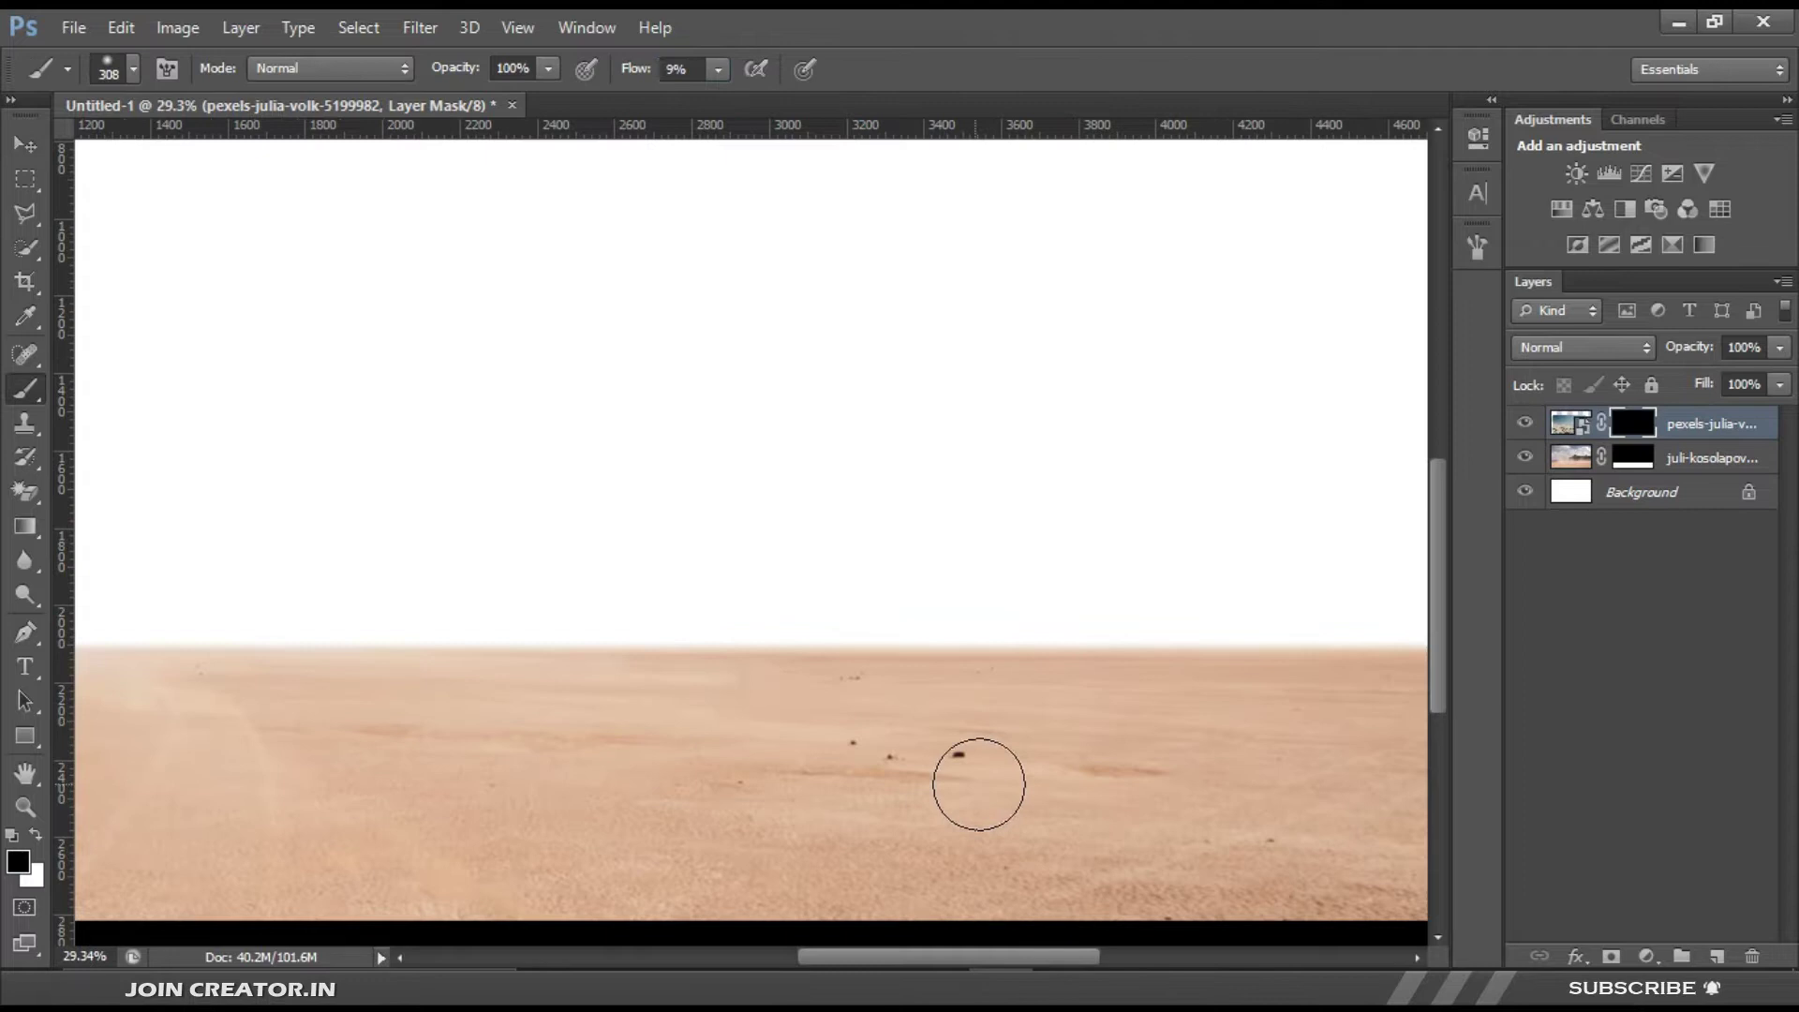
# Step: Paint the desert layer's mask with a soft white brush so the sky blends into the horizon
pyautogui.press('x')
pyautogui.moveTo(979, 785); pyautogui.dragTo(984, 691)
pyautogui.scroll(-2, 984, 691)
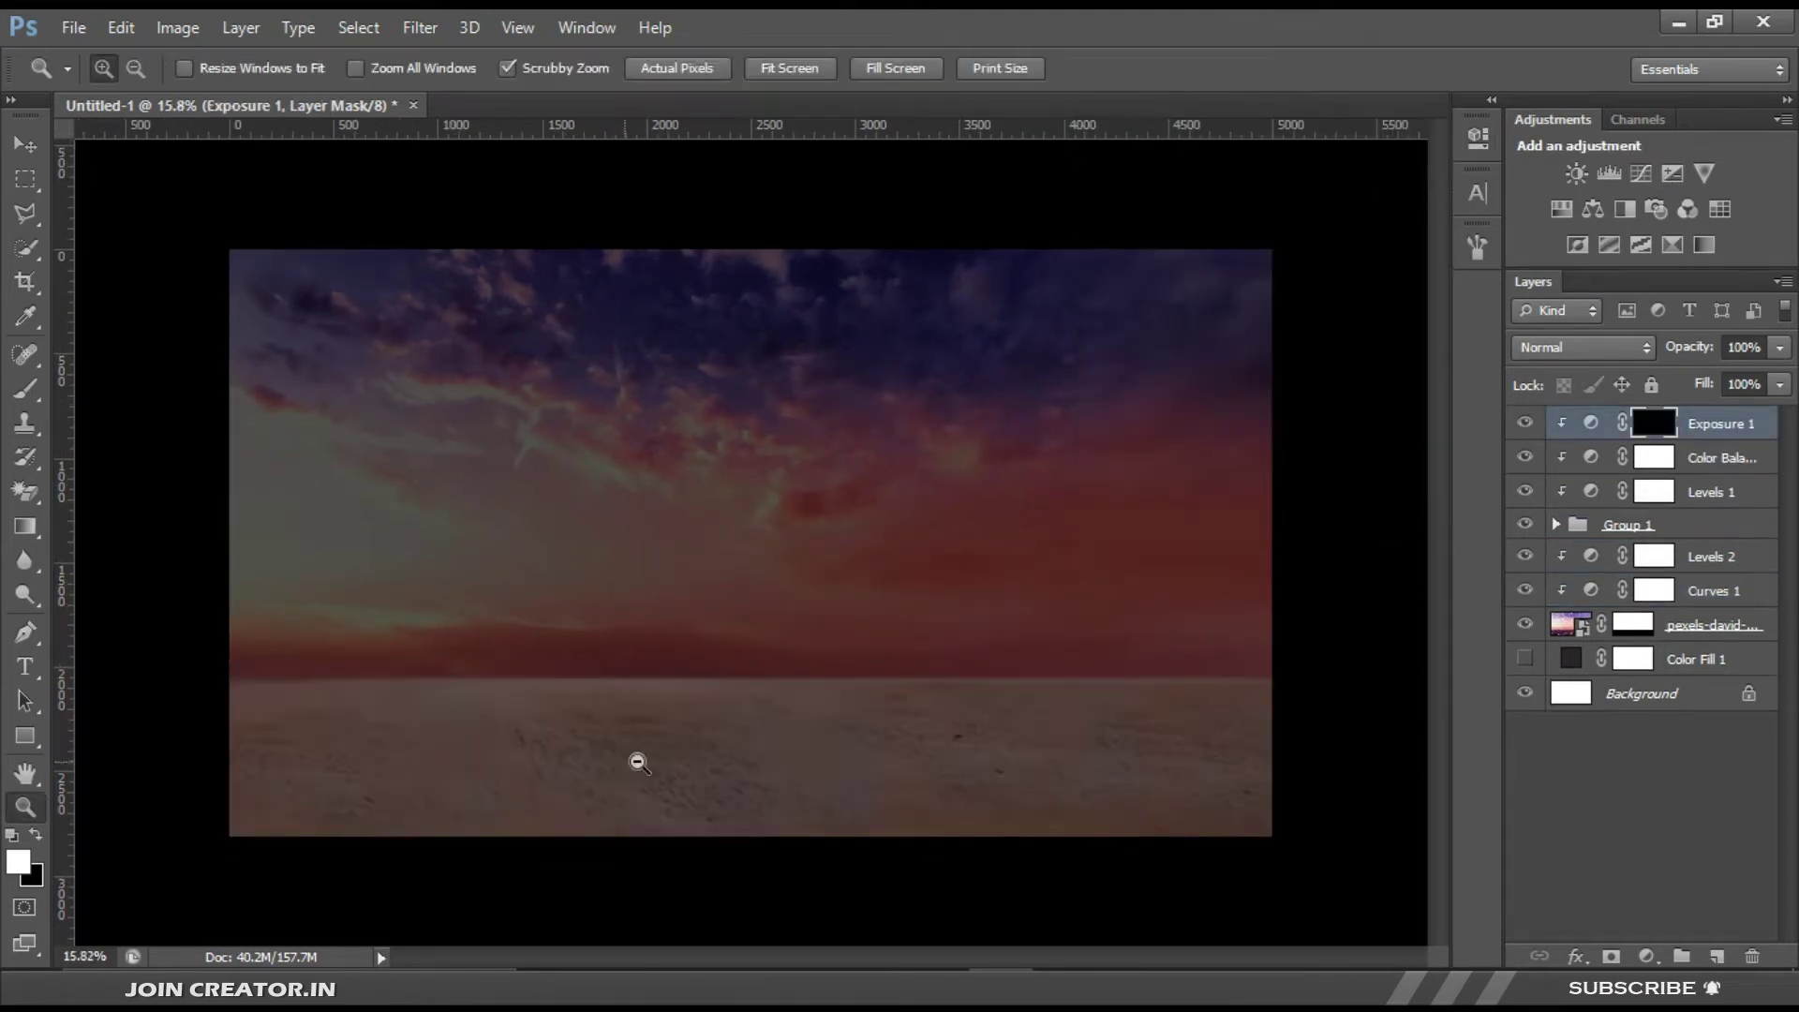
# Step: Inside the figure's smart object, Quick-Select the walking figure, including the lower leg and boot
pyautogui.press('[')
pyautogui.press('[')
pyautogui.press('[')
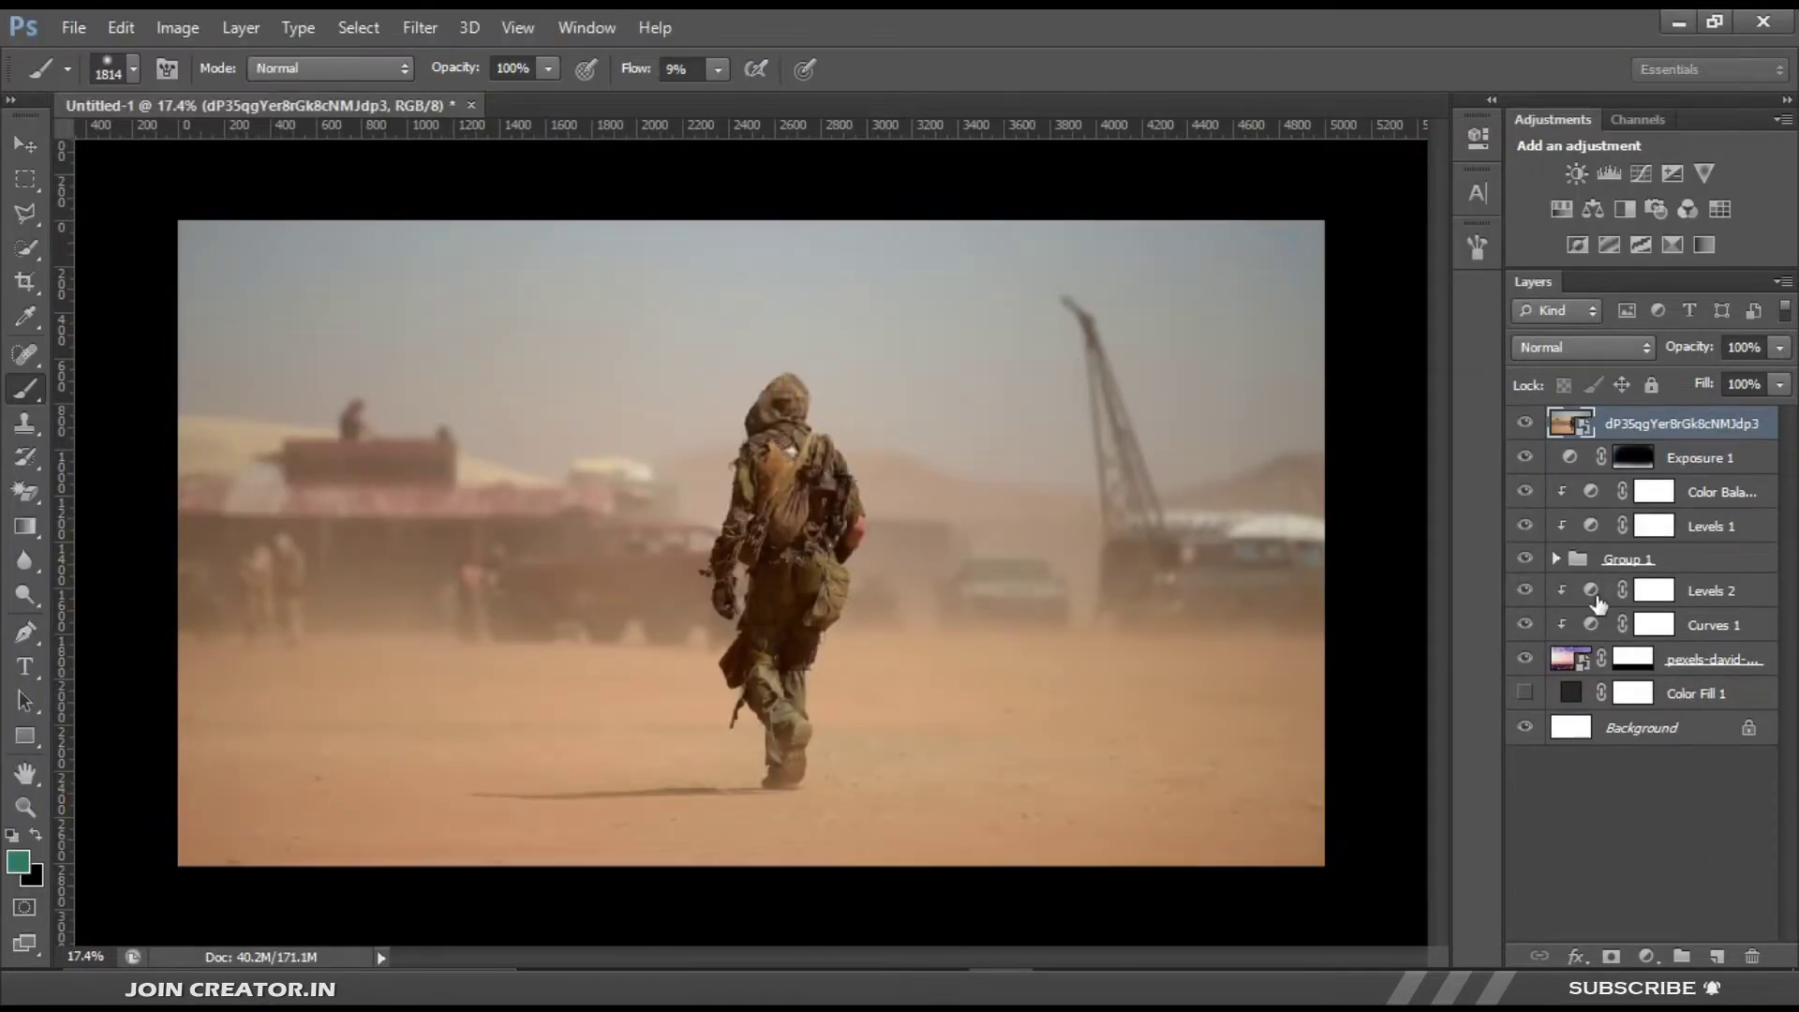
pyautogui.doubleClick(1582, 426)
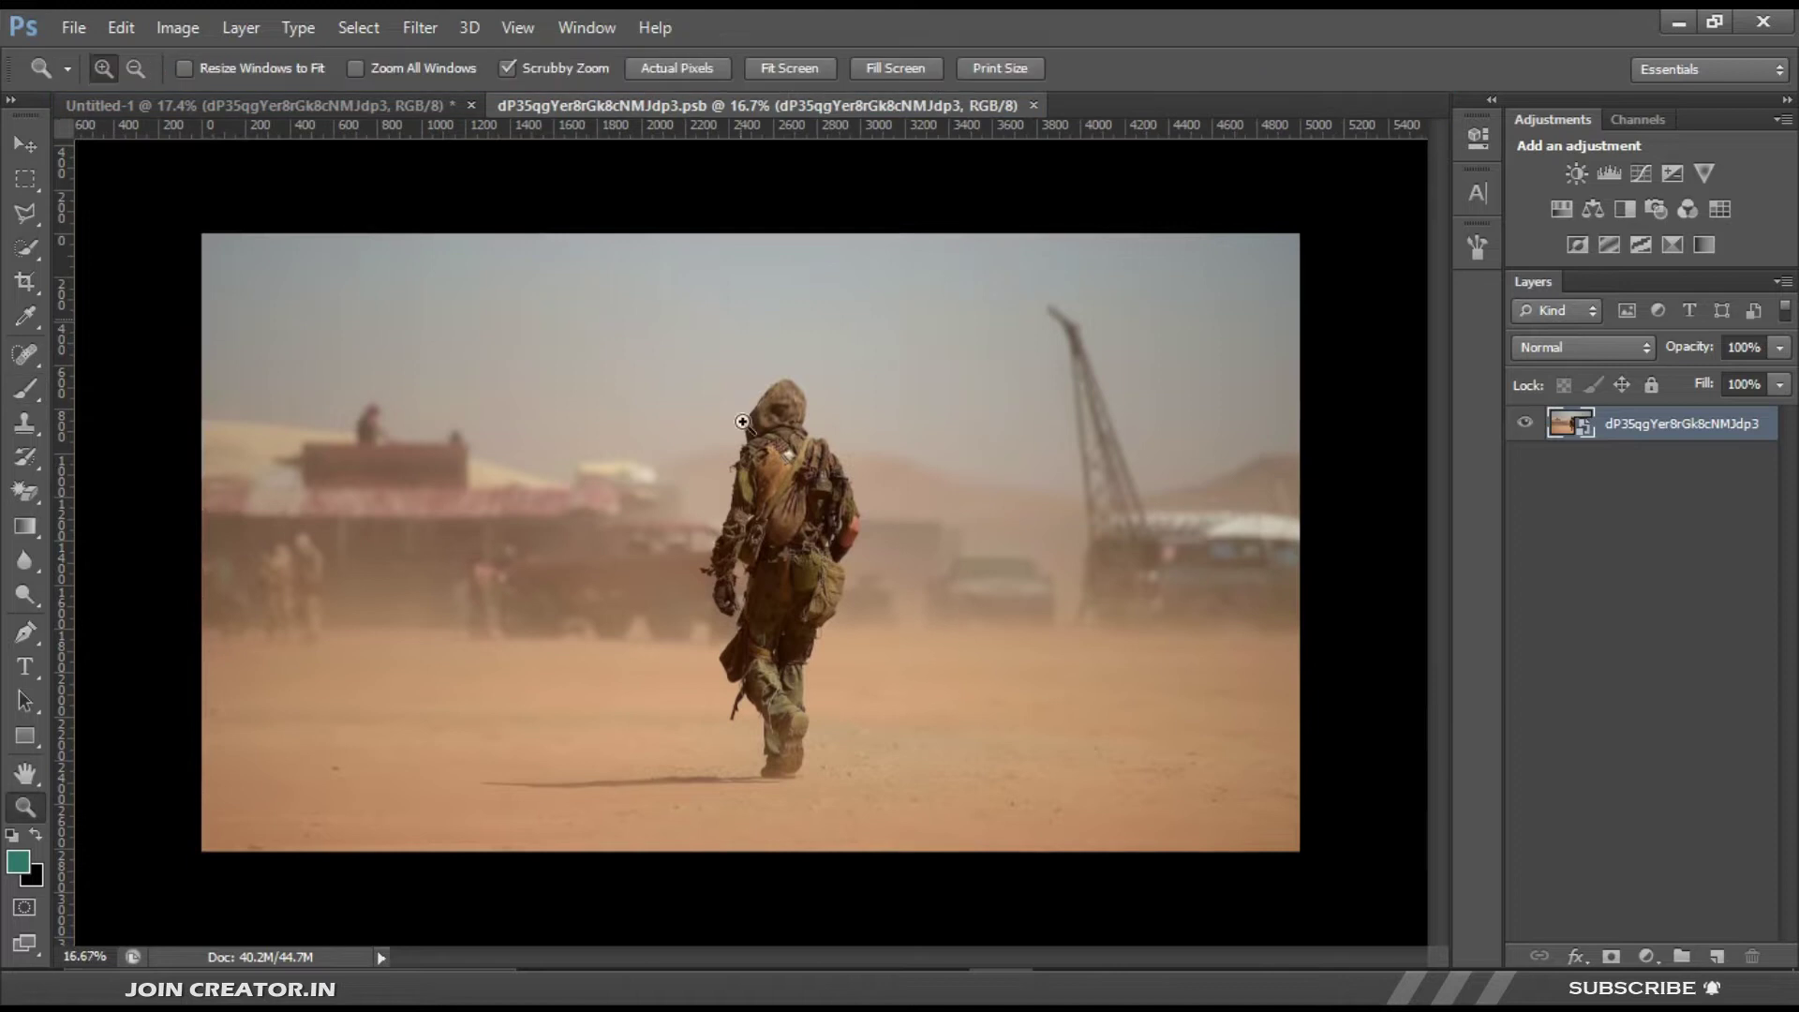
pyautogui.scroll(-5, 949, 548)
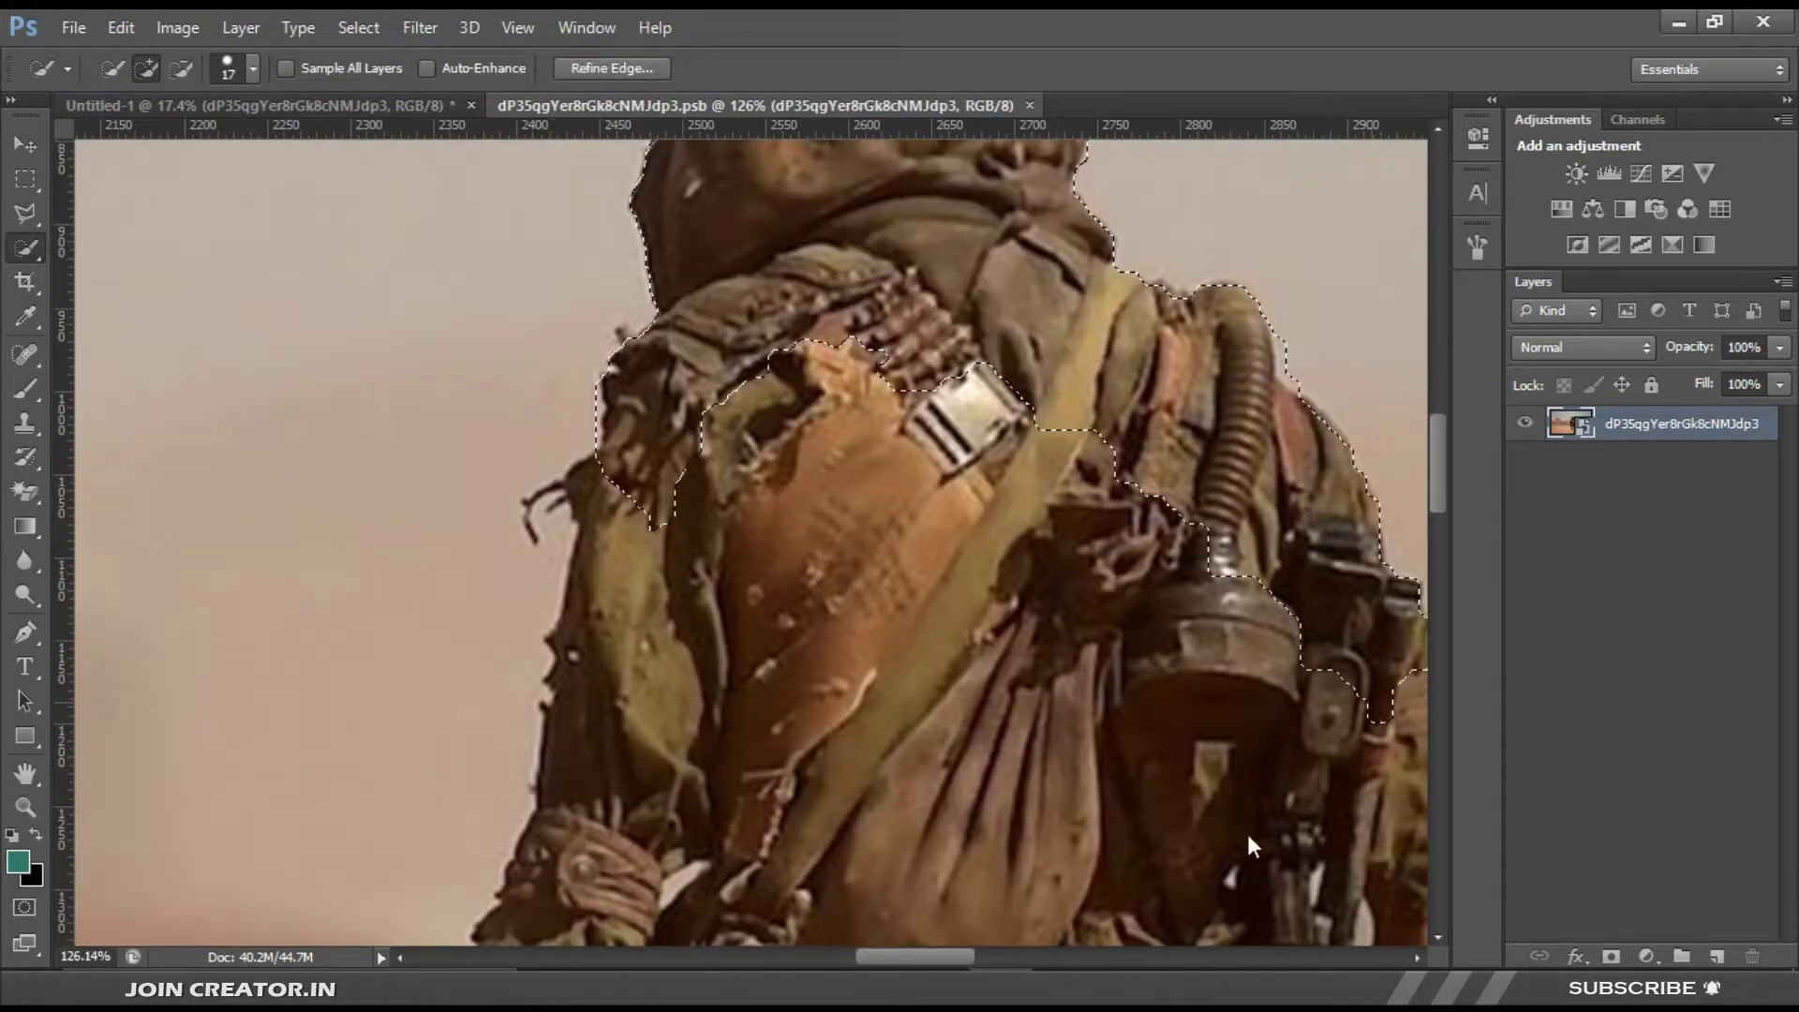
pyautogui.scroll(-5, 1249, 846)
pyautogui.scroll(-5, 1124, 663)
pyautogui.scroll(-5, 1031, 609)
pyautogui.scroll(-5, 937, 590)
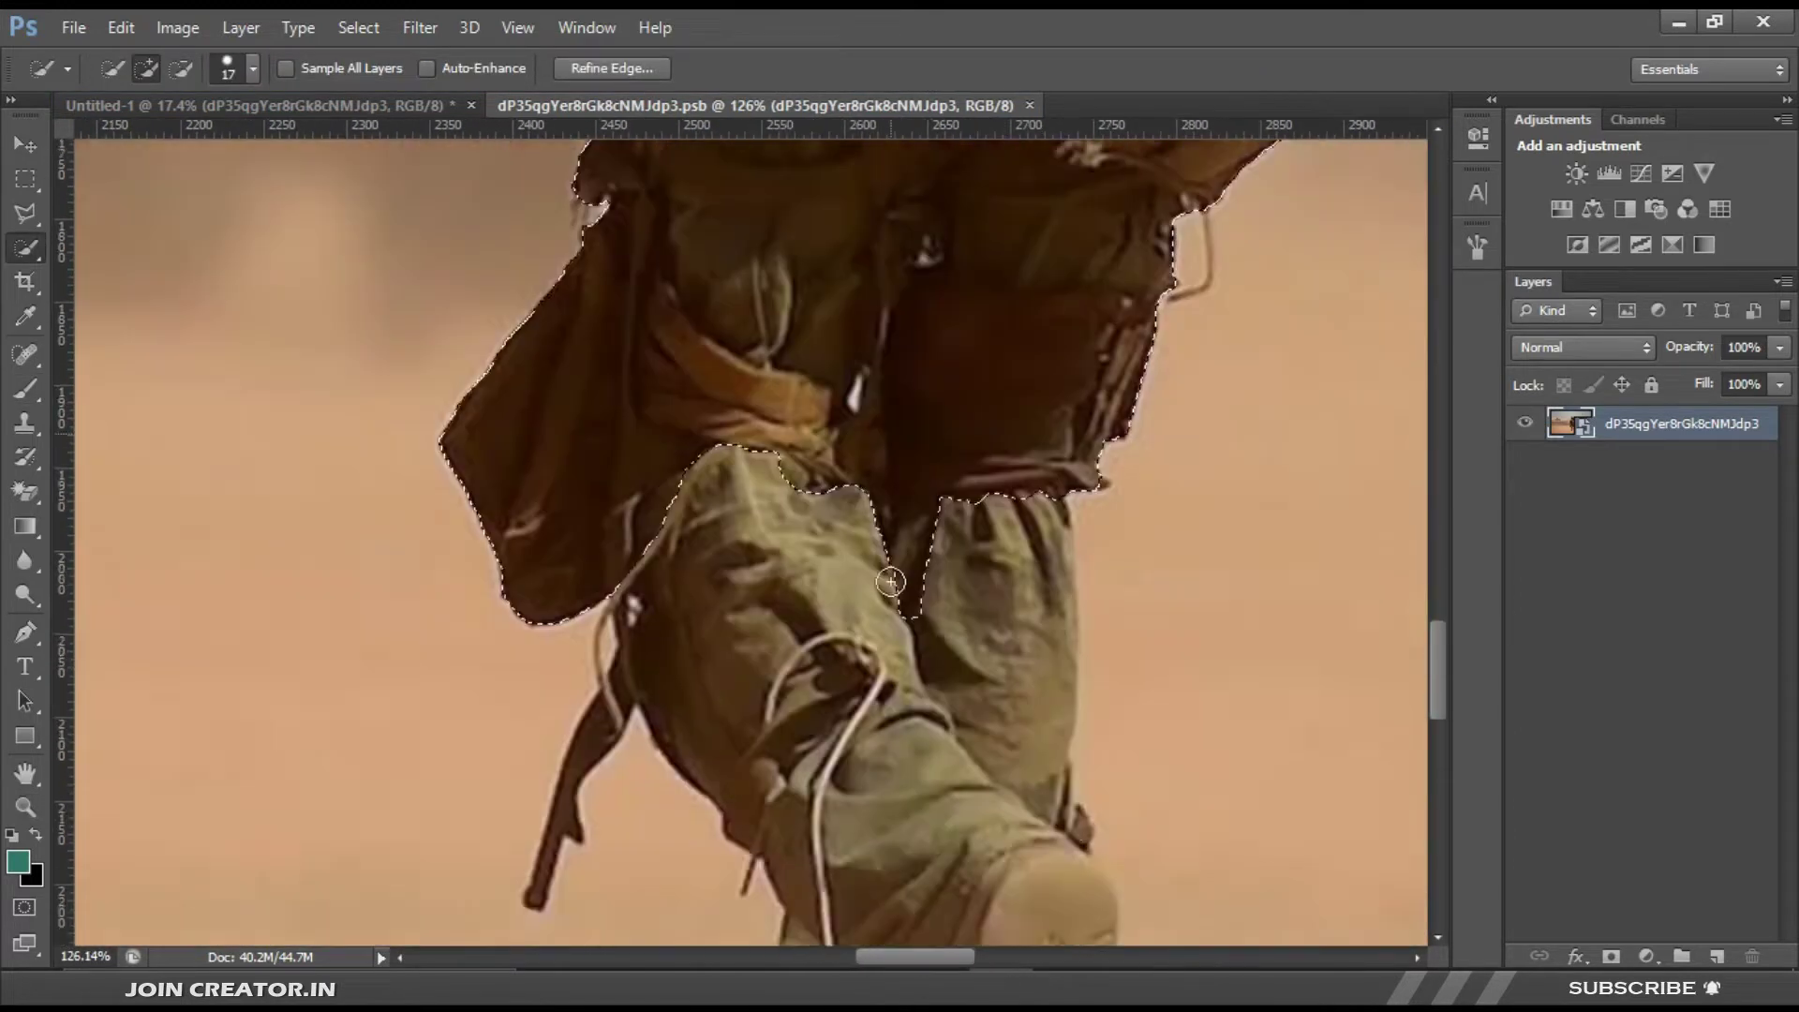
pyautogui.scroll(-3, 890, 582)
pyautogui.moveTo(876, 703); pyautogui.dragTo(937, 844)
pyautogui.scroll(2, 571, 428)
pyautogui.scroll(5, 529, 690)
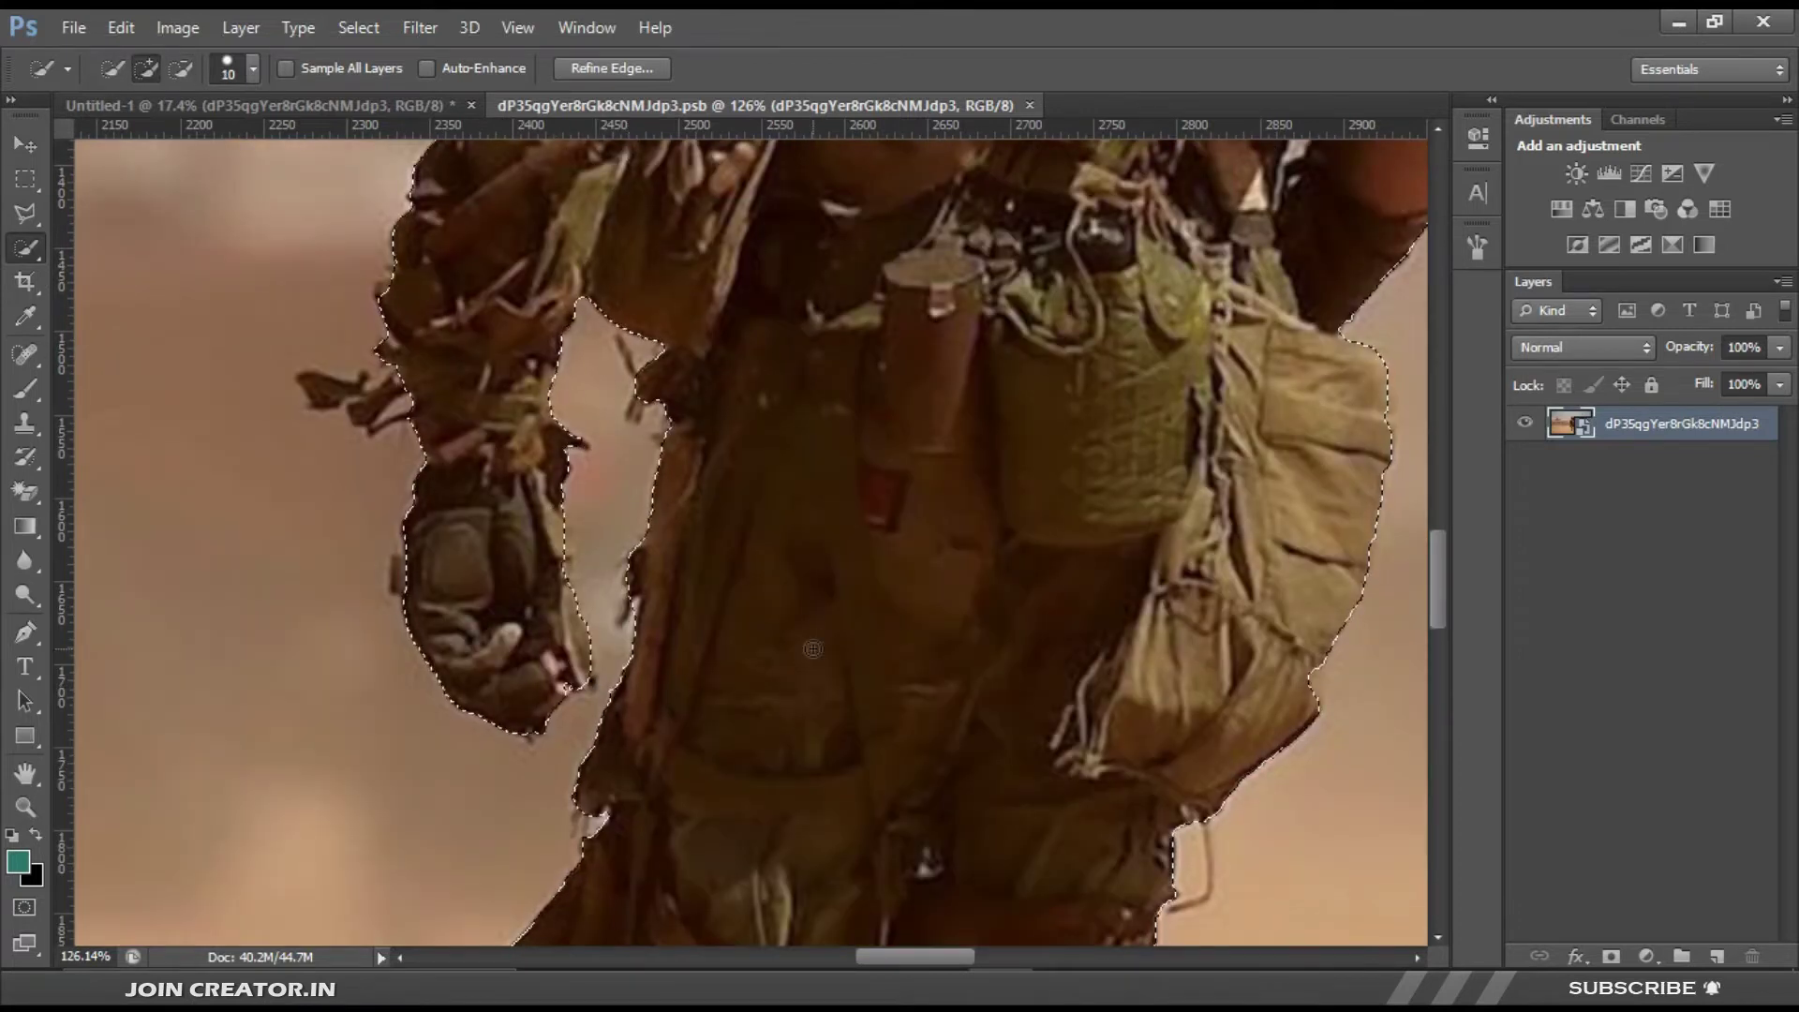
pyautogui.scroll(-5, 812, 648)
pyautogui.scroll(6, 1014, 735)
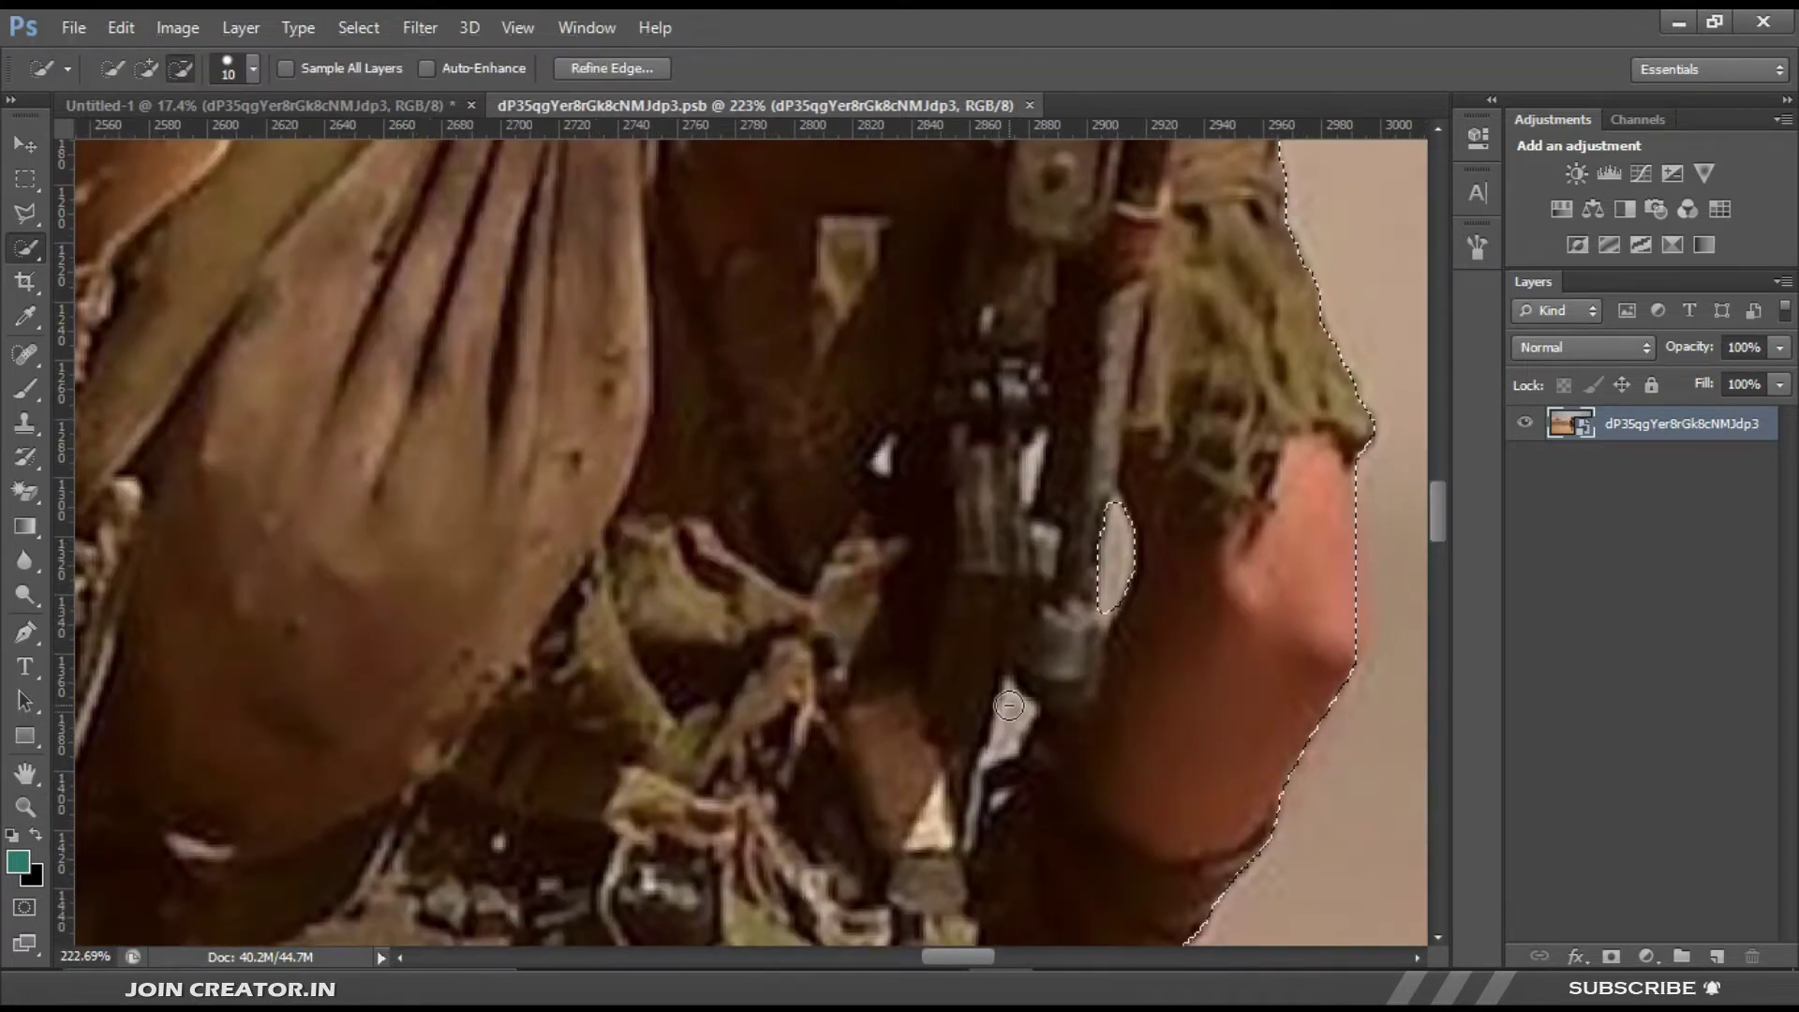
pyautogui.scroll(-5, 1009, 704)
# Step: Mask out the dusty background around the figure, then save and close the smart object
pyautogui.click(1612, 955)
pyautogui.press('z')
pyautogui.hotkey('ctrl', 's')
pyautogui.scroll(-3, 798, 405)
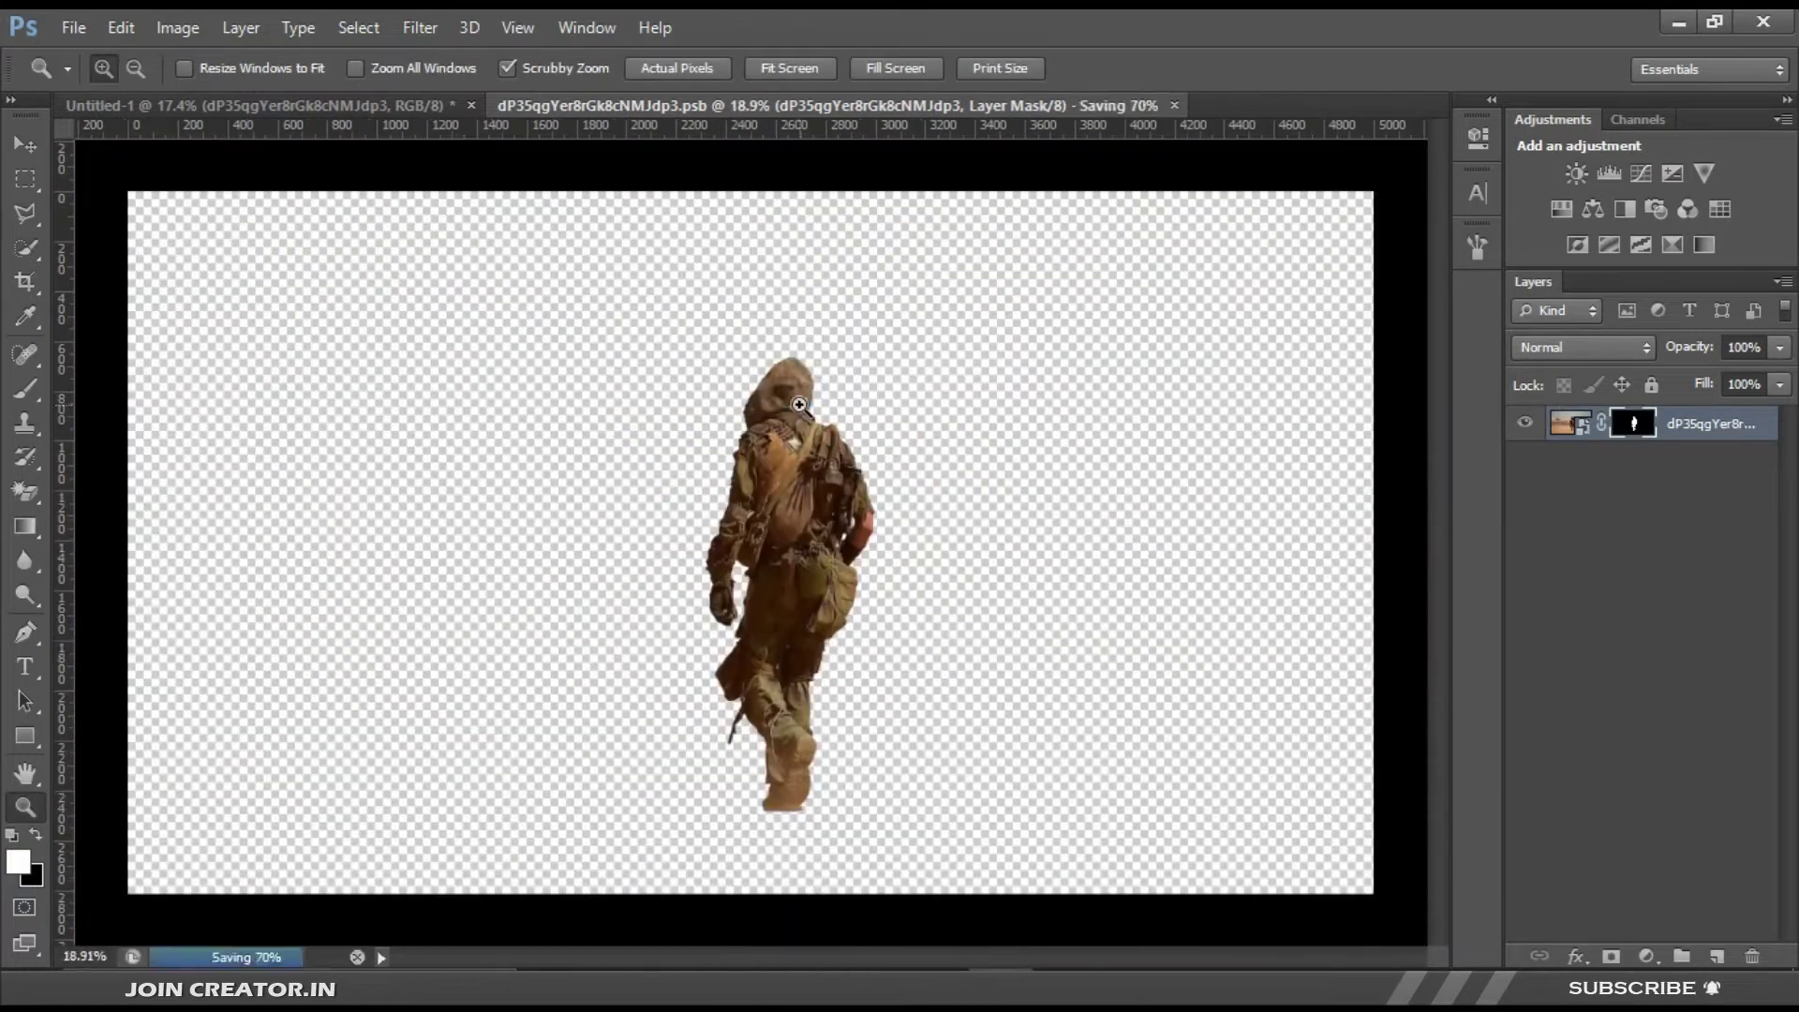
pyautogui.hotkey('ctrl', 'w')
# Step: Scale the figure down and flip it horizontally on the desert
pyautogui.hotkey('ctrl', 't')
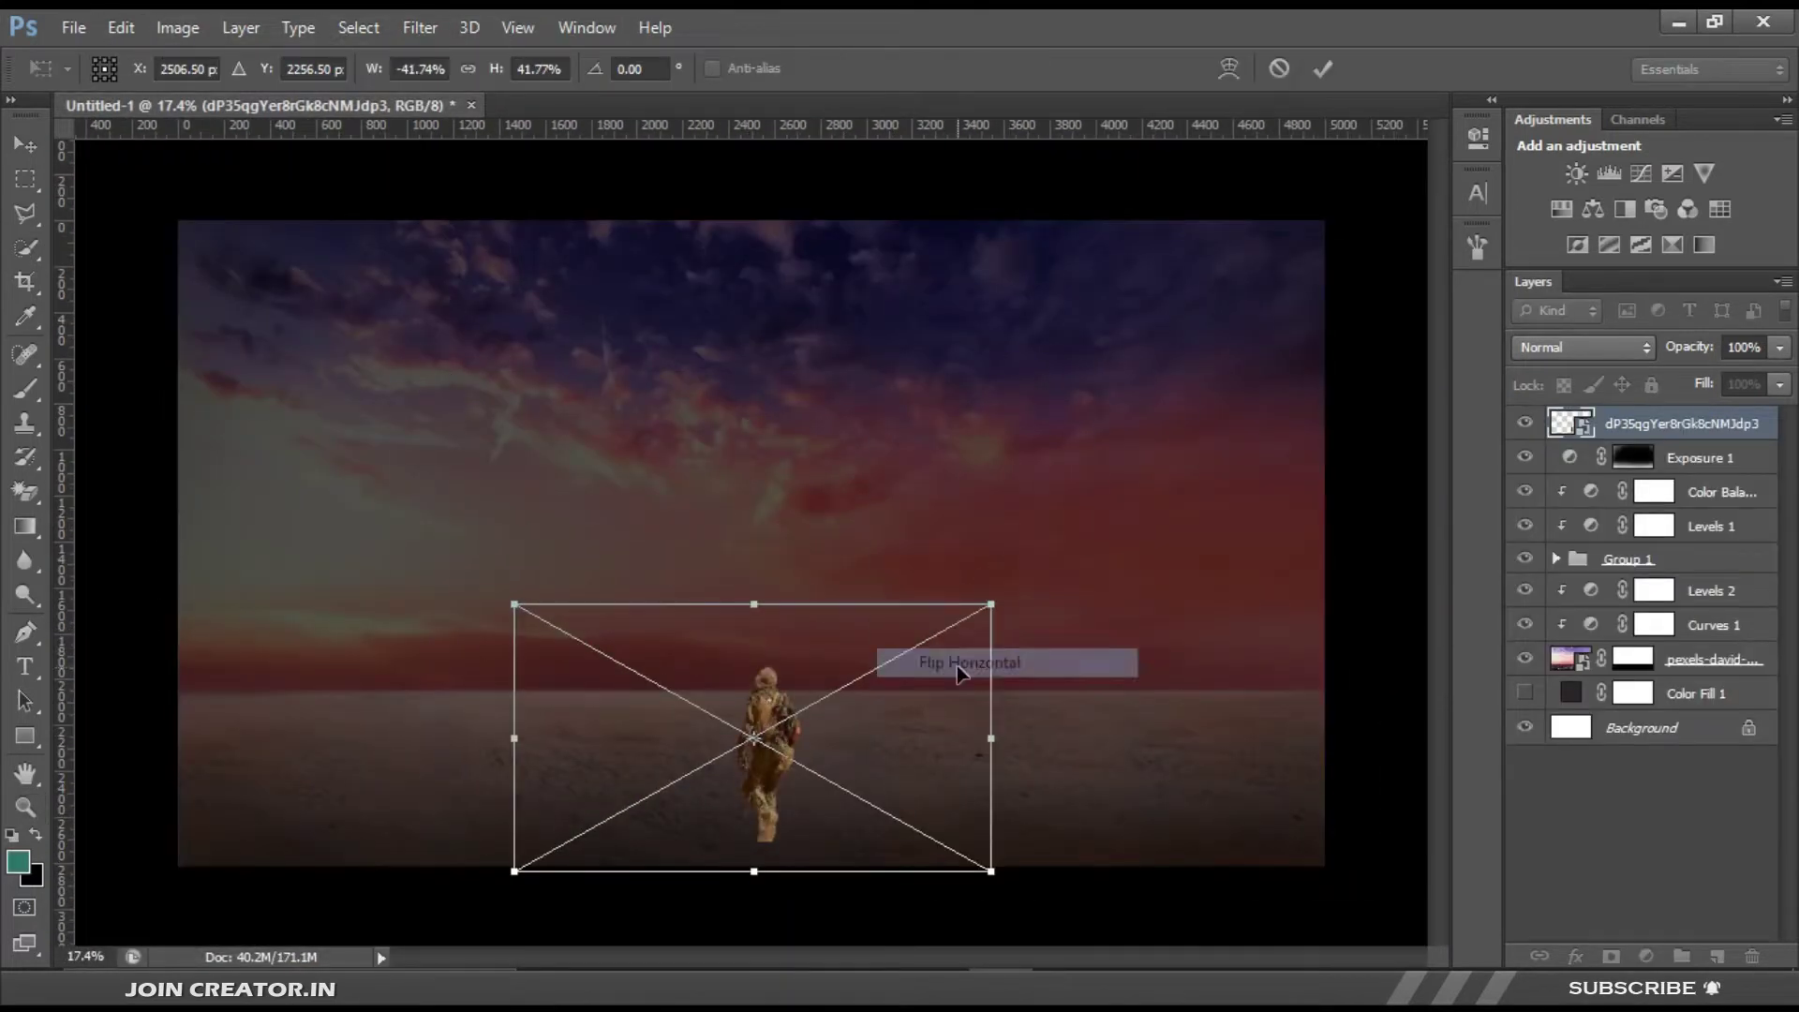
pyautogui.click(958, 662)
pyautogui.press('Return')
# Step: Tint the figure with clipped Curves and a Color Balance yellow-blue shadow shift
pyautogui.moveTo(856, 743); pyautogui.dragTo(920, 683)
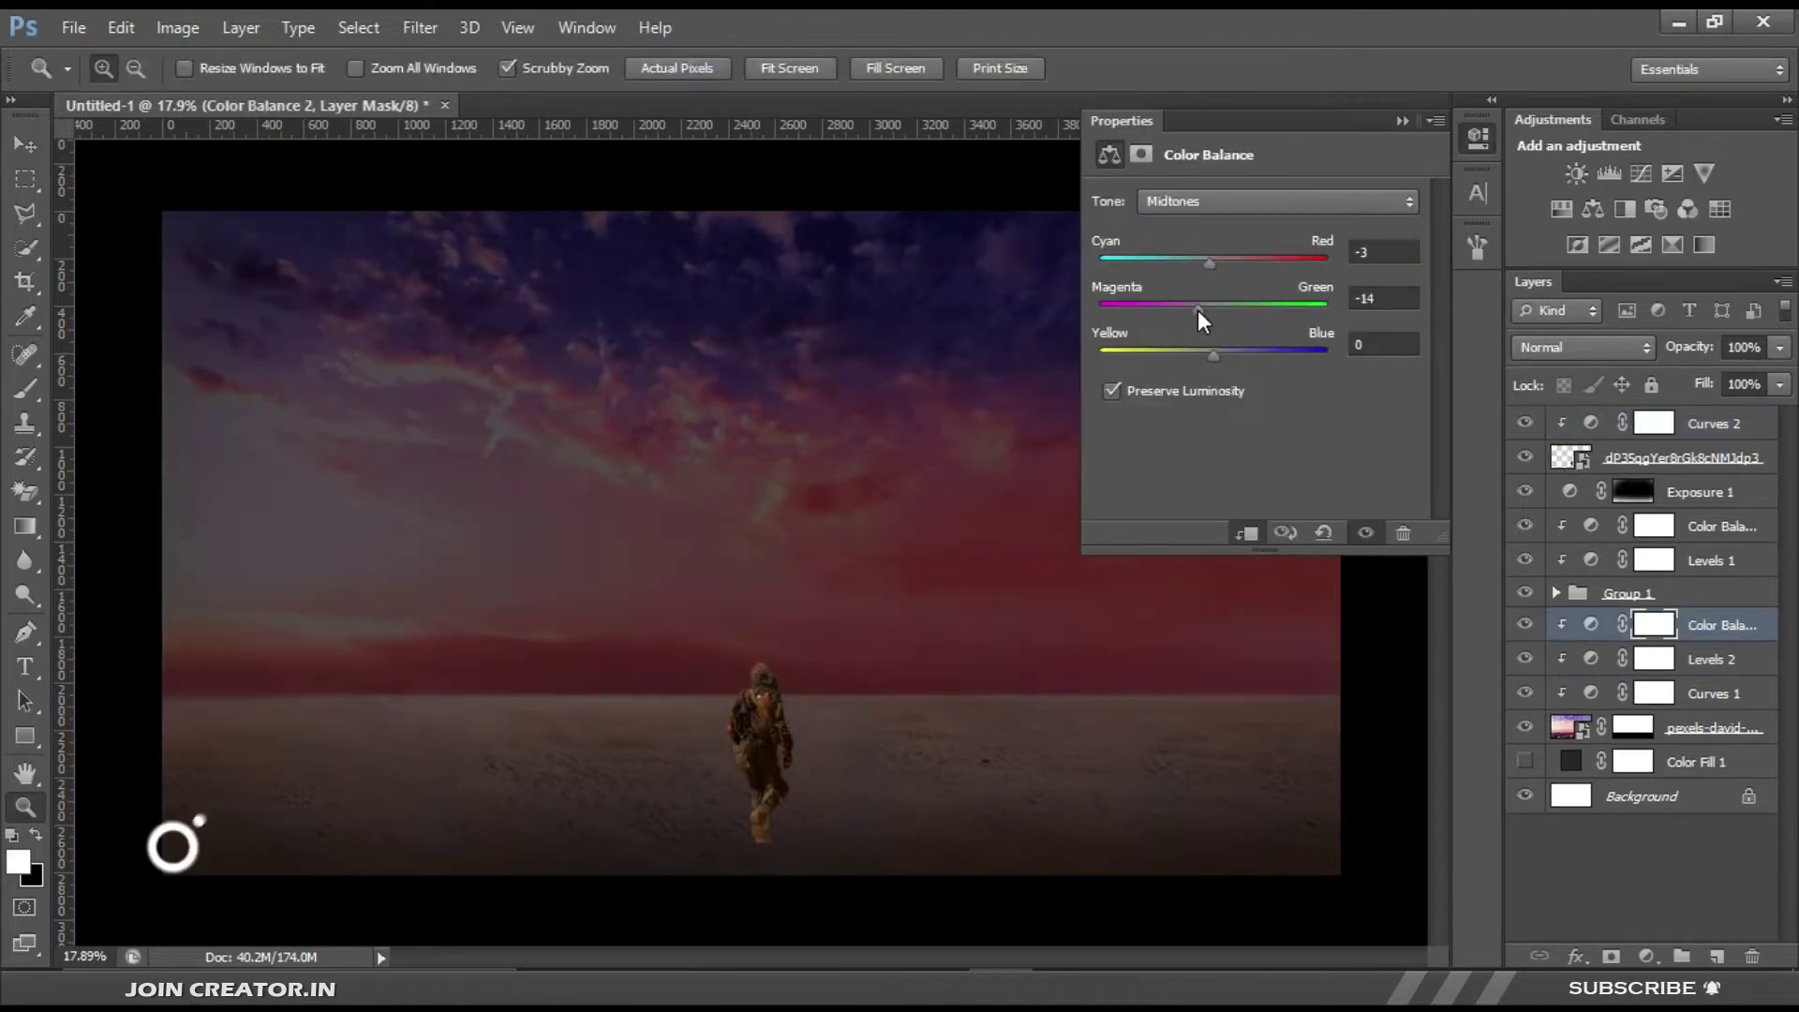
pyautogui.hotkey('ctrl', '-')
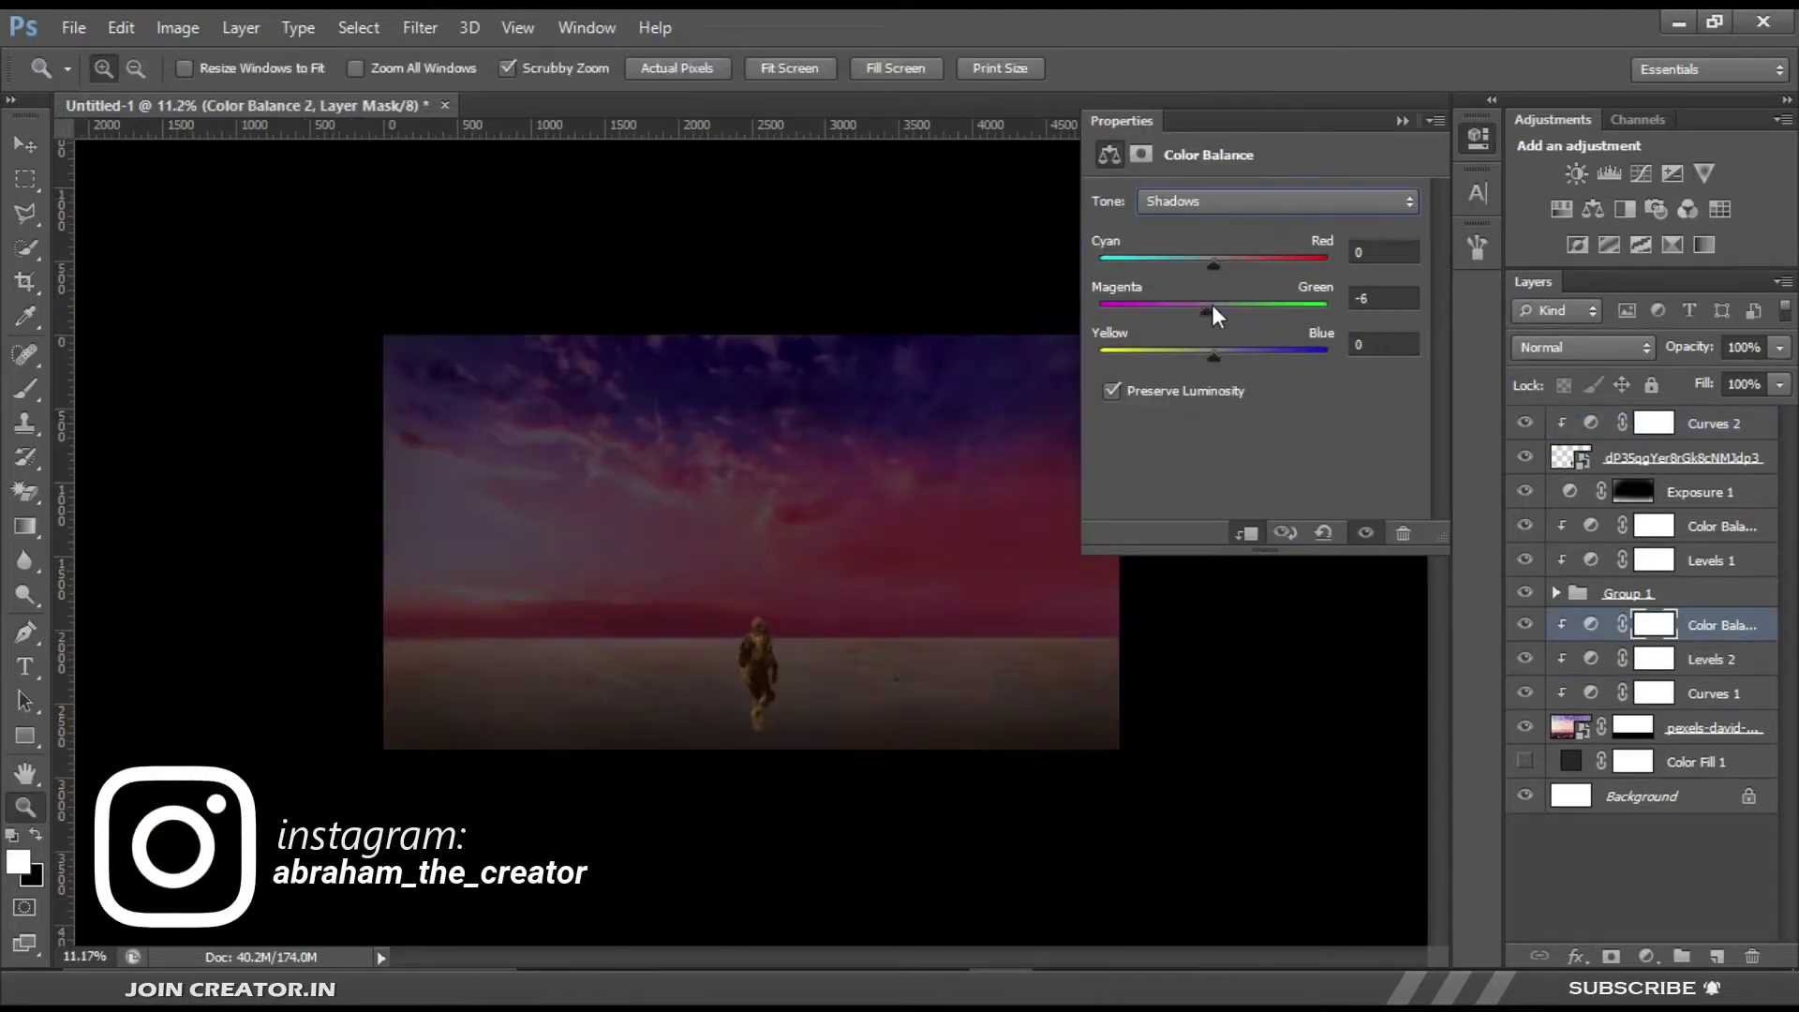
pyautogui.moveTo(1213, 356); pyautogui.dragTo(1195, 356)
pyautogui.moveTo(750, 541); pyautogui.dragTo(795, 691)
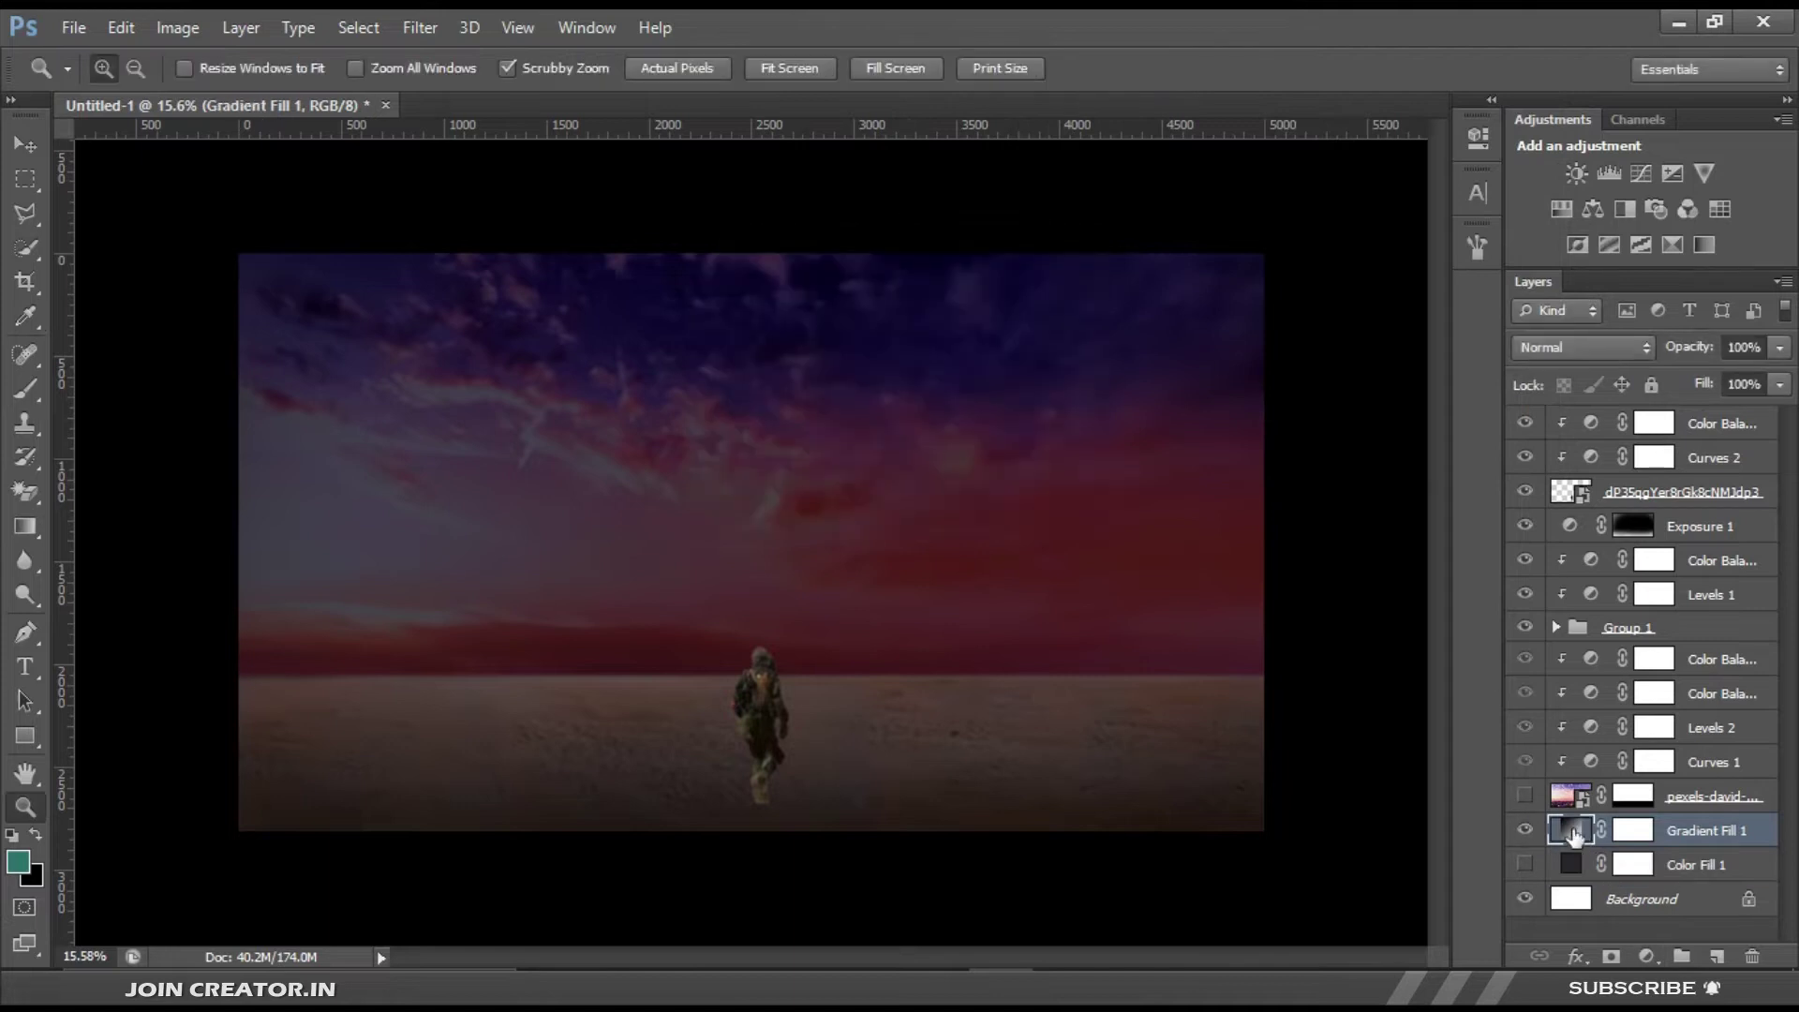
# Step: Recolour the gradient fill, return the sky layer to Normal, and add a Color Balance layer
pyautogui.doubleClick(1574, 830)
pyautogui.doubleClick(1254, 521)
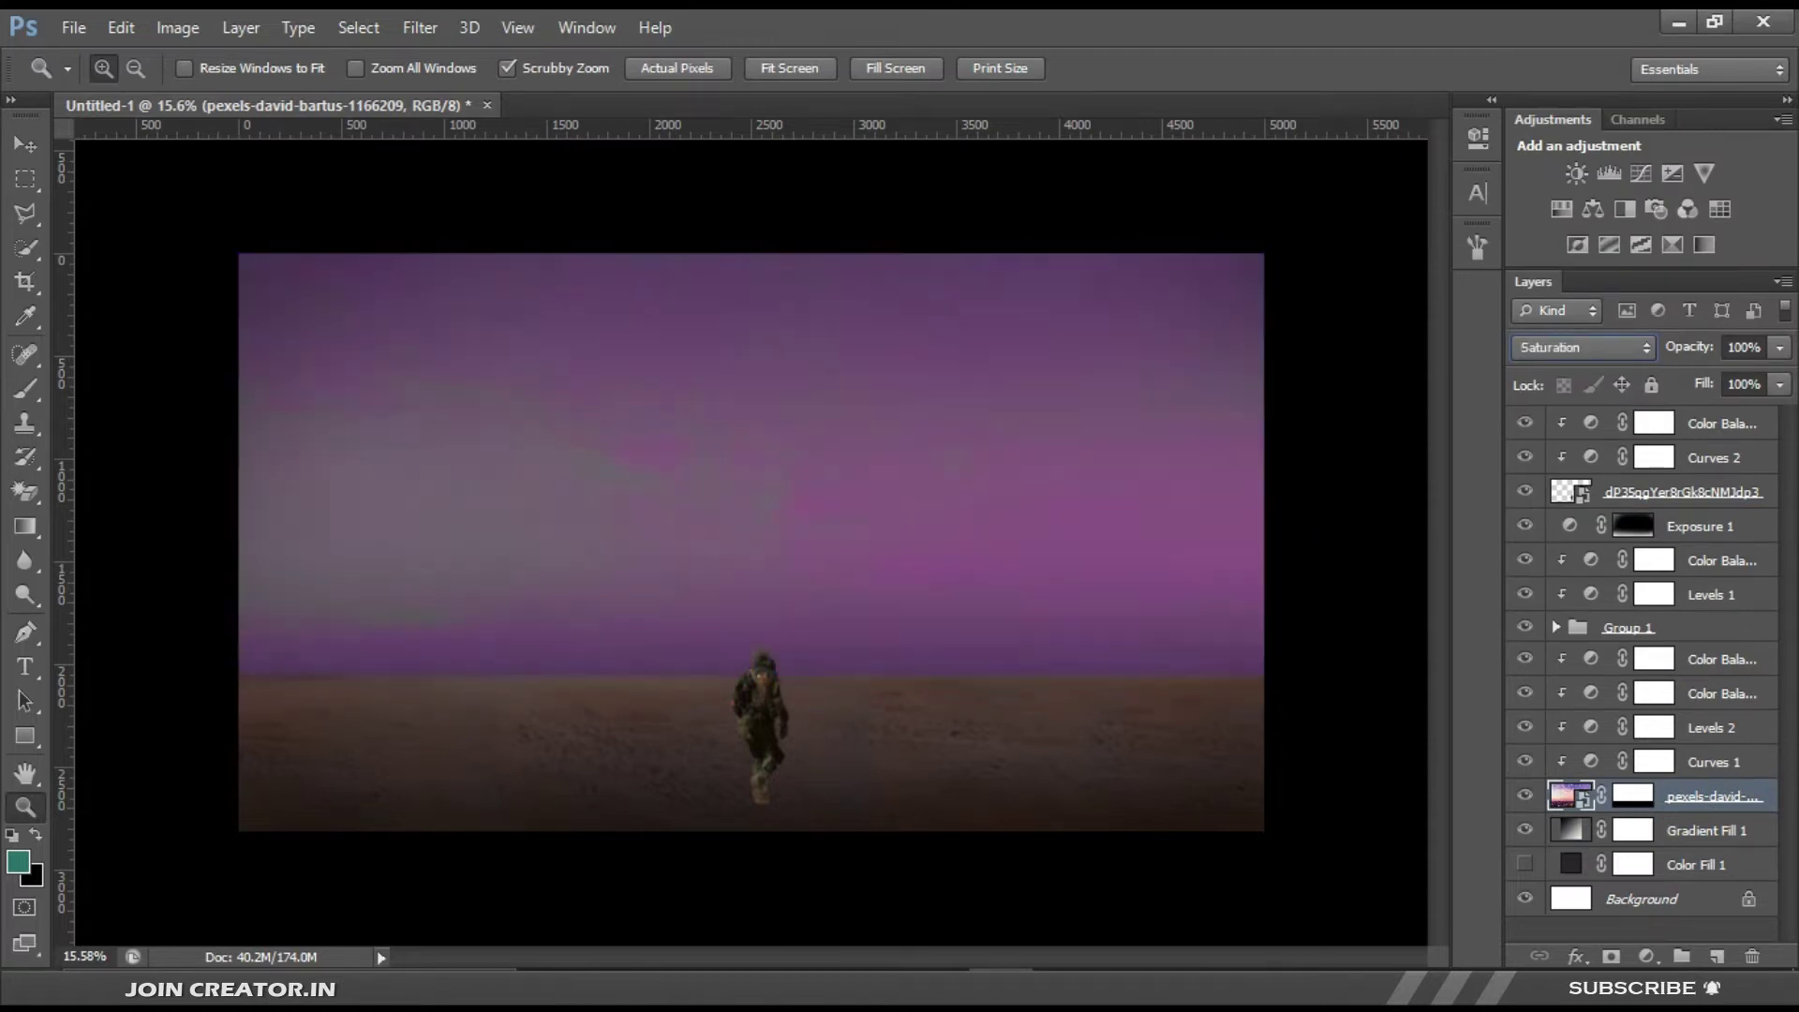
pyautogui.hotkey('shift', 'alt', 'n')
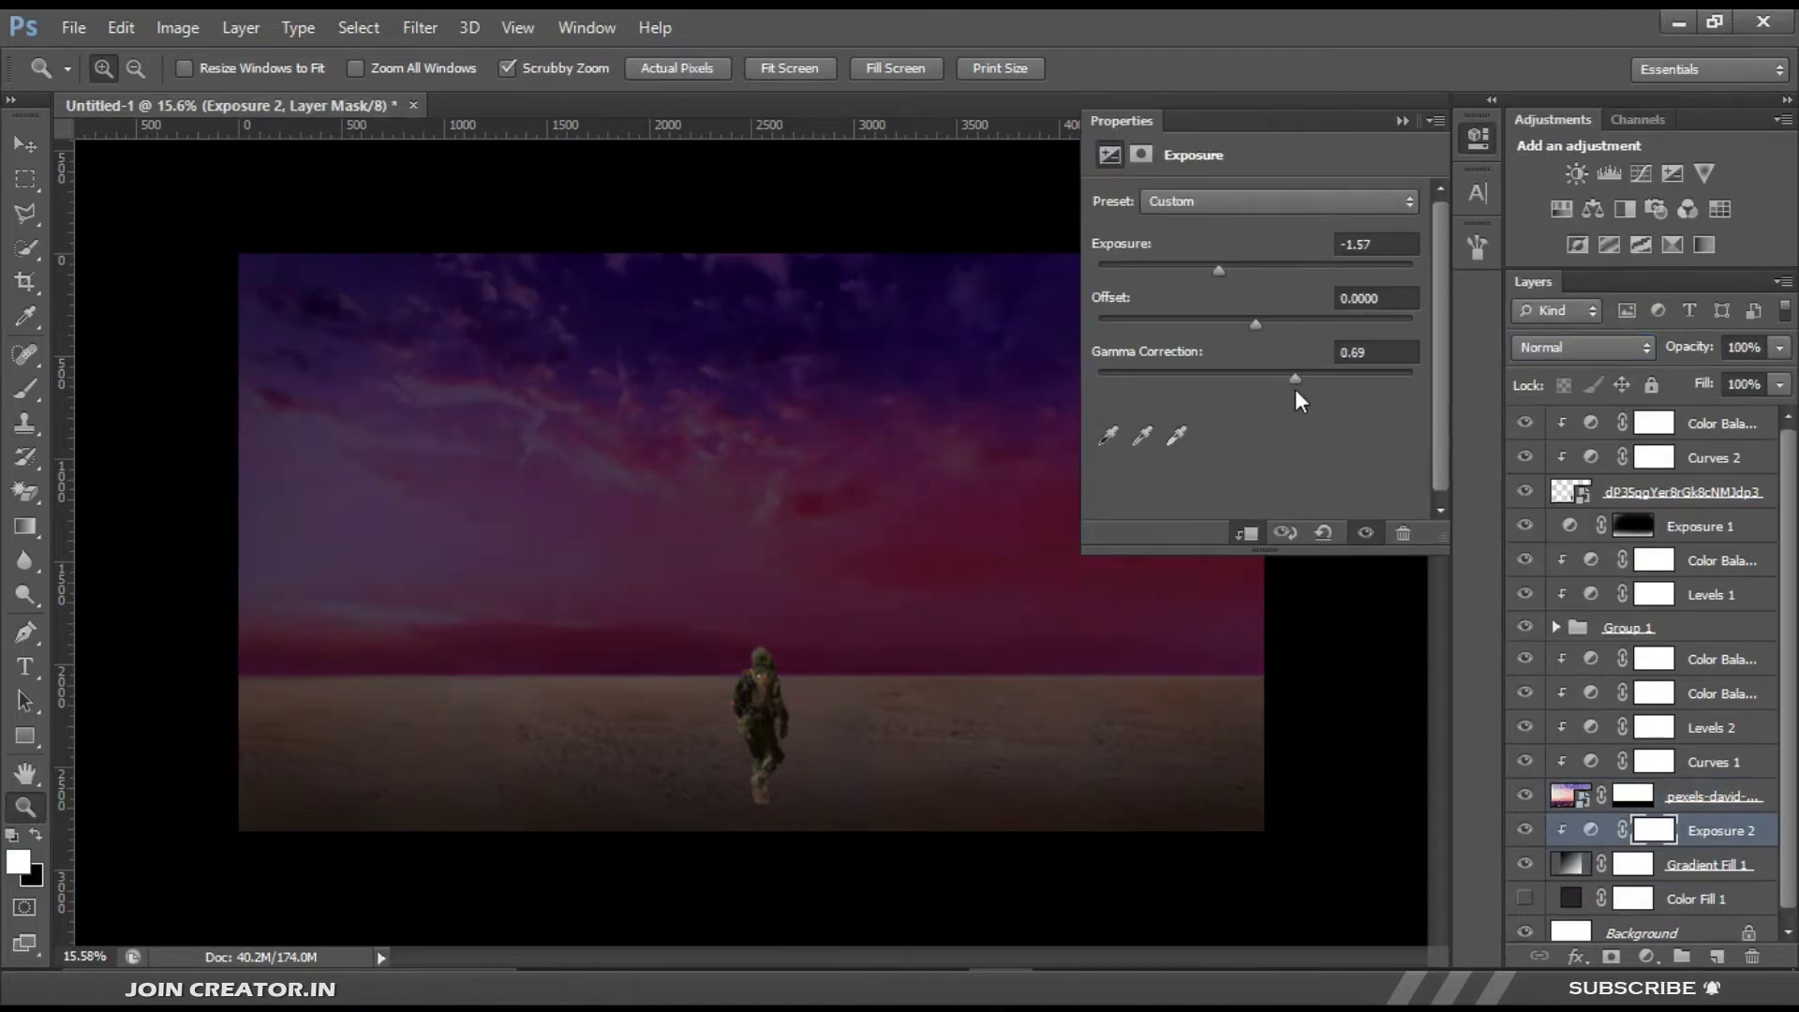
pyautogui.moveTo(670, 719); pyautogui.dragTo(686, 718)
pyautogui.click(1593, 208)
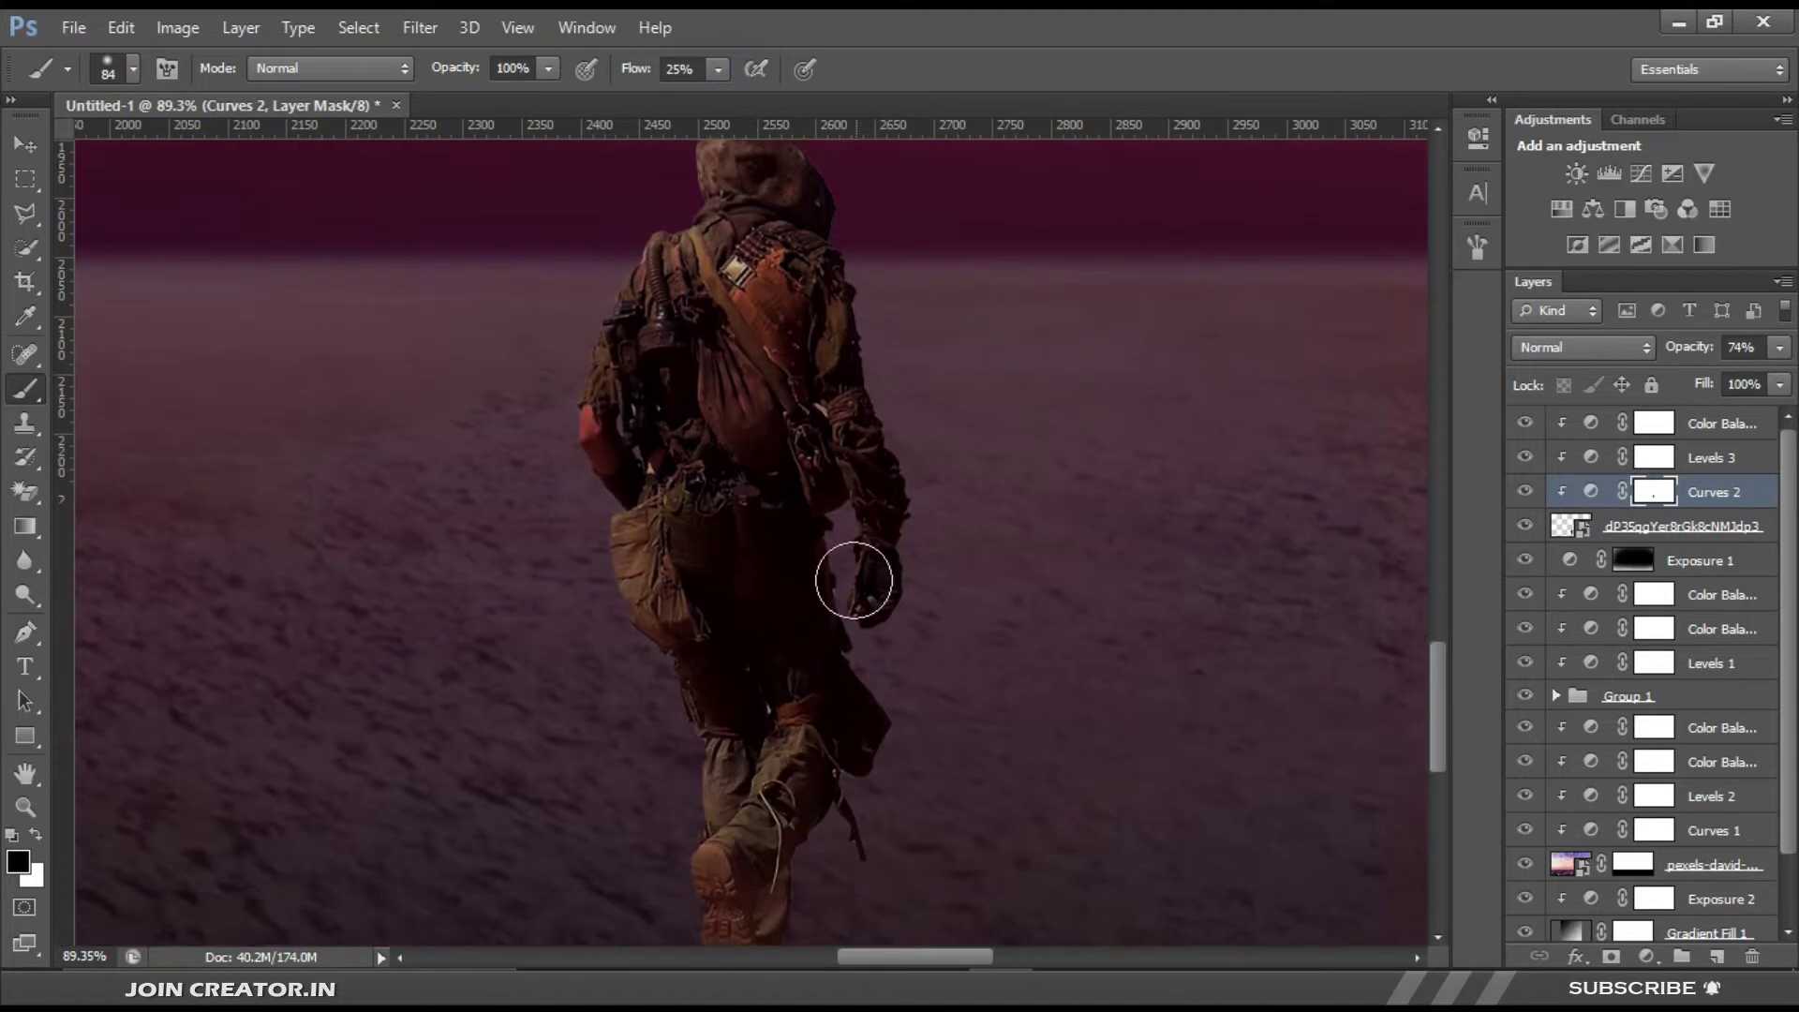
# Step: Paint the figure's cast shadow on a masked 'shatow' layer at 78% opacity
pyautogui.press('x')
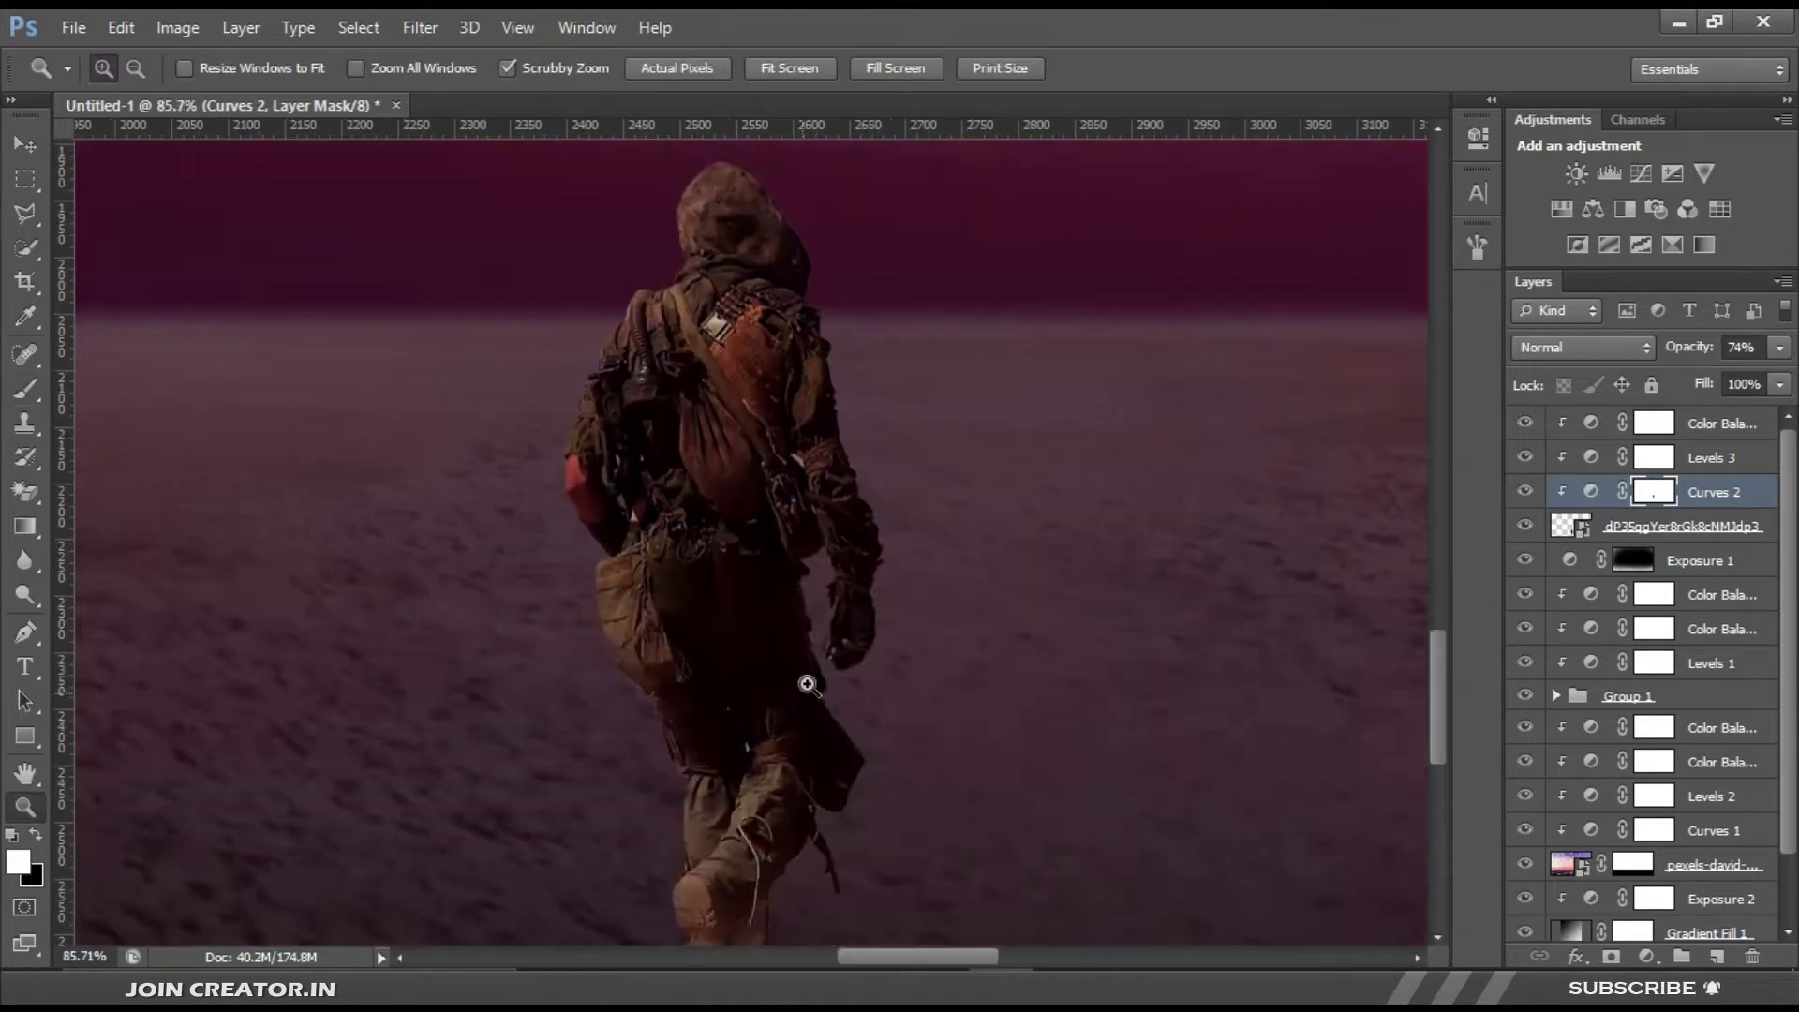
pyautogui.click(204, 28)
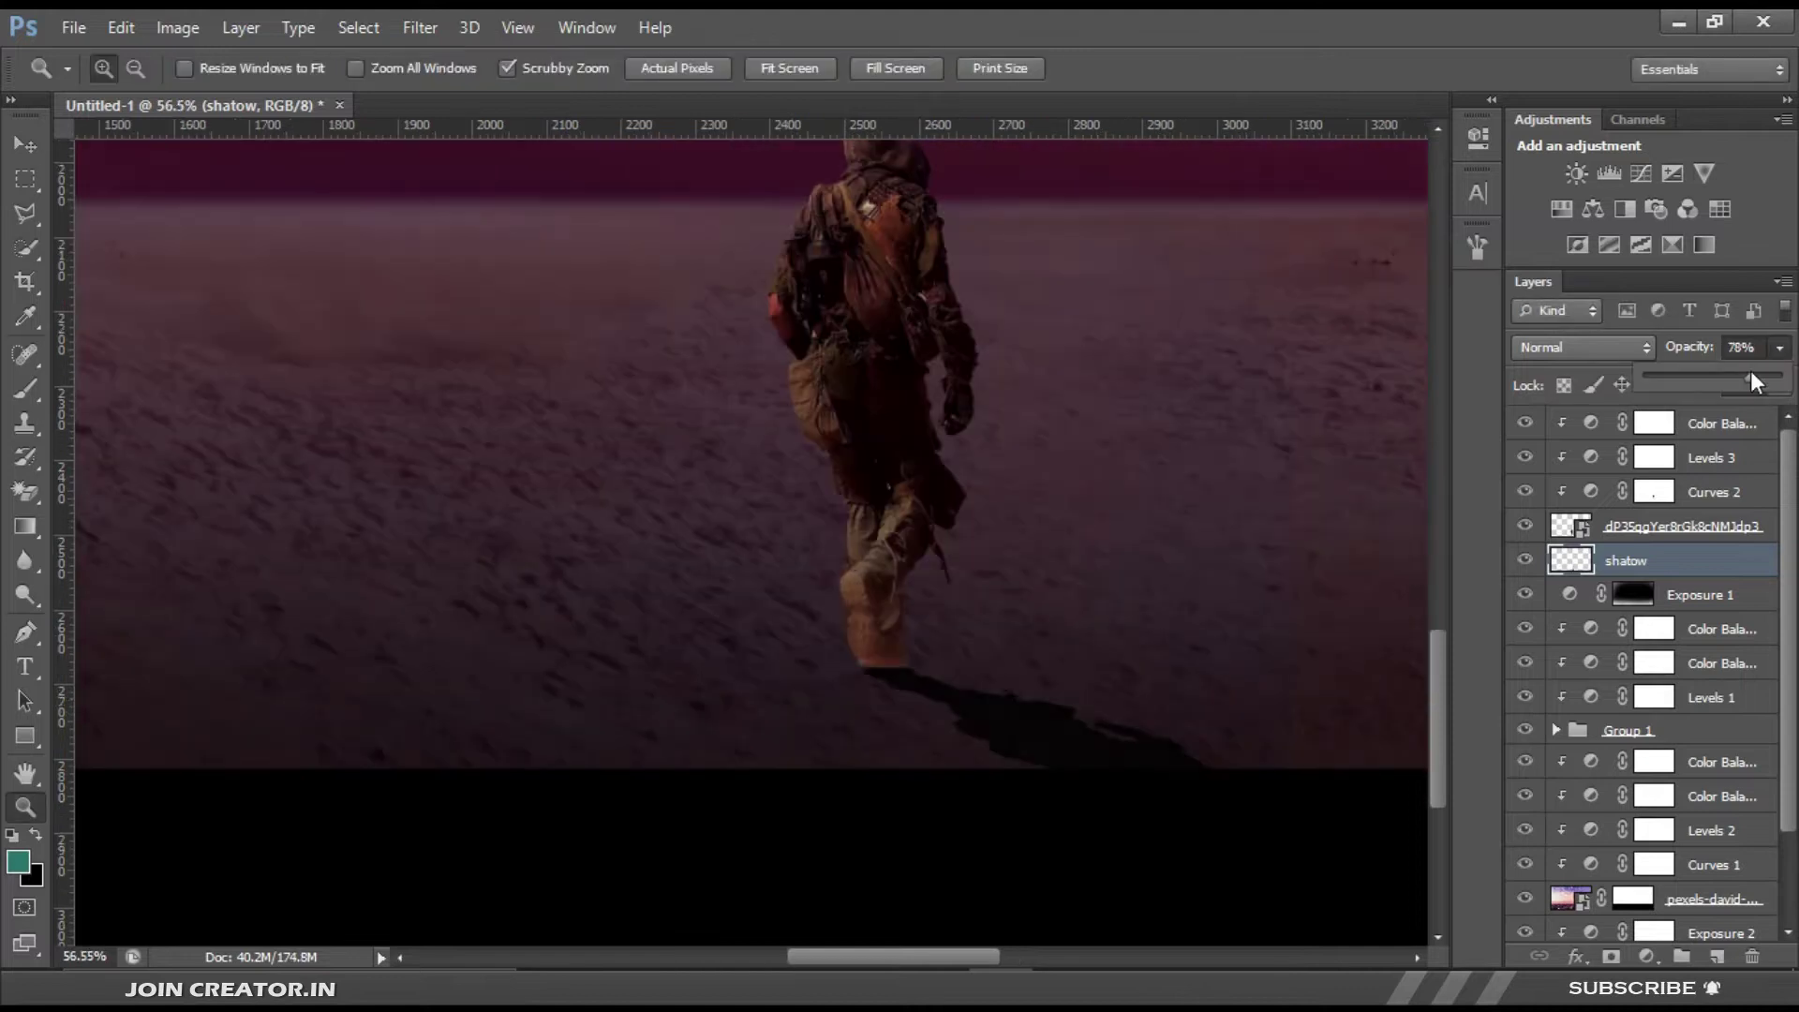
pyautogui.click(1610, 957)
pyautogui.press('b')
pyautogui.press('d')
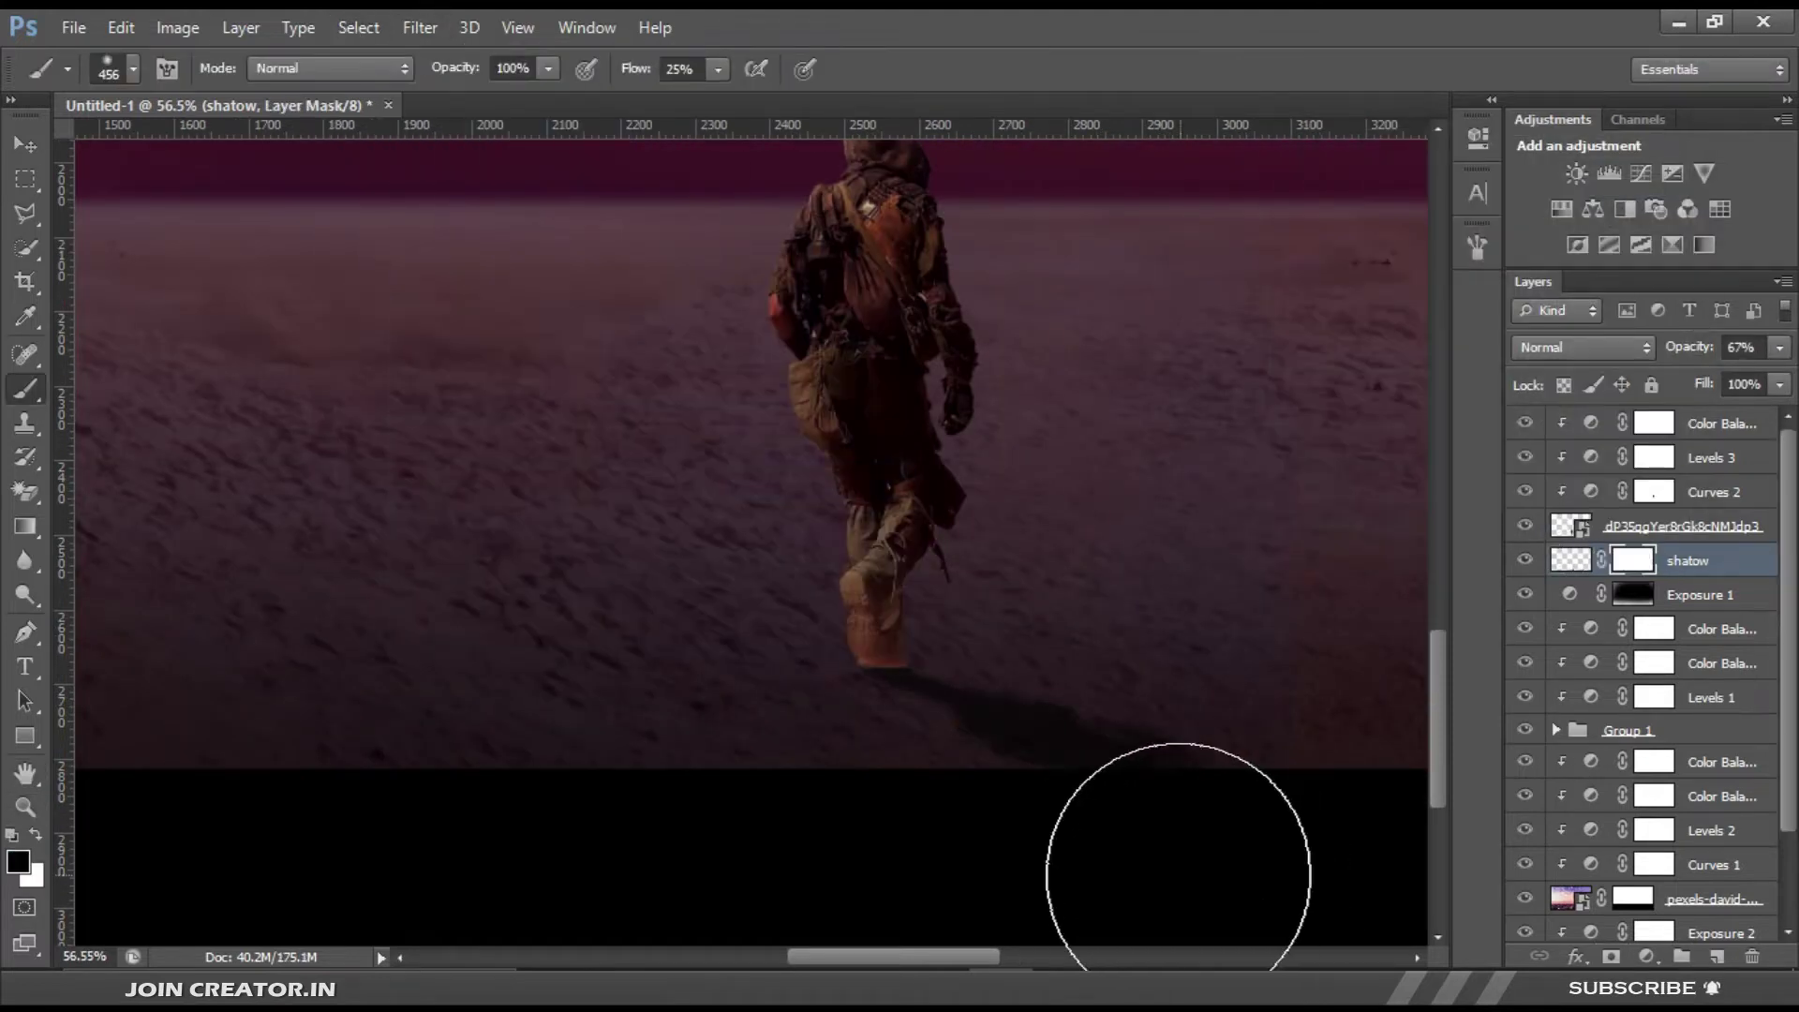
# Step: Add Exposure 3 with an inverted mask and paint its light onto the figure's gear
pyautogui.click(1695, 170)
pyautogui.hotkey('ctrl', 'i')
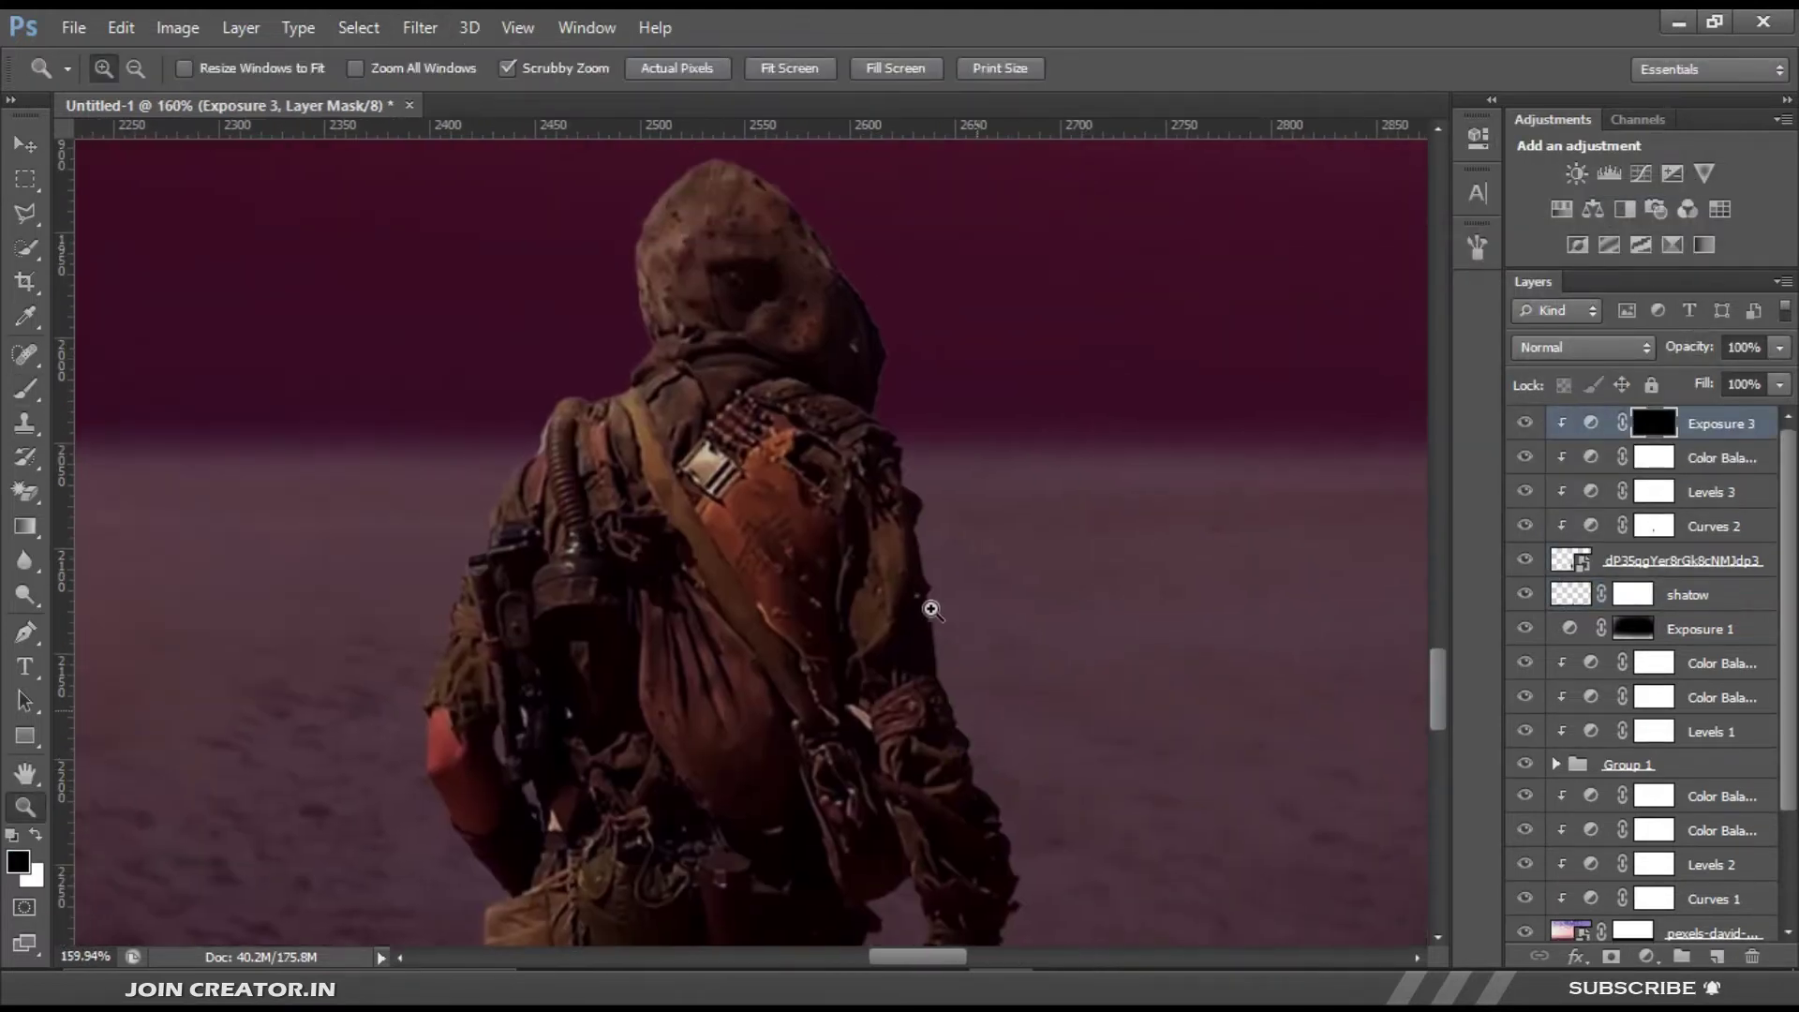
pyautogui.scroll(-3, 984, 562)
pyautogui.scroll(-3, 890, 534)
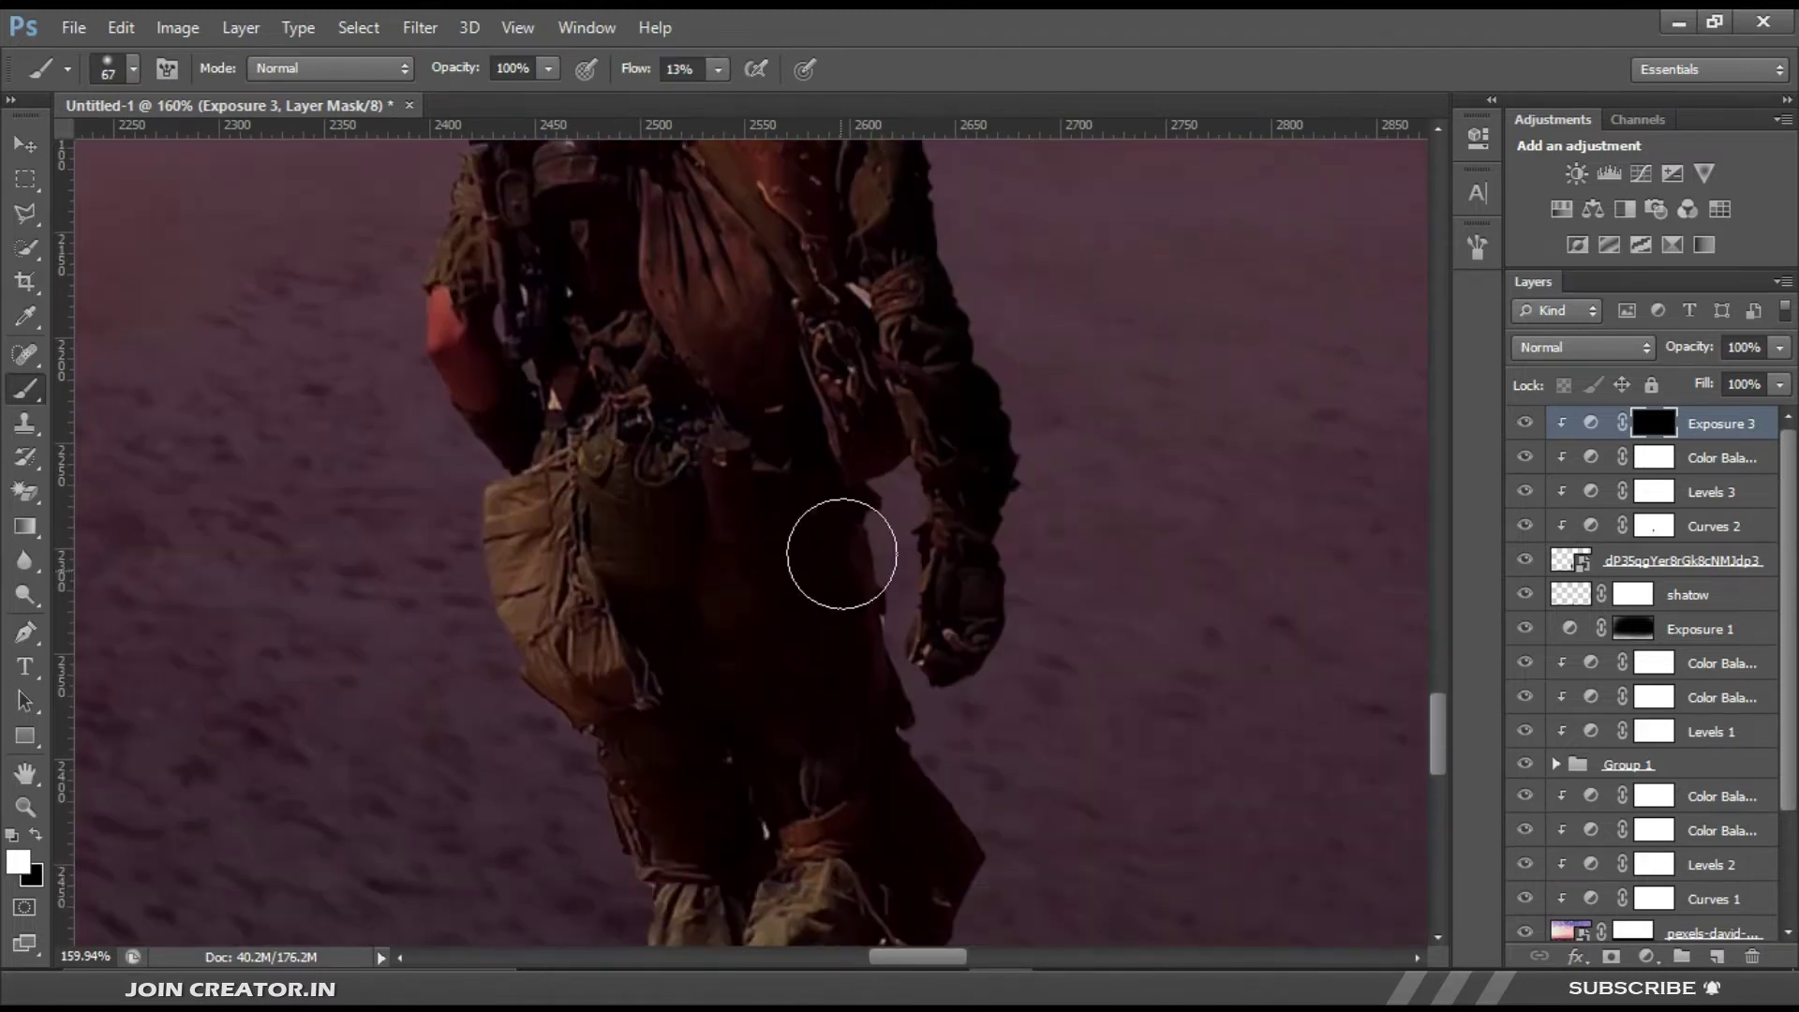
pyautogui.scroll(-3, 838, 599)
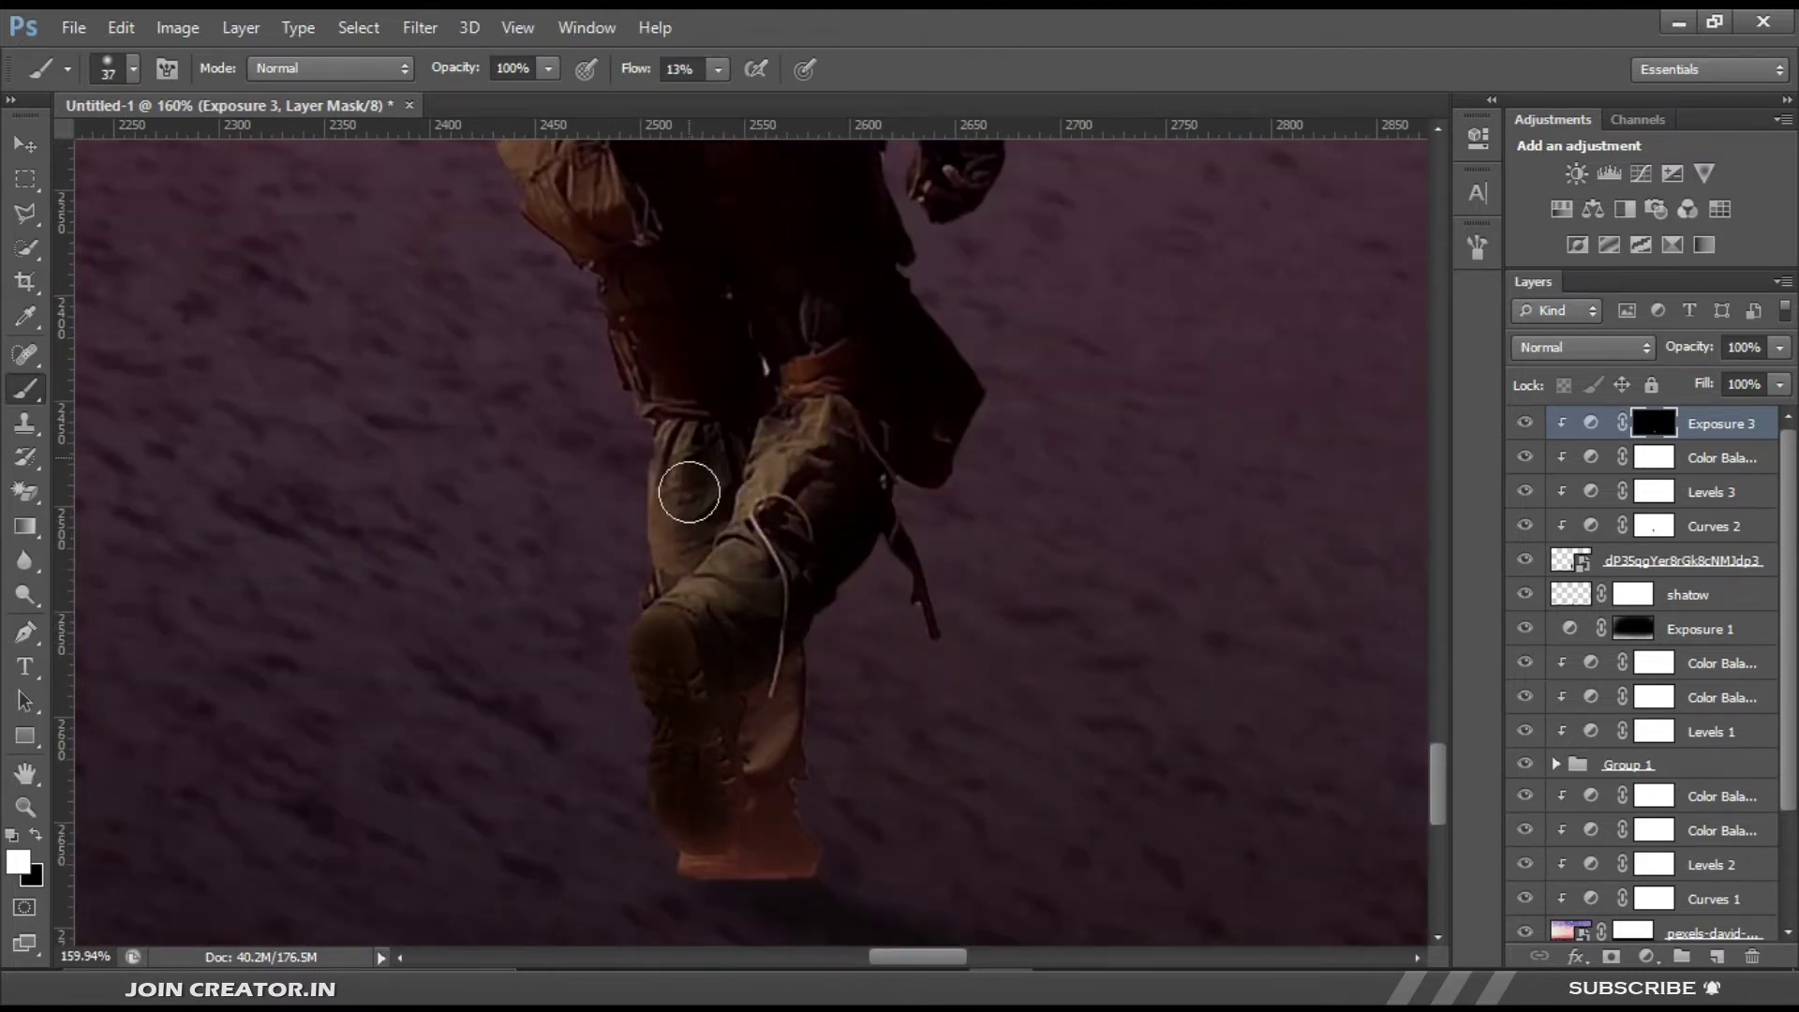
pyautogui.scroll(5, 803, 816)
pyautogui.scroll(5, 891, 683)
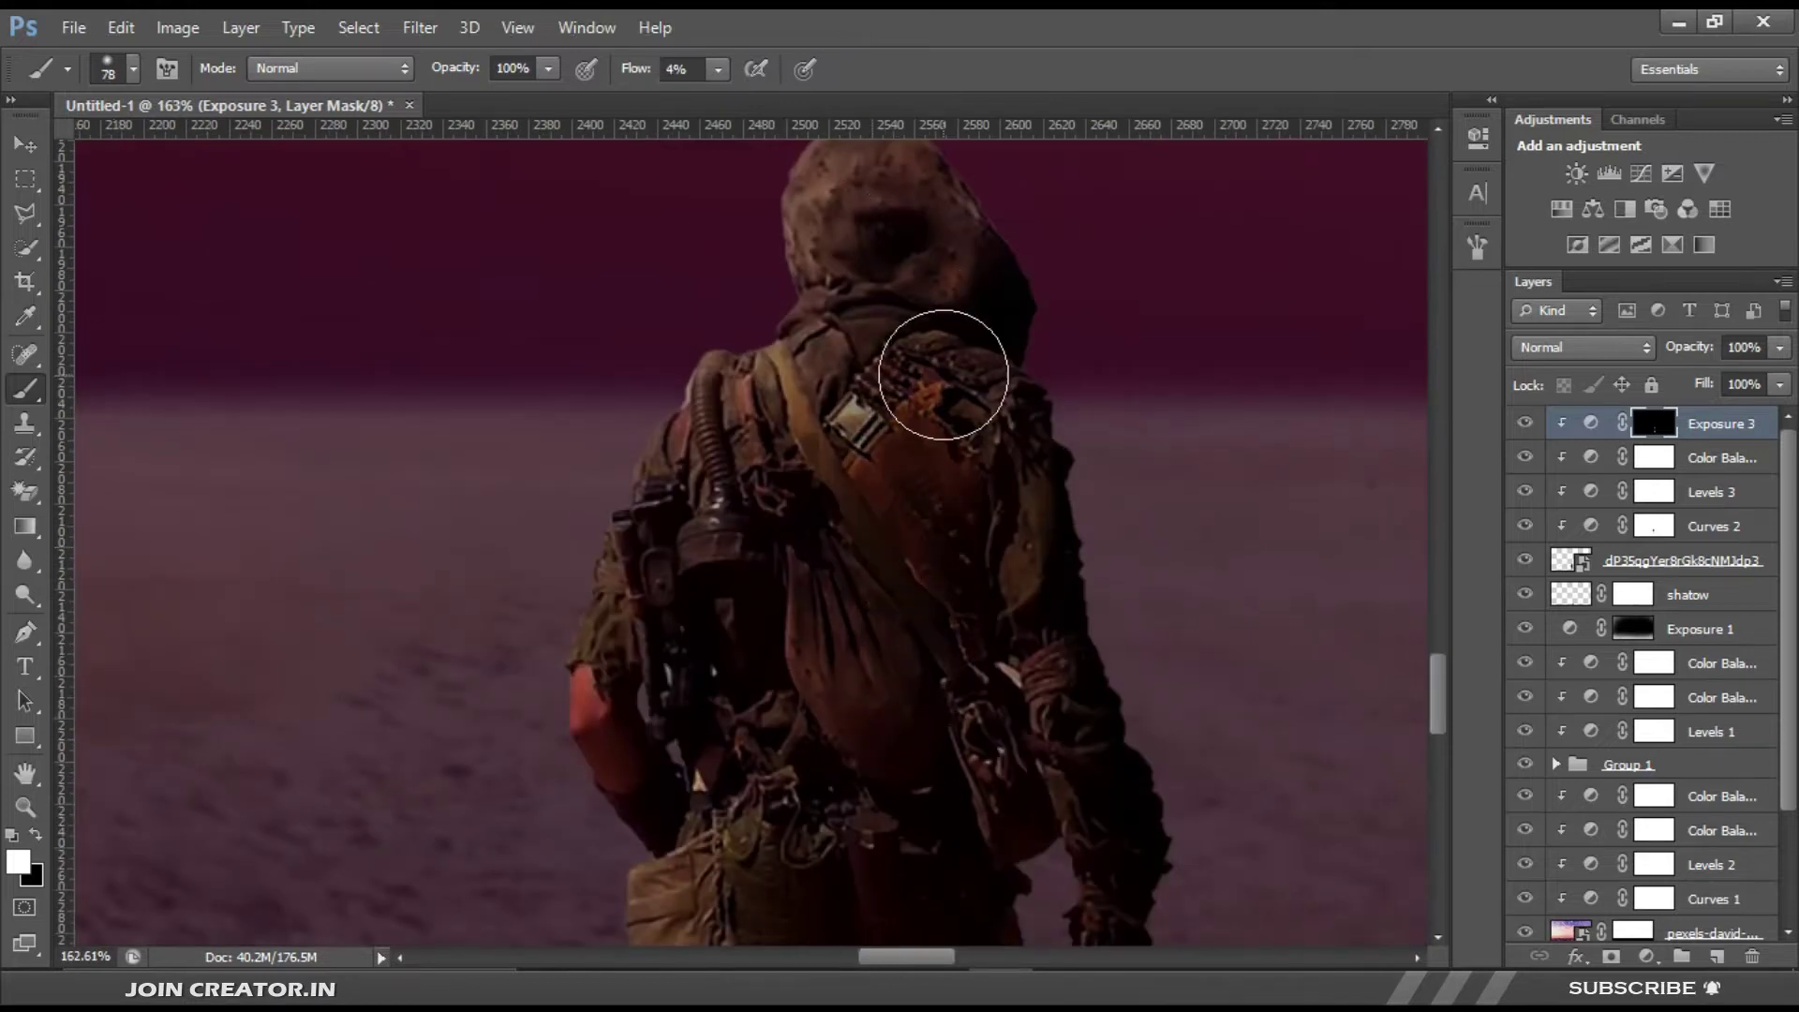
pyautogui.hotkey('ctrl', '0')
pyautogui.click(980, 675)
pyautogui.scroll(5, 900, 665)
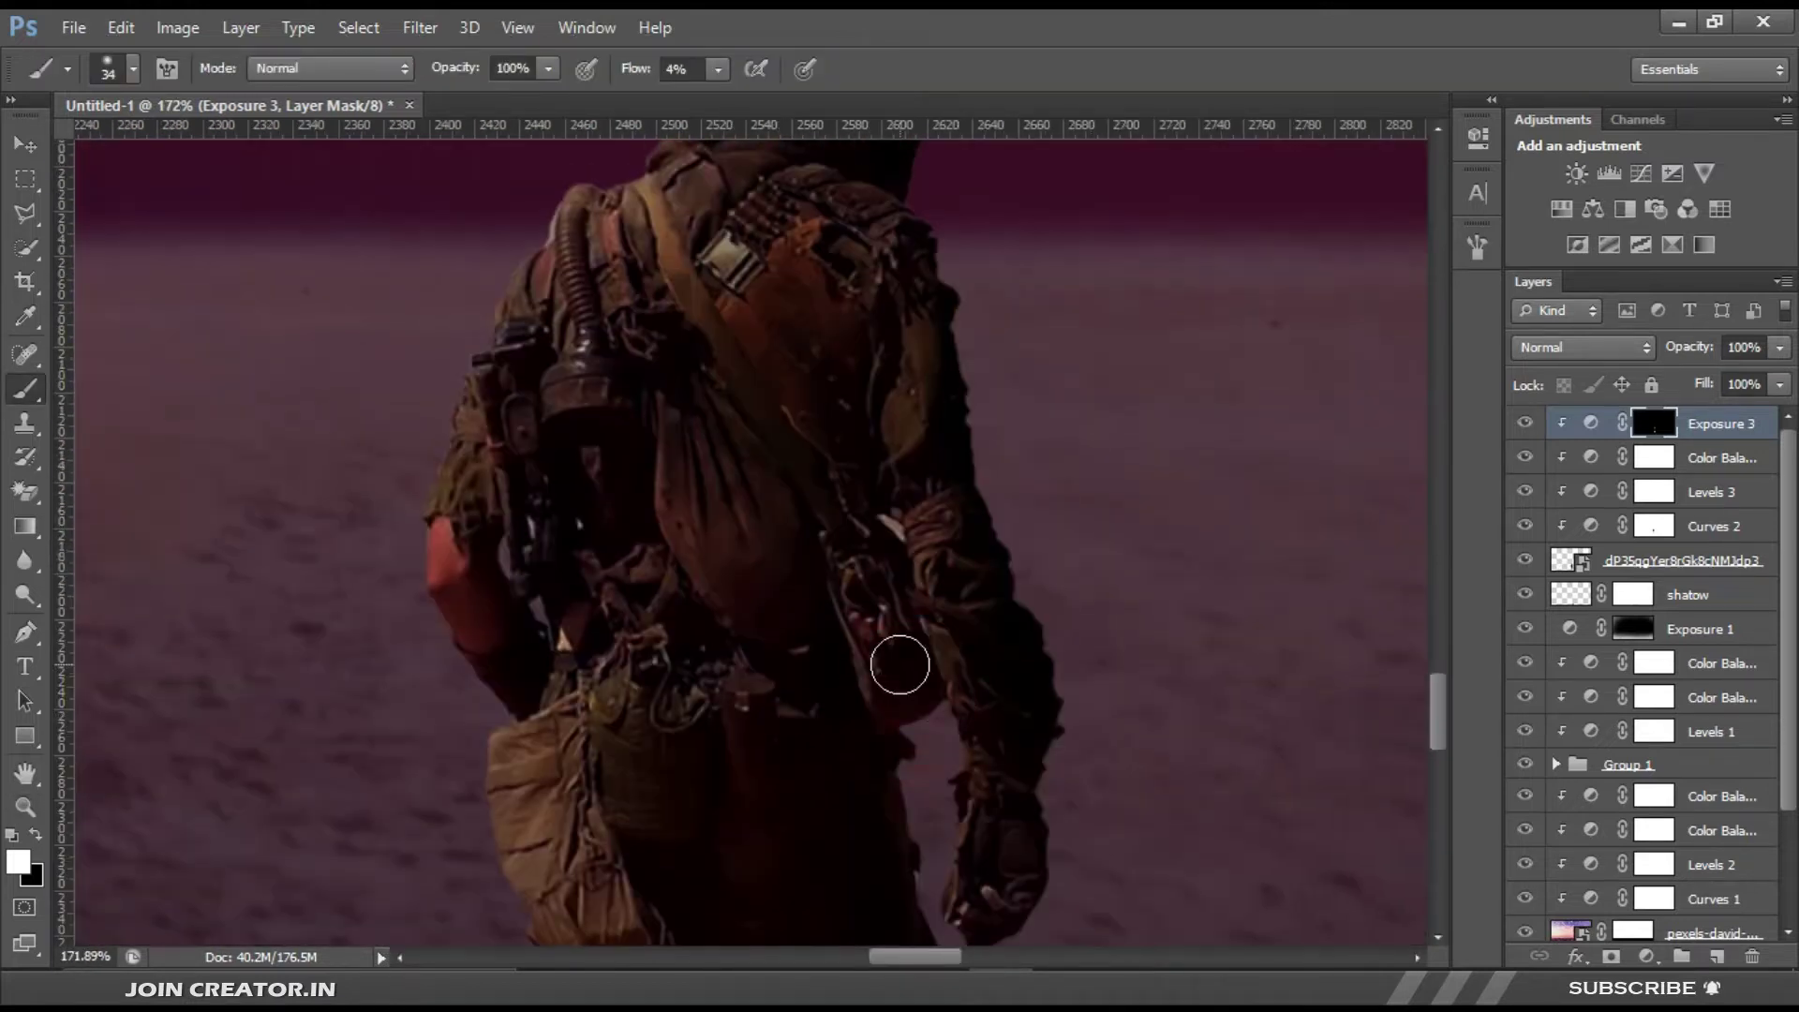
pyautogui.scroll(-2, 544, 440)
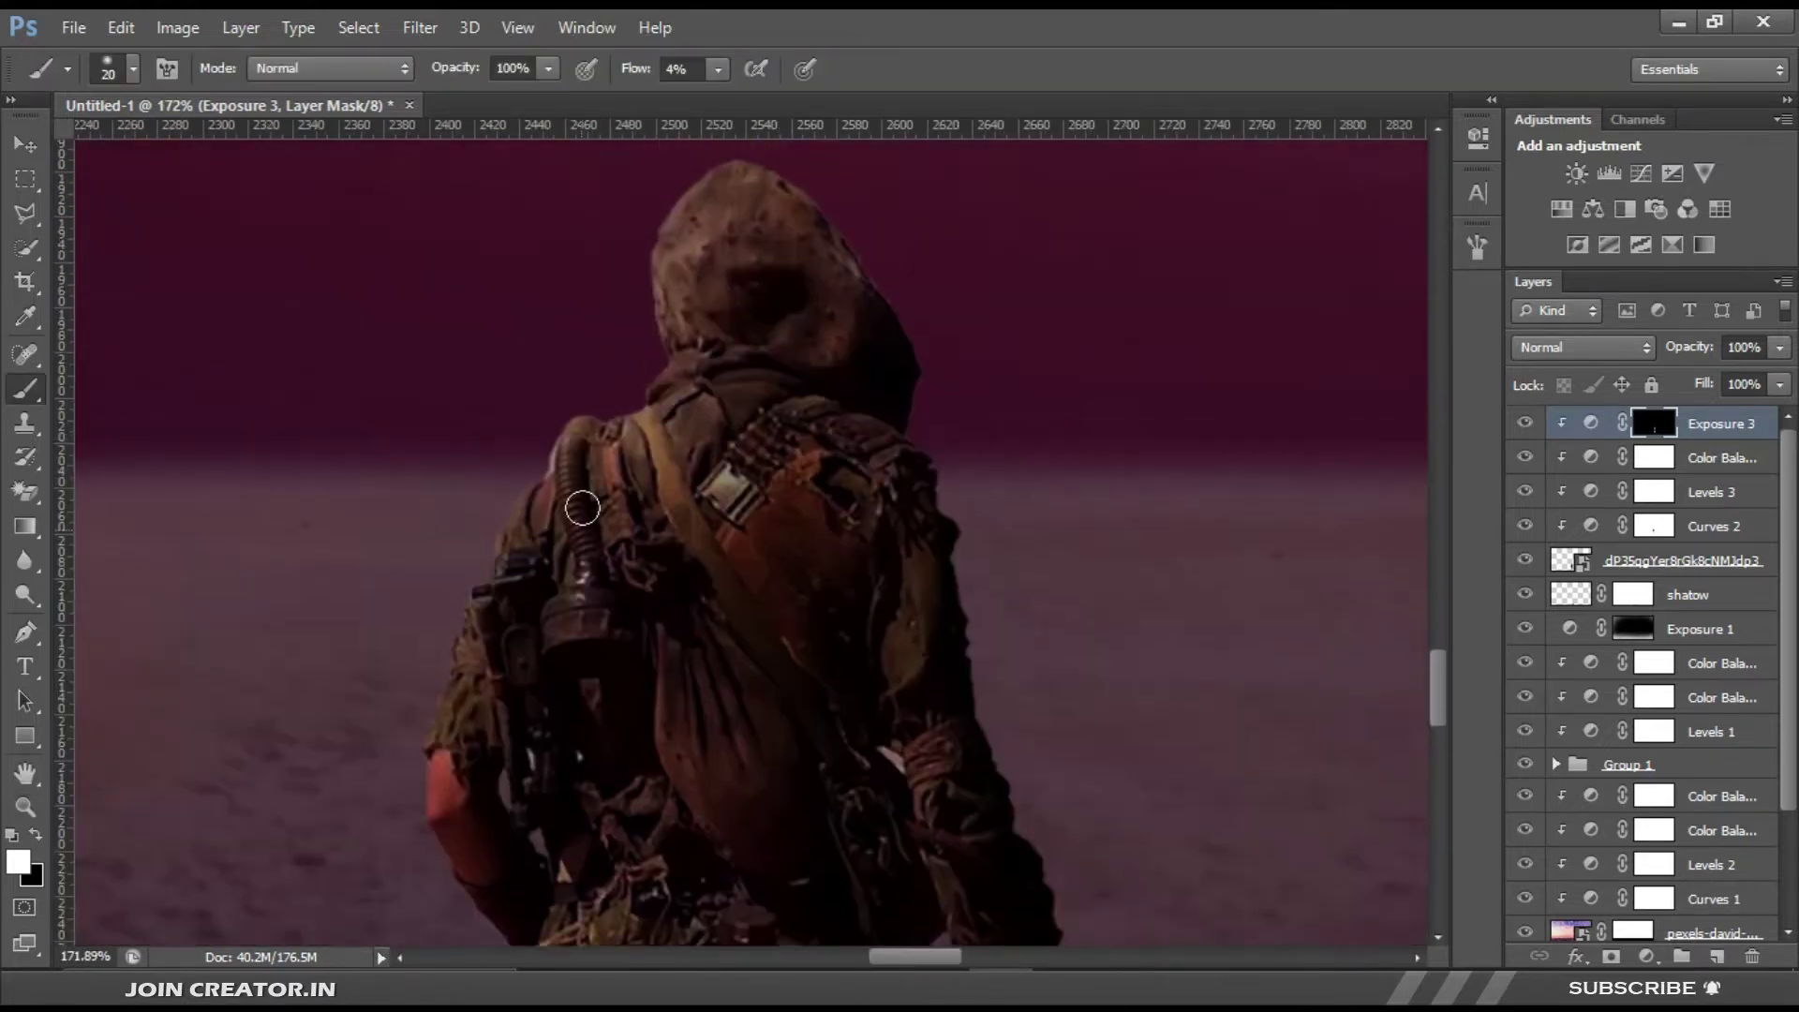
pyautogui.scroll(-2, 778, 524)
pyautogui.scroll(-2, 1050, 530)
pyautogui.scroll(-2, 982, 453)
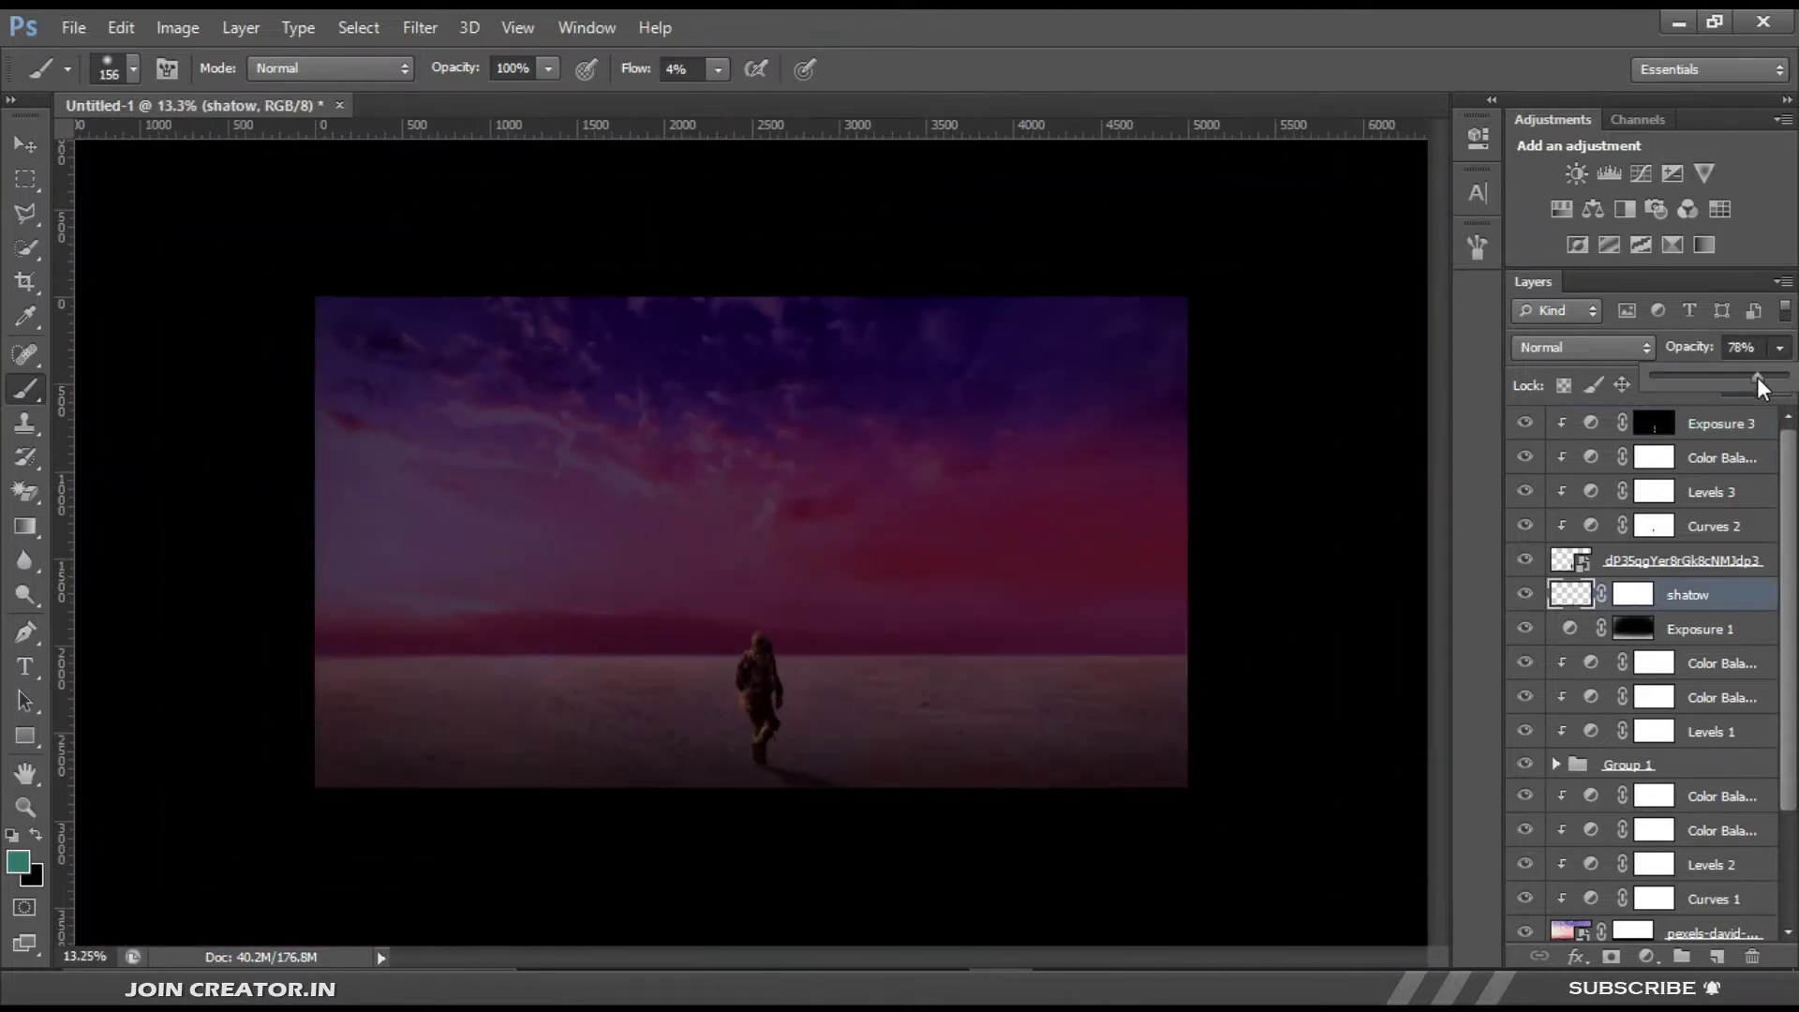
# Step: Place the night city skyline photo into the composite
pyautogui.click(74, 27)
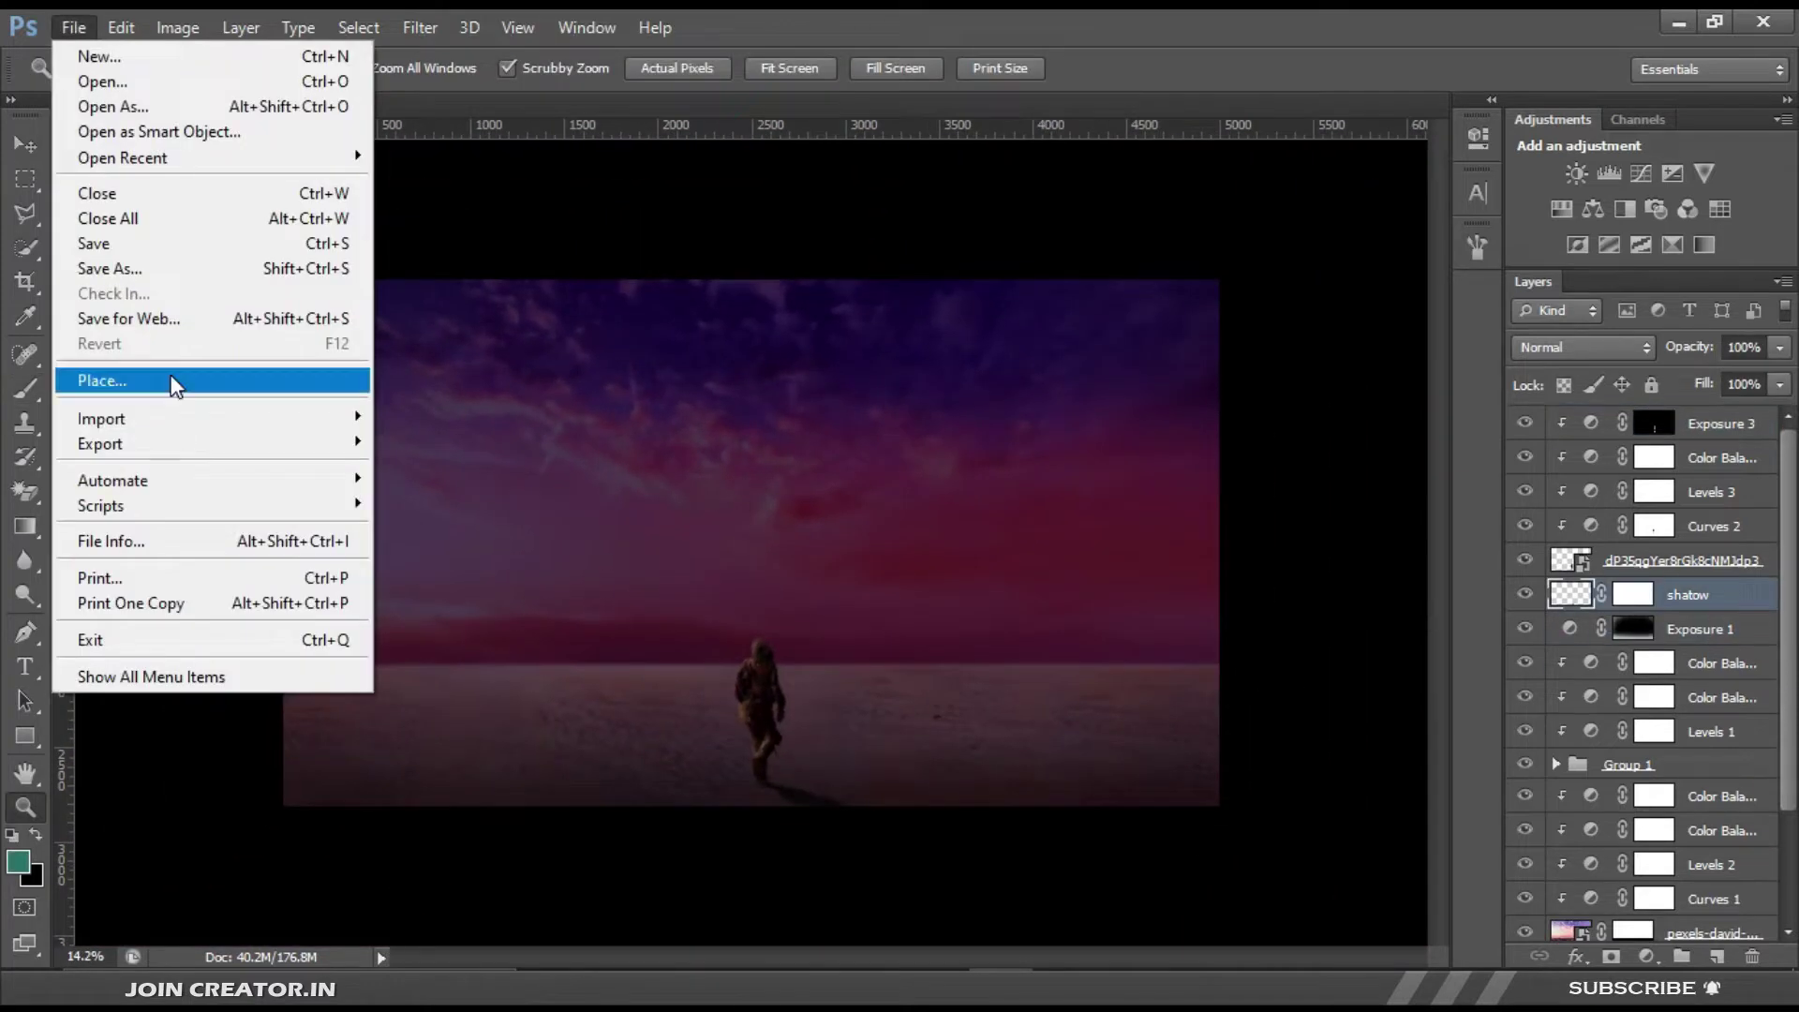
pyautogui.click(168, 381)
pyautogui.scroll(-5, 787, 506)
pyautogui.scroll(2, 693, 488)
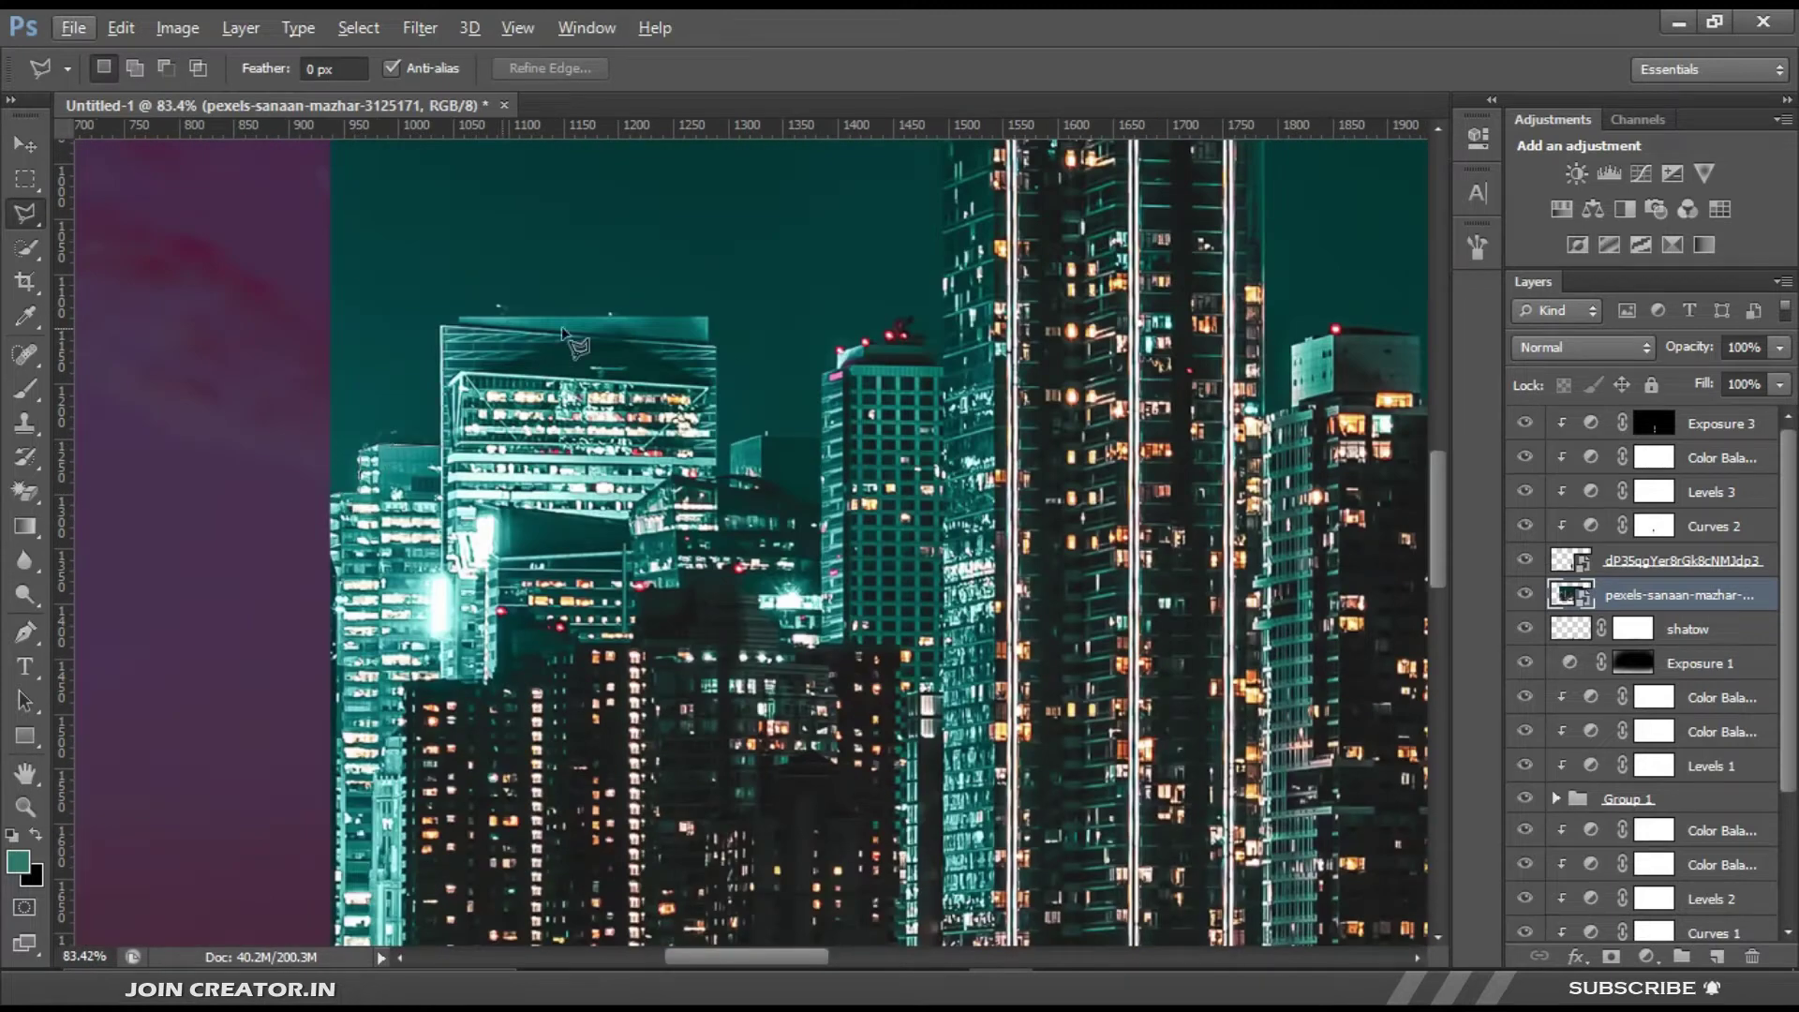
pyautogui.scroll(3, 933, 348)
# Step: Trace the skyline's rooftops, including the Empire State spire, with the Polygonal Lasso
pyautogui.click(948, 275)
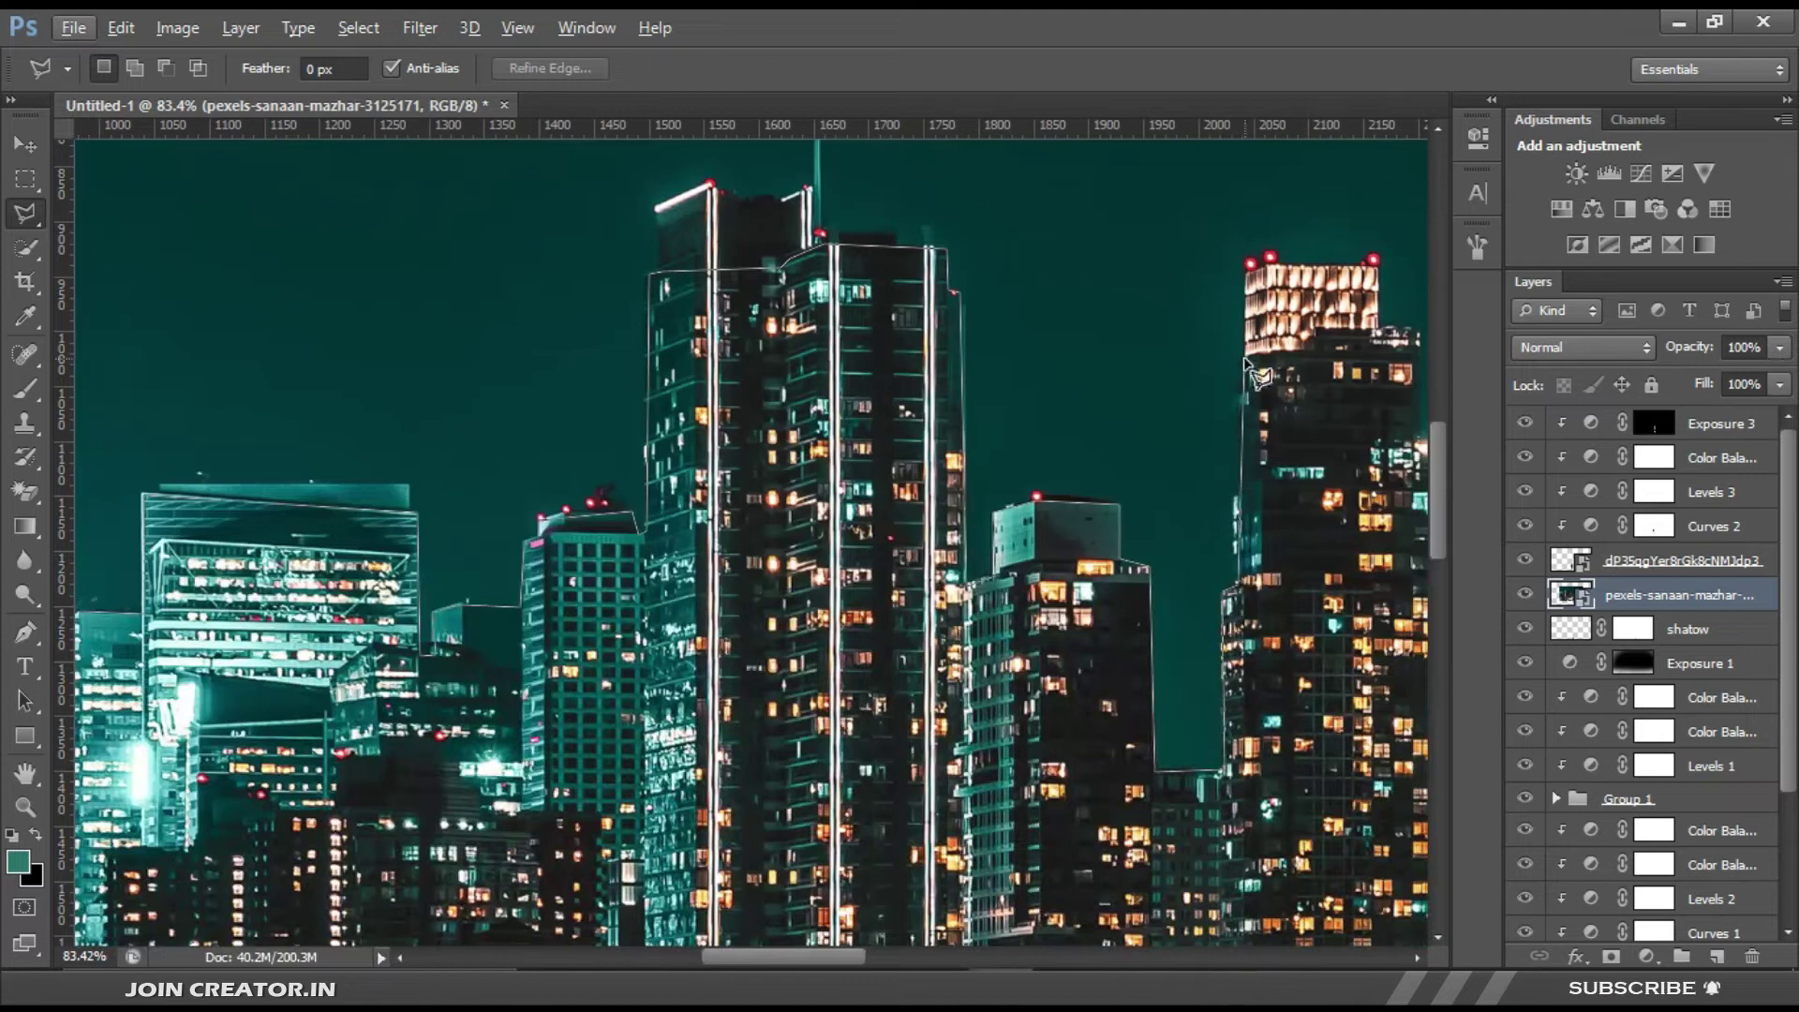
pyautogui.moveTo(1382, 336); pyautogui.dragTo(645, 417)
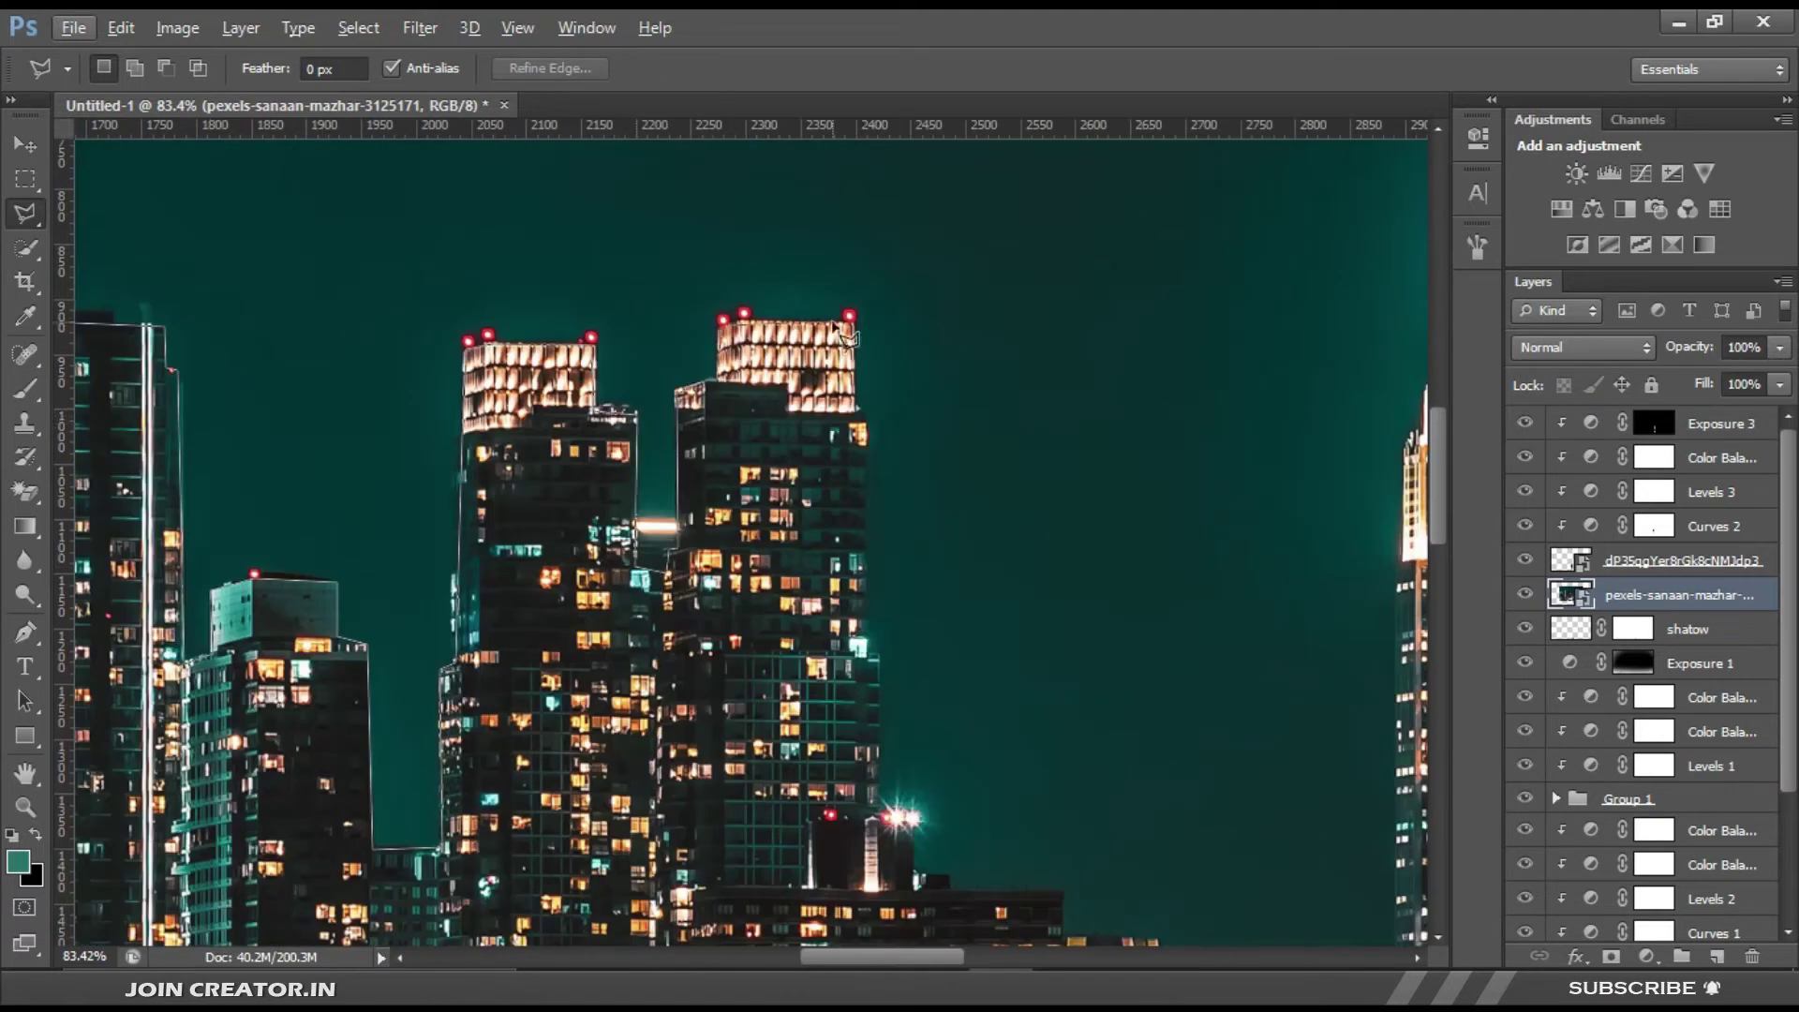
pyautogui.scroll(-1, 920, 822)
pyautogui.scroll(-1, 913, 815)
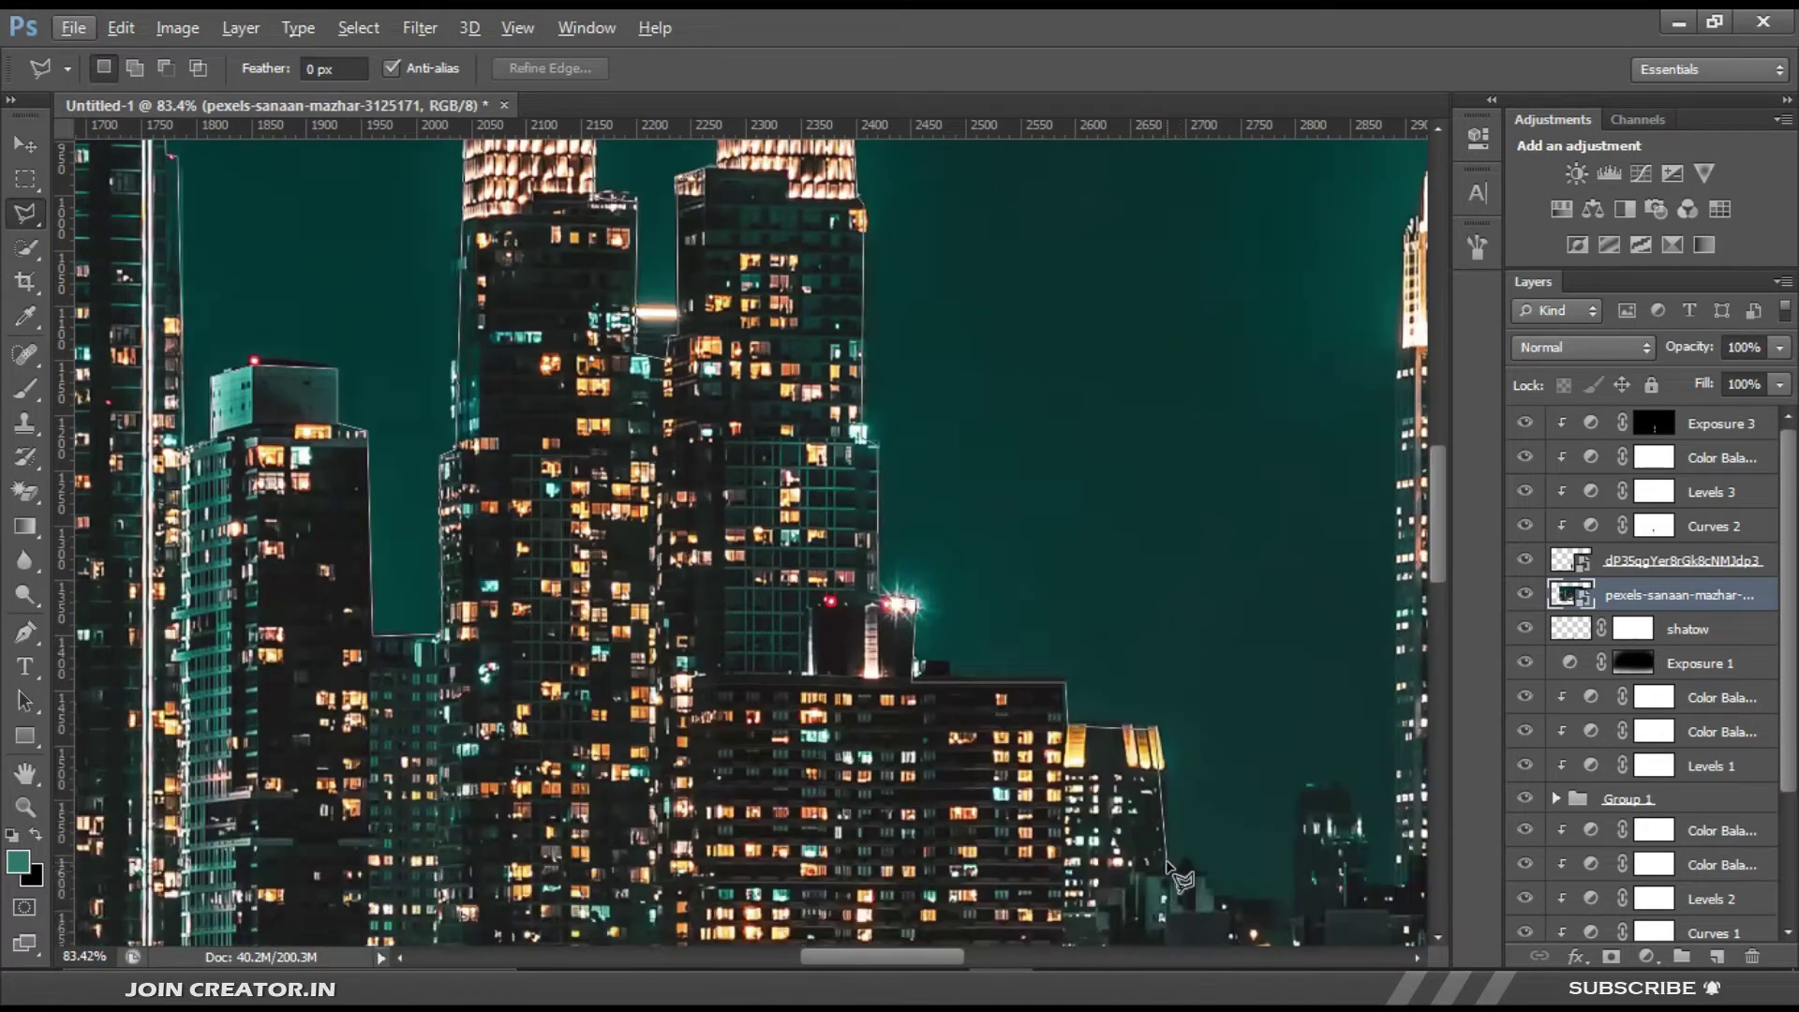
pyautogui.hscroll(3, 881, 797)
pyautogui.scroll(-1, 846, 774)
pyautogui.moveTo(1015, 114); pyautogui.dragTo(1003, 704)
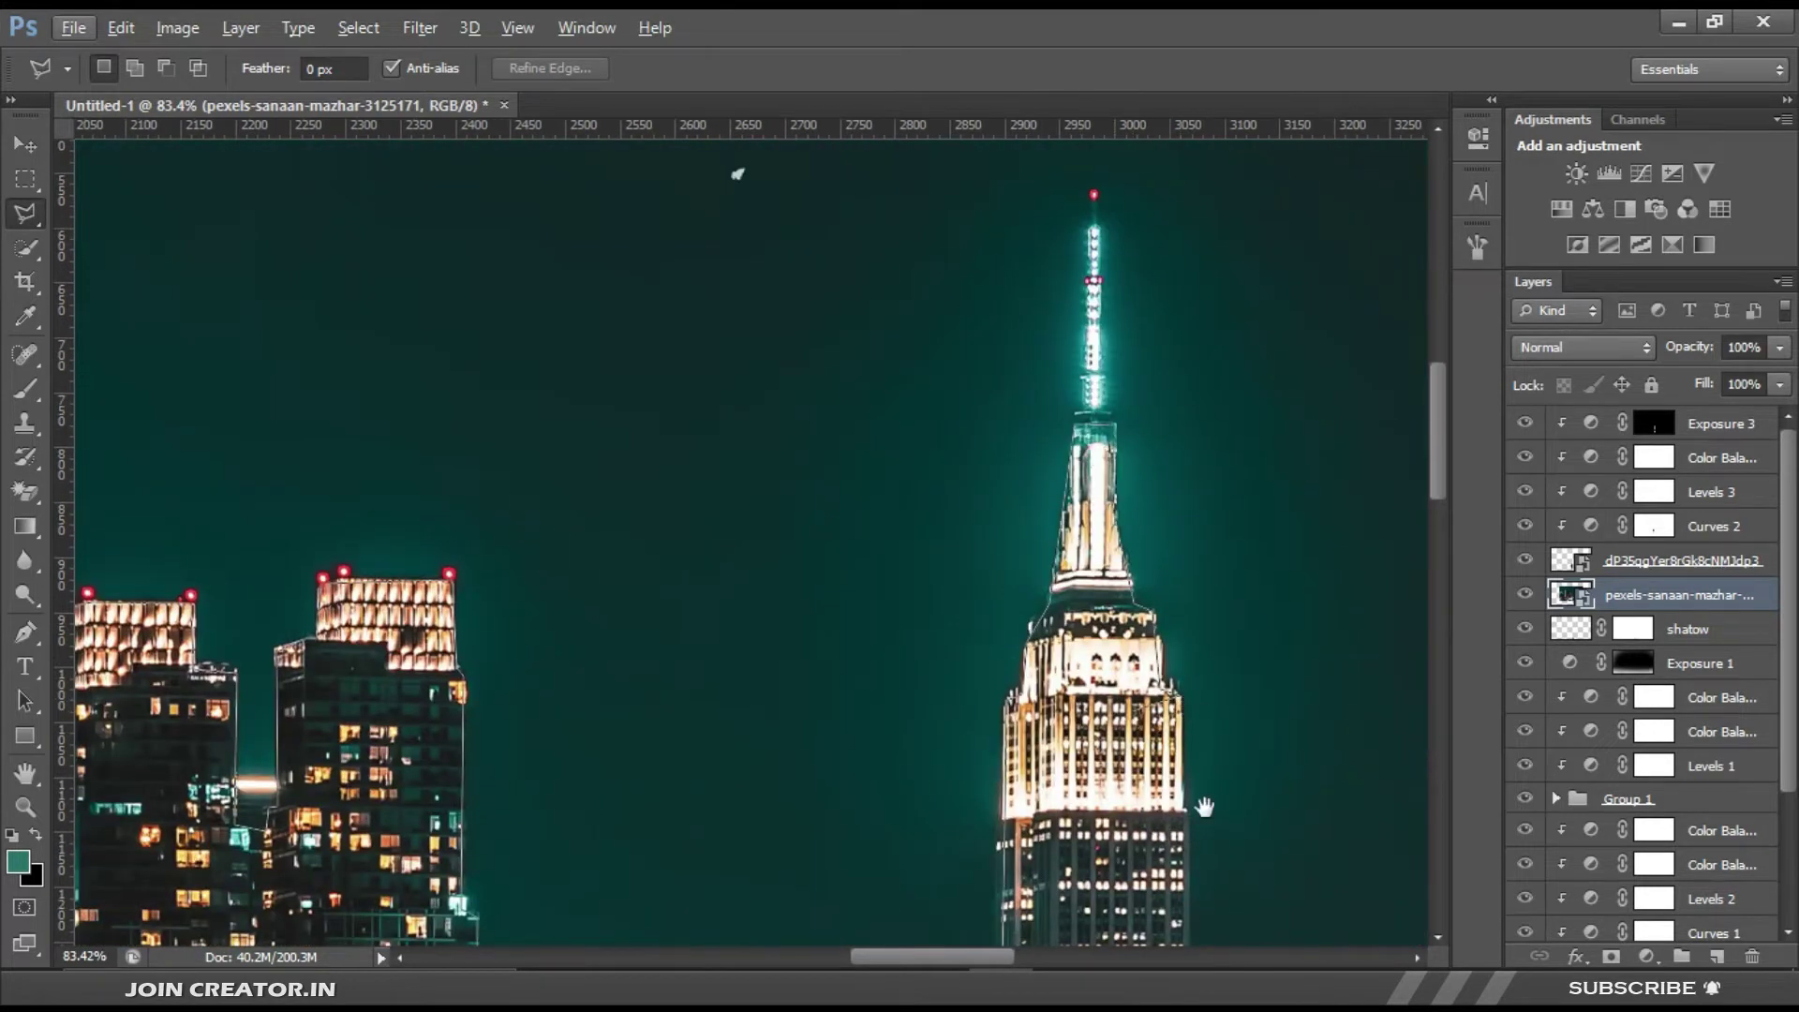
pyautogui.moveTo(1204, 807); pyautogui.dragTo(876, 801)
pyautogui.scroll(-5, 795, 692)
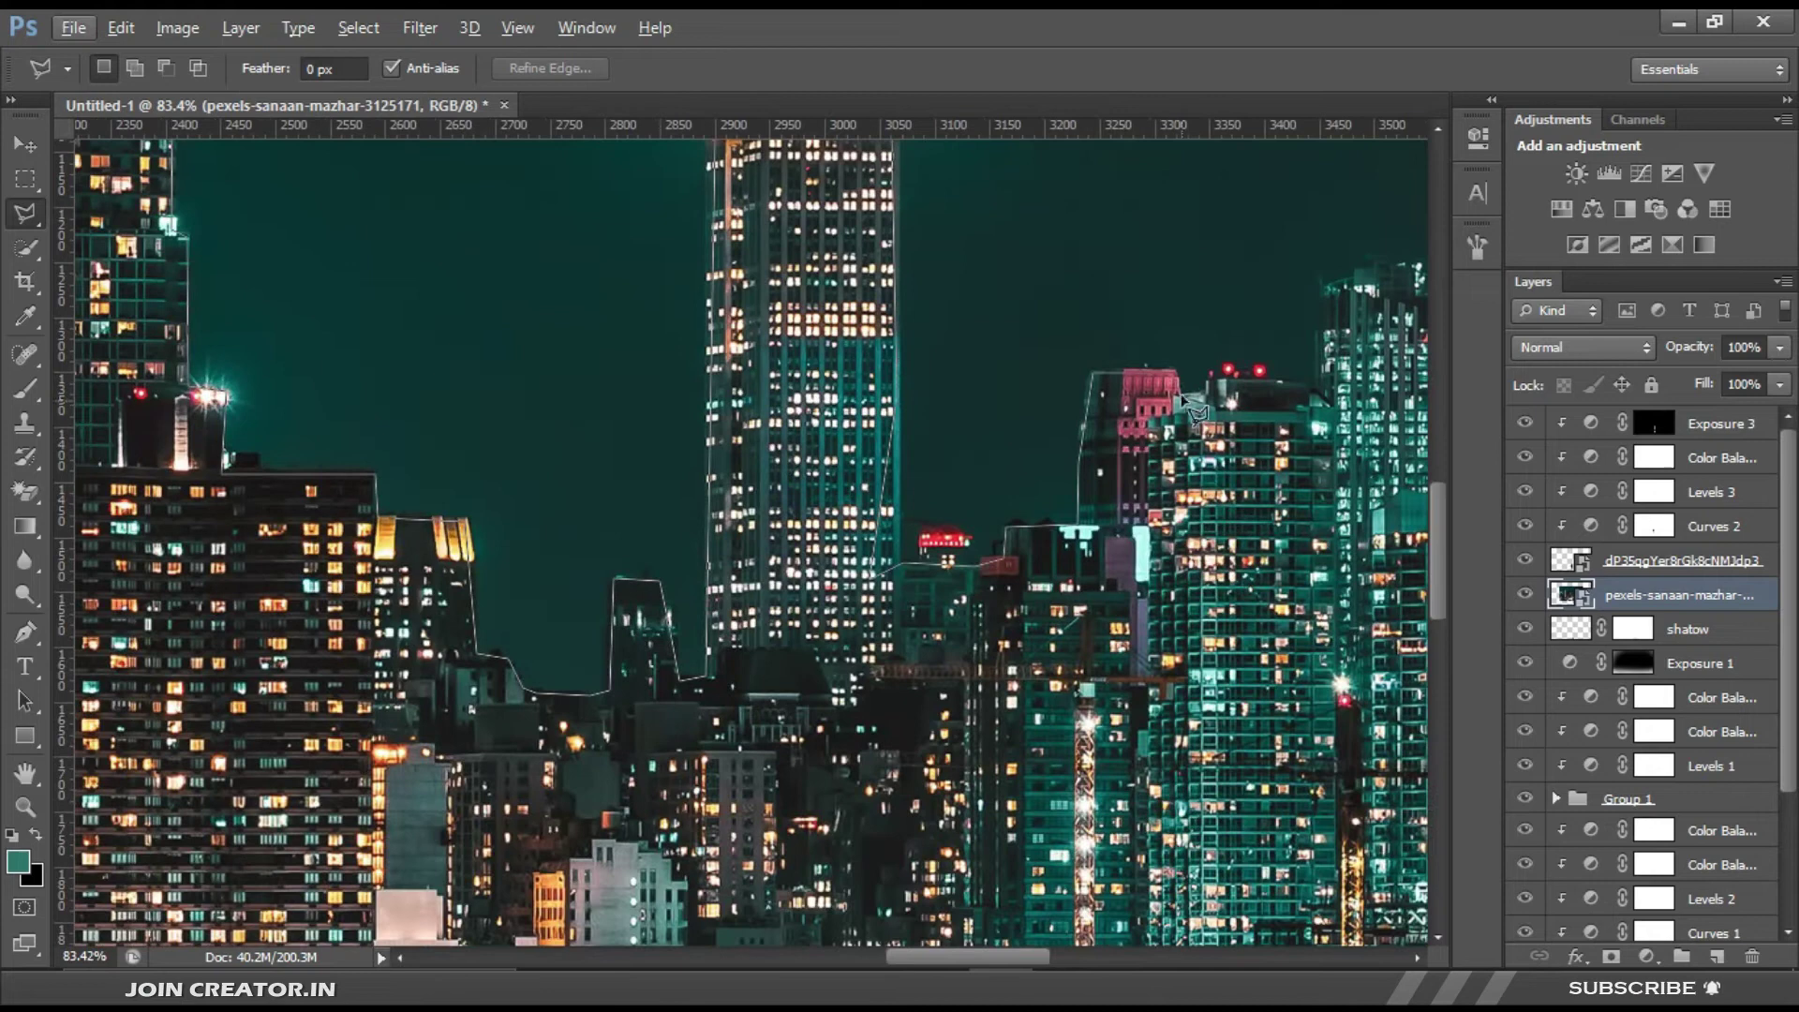
pyautogui.hscroll(3, 1049, 571)
pyautogui.scroll(1, 1050, 571)
pyautogui.hscroll(3, 914, 741)
pyautogui.scroll(2, 913, 740)
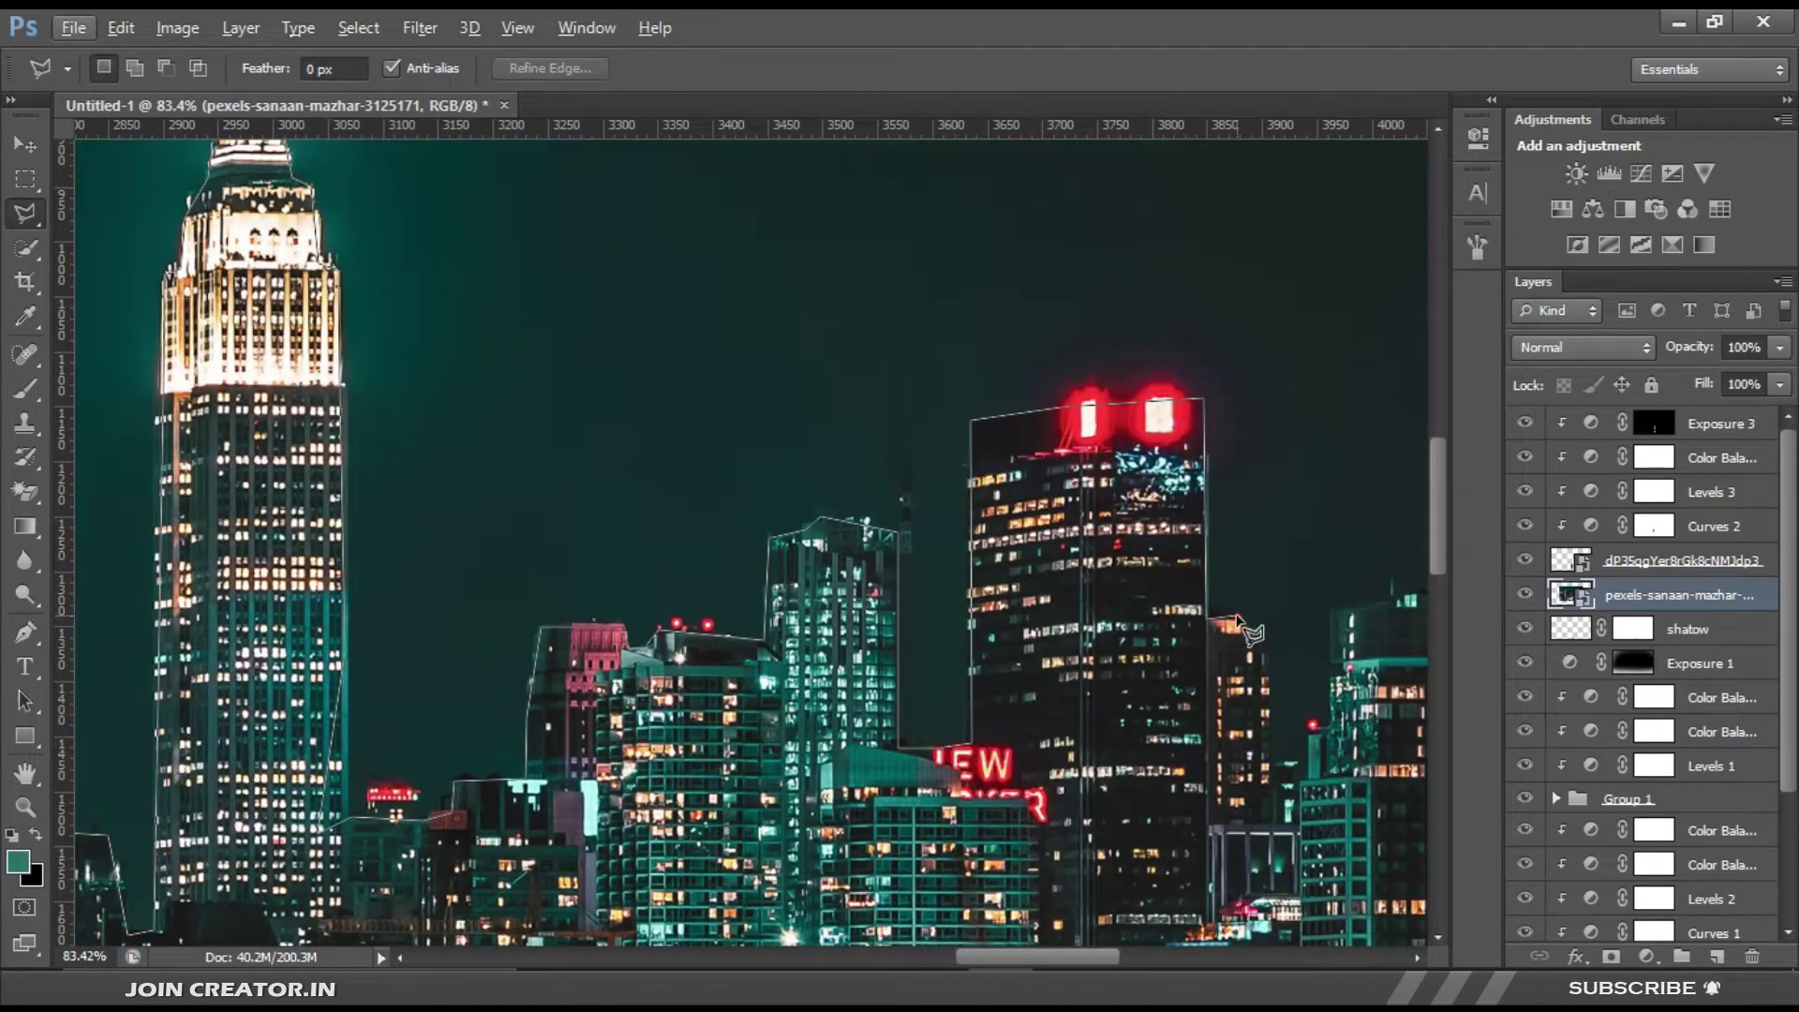
pyautogui.hscroll(4, 1298, 778)
pyautogui.scroll(-5, 1085, 369)
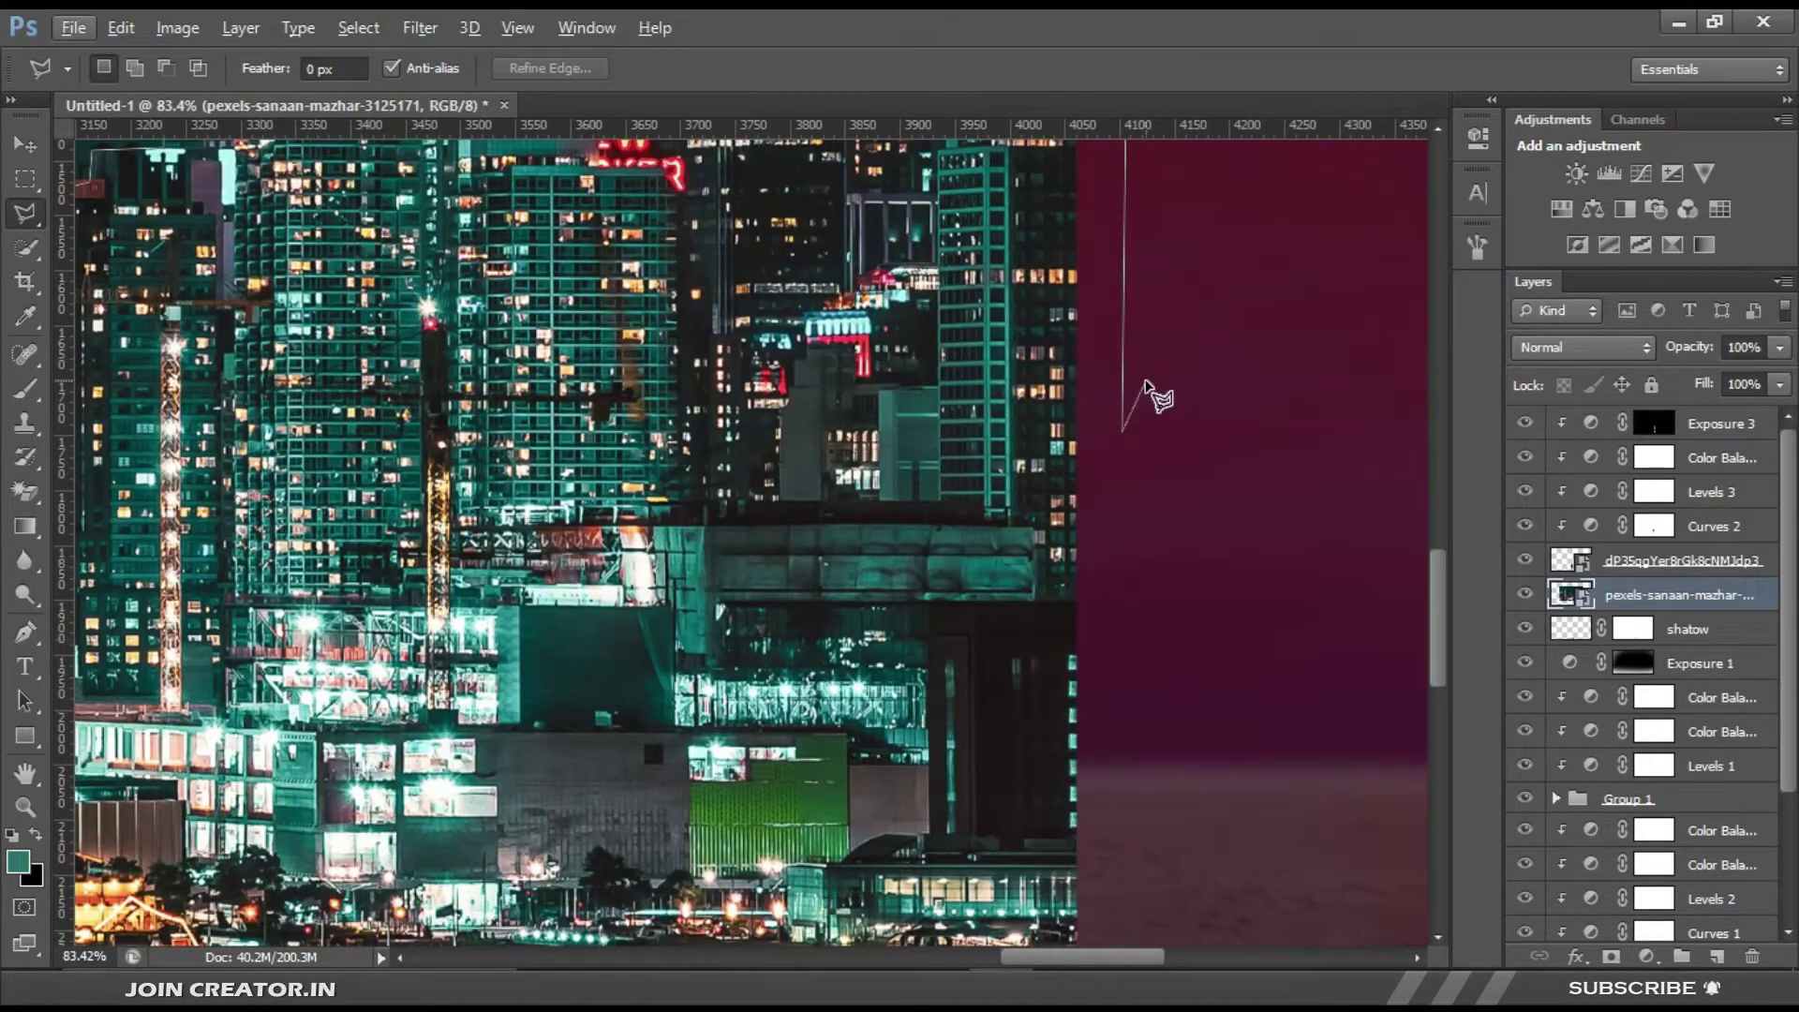
pyautogui.hscroll(-6, 1120, 586)
pyautogui.scroll(4, 301, 515)
pyautogui.hscroll(-5, 334, 450)
pyautogui.press('Return')
# Step: Mask the city to the traced skyline and flip it horizontally
pyautogui.click(1611, 957)
pyautogui.hotkey('ctrl', '0')
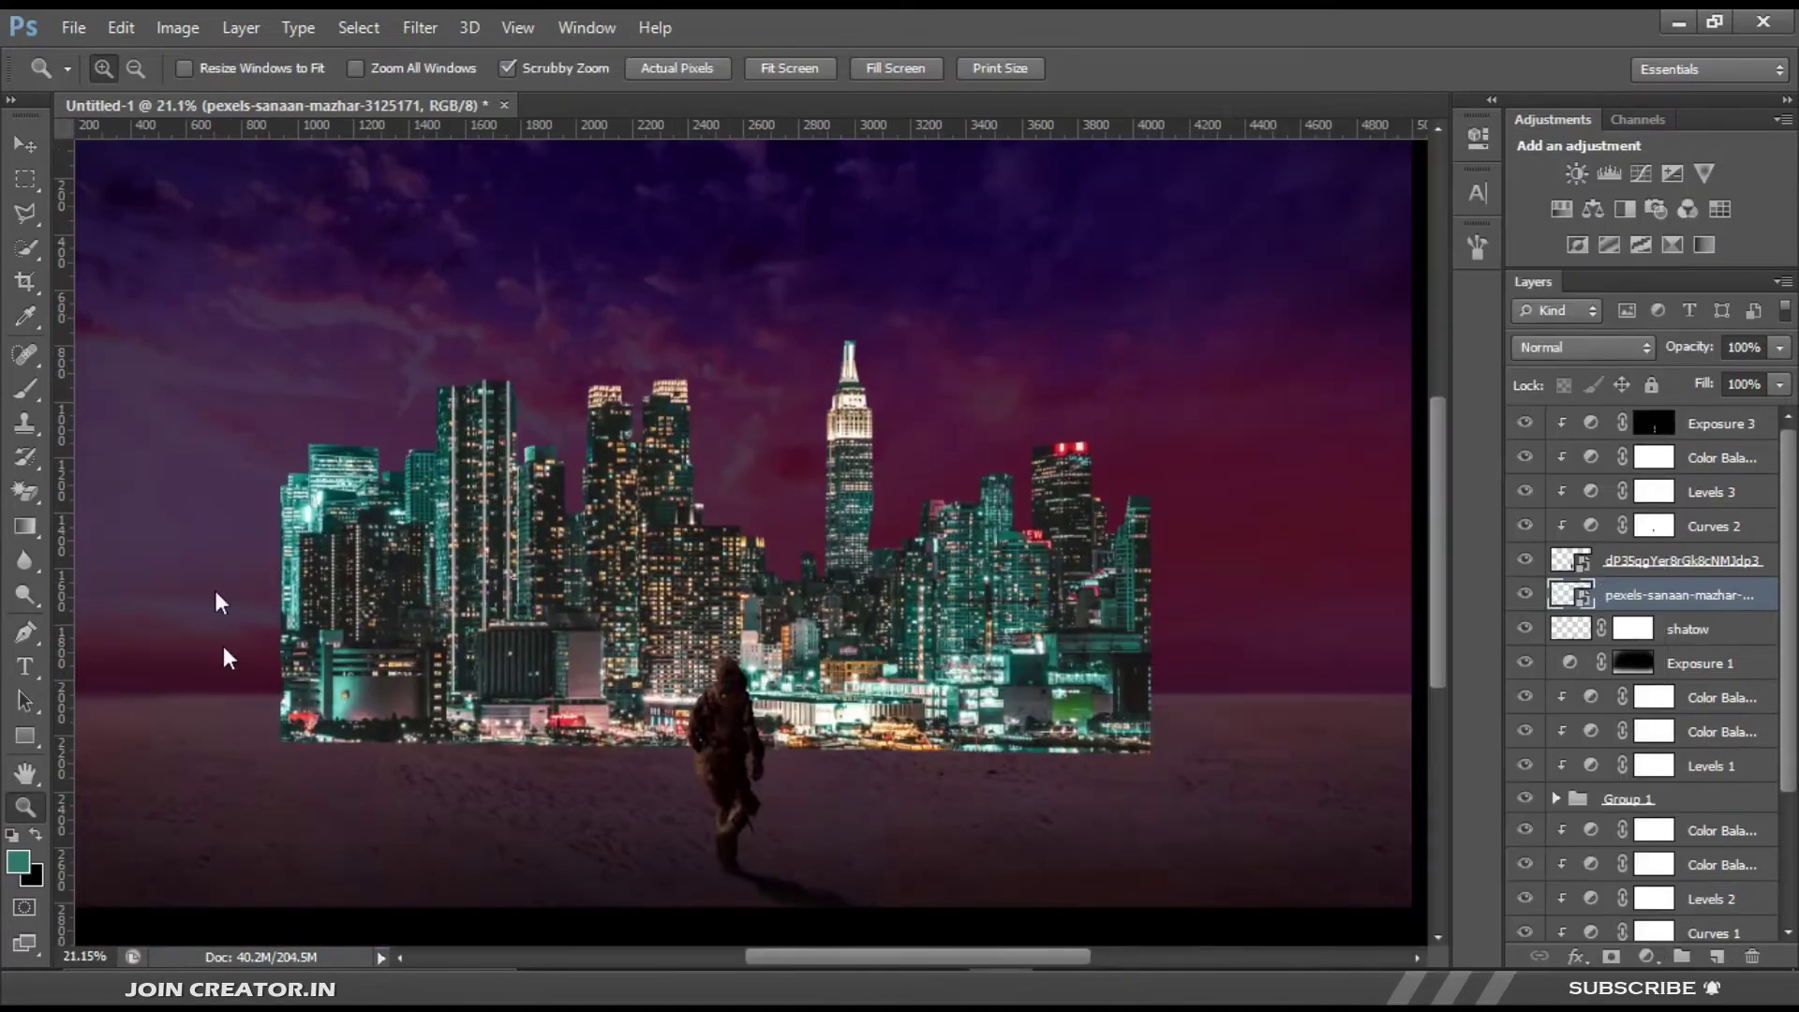
pyautogui.hotkey('ctrl', 't')
pyautogui.hotkey('ctrl', '-')
pyautogui.rightClick(832, 179)
pyautogui.click(918, 571)
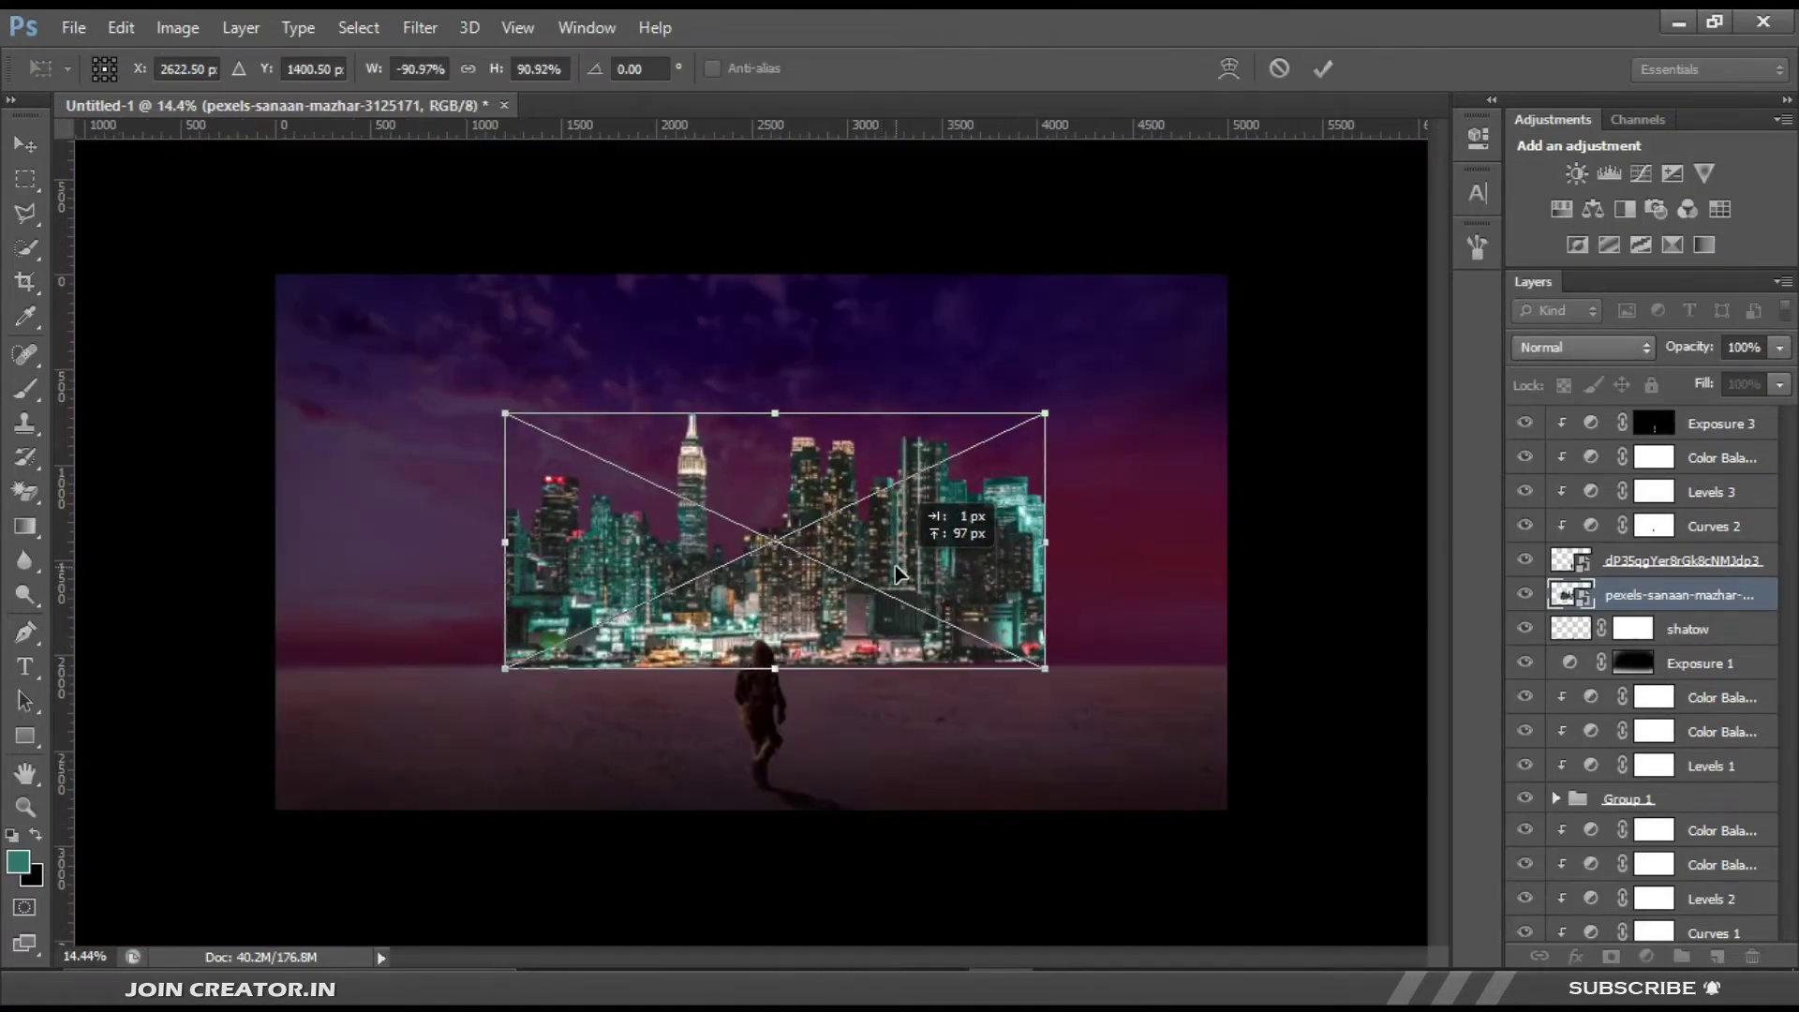
pyautogui.press('Return')
# Step: Place the blue-tower night photo and mask it down to the single tower
pyautogui.click(73, 27)
pyautogui.click(192, 384)
pyautogui.doubleClick(510, 240)
pyautogui.click(1482, 891)
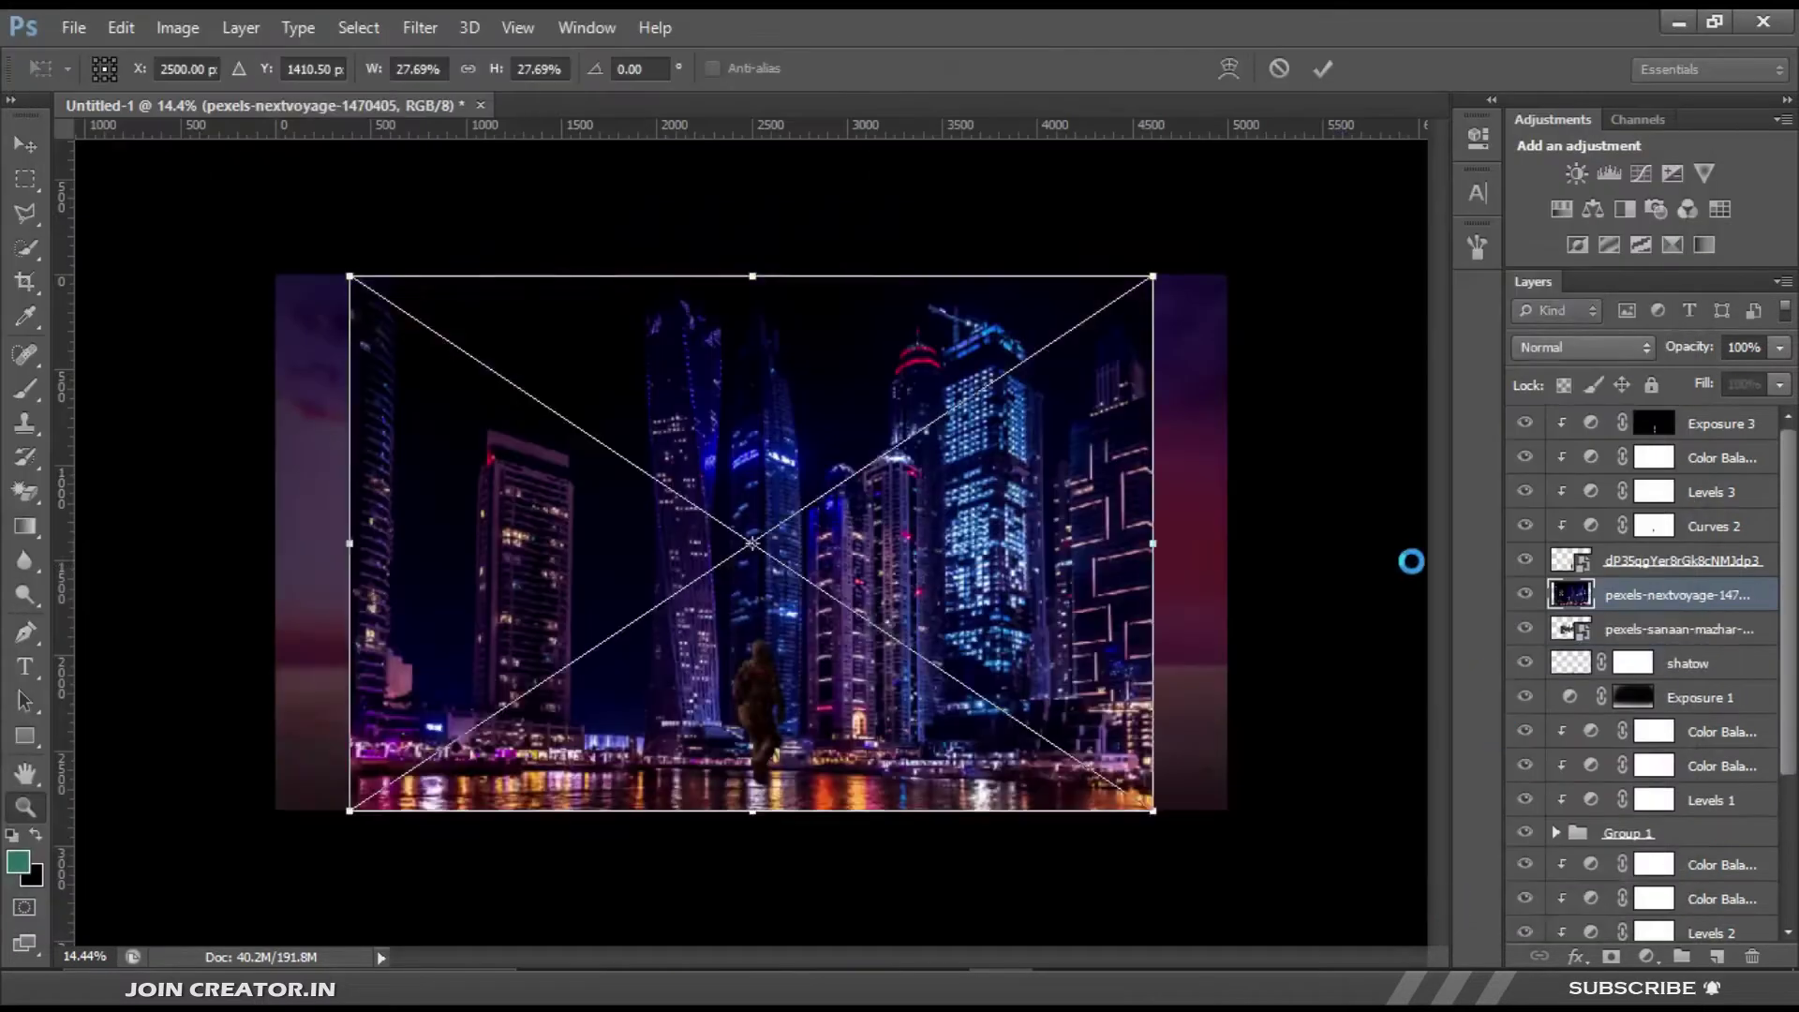
pyautogui.press('Return')
pyautogui.moveTo(506, 601); pyautogui.dragTo(537, 601)
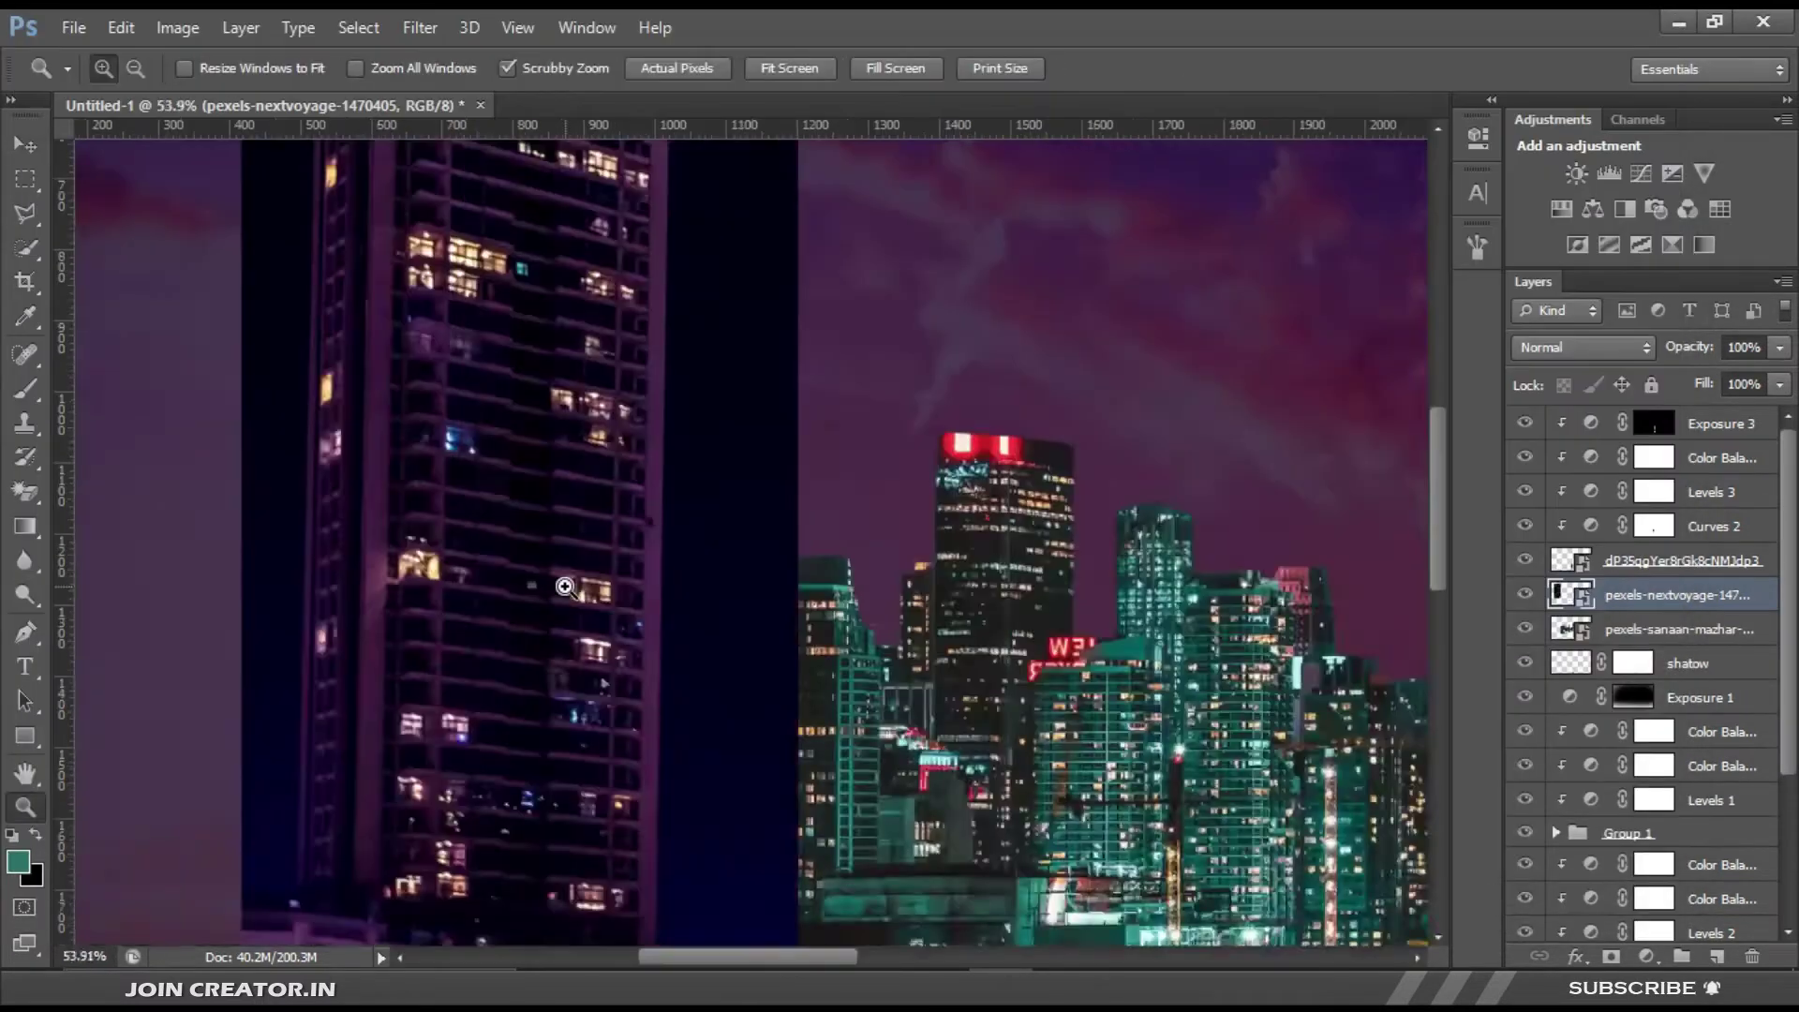
pyautogui.click(438, 837)
pyautogui.press('z')
pyautogui.hotkey('ctrl', '-')
pyautogui.hotkey('ctrl', '-')
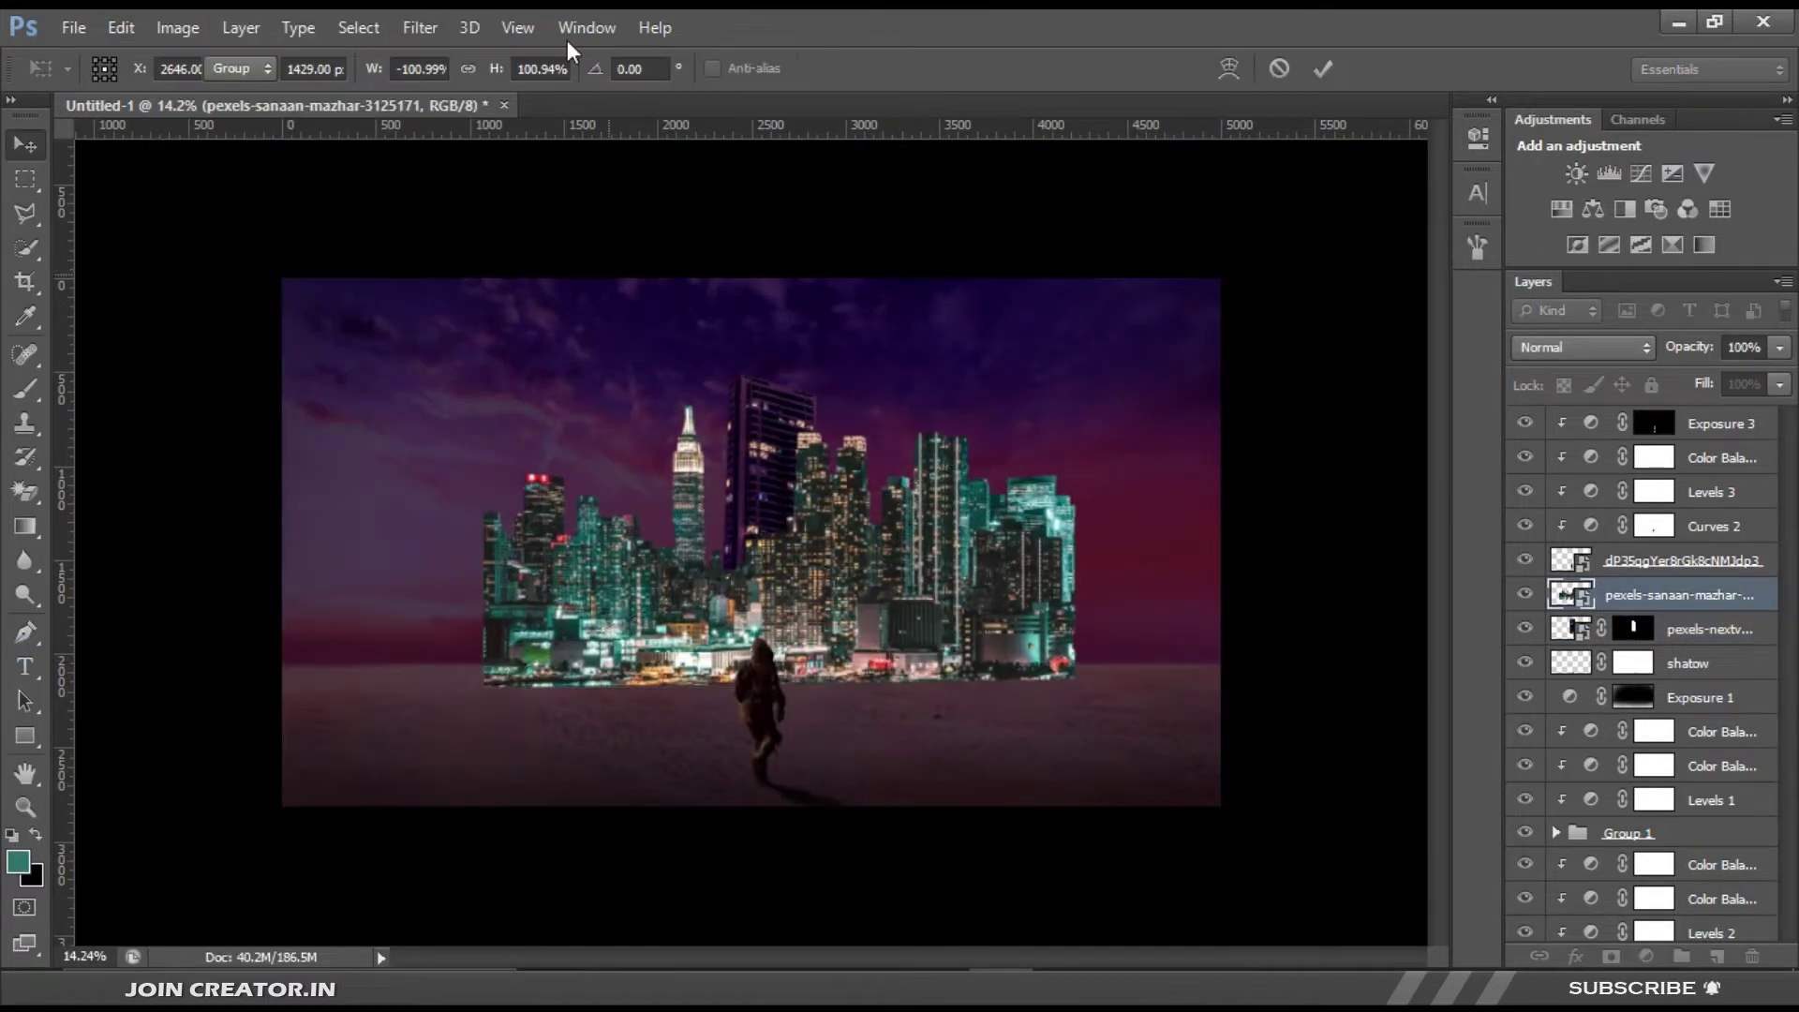
pyautogui.press('Return')
# Step: Resize the tower and shift the city's hue toward teal with Hue/Saturation
pyautogui.hotkey('alt', '[')
pyautogui.hotkey('ctrl', 't')
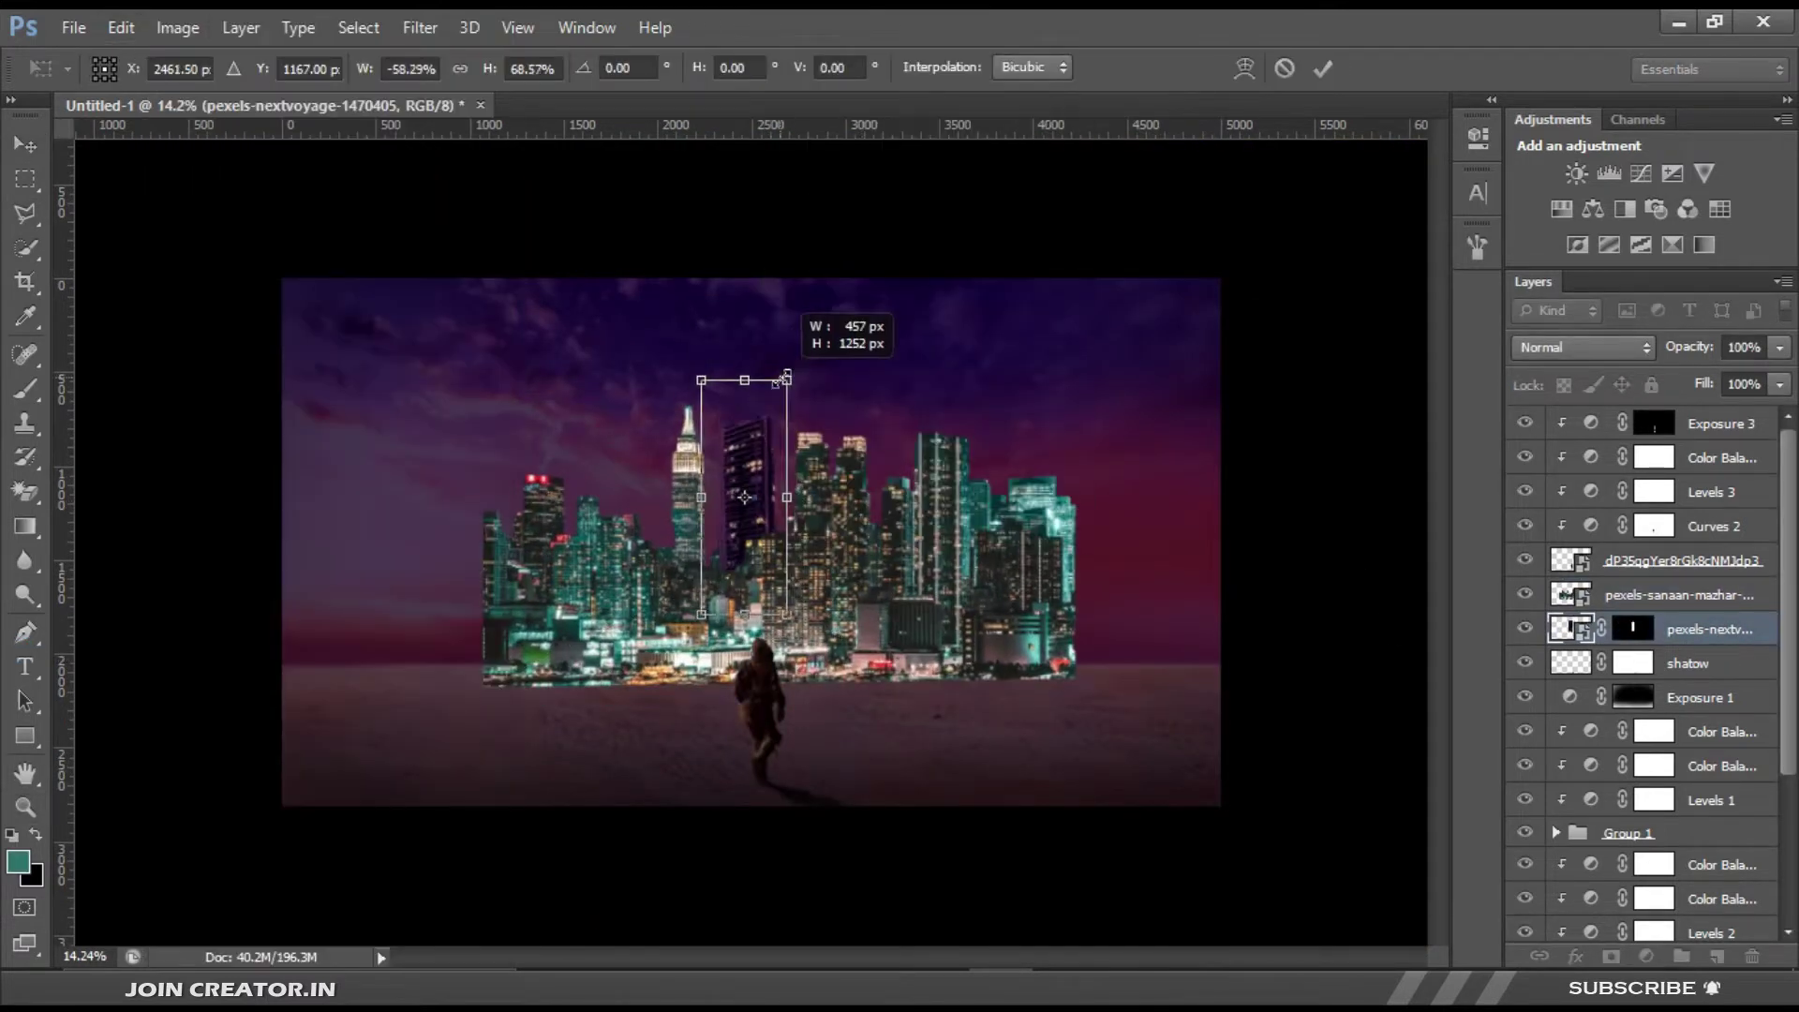
pyautogui.hotkey('ctrl', '[')
pyautogui.moveTo(1099, 300); pyautogui.dragTo(1295, 298)
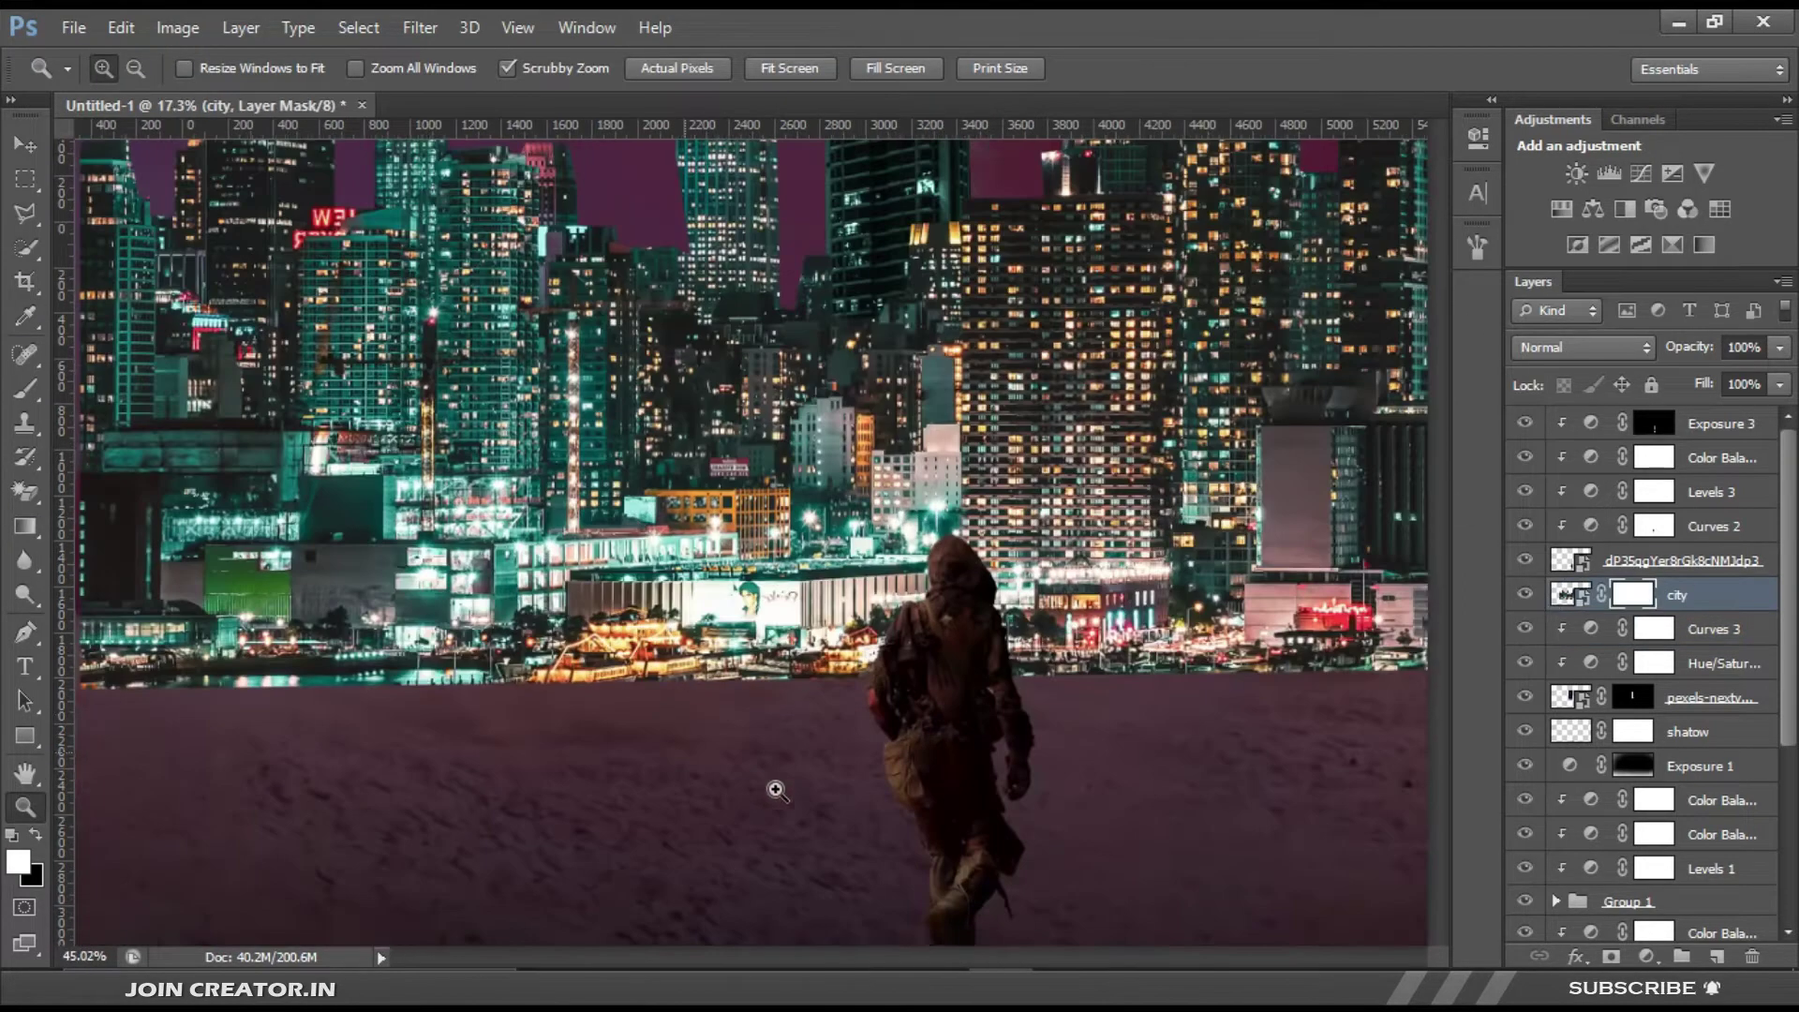
# Step: Softly paint the city's base into the desert and add haze on the clipped layer
pyautogui.press('b')
pyautogui.scroll(-3, 810, 768)
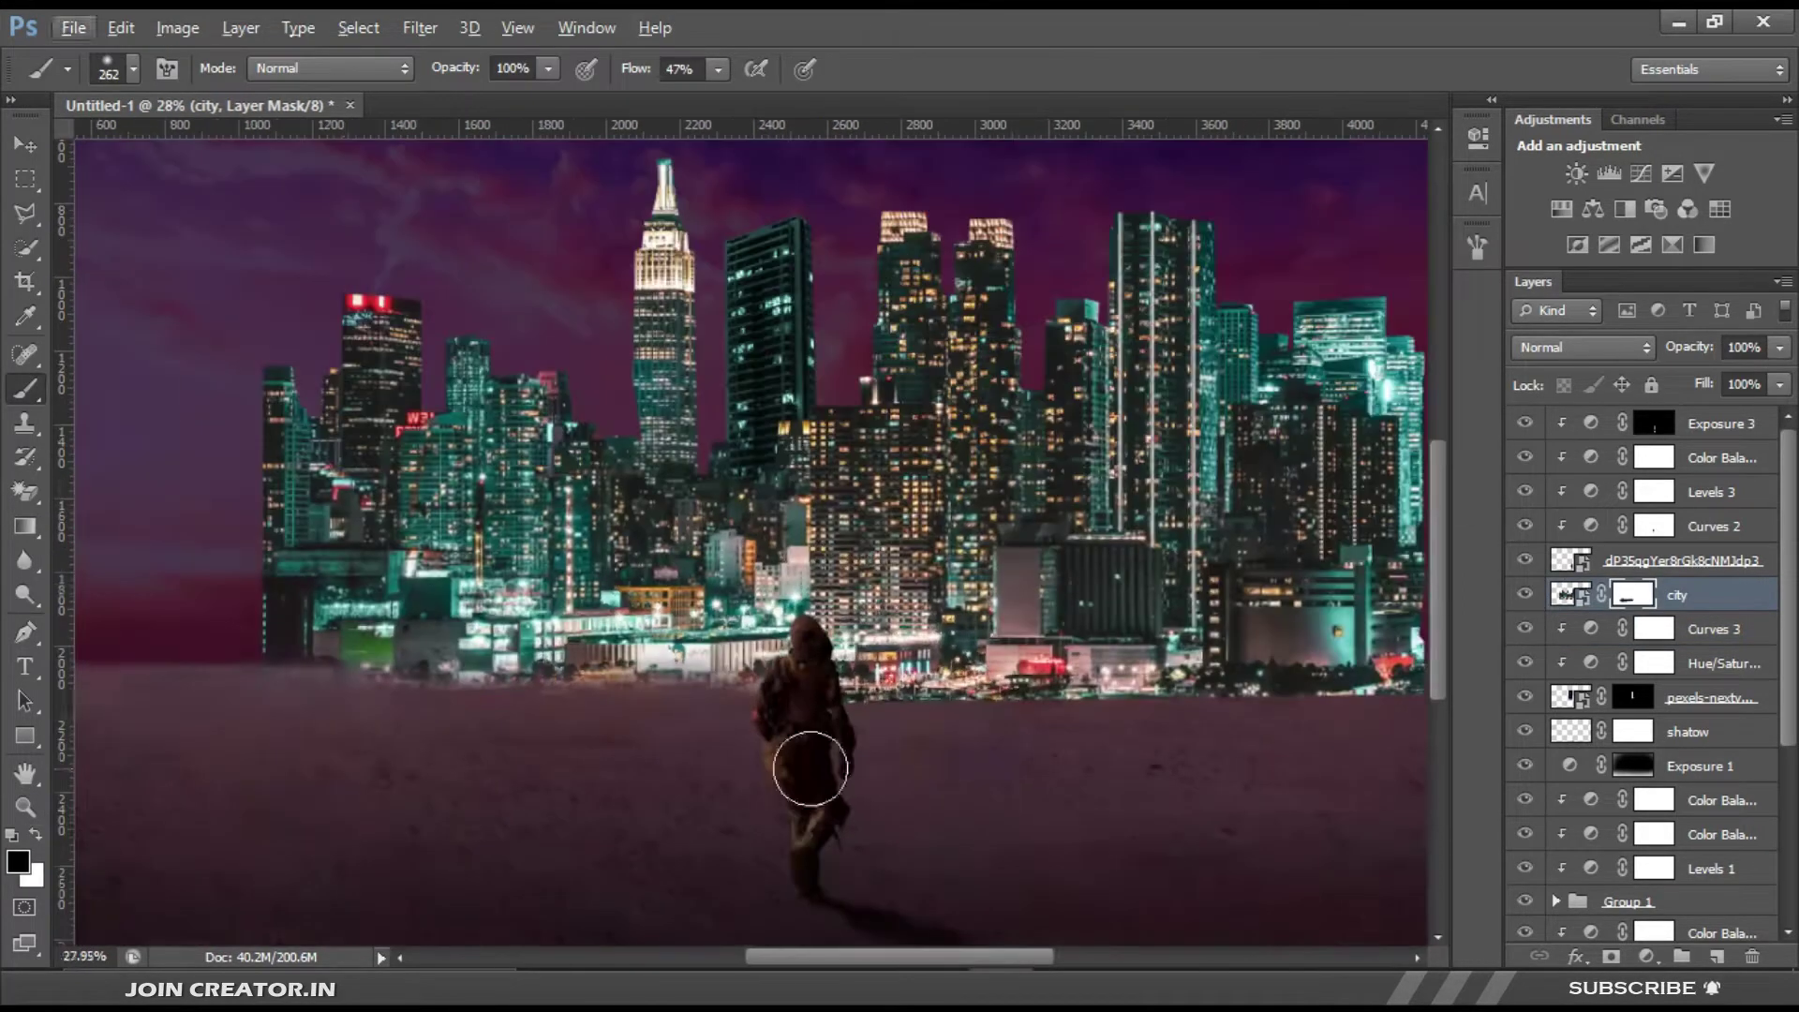
pyautogui.press('v')
pyautogui.press('z')
pyautogui.scroll(-5, 926, 639)
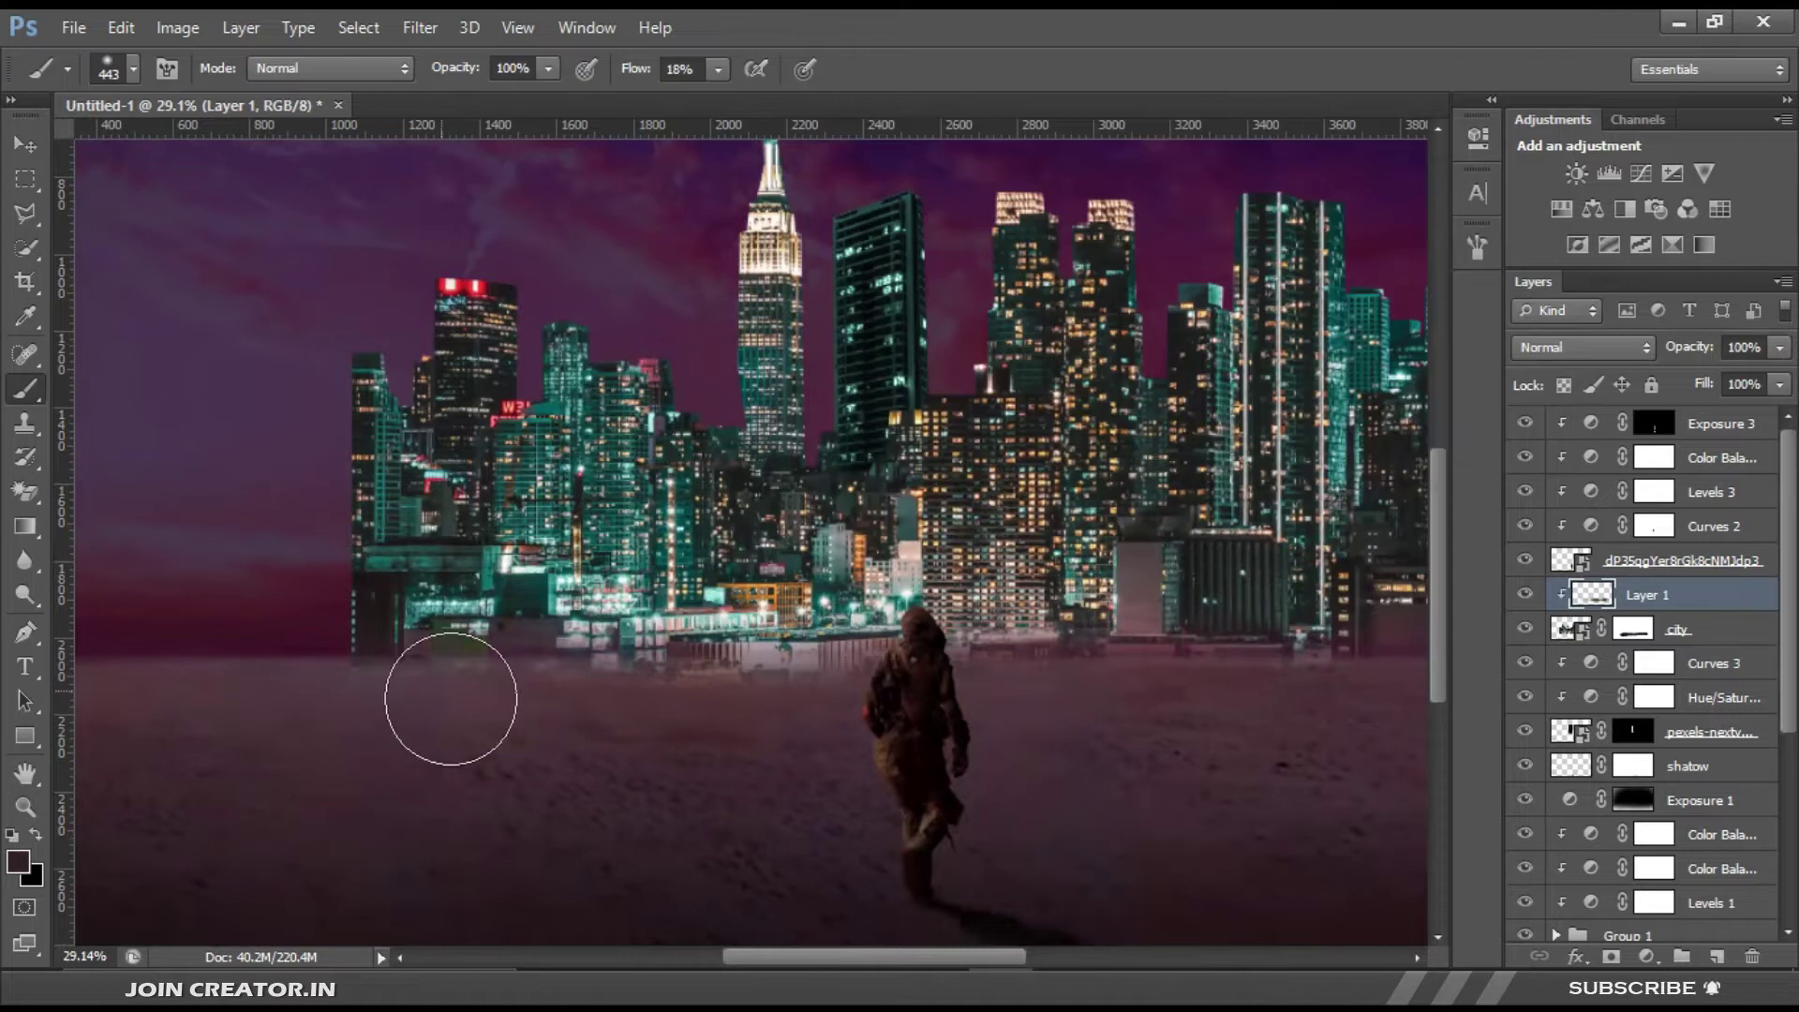
pyautogui.press('z')
pyautogui.scroll(-3, 1272, 653)
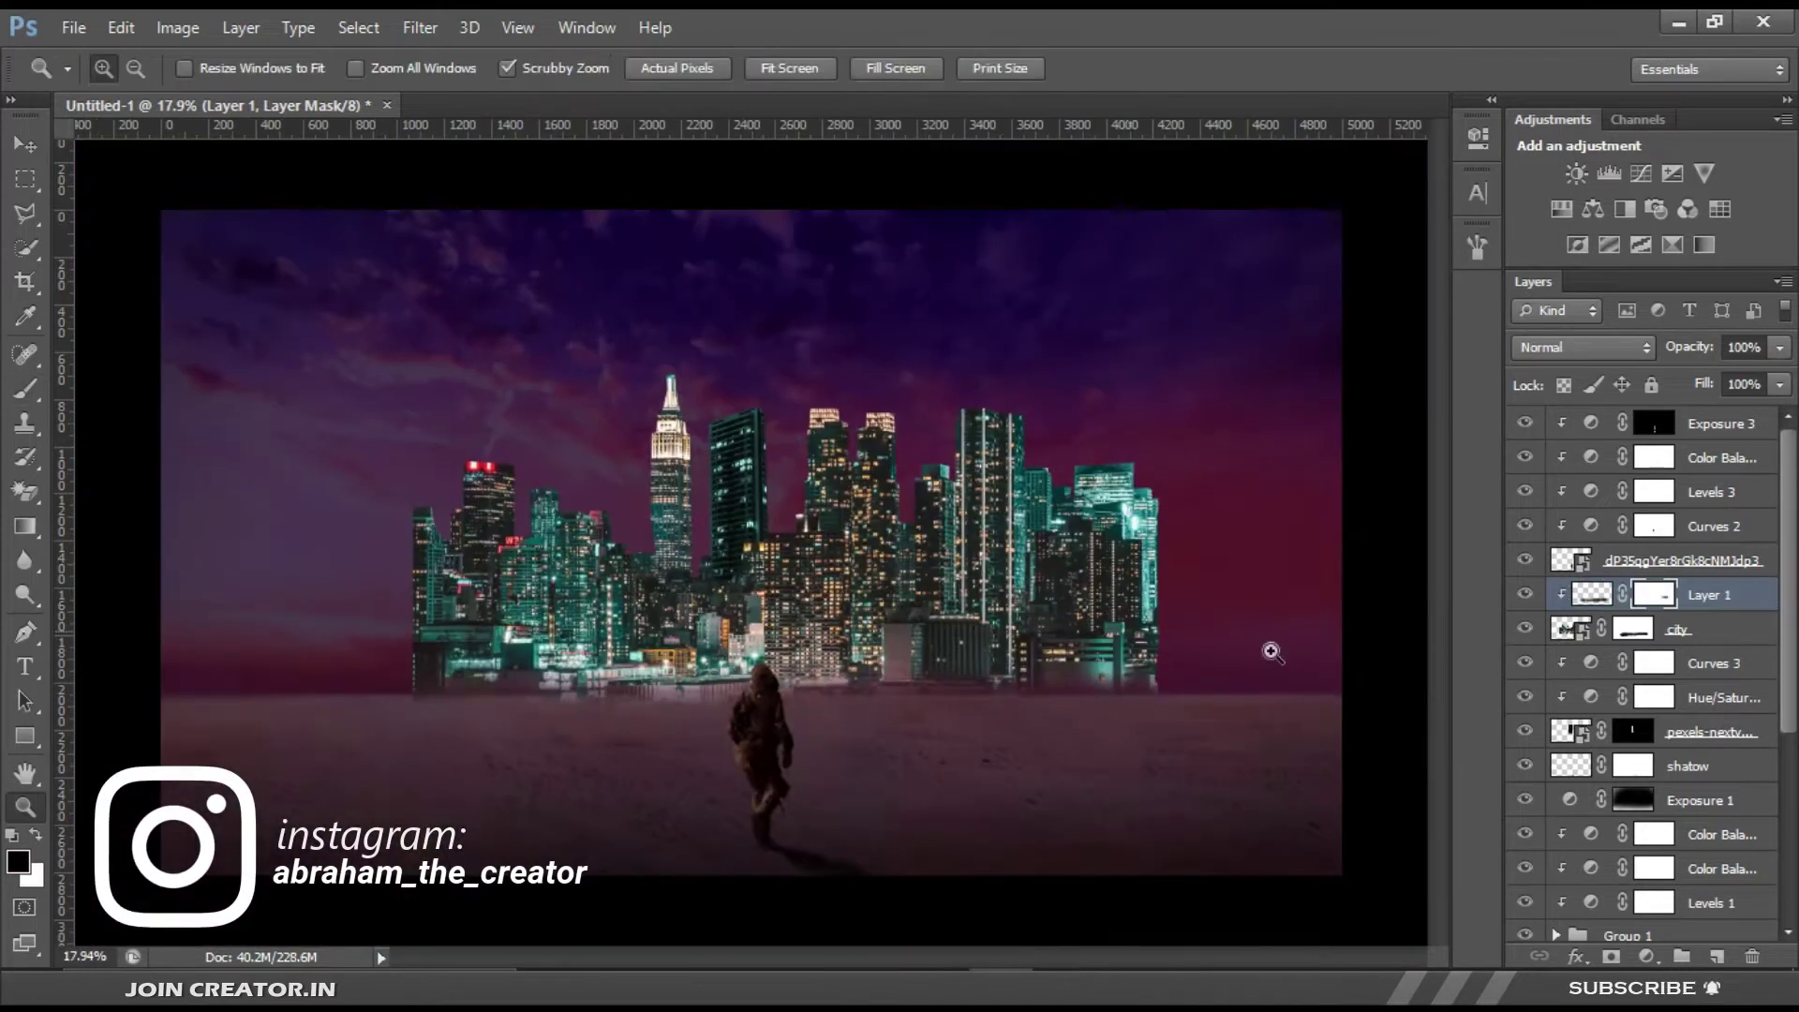
# Step: Add a Curves 4 adjustment and browse Downloads for a daytime skyline photo to place
pyautogui.click(1641, 174)
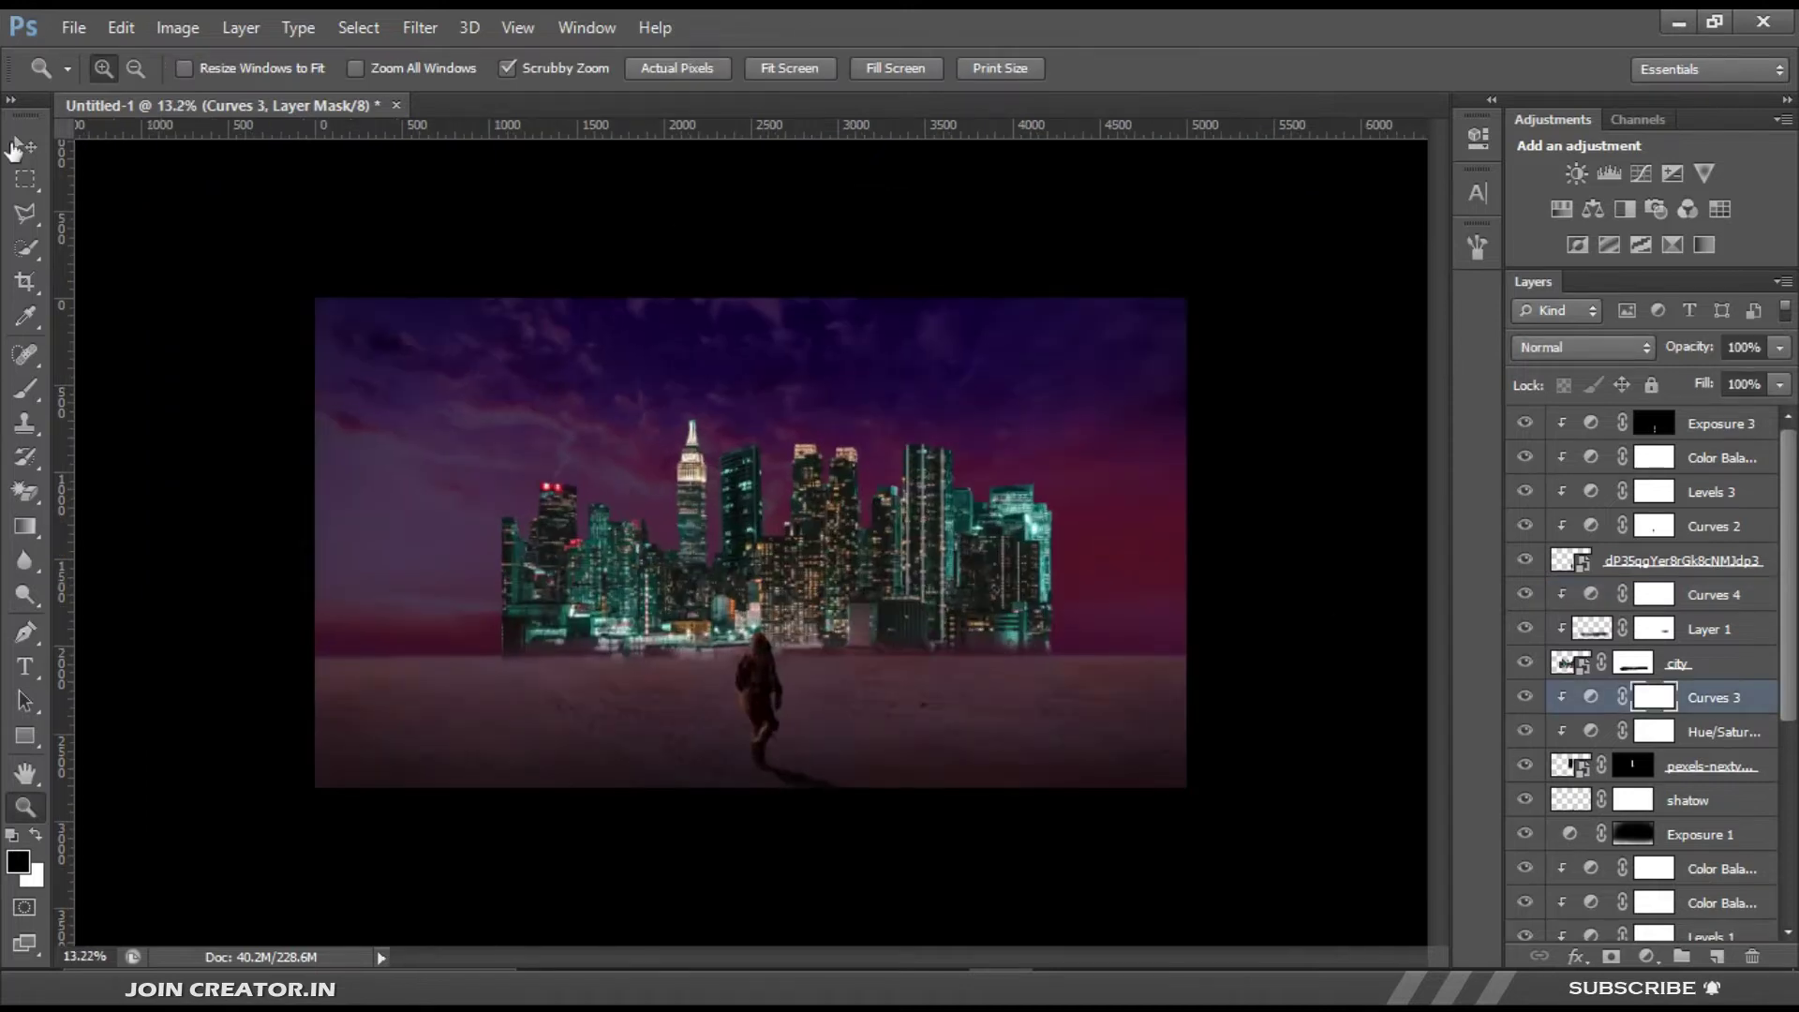
pyautogui.hotkey('alt', 'f')
pyautogui.press('l')
pyautogui.doubleClick(946, 633)
pyautogui.click(982, 258)
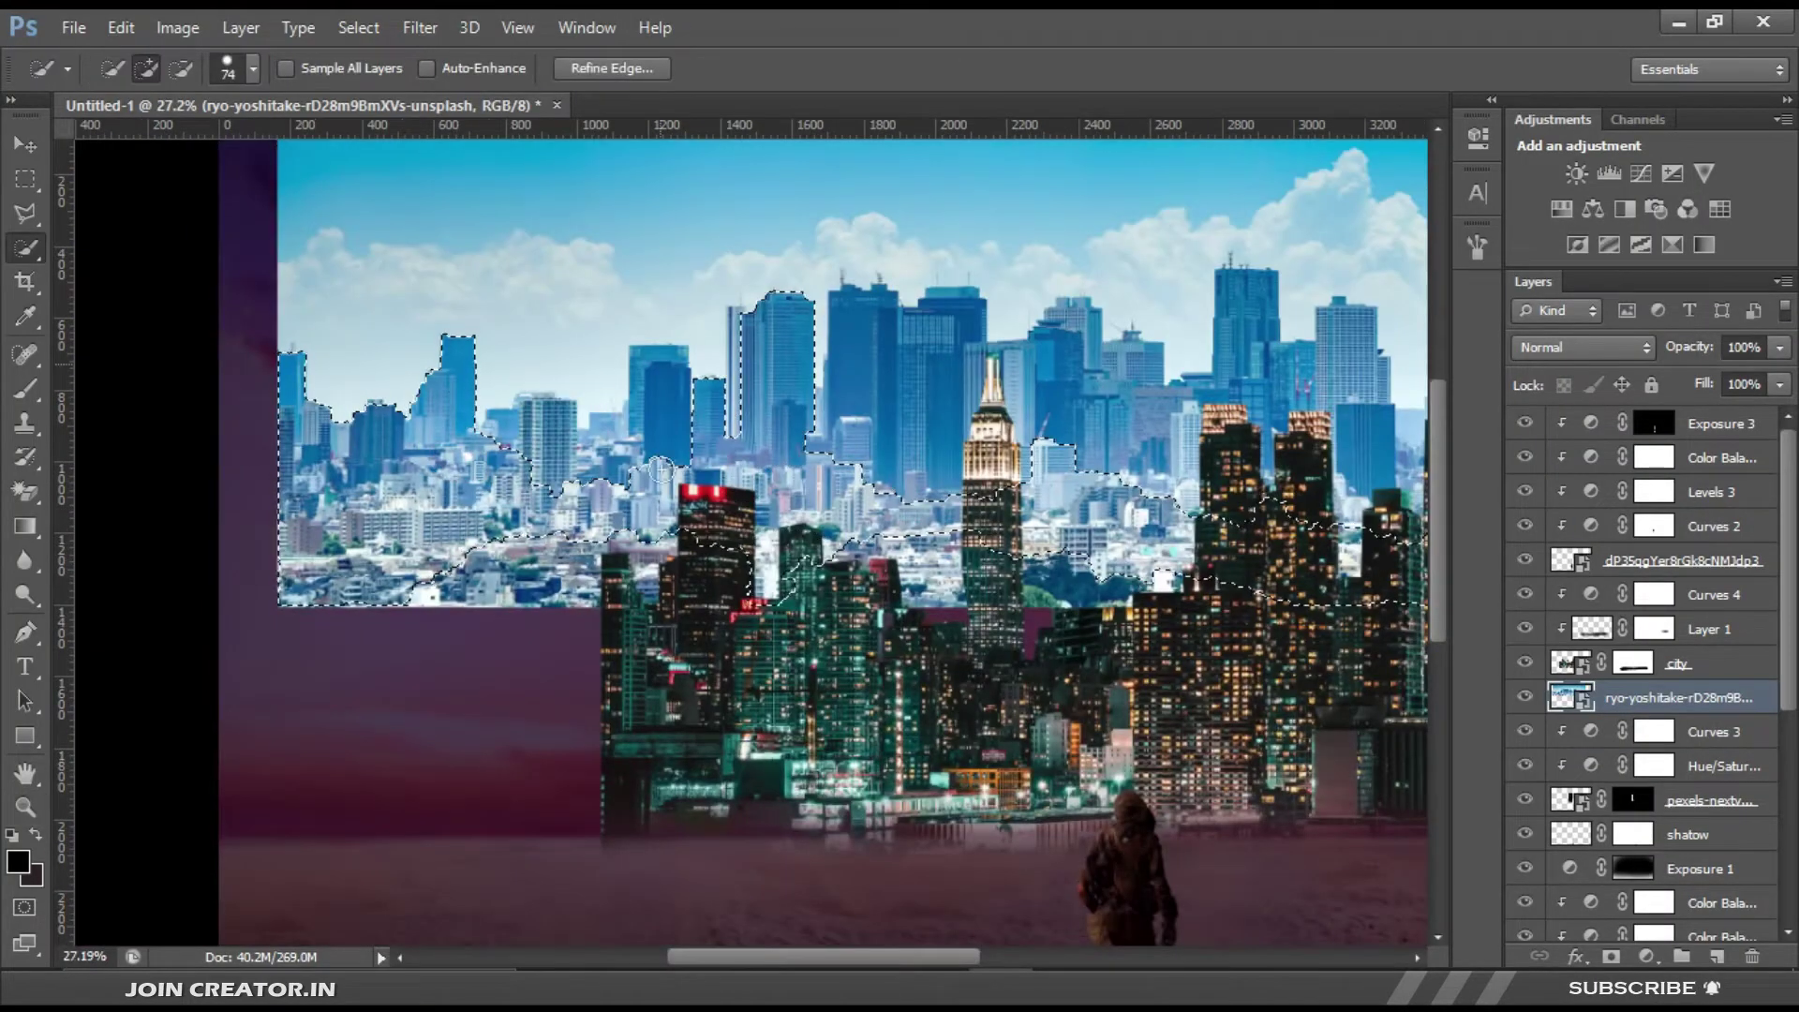
# Step: Mask the blue city photo to its Quick-Selected skyline
pyautogui.hscroll(5, 745, 425)
pyautogui.hscroll(5, 1021, 422)
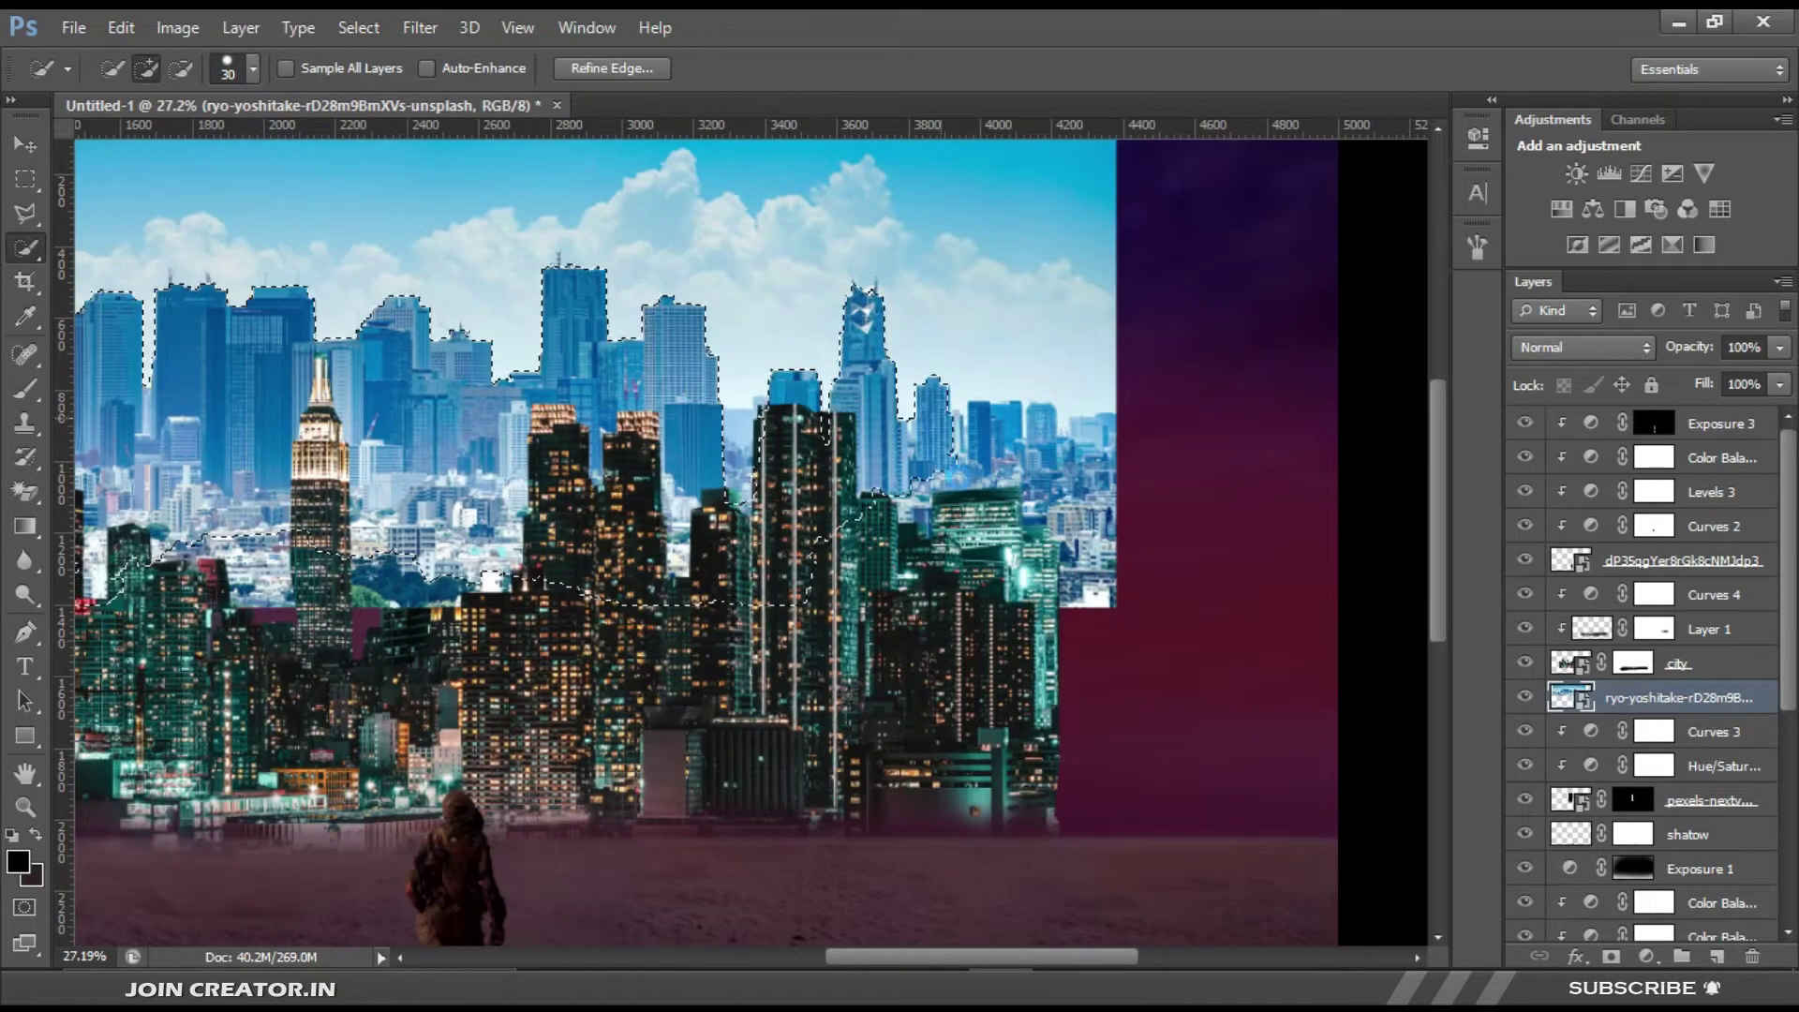
pyautogui.hscroll(-5, 1054, 569)
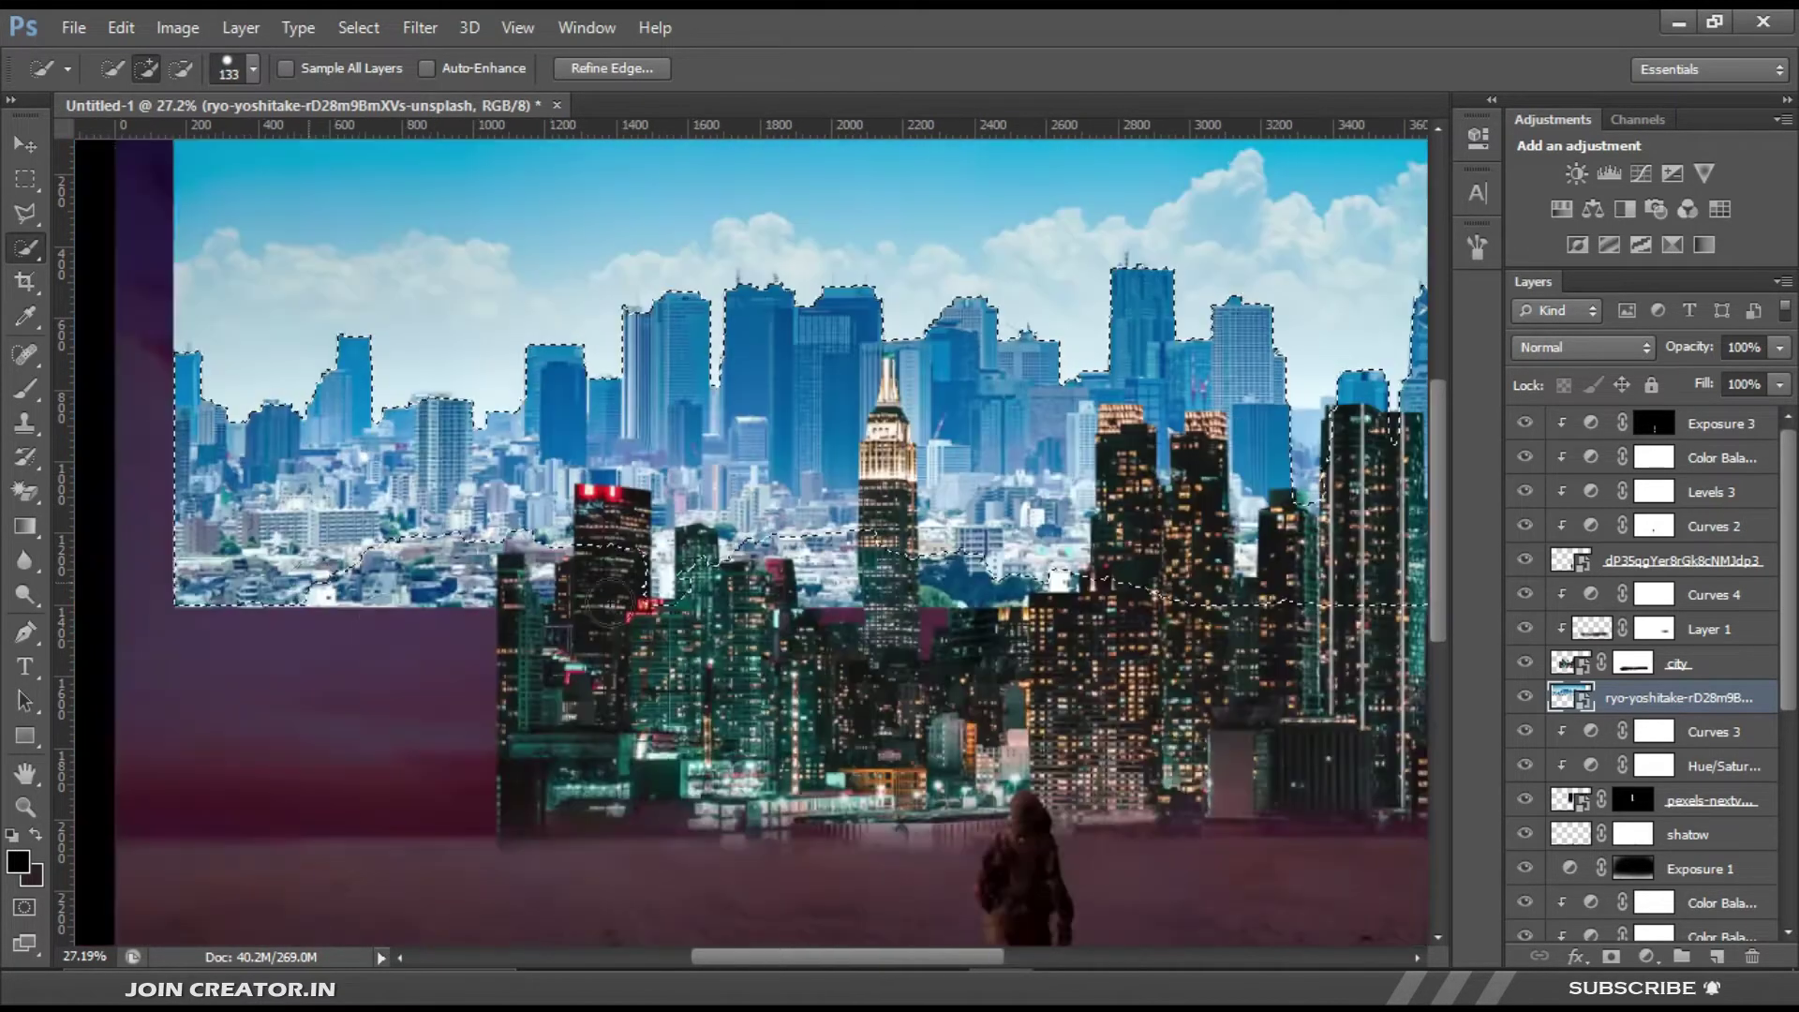
pyautogui.click(1611, 956)
# Step: Scale the masked blue city photo down with Free Transform
pyautogui.press('b')
pyautogui.keyDown('alt'); pyautogui.scroll(-3, 750, 524); pyautogui.keyUp('alt')
pyautogui.click(121, 28)
pyautogui.click(225, 492)
pyautogui.moveTo(988, 209); pyautogui.dragTo(803, 345)
pyautogui.press('Return')
pyautogui.scroll(-3, 1721, 506)
# Step: Move the blue city below Group 1 at the left horizon and set brush size 186
pyautogui.moveTo(1720, 492); pyautogui.dragTo(1715, 815)
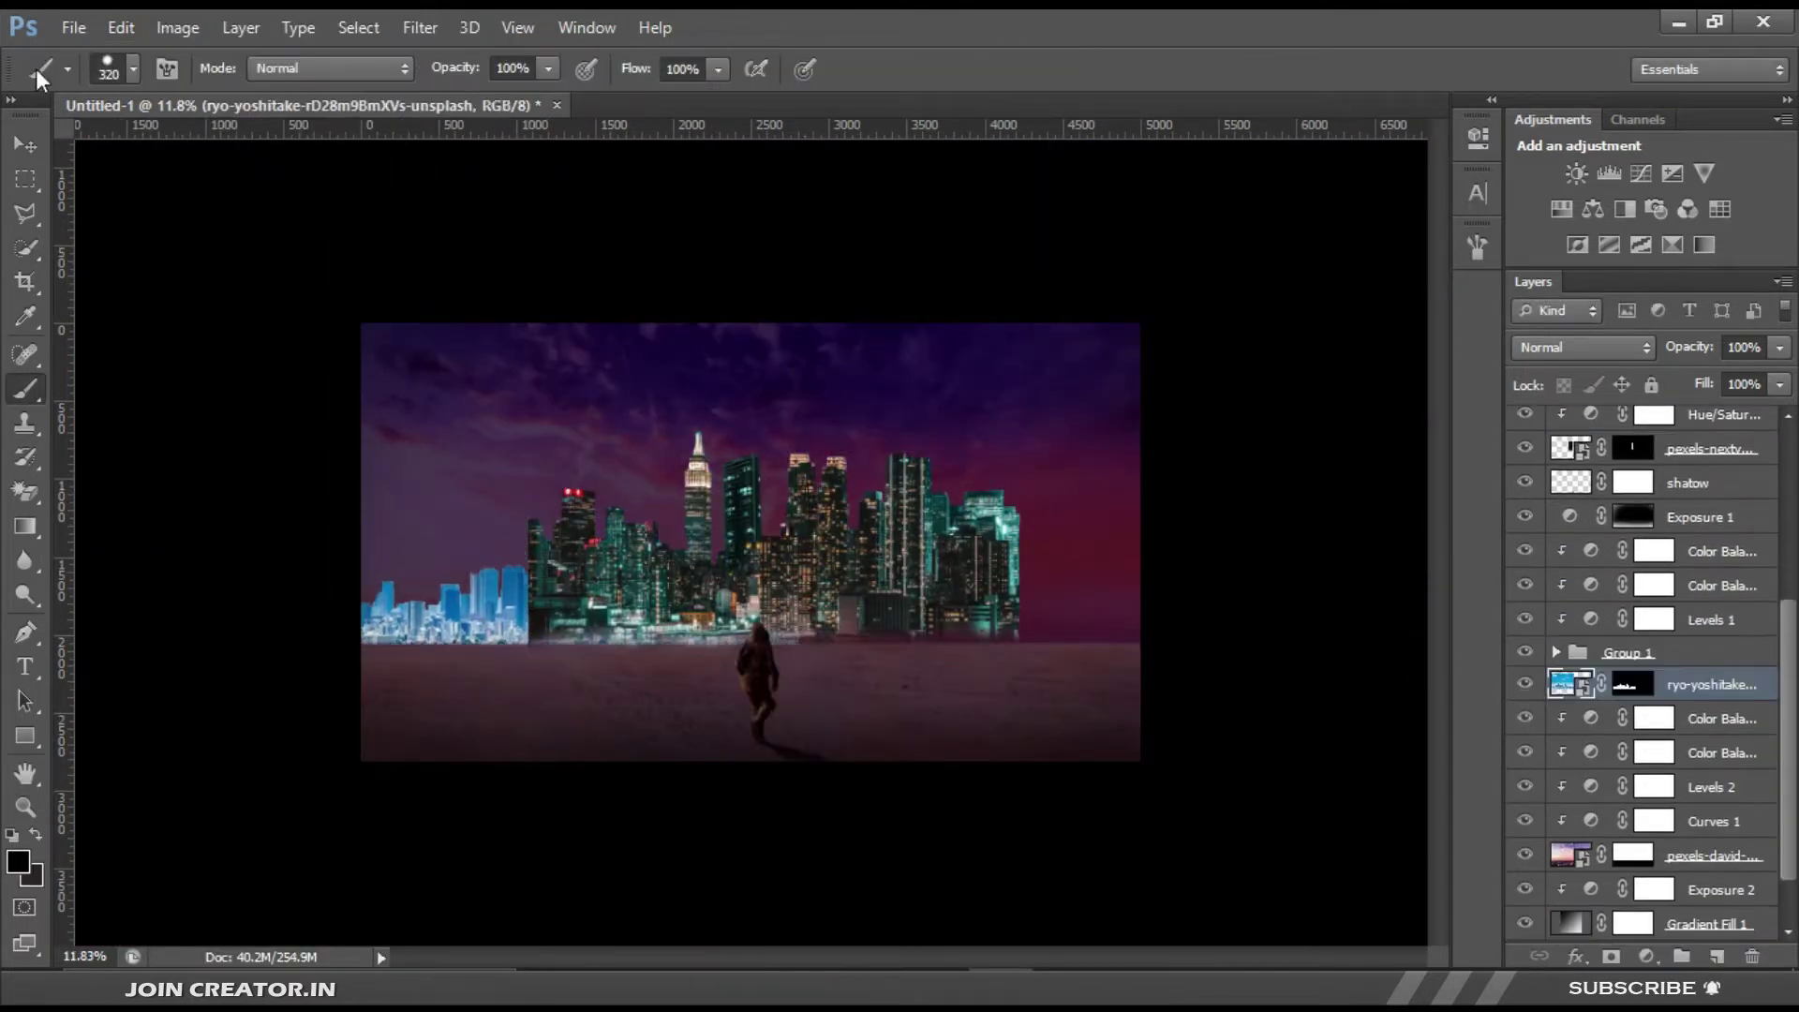
pyautogui.press('v')
pyautogui.scroll(3, 749, 541)
pyautogui.moveTo(281, 656); pyautogui.dragTo(234, 667)
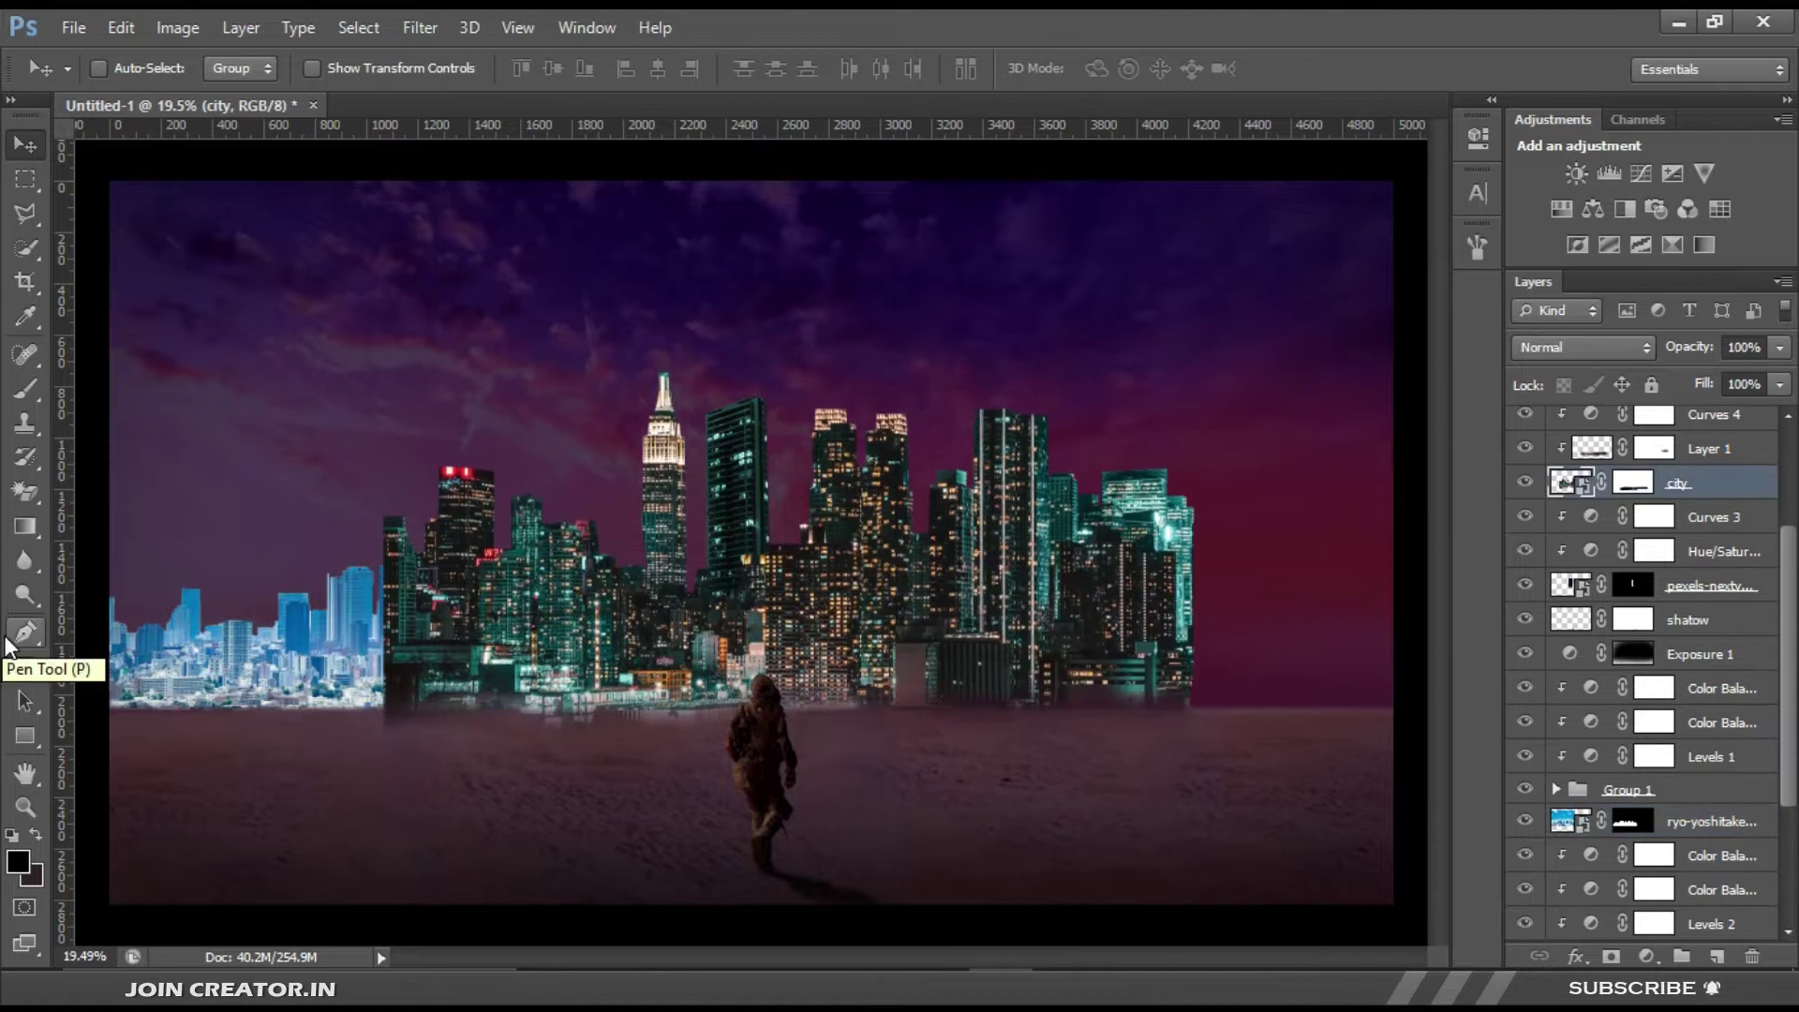
pyautogui.scroll(2, 496, 774)
pyautogui.rightClick(431, 604)
pyautogui.moveTo(506, 675); pyautogui.dragTo(468, 675)
pyautogui.press('Return')
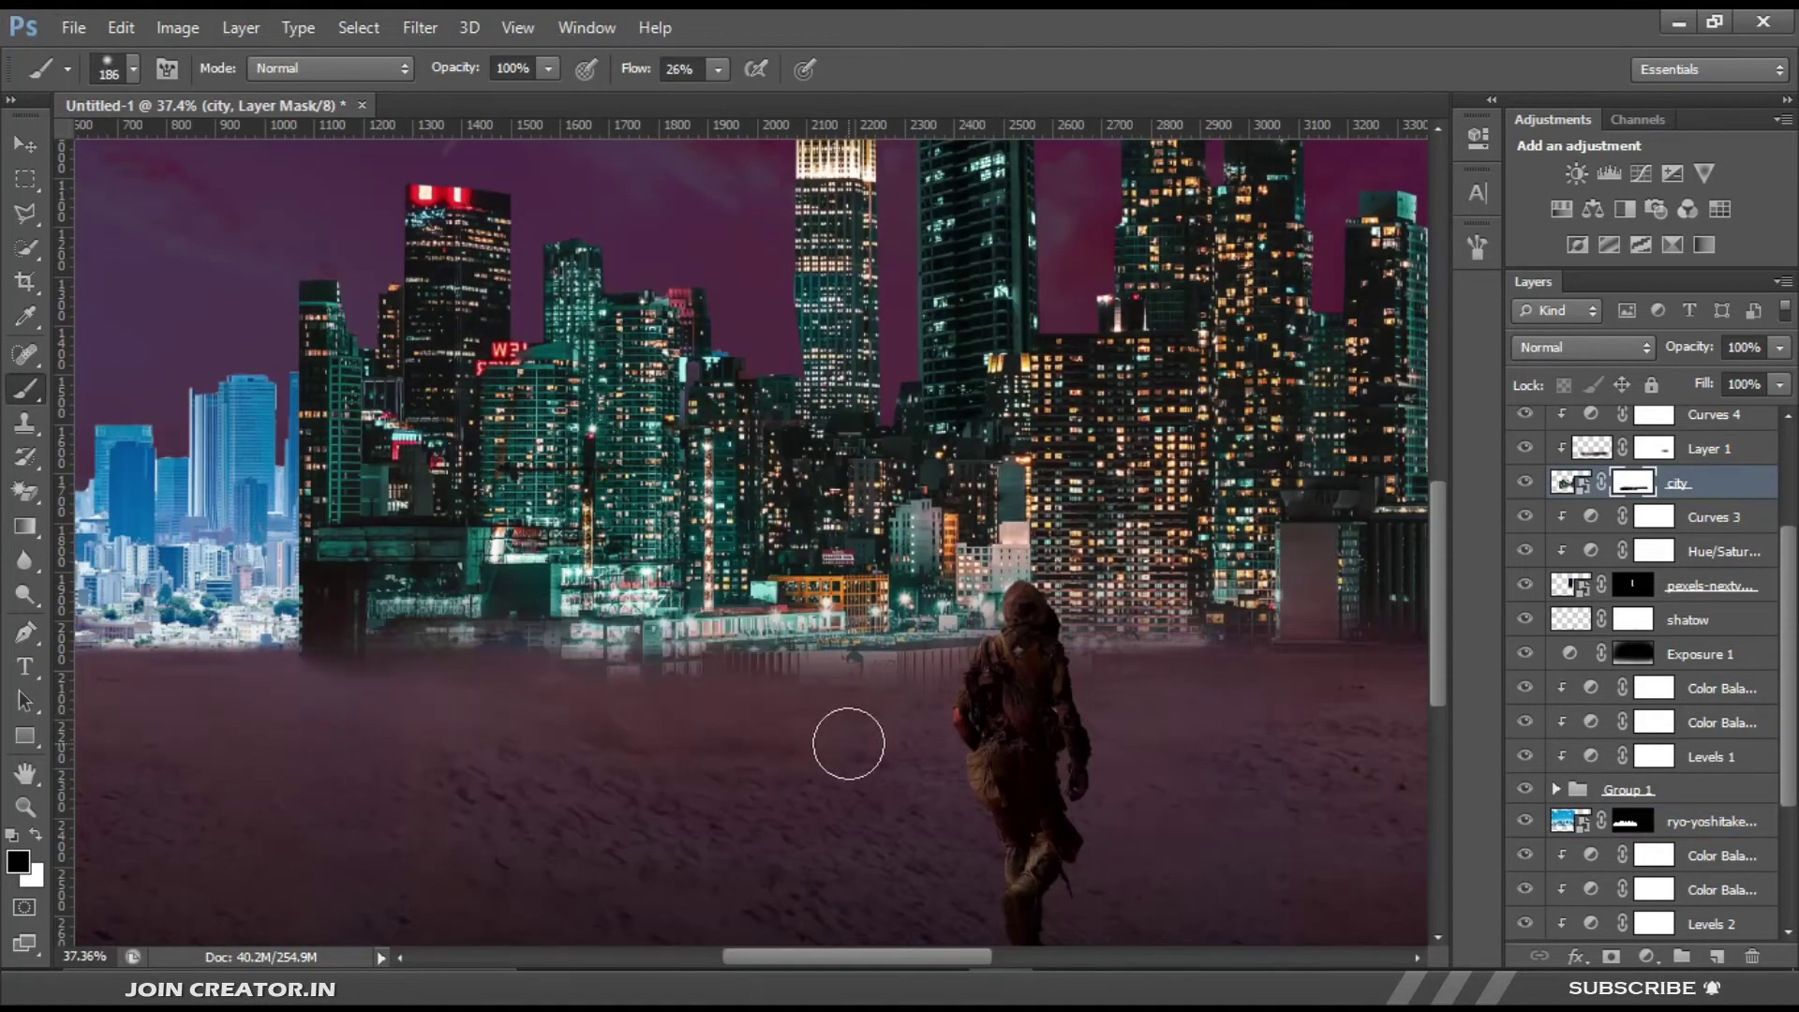
# Step: Alt-drag a copy of the blue city to the right horizon and transform it
pyautogui.press('v')
pyautogui.scroll(-3, 663, 722)
pyautogui.rightClick(440, 221)
pyautogui.click(562, 353)
pyautogui.moveTo(918, 686); pyautogui.dragTo(1383, 712)
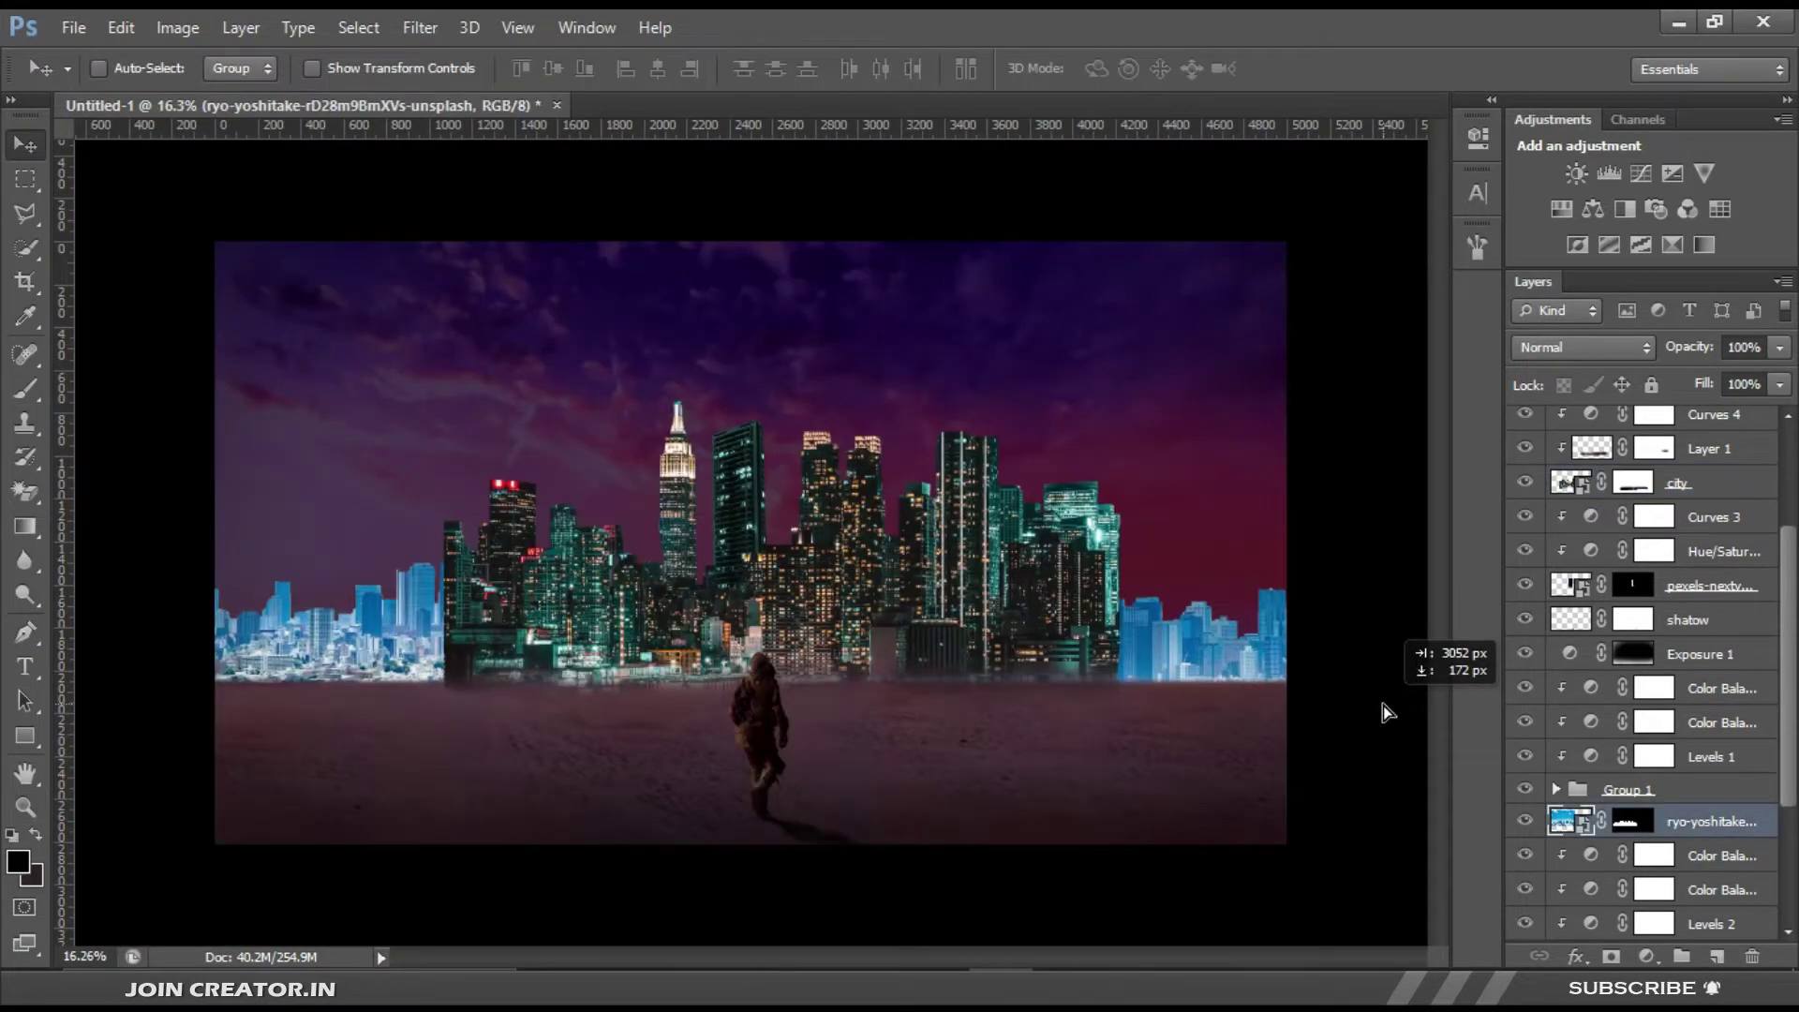
pyautogui.click(121, 27)
pyautogui.click(281, 486)
pyautogui.press('Return')
# Step: Select the city layer's mask and switch to the brush for painting on it
pyautogui.scroll(5, 841, 509)
pyautogui.rightClick(841, 509)
pyautogui.click(866, 532)
pyautogui.press('b')
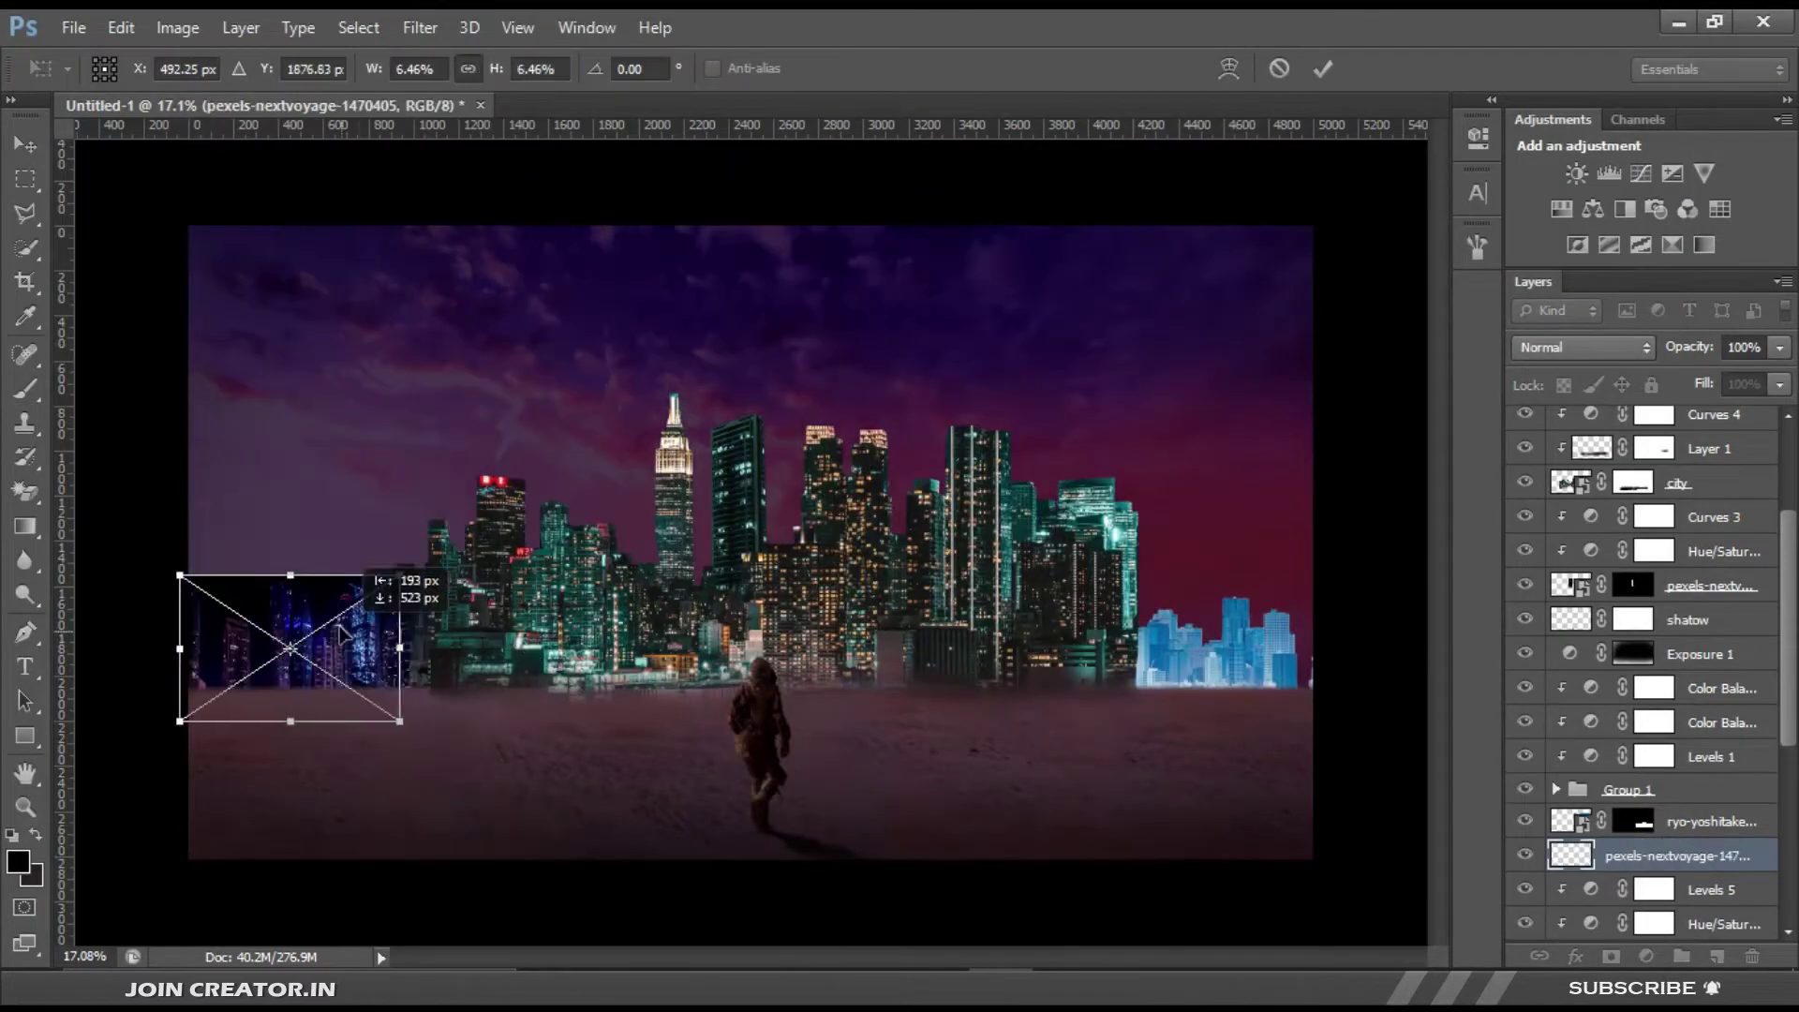
# Step: Select the placed photo's buildings via Color Range with Grayscale preview and Fuzziness 54
pyautogui.click(403, 255)
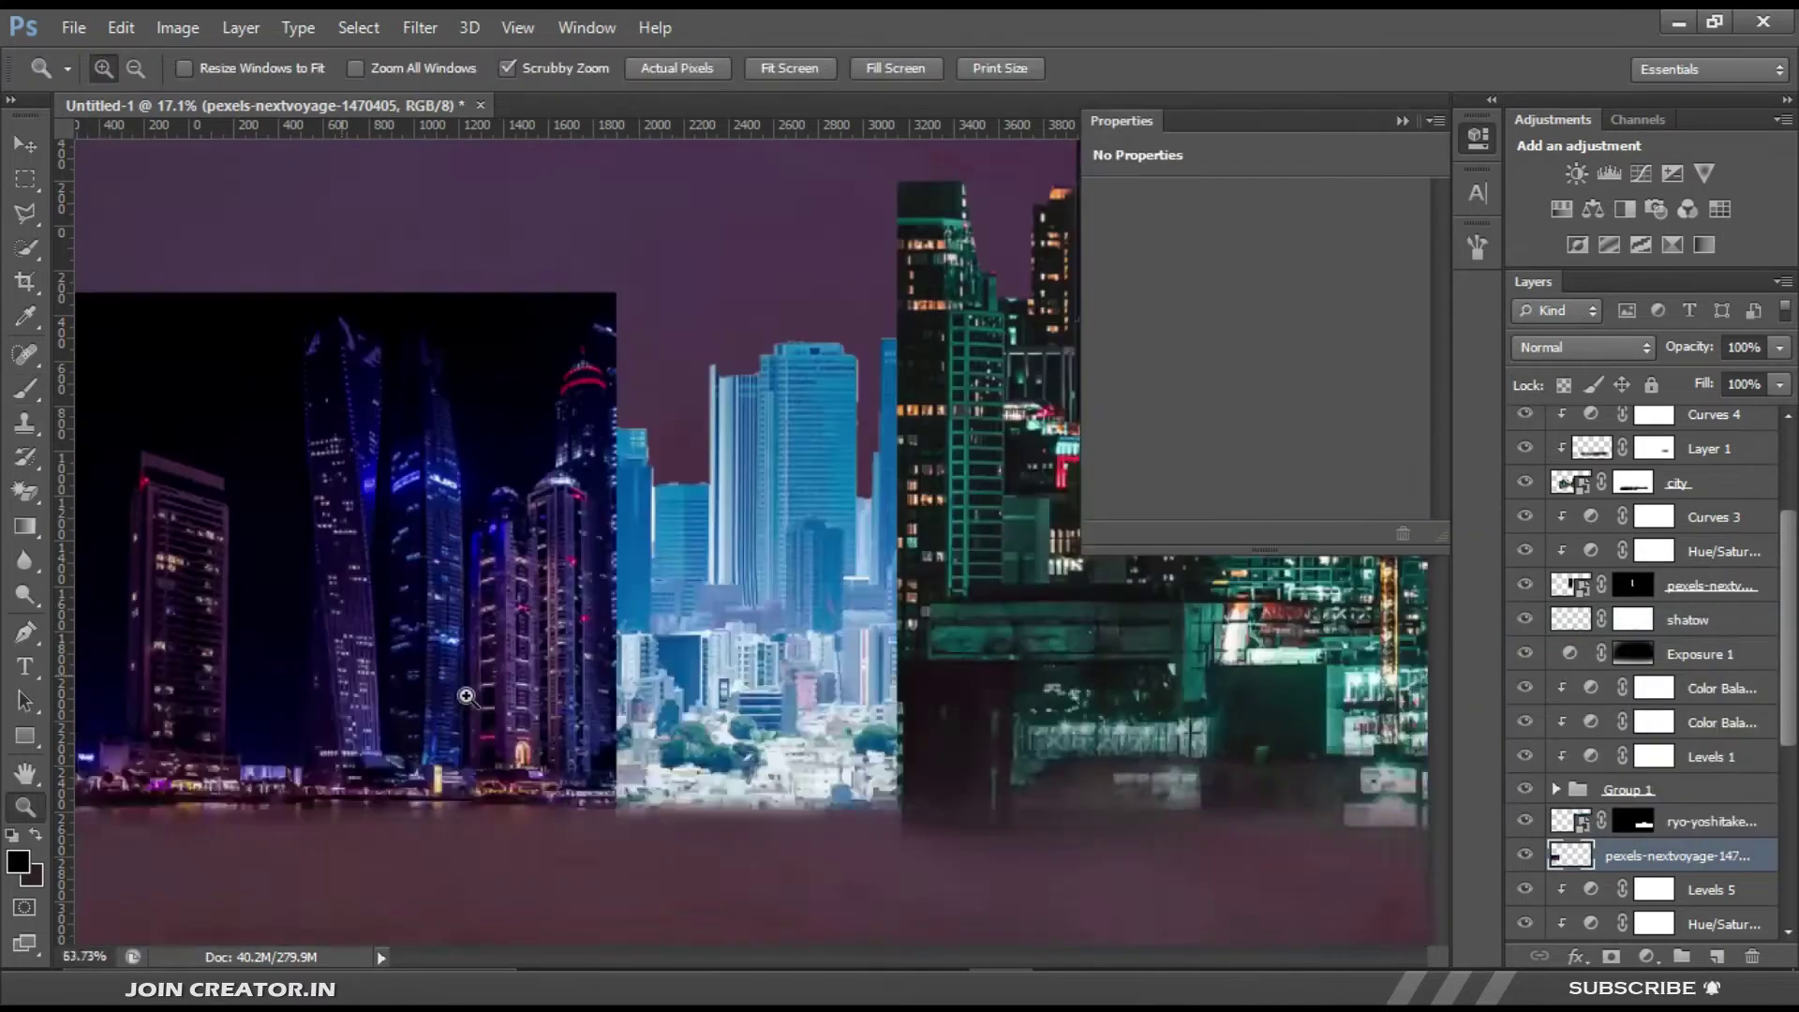
pyautogui.click(359, 27)
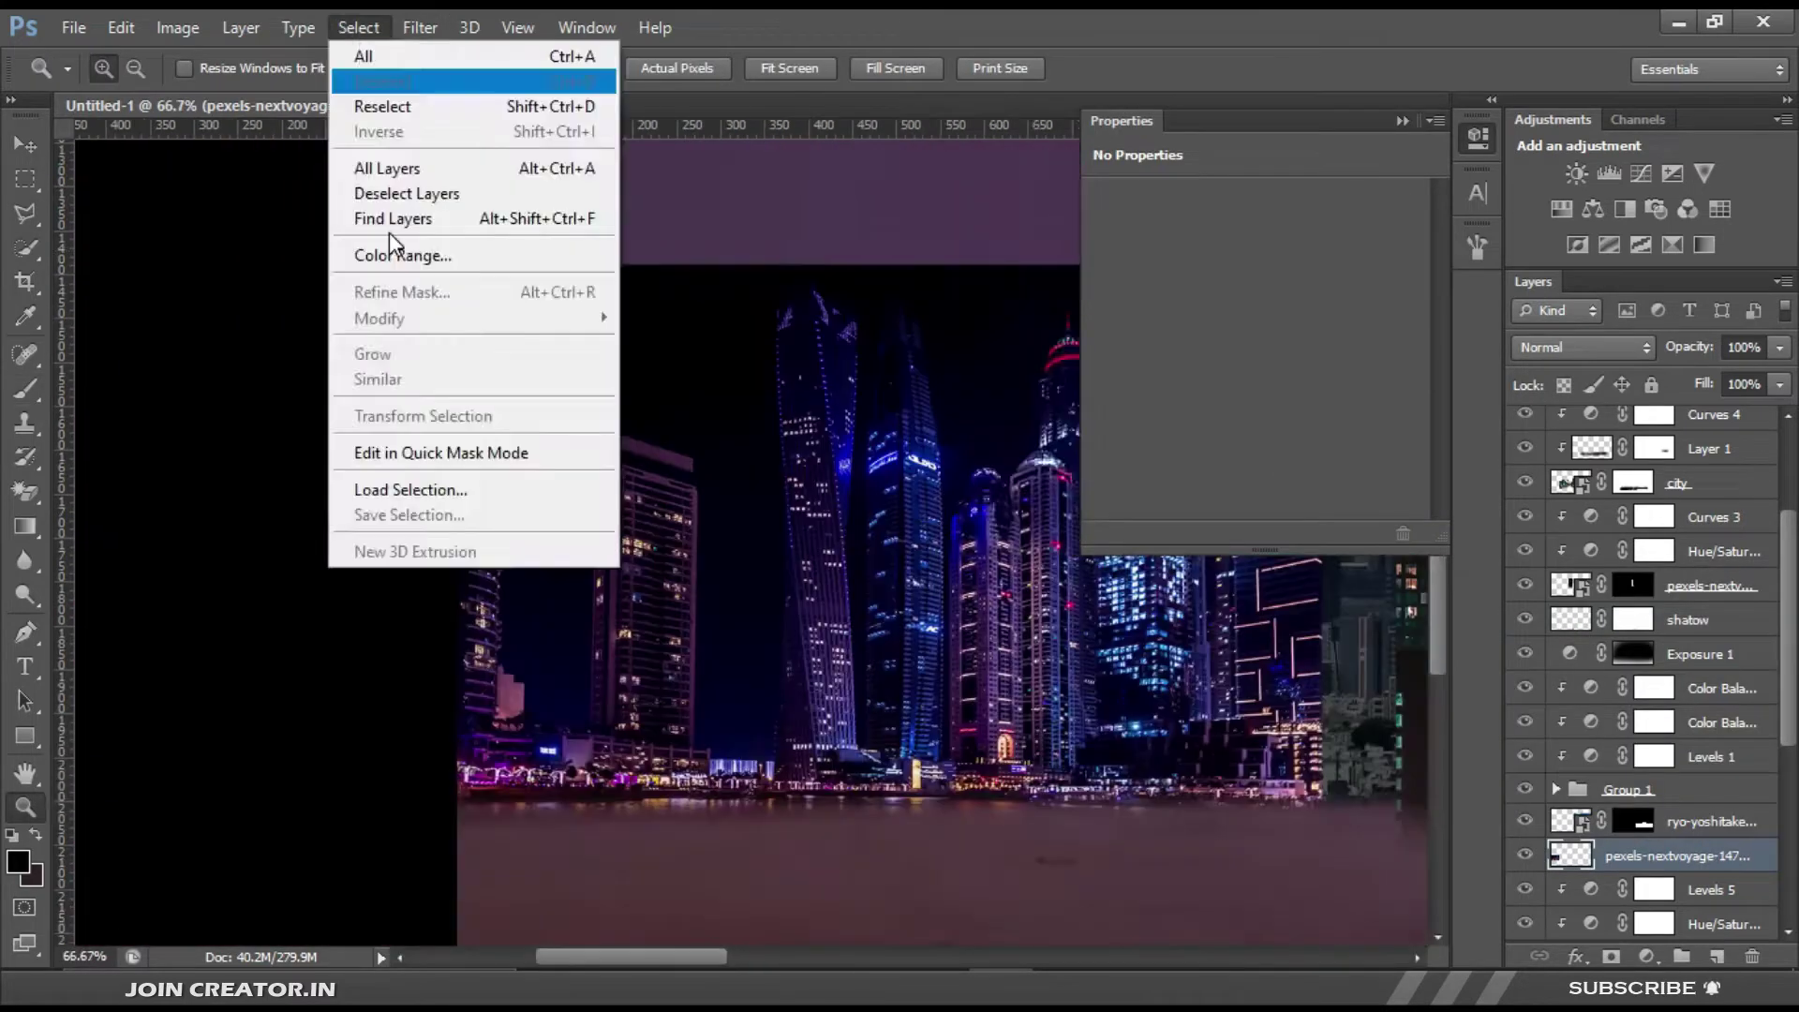
pyautogui.click(403, 253)
pyautogui.click(1166, 526)
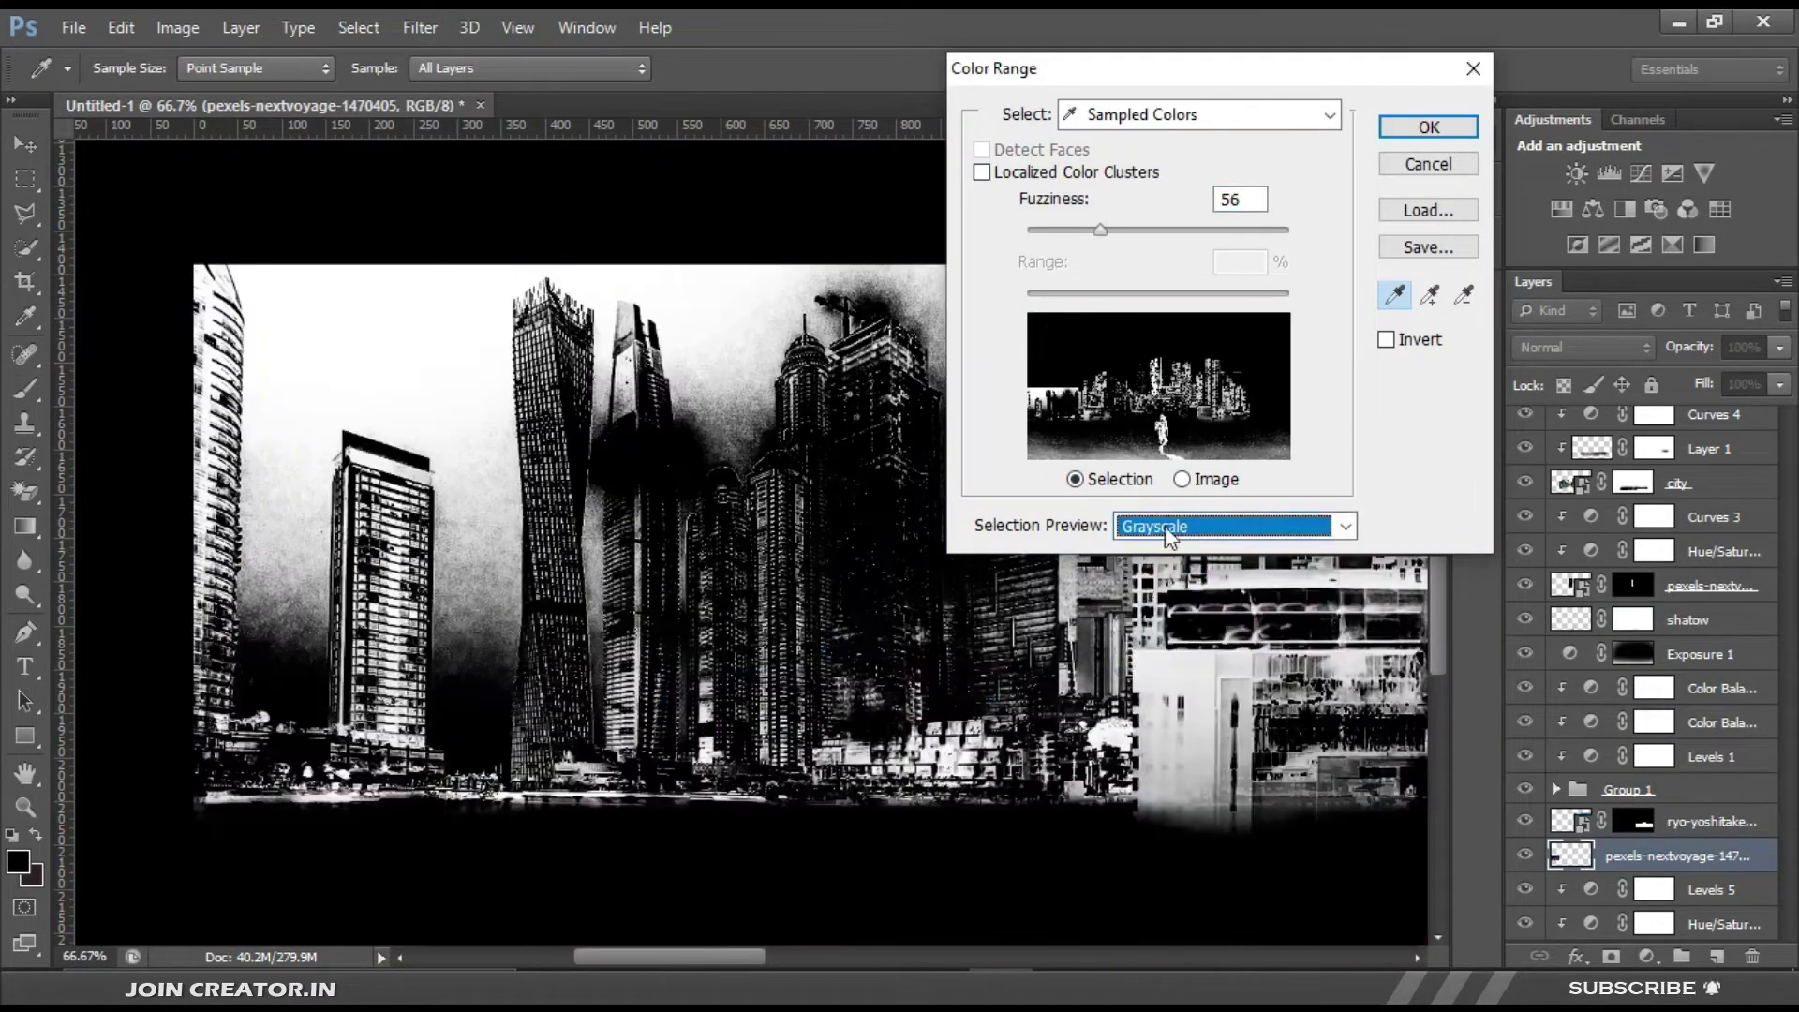
pyautogui.click(1166, 555)
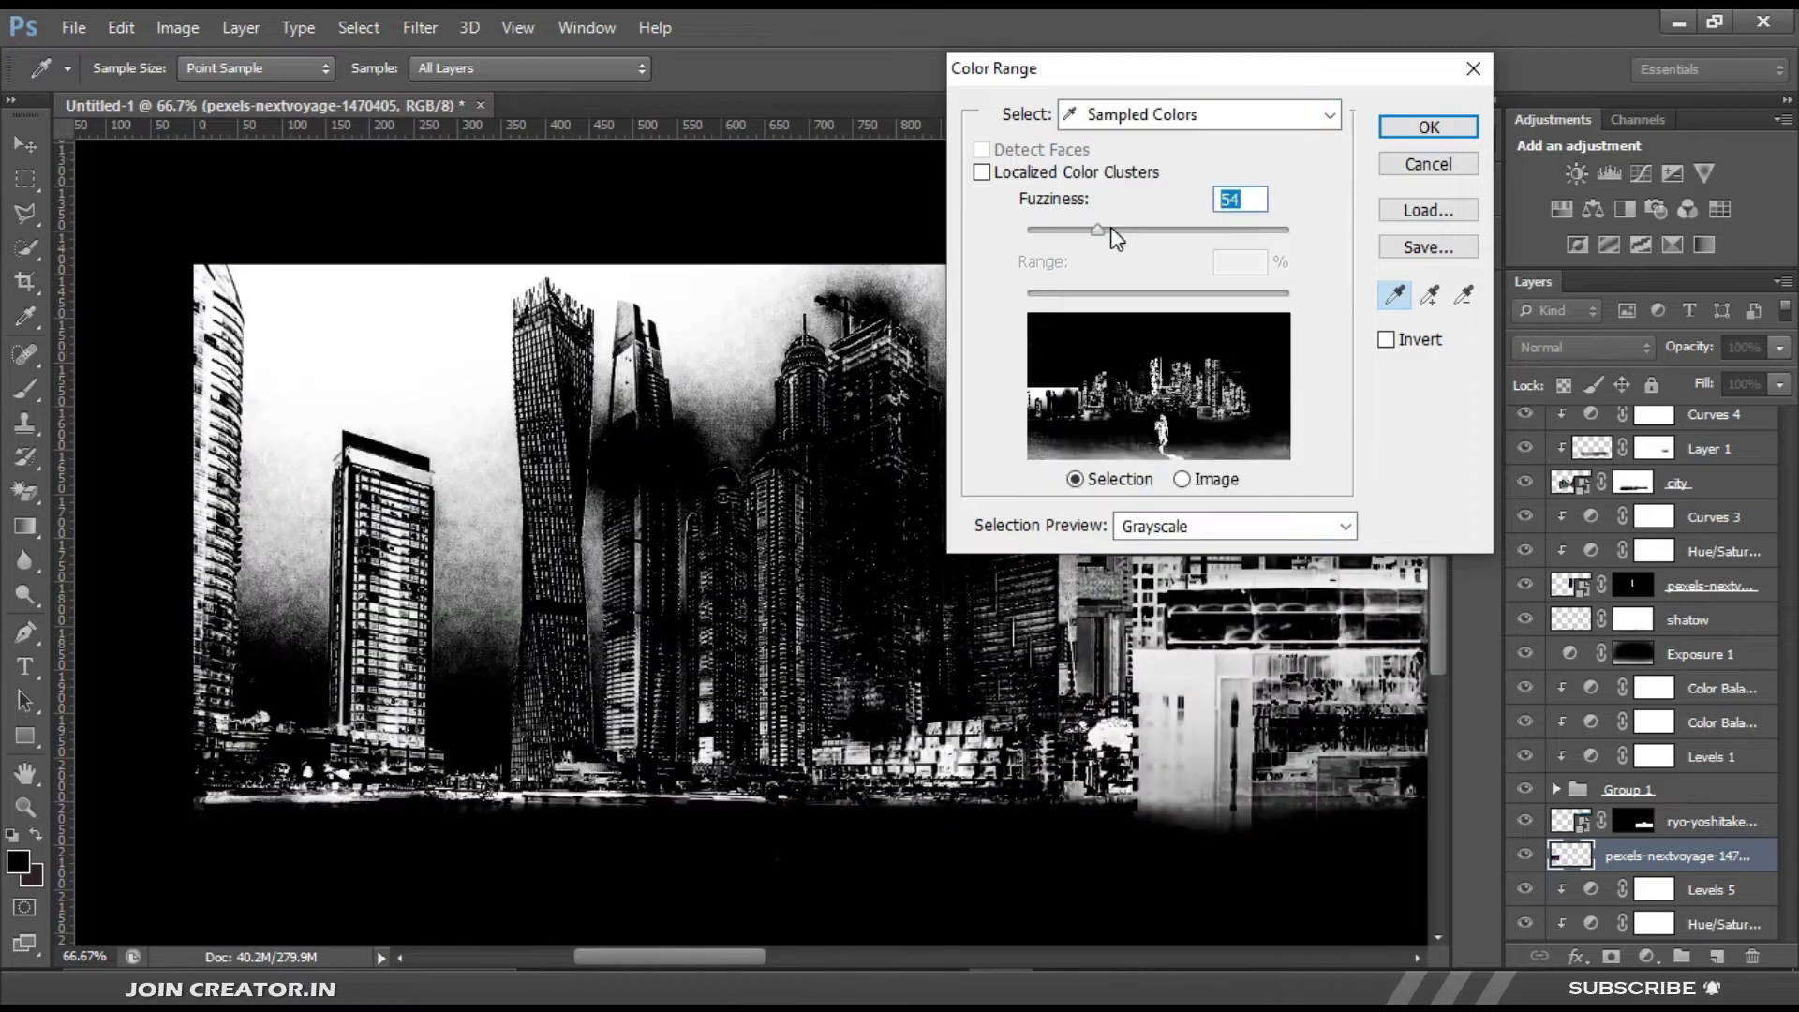
pyautogui.moveTo(1113, 232); pyautogui.dragTo(1068, 233)
pyautogui.click(1428, 127)
# Step: Turn the Color Range selection into a layer mask and invert it
pyautogui.click(1478, 197)
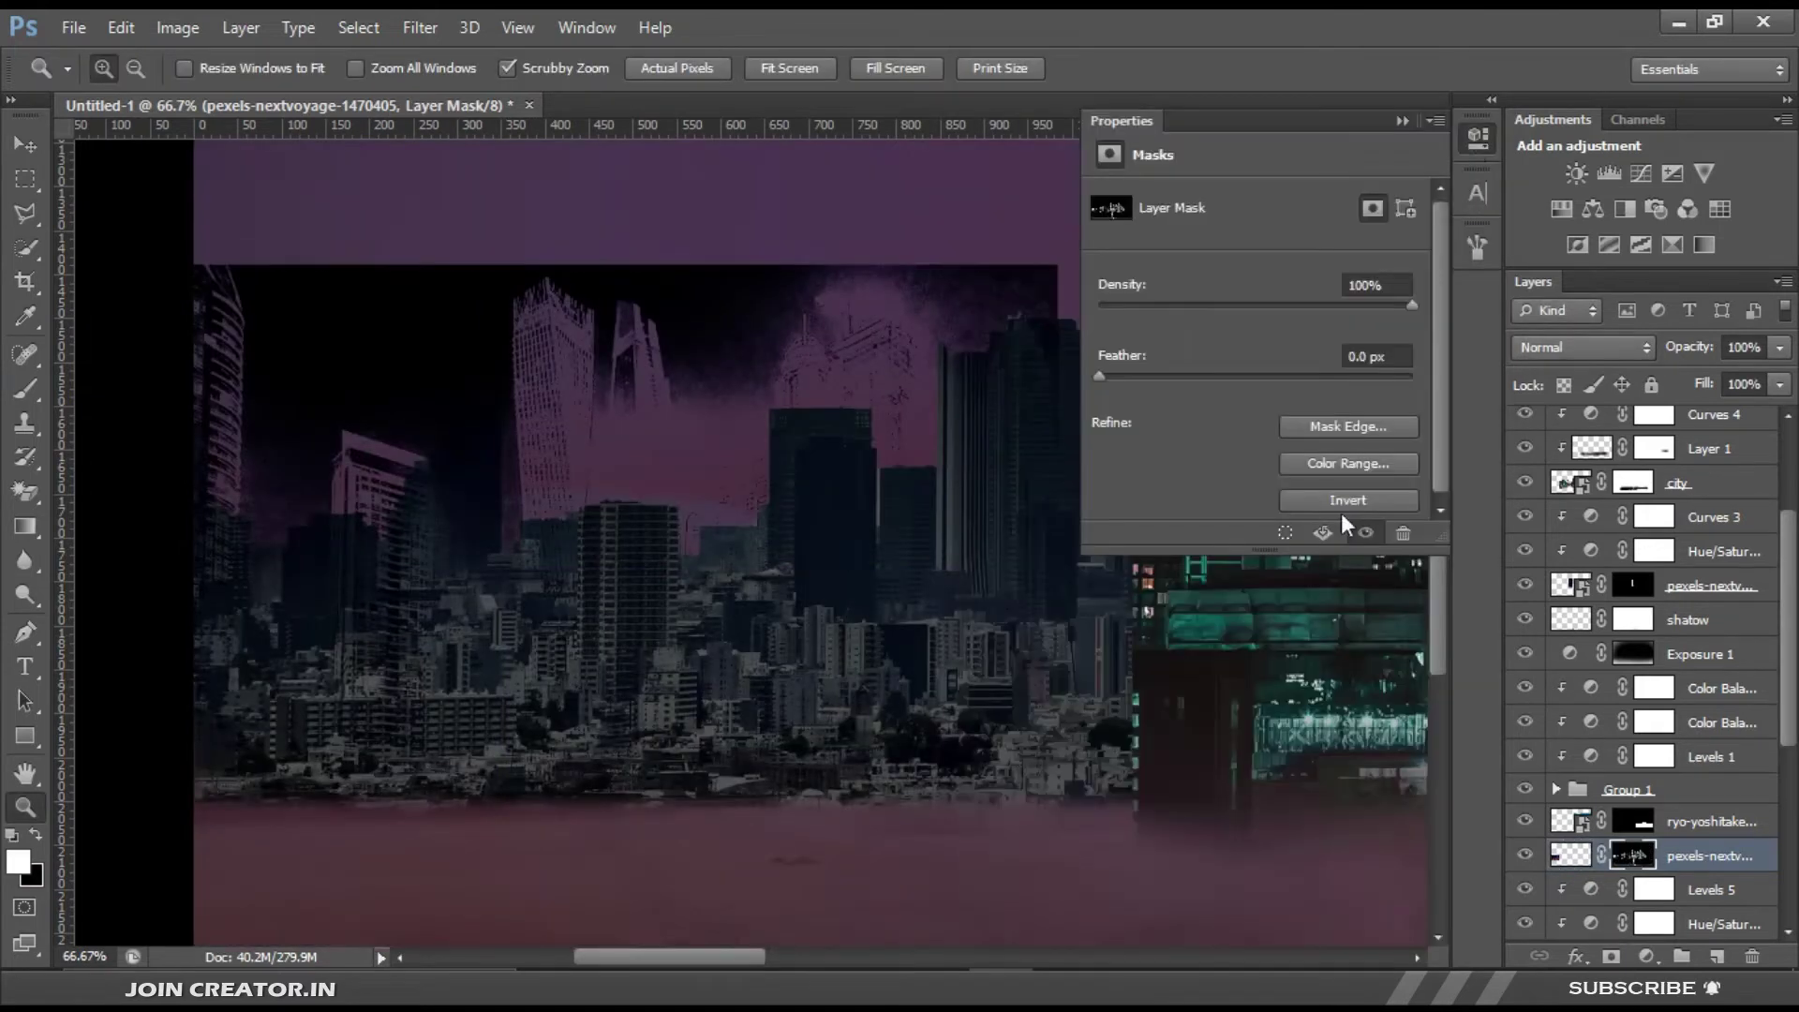
pyautogui.click(1341, 514)
pyautogui.press('v')
pyautogui.scroll(-5, 1245, 635)
pyautogui.scroll(2, 1003, 681)
# Step: Shift the right-hand skyline's hue by −51 to make it teal
pyautogui.hotkey('ctrl', '0')
pyautogui.click(177, 28)
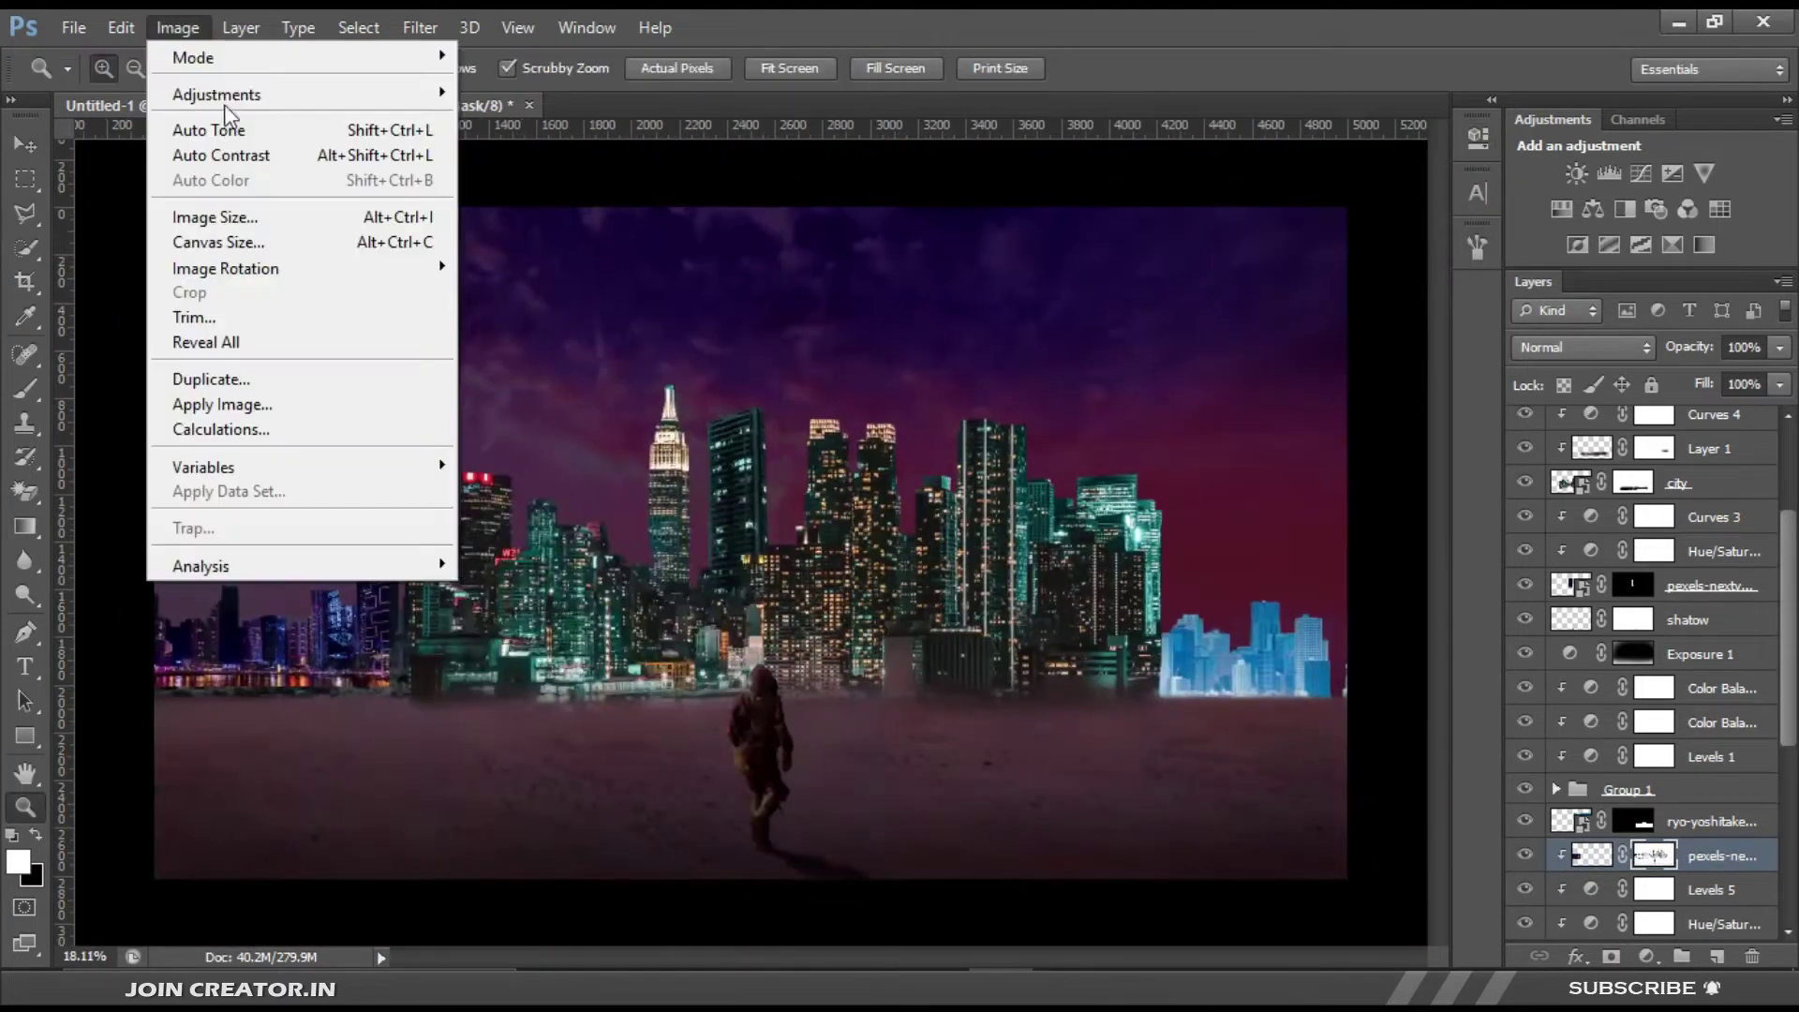
pyautogui.hotkey('ctrl', 'u')
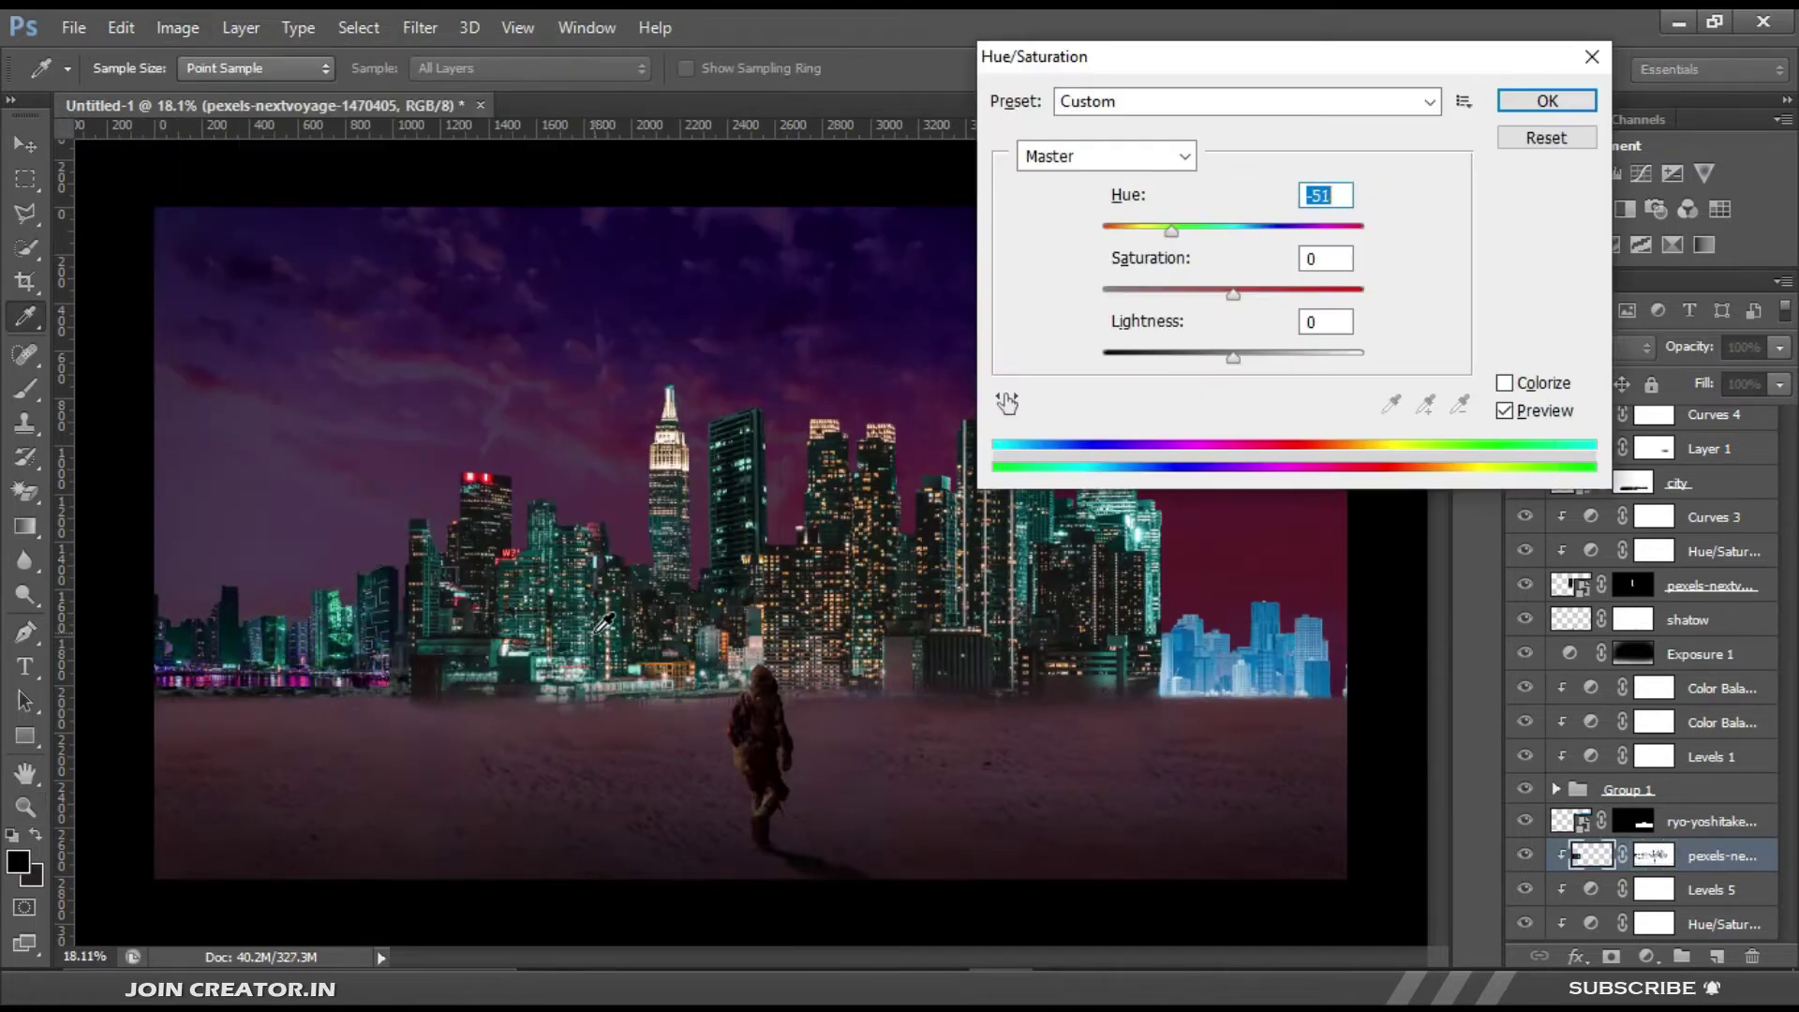
pyautogui.click(1547, 100)
pyautogui.scroll(-1, 824, 691)
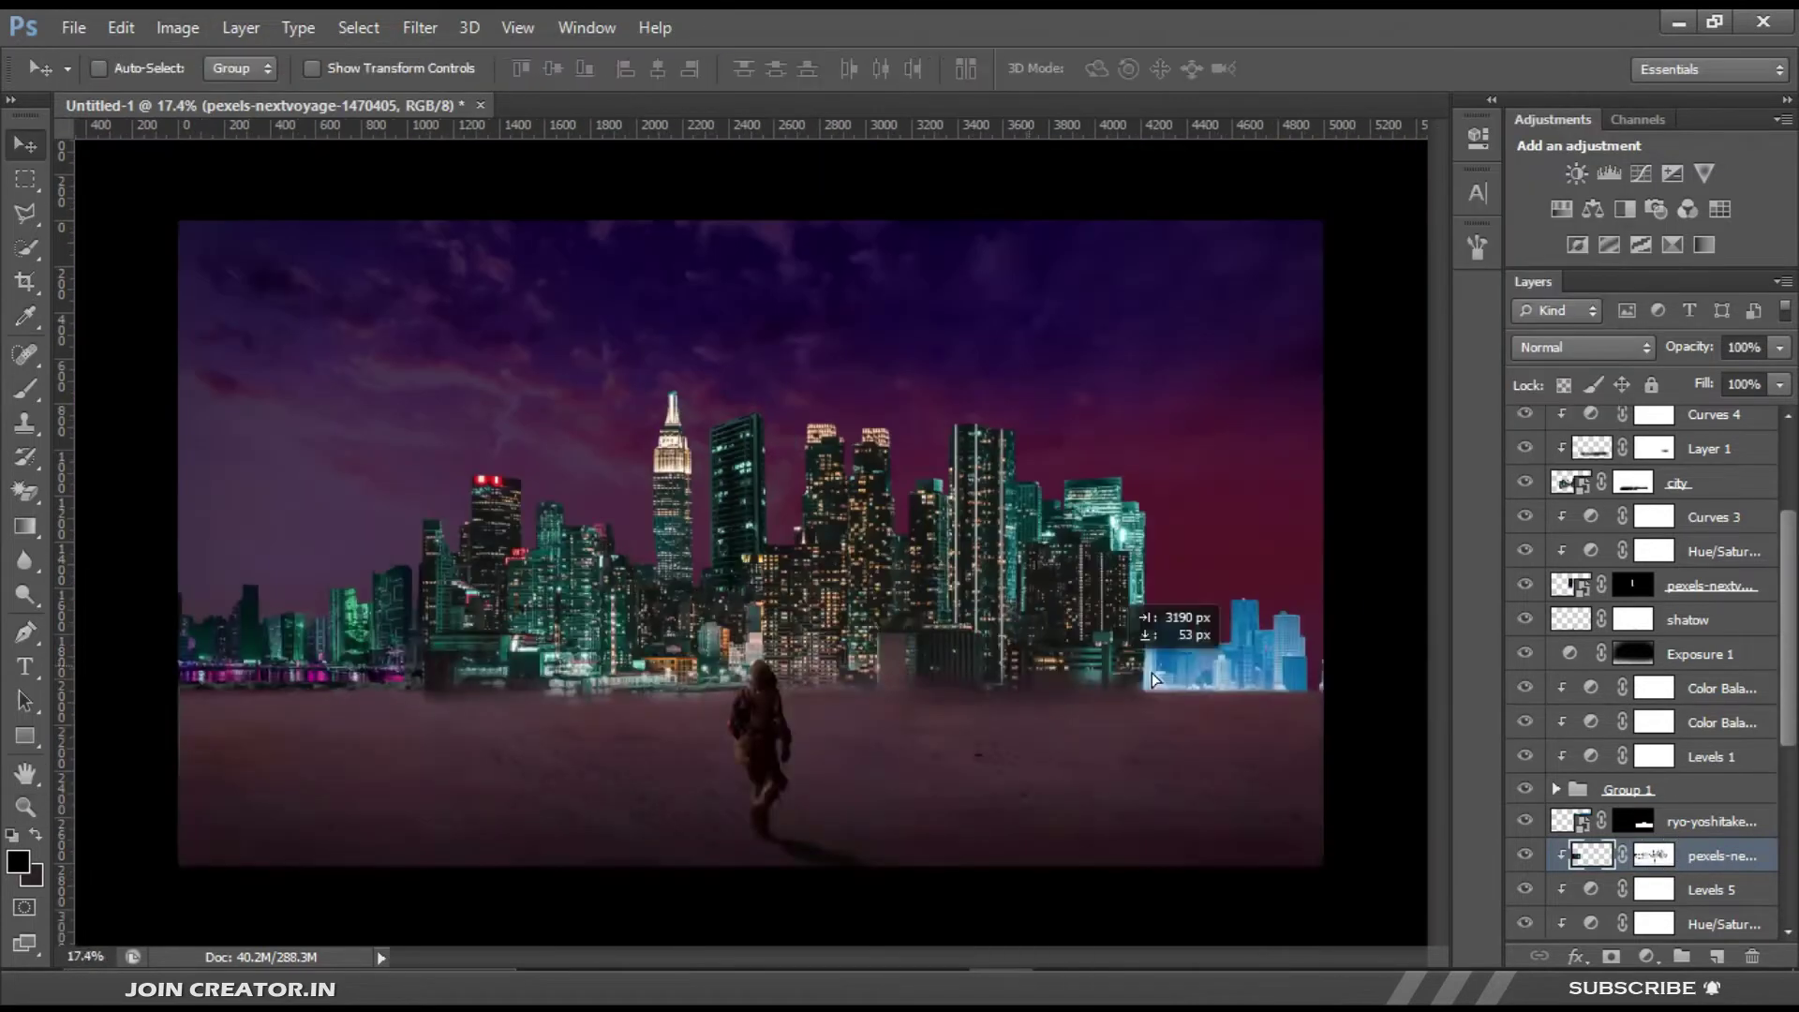
# Step: Duplicate the city photo, clip the copy, and boost it Saturation +27, Lightness +11
pyautogui.hotkey('ctrl', 'alt', 'g')
pyautogui.scroll(-2, 1704, 823)
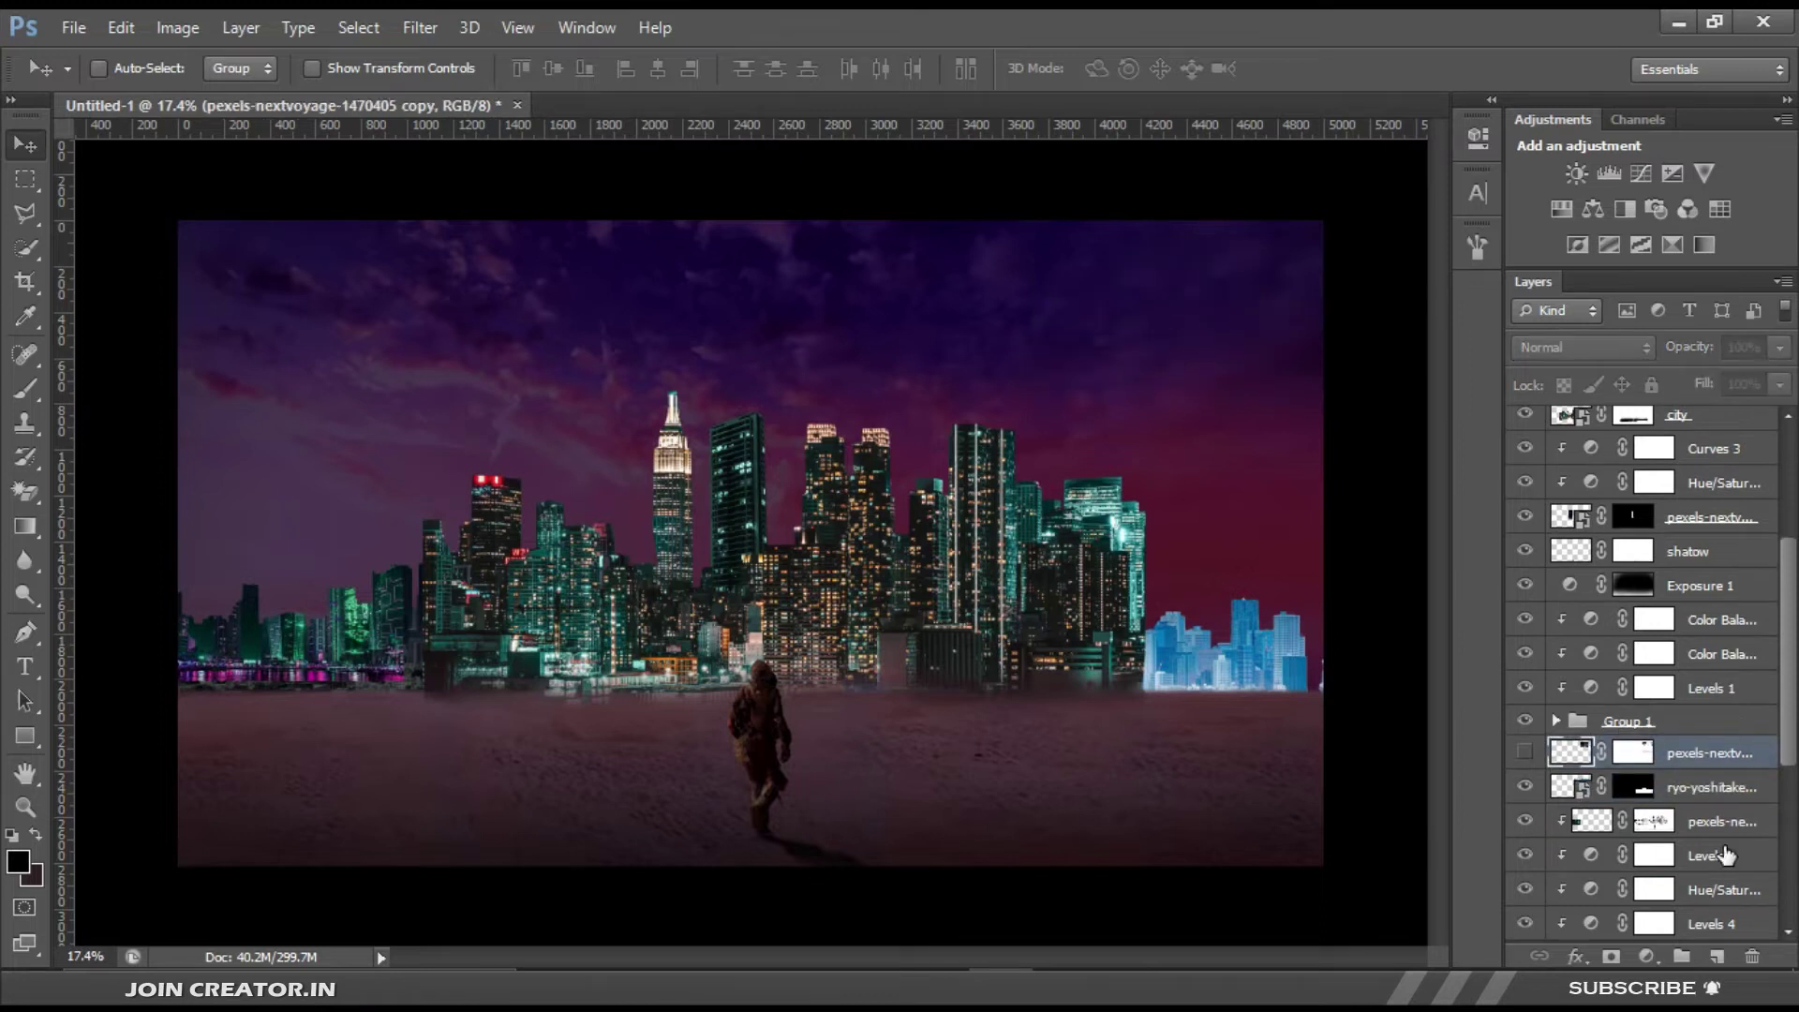
pyautogui.hotkey('ctrl', 'z')
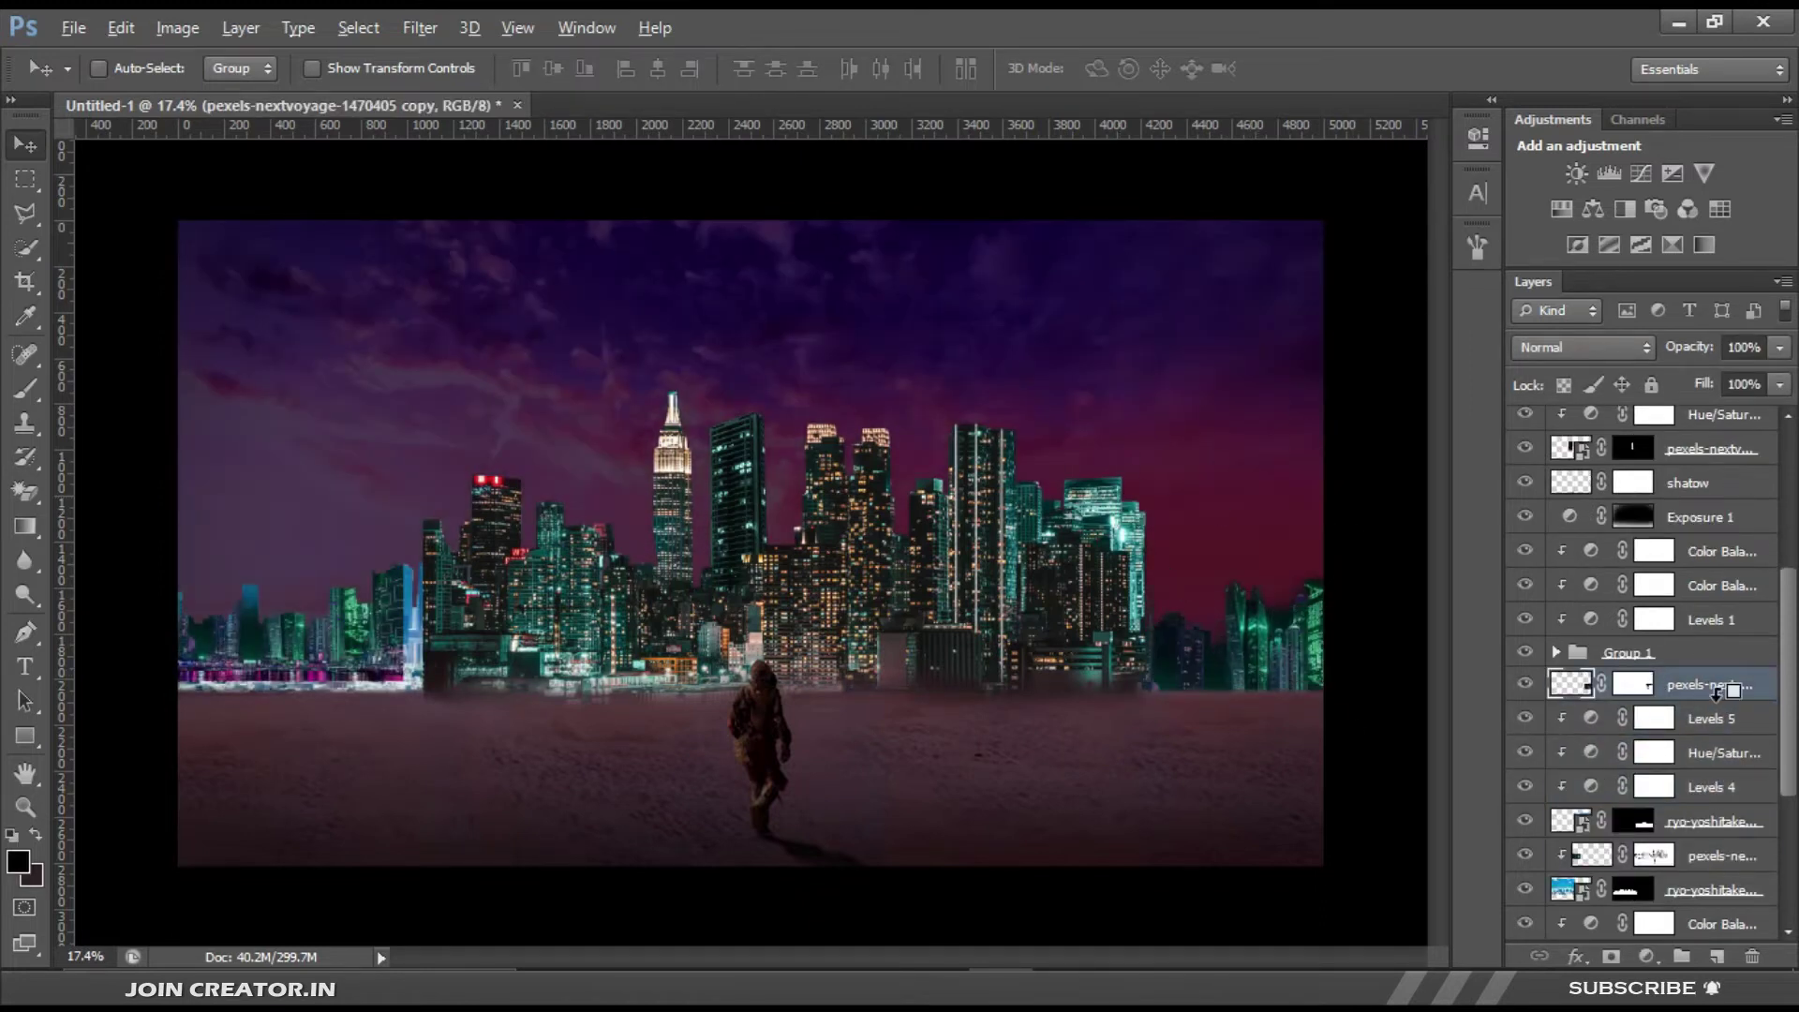
pyautogui.hotkey('ctrl', 'alt', 'g')
pyautogui.scroll(-1, 750, 544)
pyautogui.click(177, 28)
pyautogui.click(544, 202)
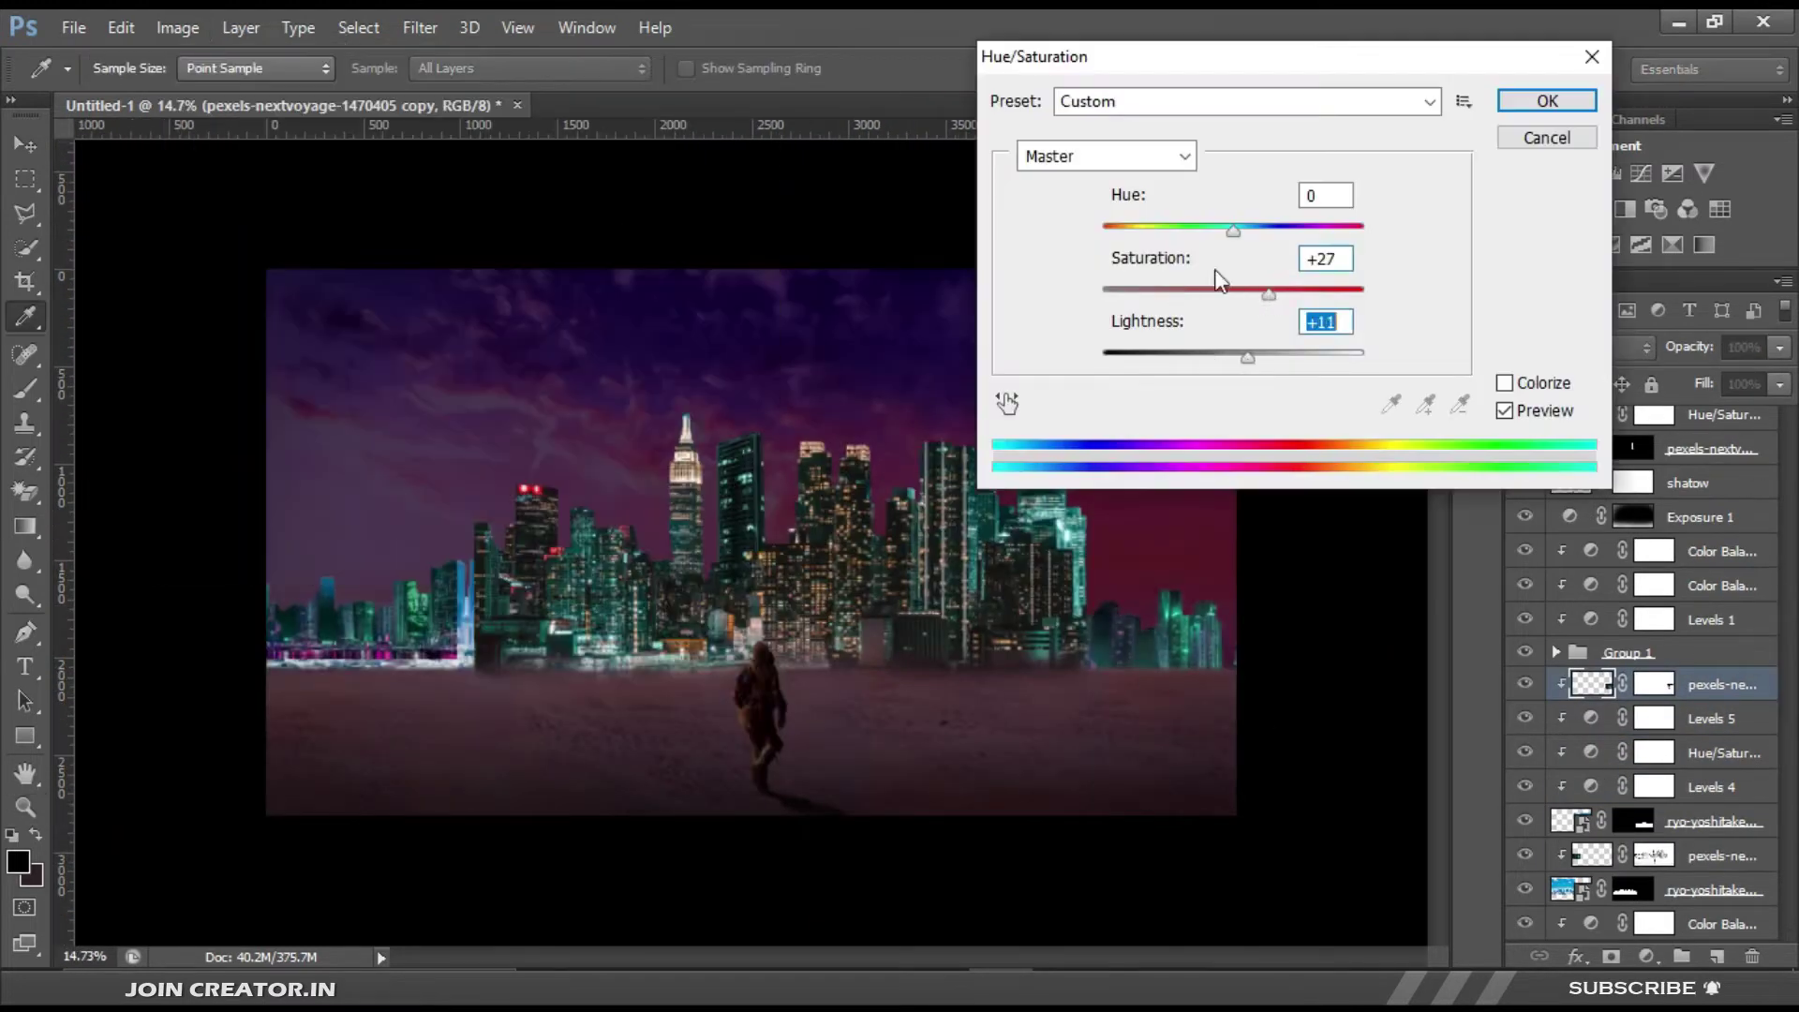
pyautogui.click(1547, 100)
# Step: Narrow the main city layer from its right side with Free Transform
pyautogui.press('z')
pyautogui.scroll(-1, 1523, 634)
pyautogui.click(1687, 663)
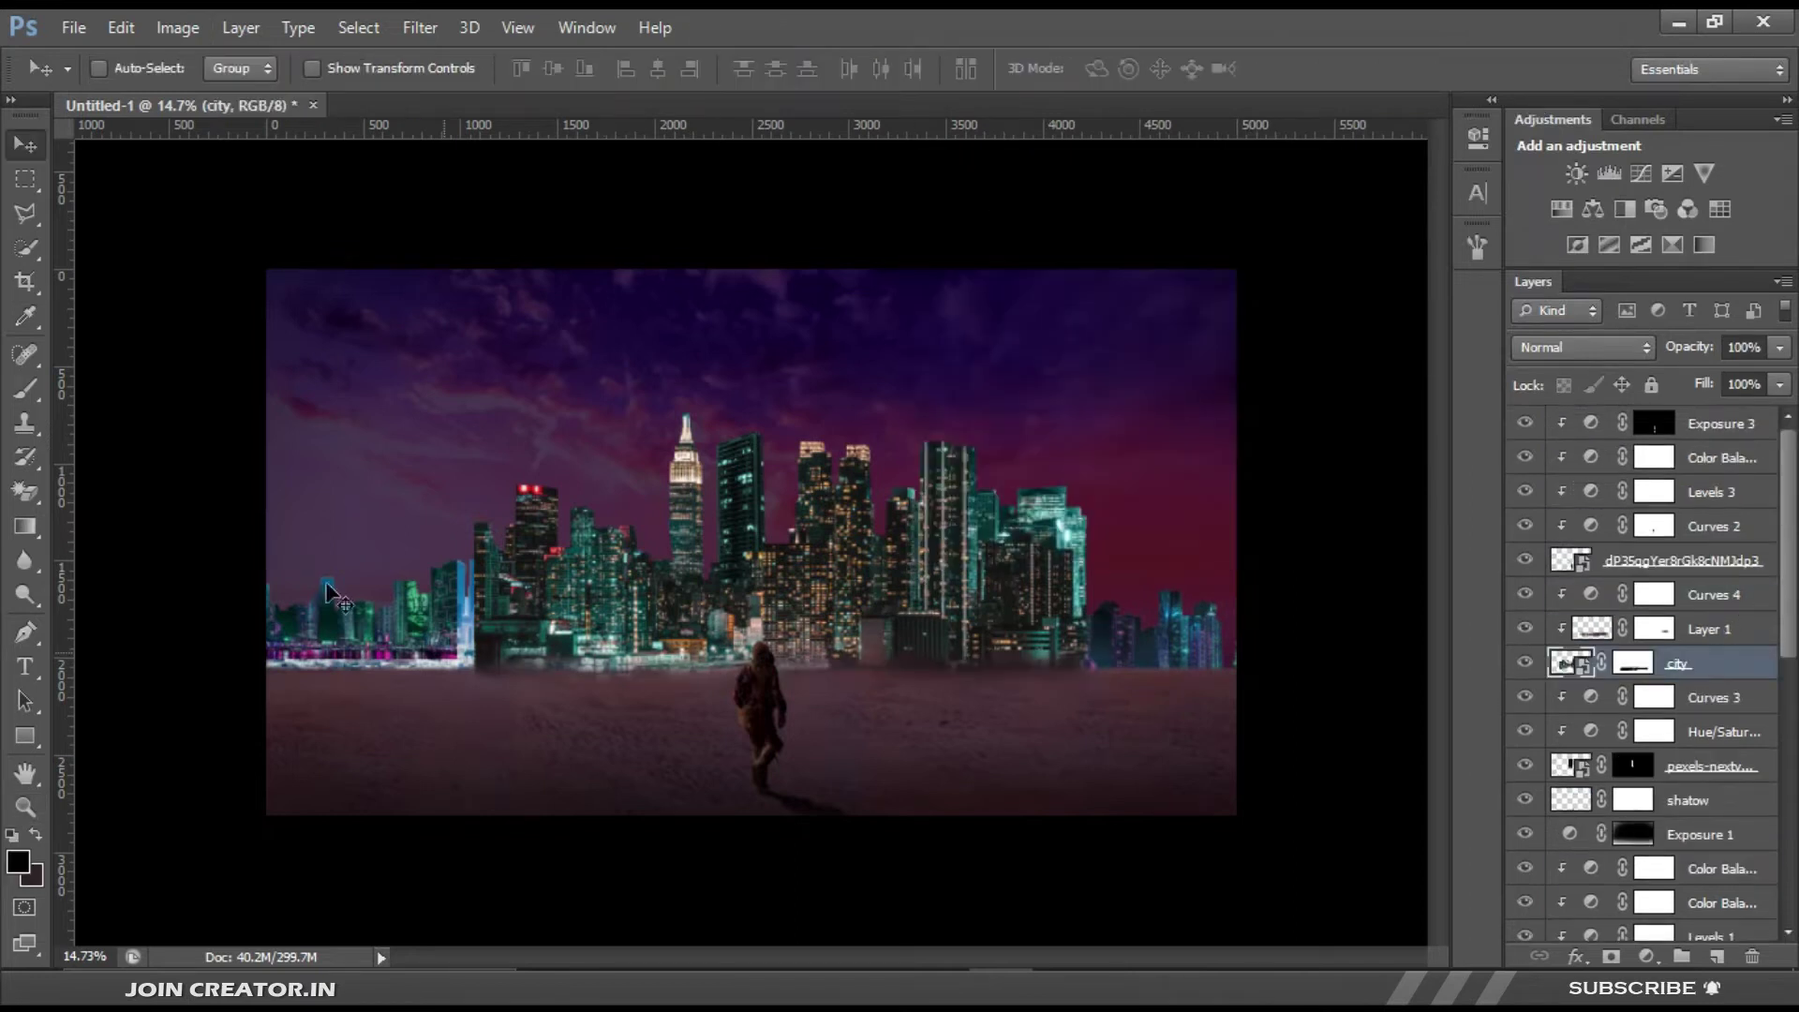
pyautogui.hotkey('ctrl', 't')
pyautogui.moveTo(1089, 559); pyautogui.dragTo(1068, 560)
pyautogui.press('Return')
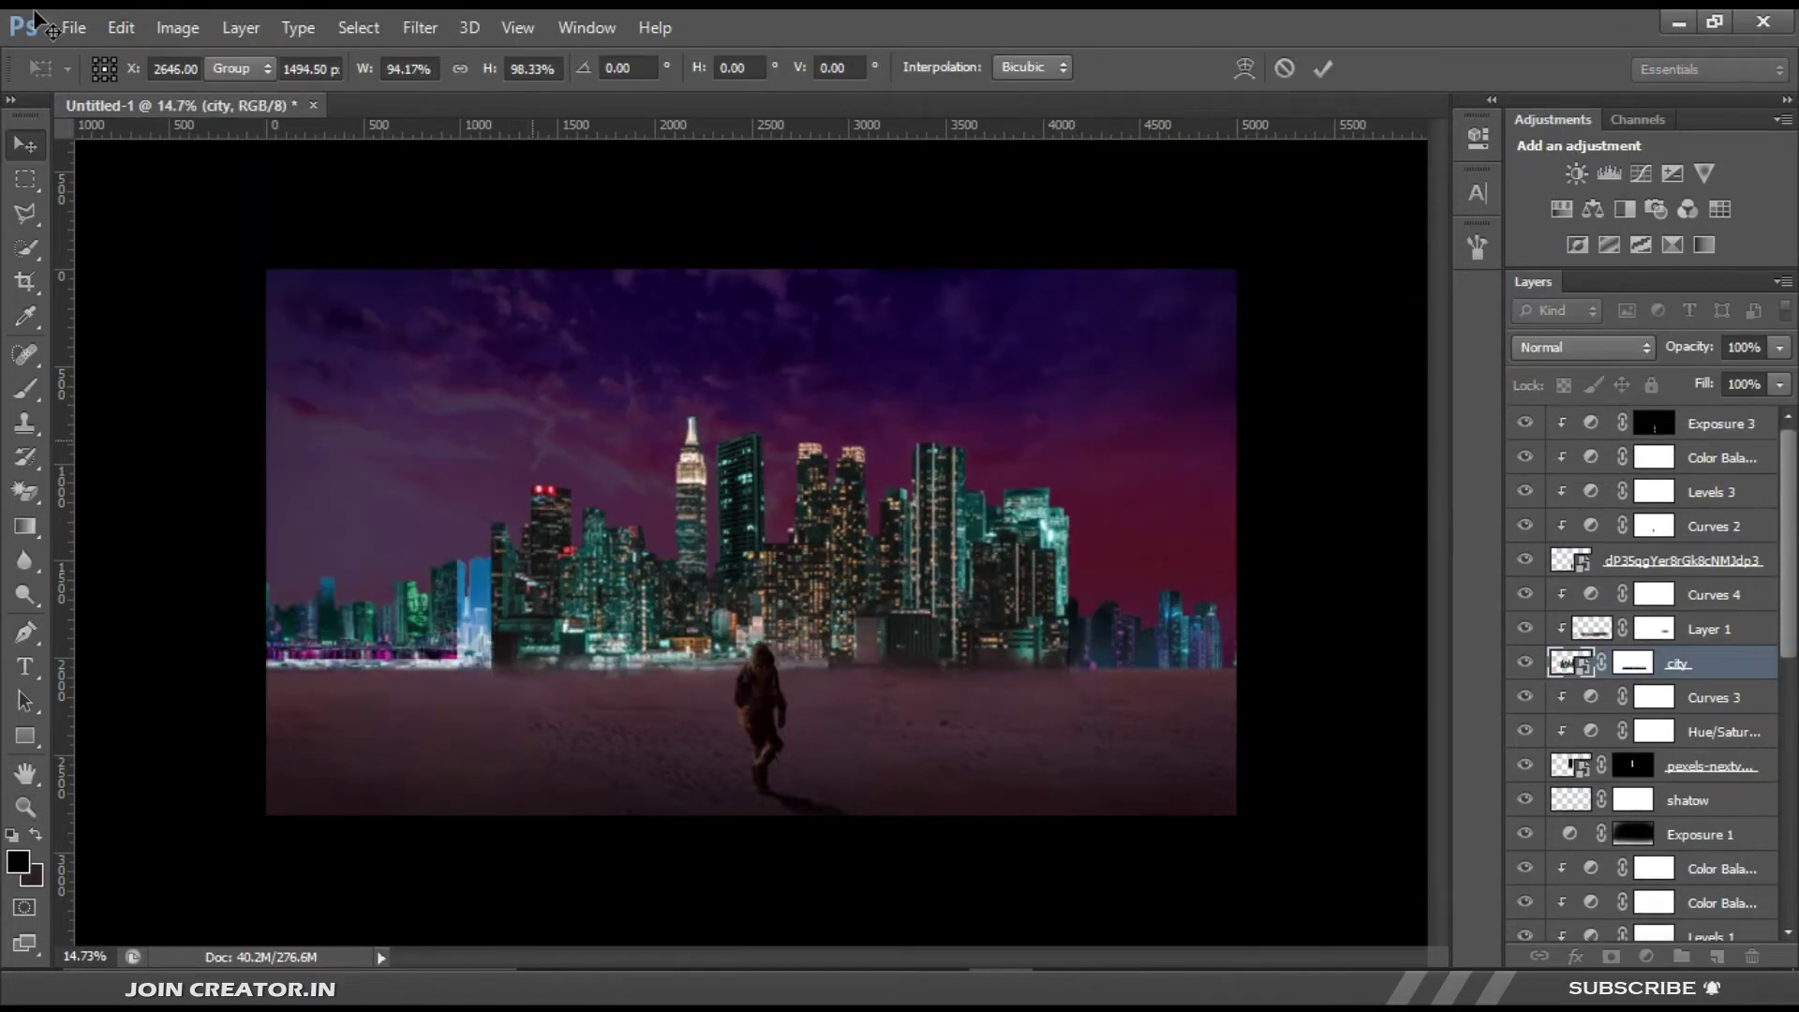
pyautogui.scroll(2, 806, 562)
# Step: Select the background photo layer and open Hue/Saturation for it
pyautogui.press('b')
pyautogui.rightClick(1052, 509)
pyautogui.press('Escape')
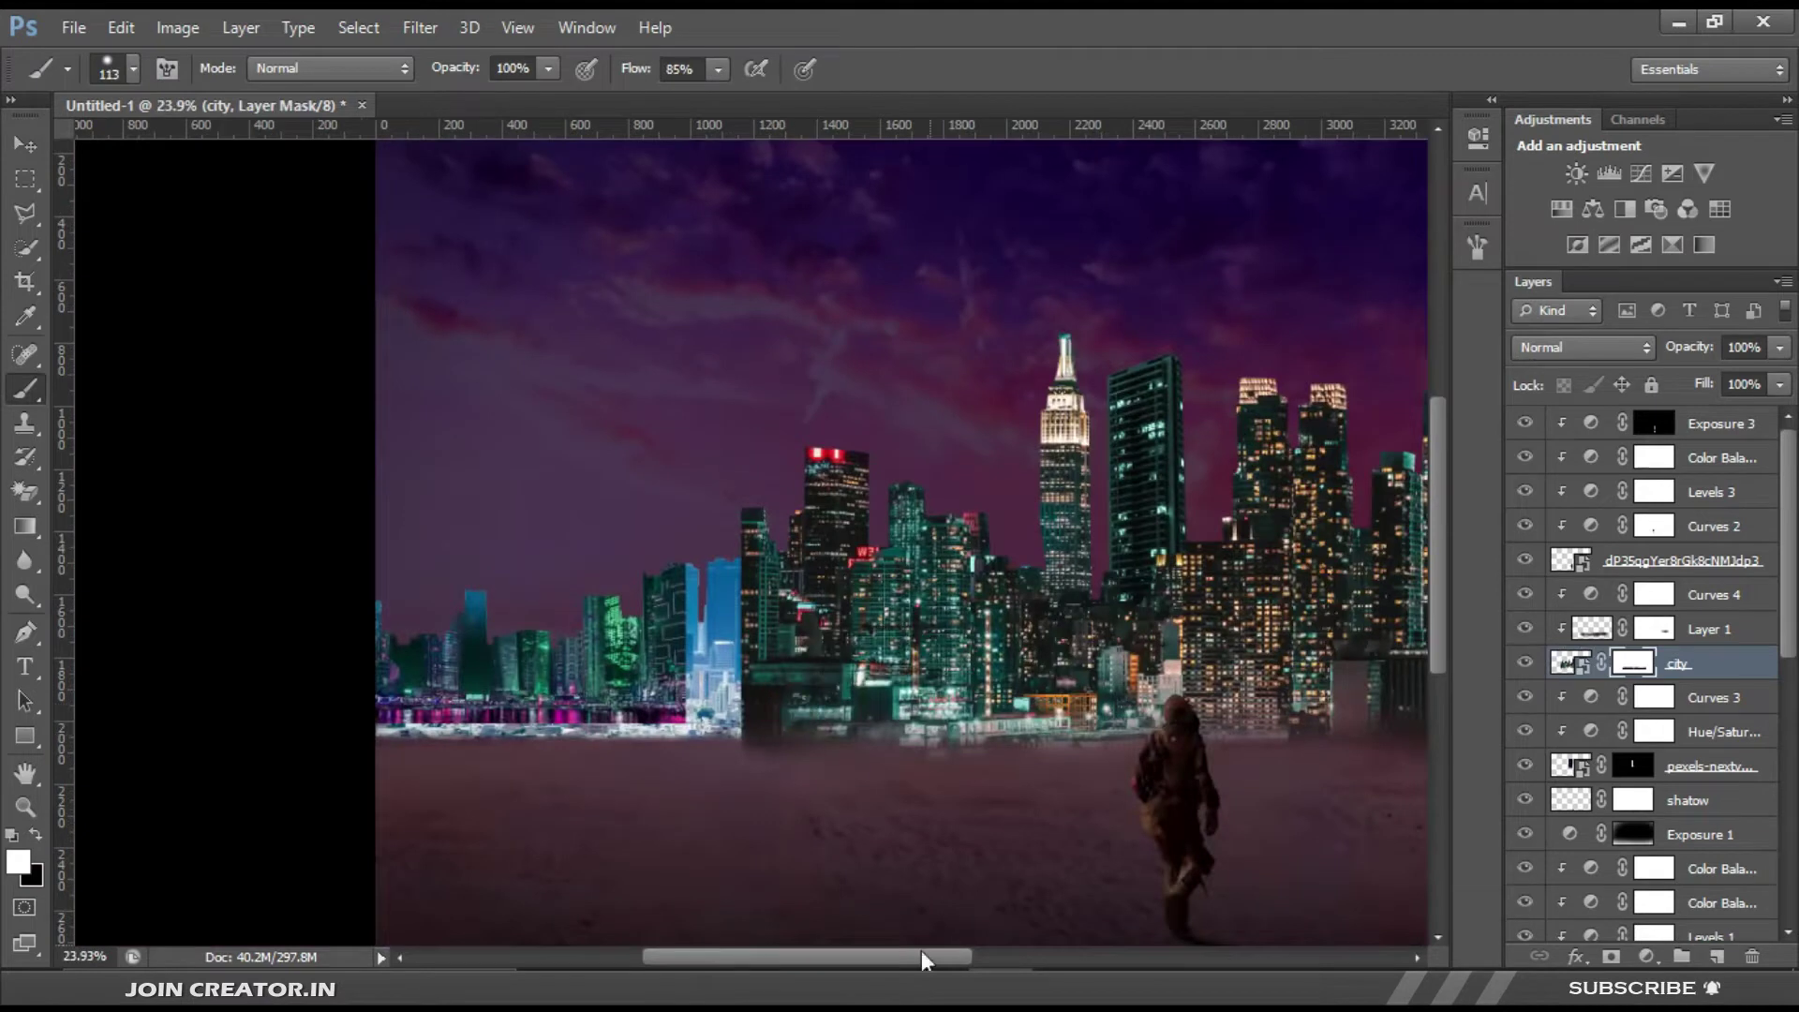
pyautogui.hscroll(5, 972, 748)
pyautogui.scroll(-2, 309, 723)
pyautogui.keyDown('ctrl'); pyautogui.rightClick(481, 553); pyautogui.keyUp('ctrl')
pyautogui.click(562, 521)
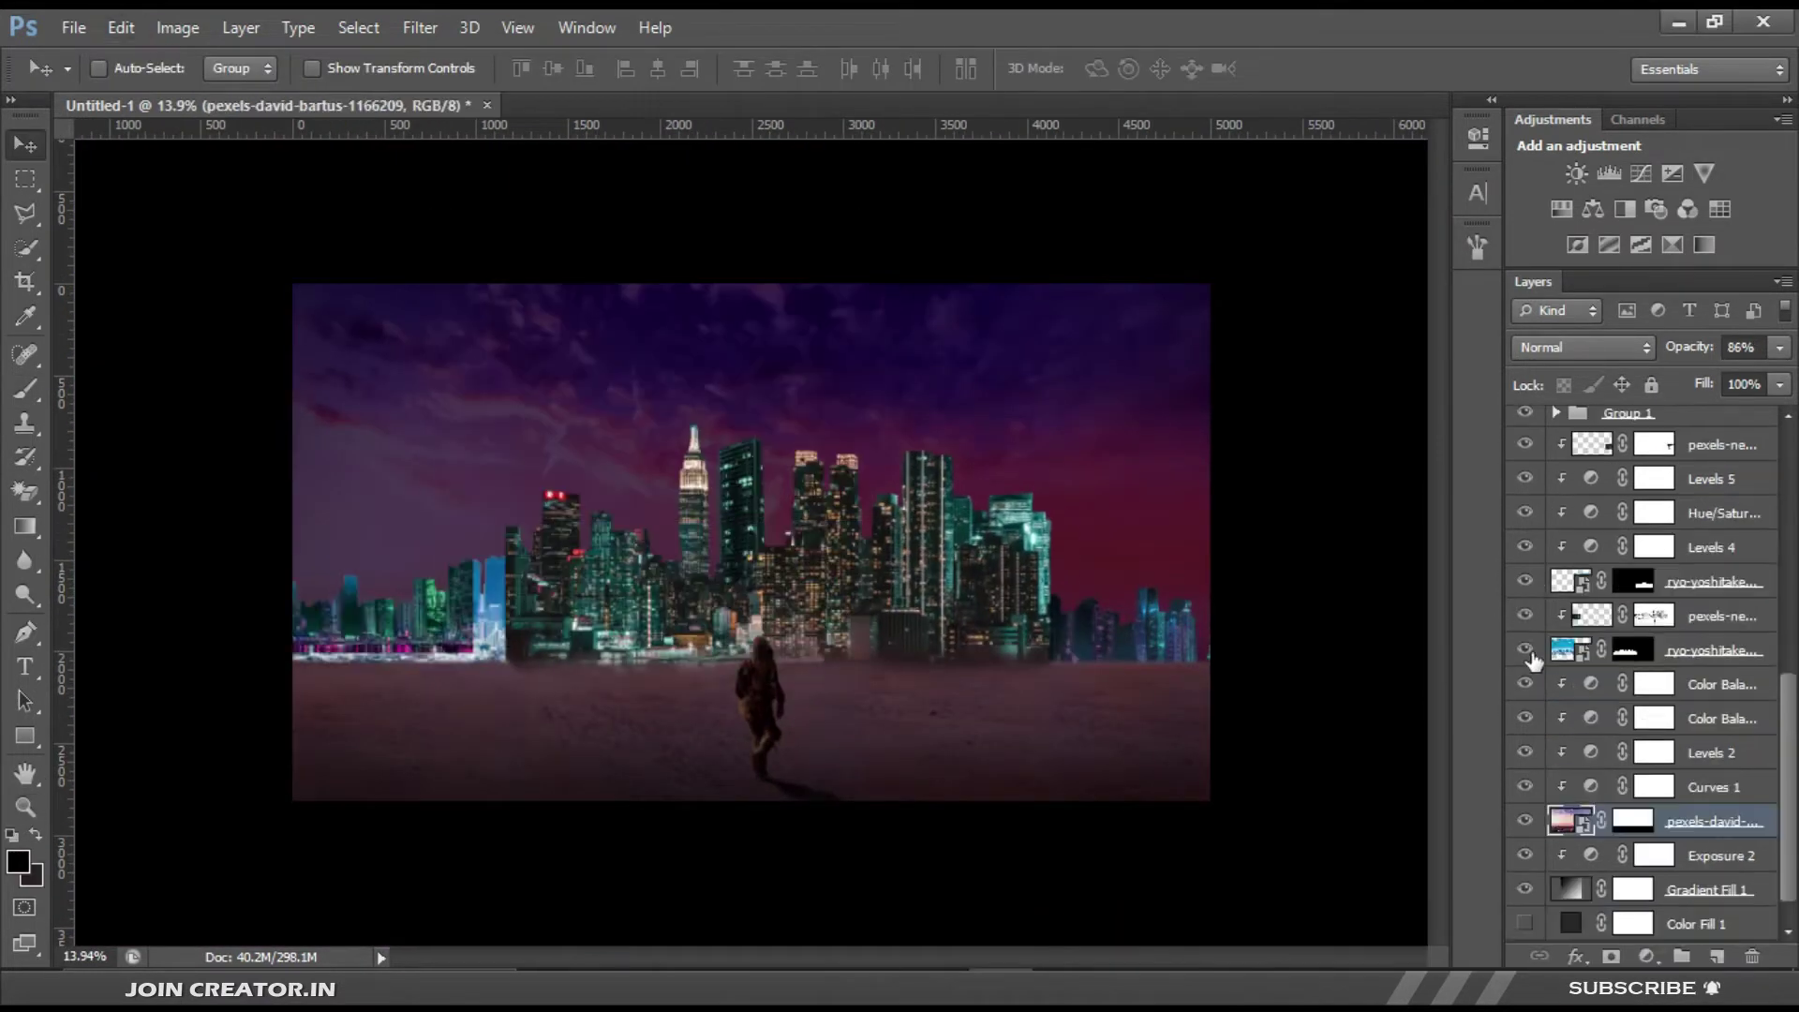
pyautogui.hotkey('ctrl', 'u')
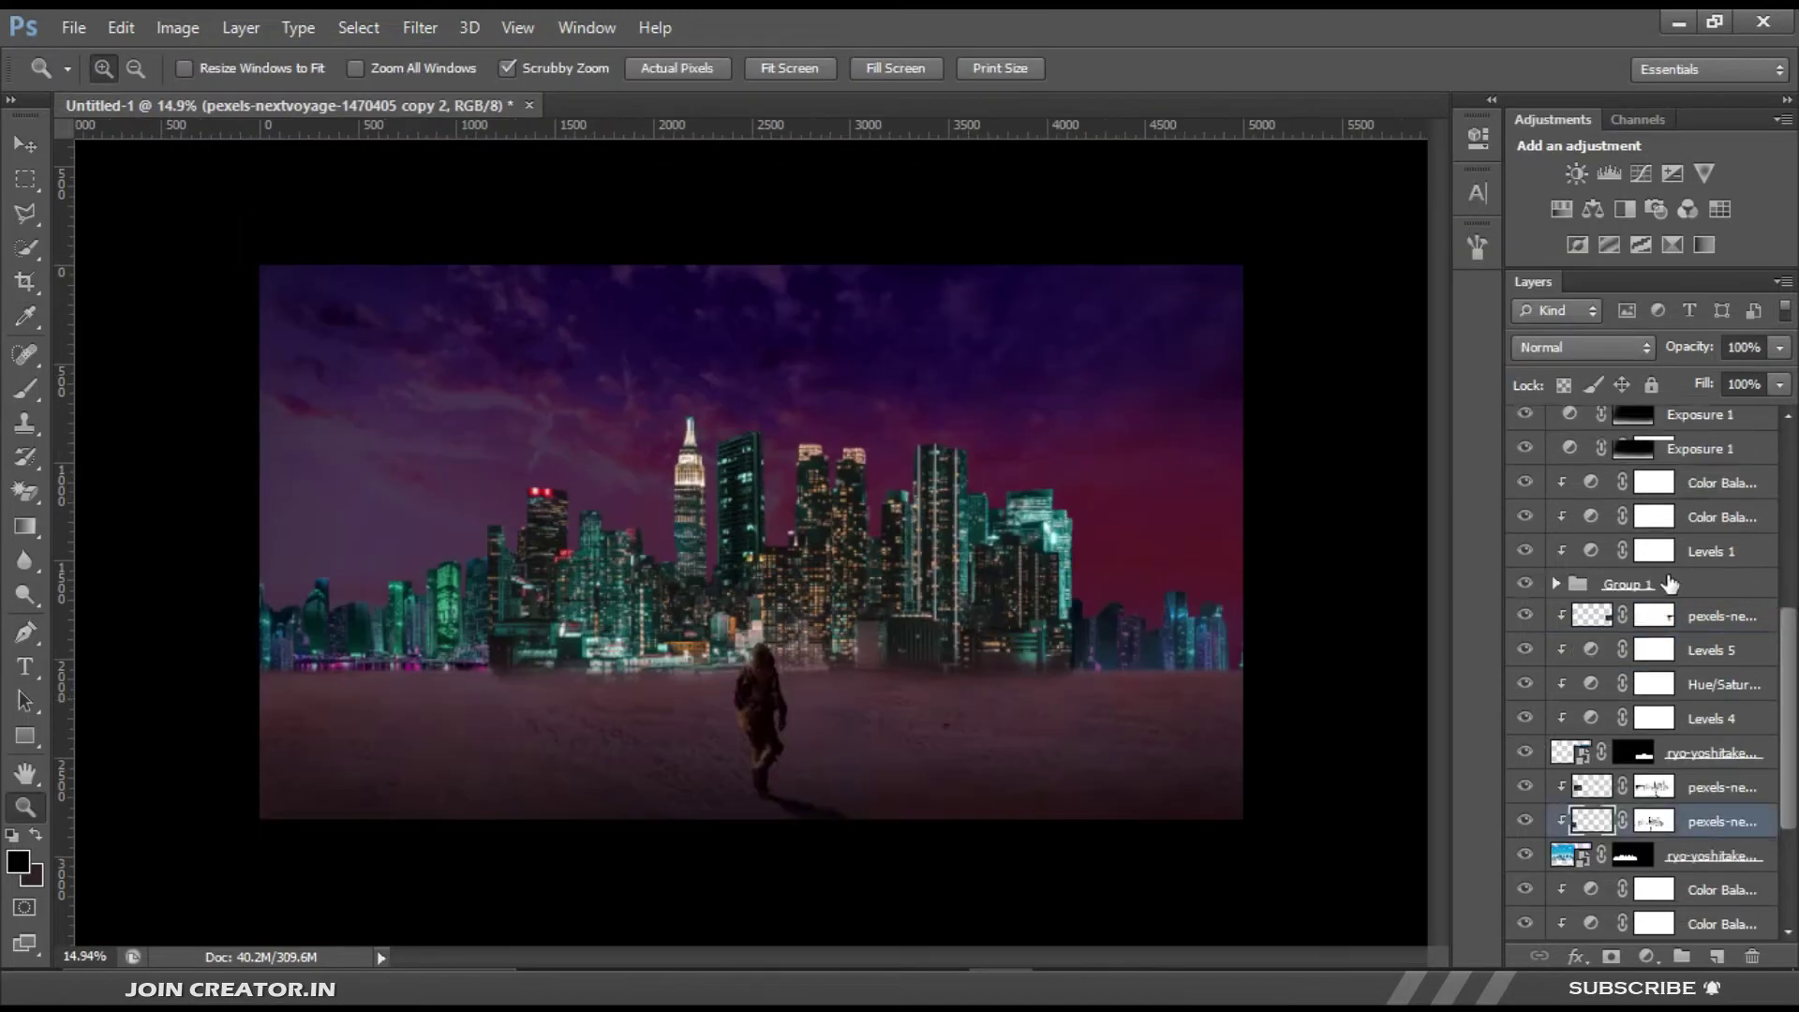
# Step: Add a Solid Color fill layer with an inverted hidden mask and pick a flat bristle brush
pyautogui.click(1646, 956)
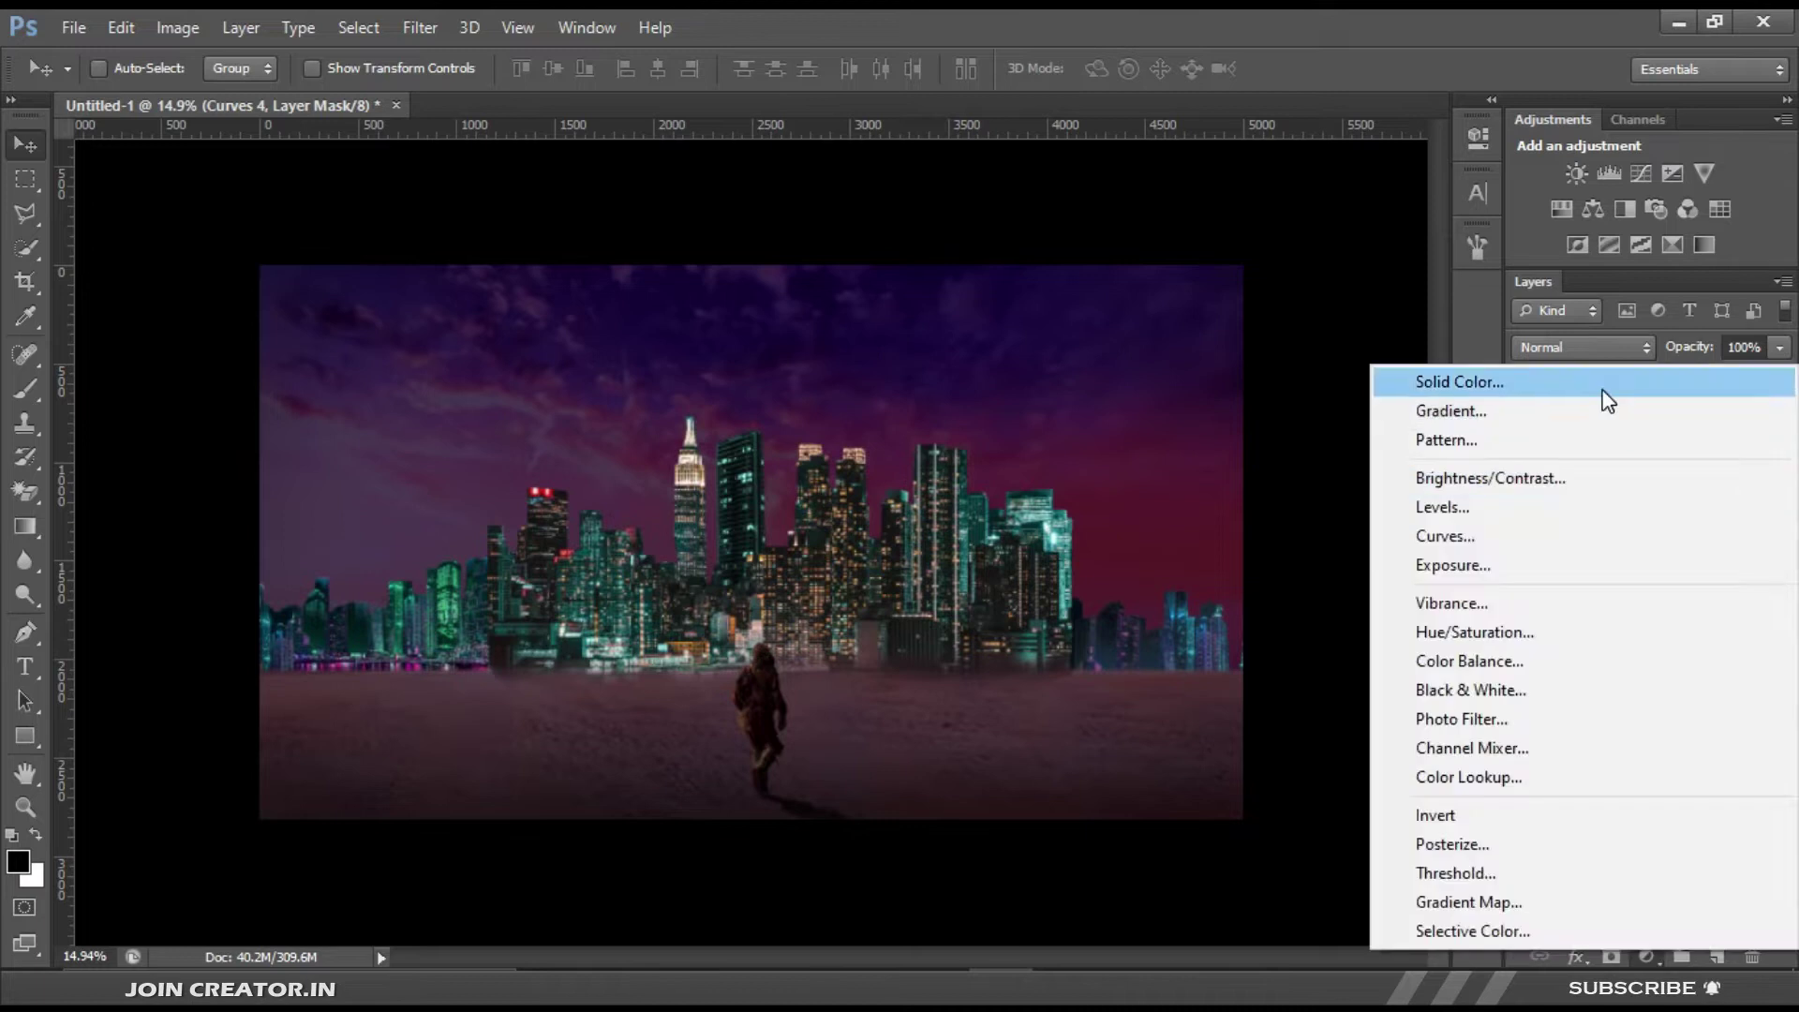
pyautogui.click(1602, 398)
pyautogui.click(1386, 69)
pyautogui.hotkey('shift', 'alt', 'w')
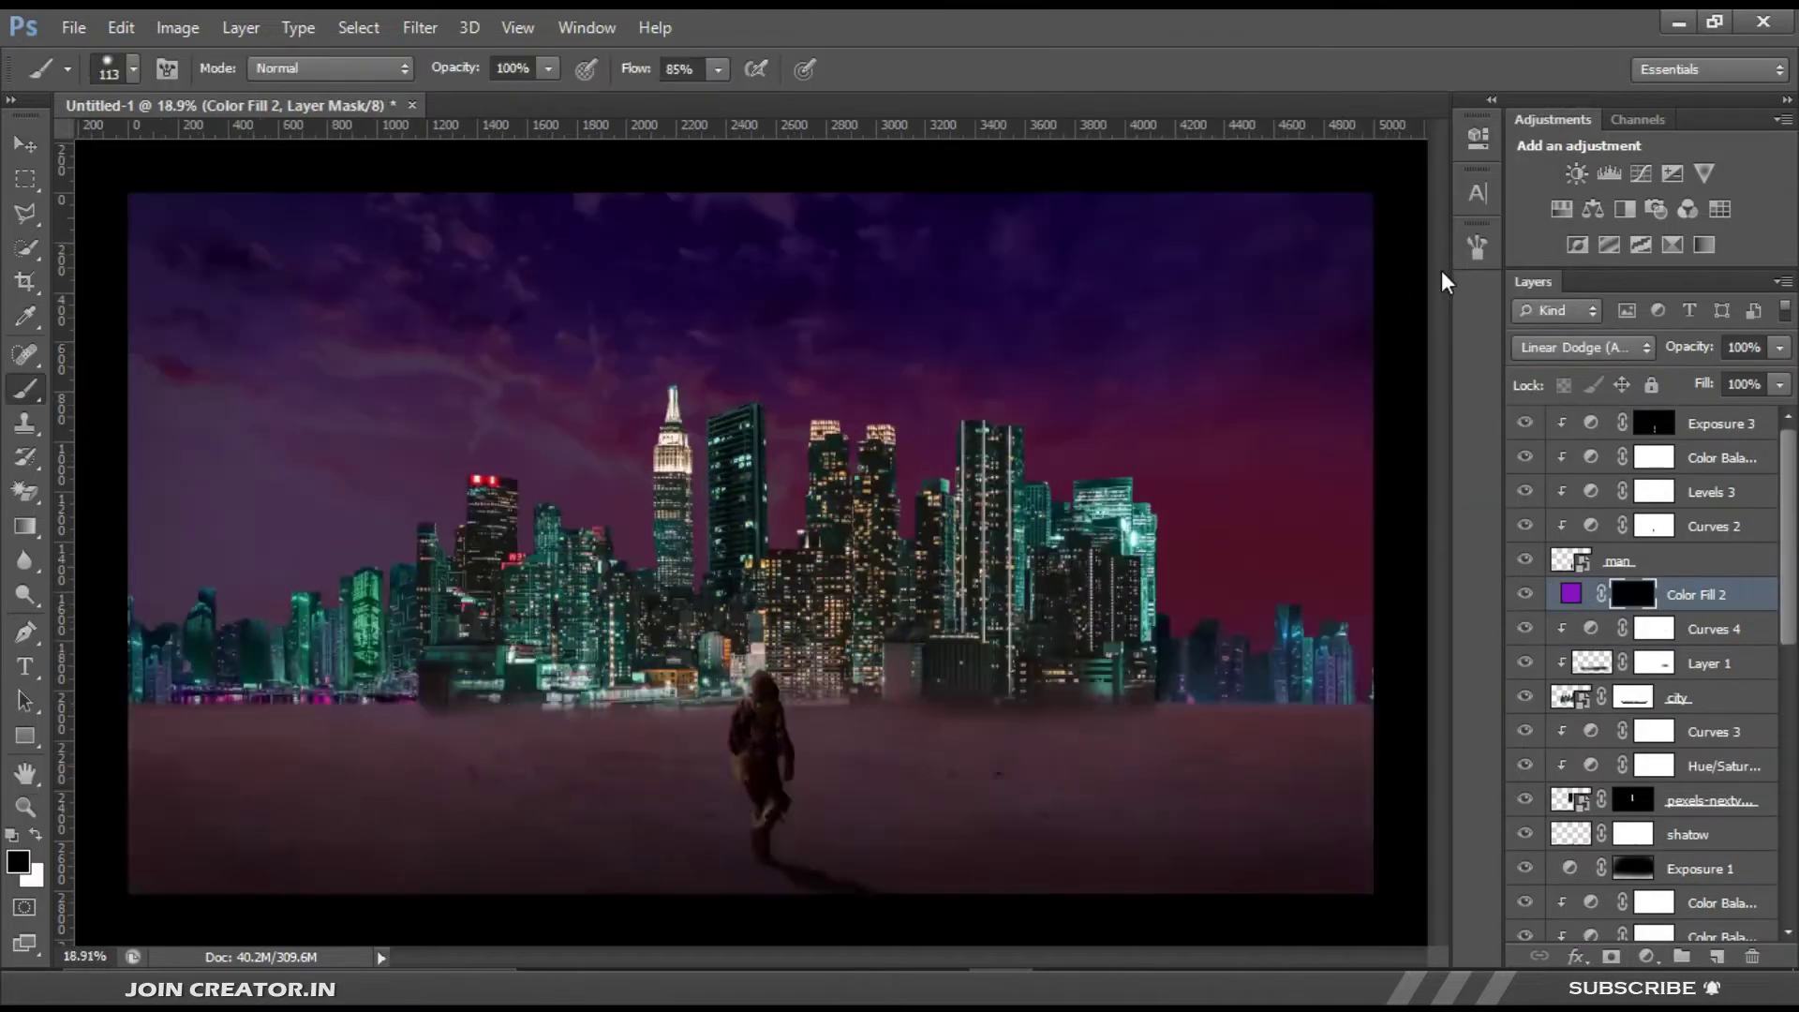
pyautogui.click(1311, 364)
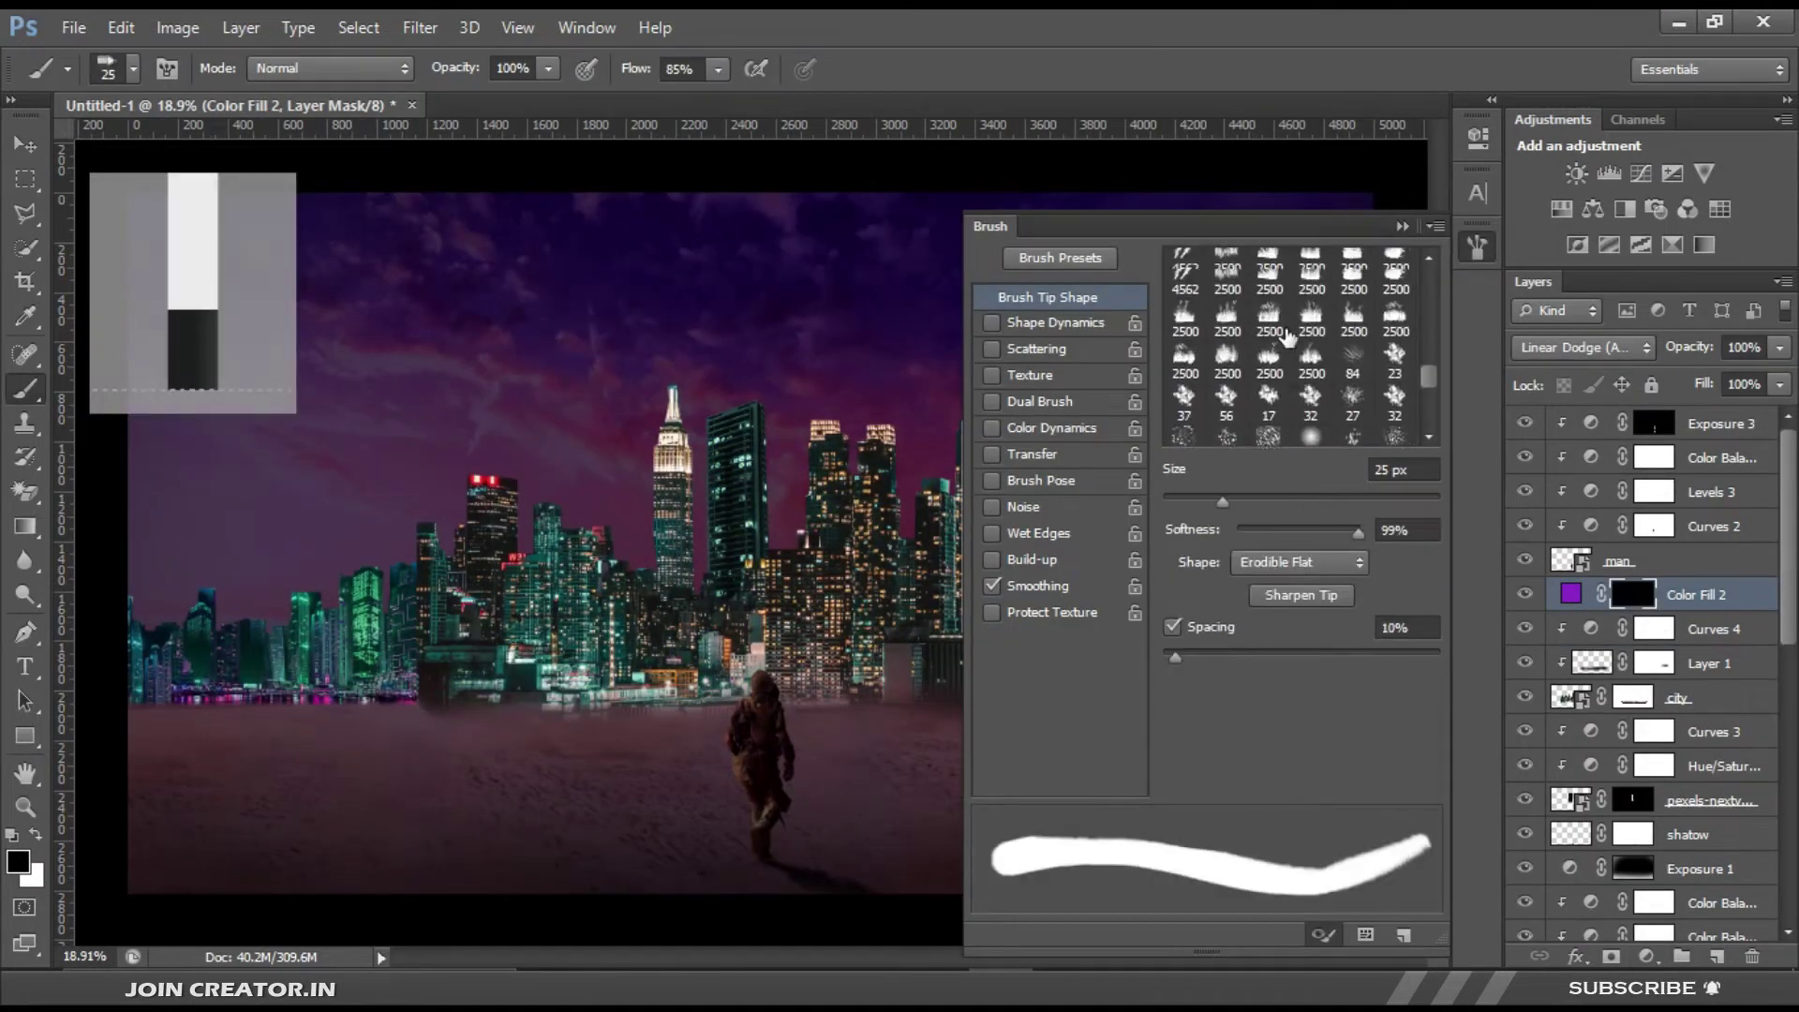
pyautogui.scroll(5, 1305, 370)
pyautogui.press('x')
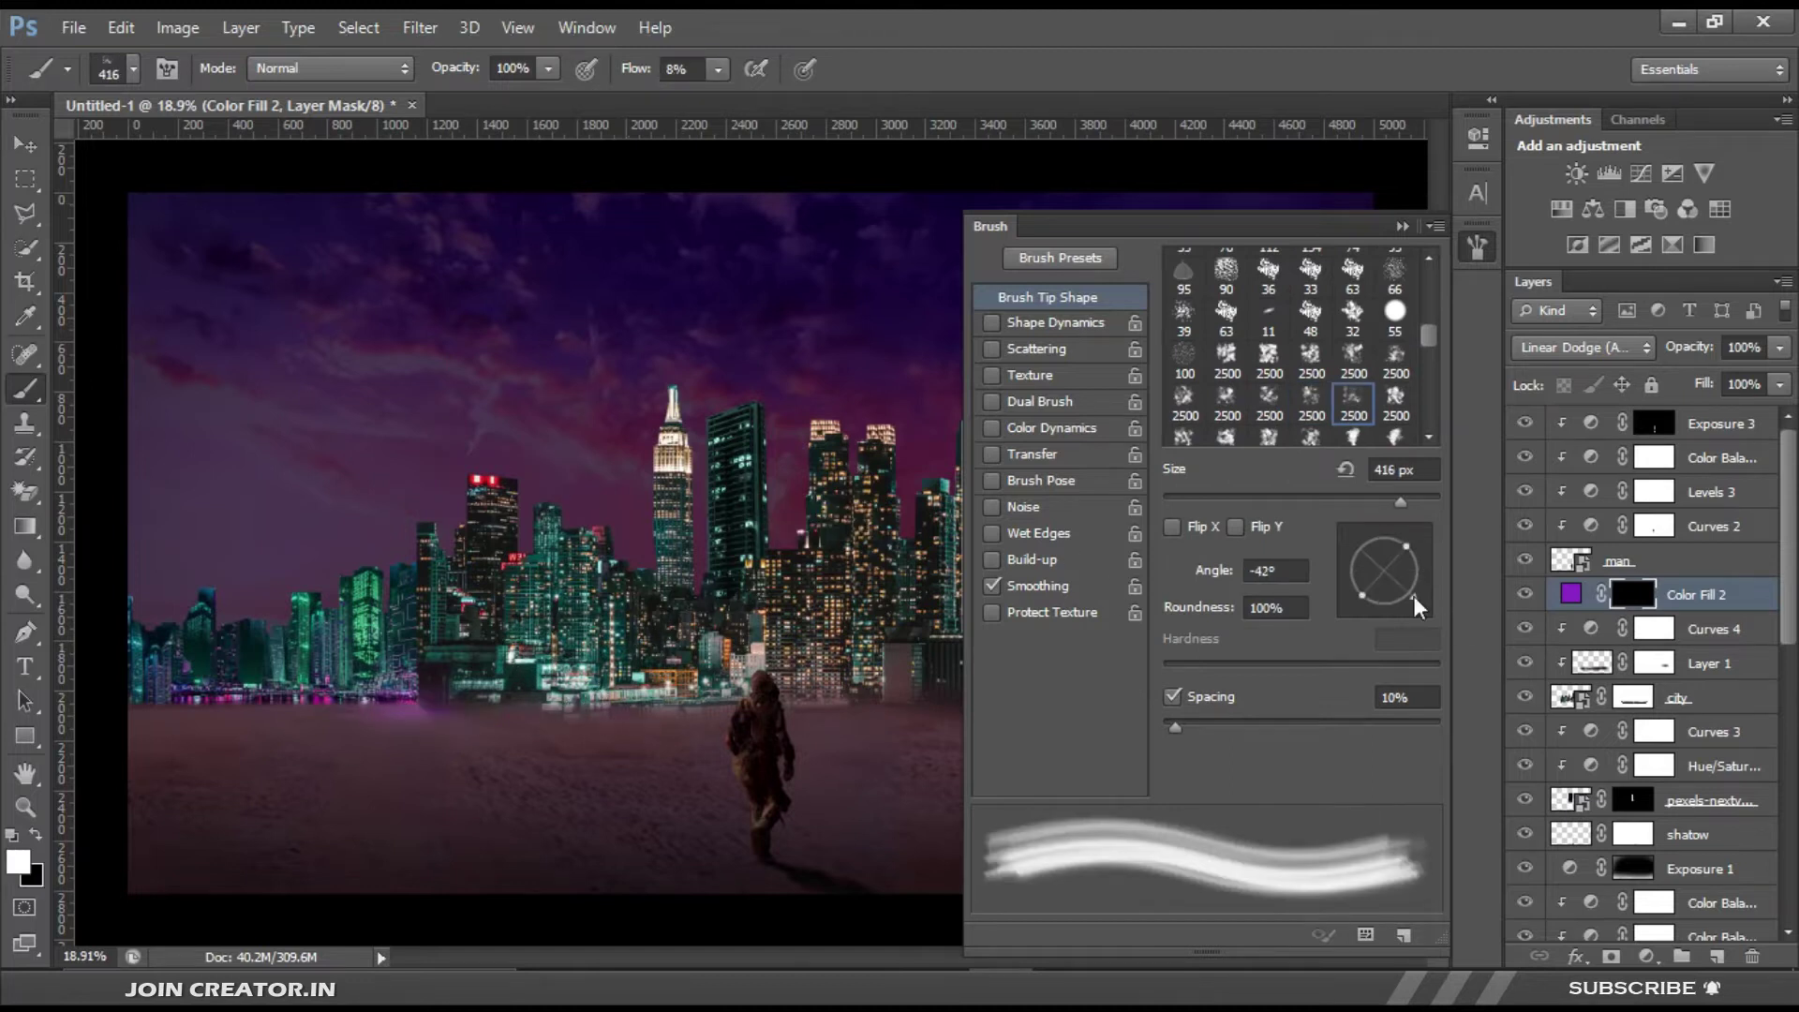
pyautogui.press('F5')
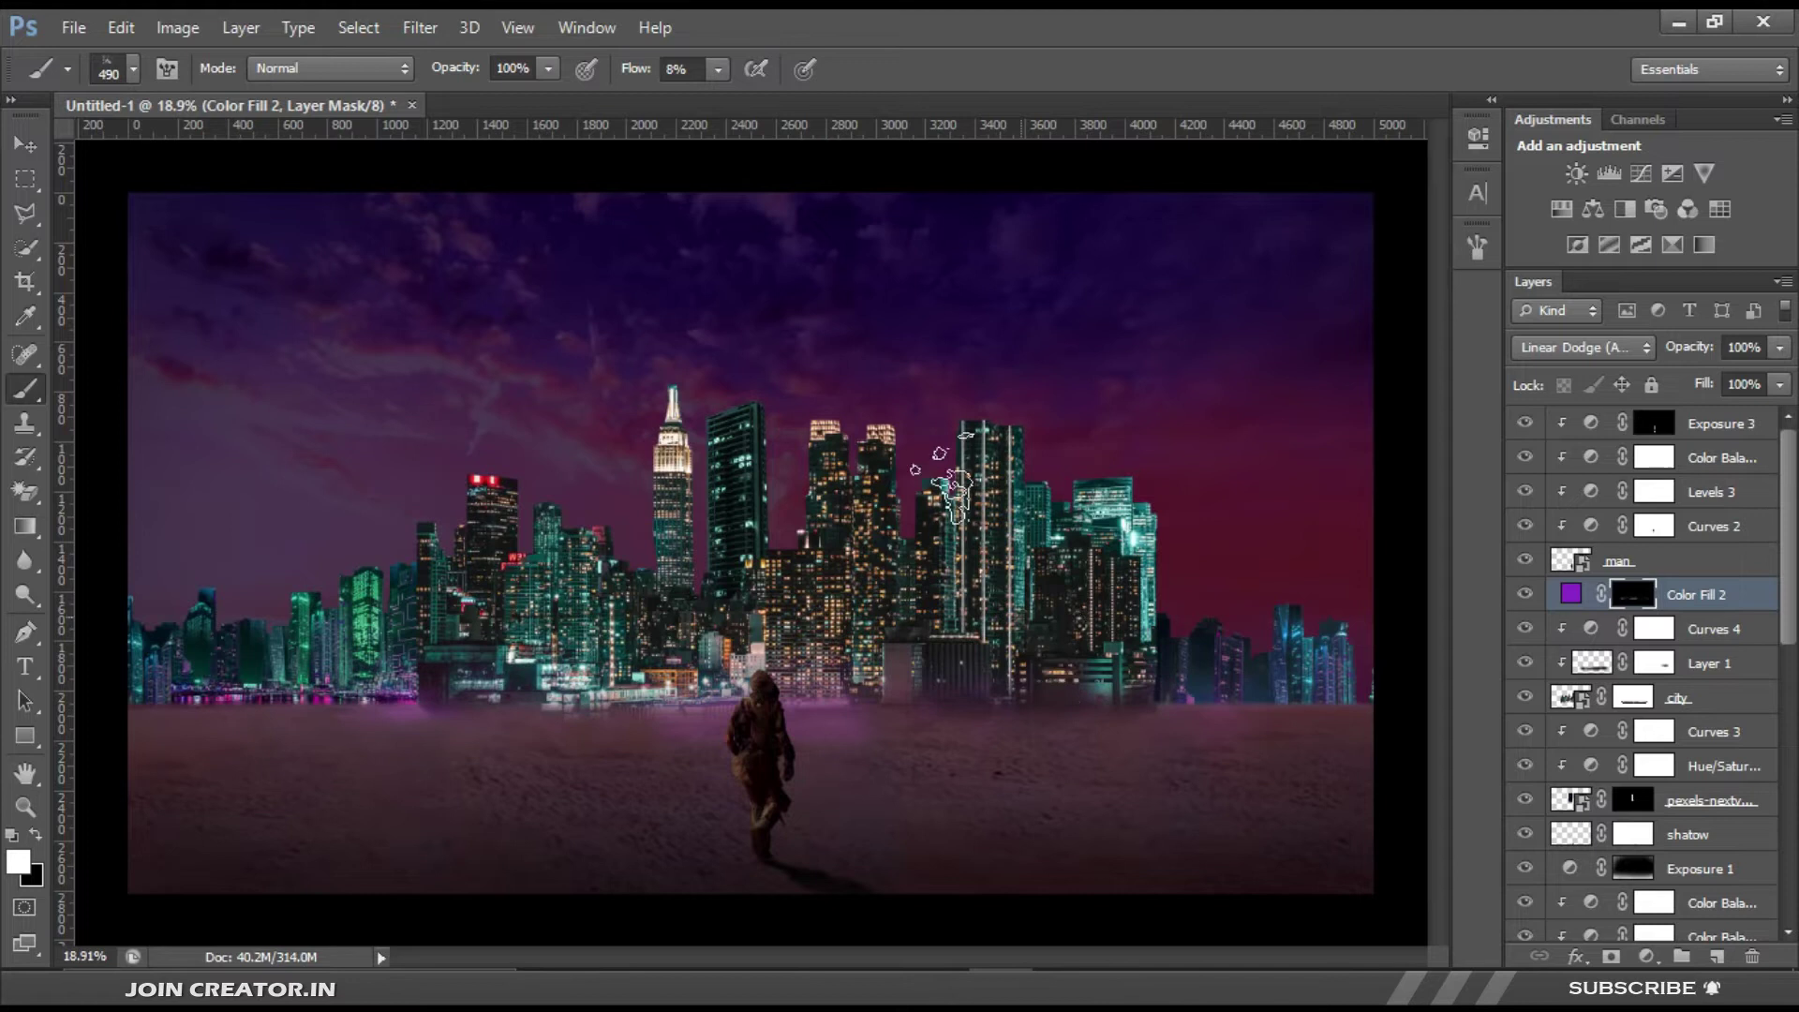
# Step: Recolour the glow fill blue and set up a soft white brush on its mask
pyautogui.hotkey('ctrl', '-')
pyautogui.doubleClick(1571, 593)
pyautogui.click(1172, 82)
pyautogui.click(1402, 68)
pyautogui.press('x')
pyautogui.rightClick(984, 619)
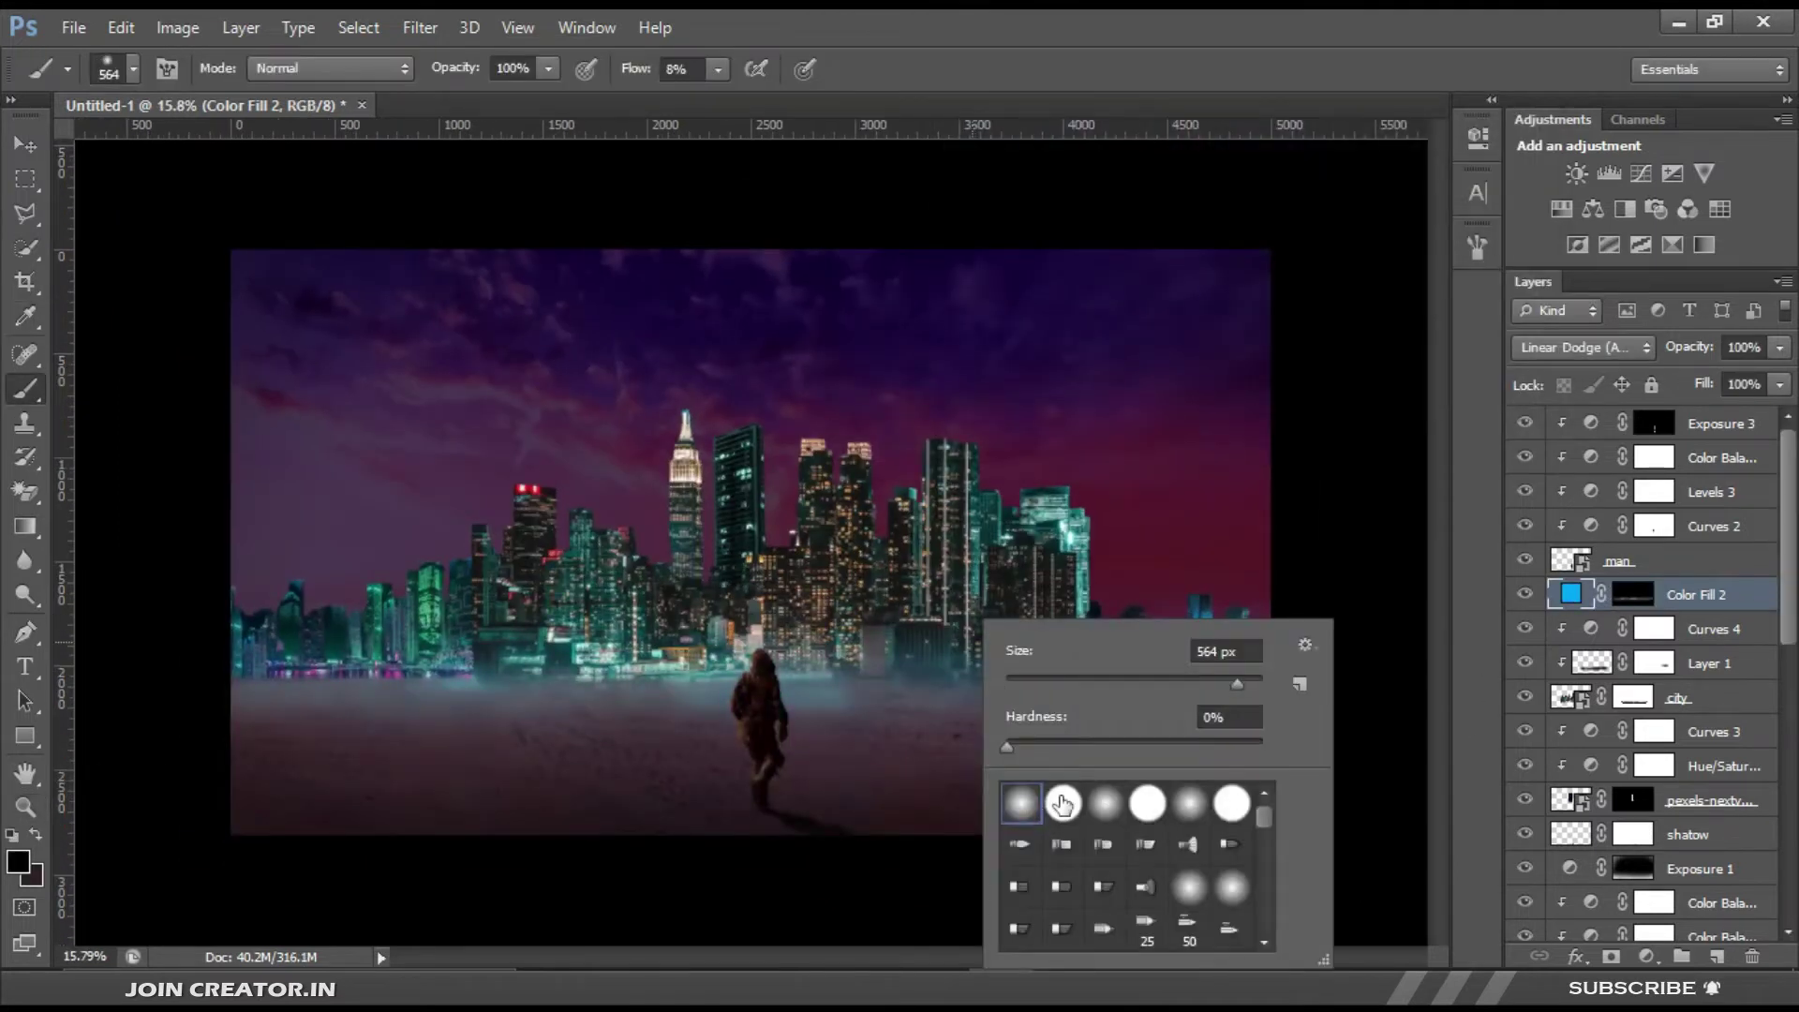
pyautogui.doubleClick(1062, 803)
pyautogui.click(1632, 593)
pyautogui.press('x')
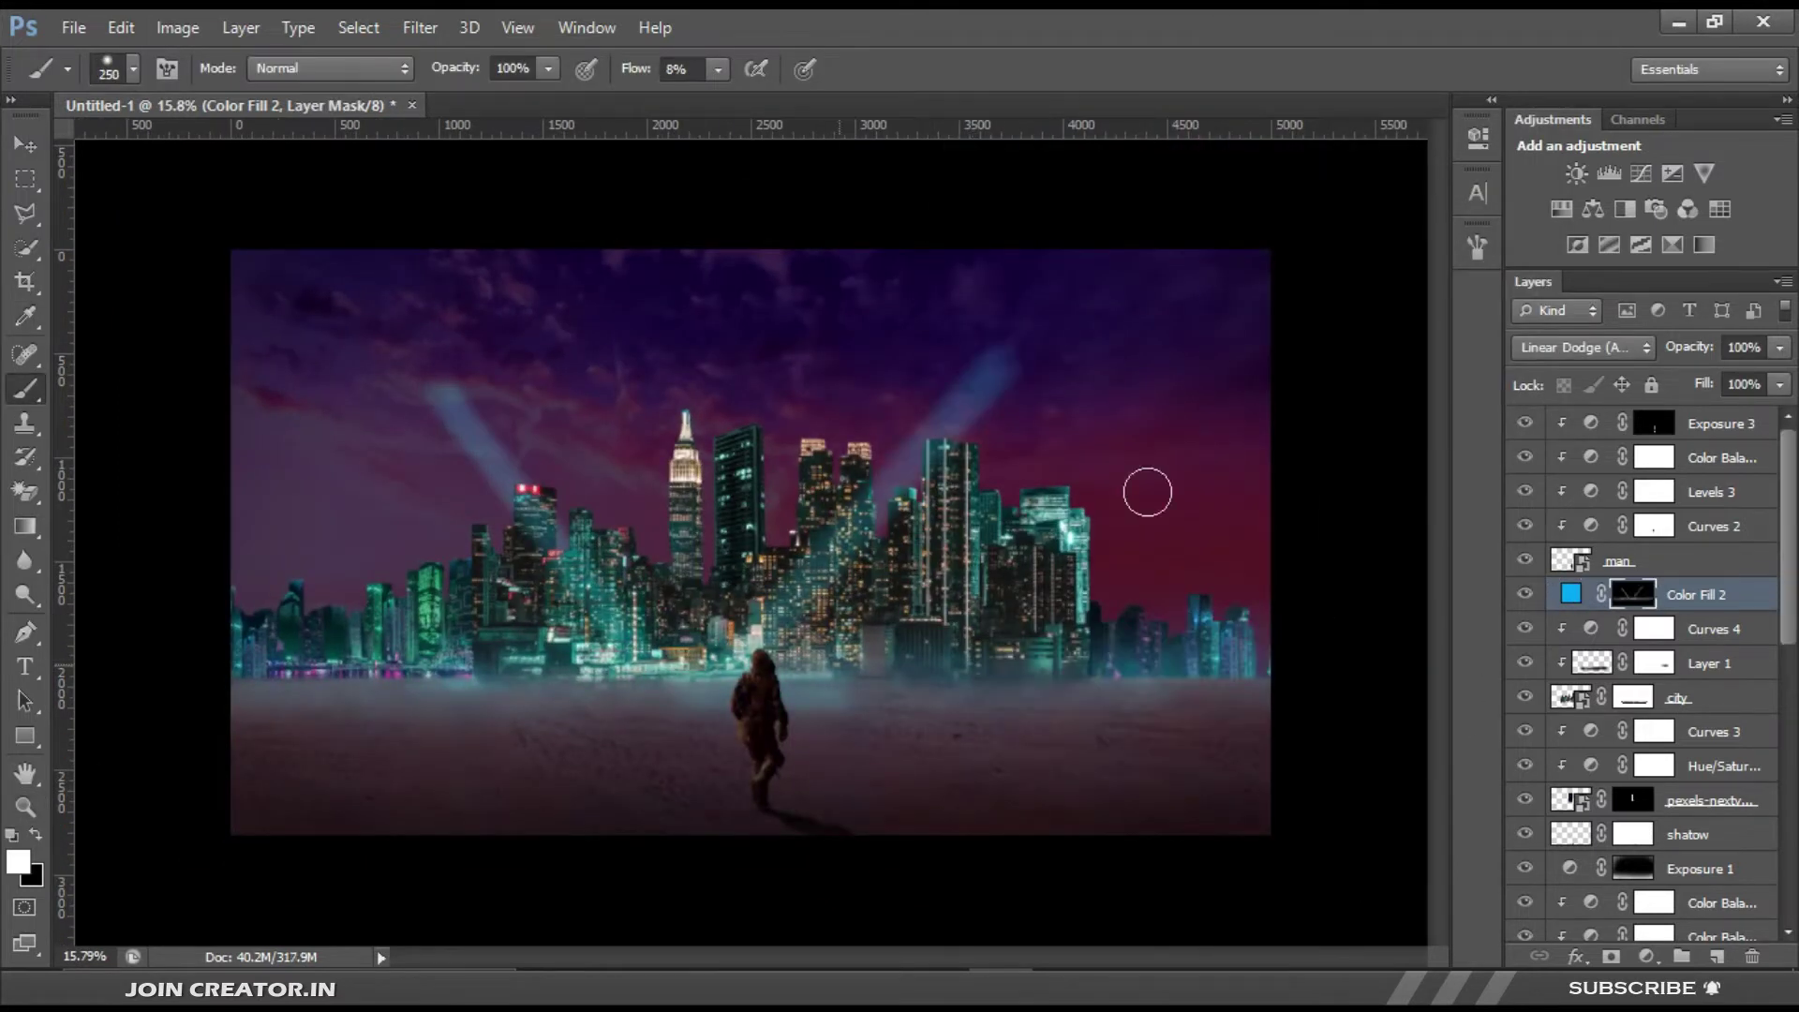
# Step: Paint light beams at the upper right, left and centre on the glow mask
pyautogui.moveTo(1073, 511); pyautogui.dragTo(1223, 403)
pyautogui.moveTo(450, 534); pyautogui.dragTo(291, 436)
pyautogui.moveTo(656, 501); pyautogui.dragTo(553, 366)
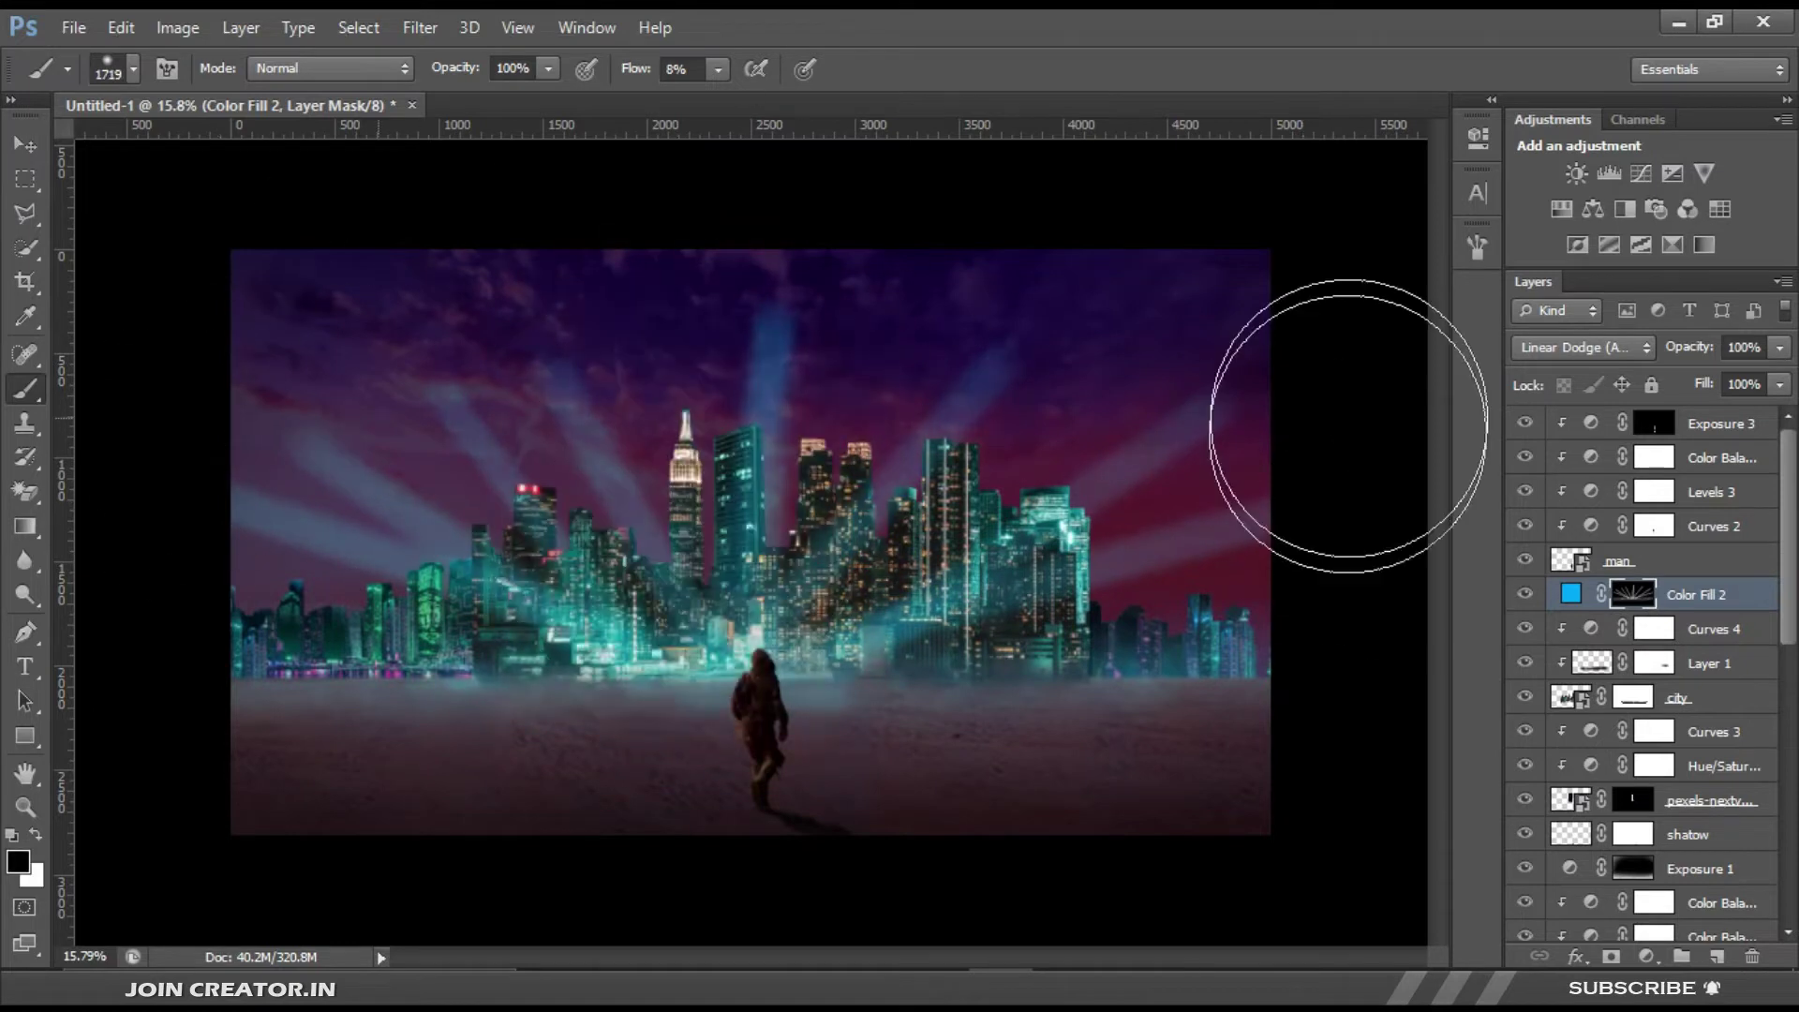
pyautogui.press('z')
# Step: Duplicate the blue glow fill layer and recolour the copy magenta
pyautogui.hotkey('ctrl', '0')
pyautogui.hotkey('ctrl', 'j')
pyautogui.doubleClick(1571, 592)
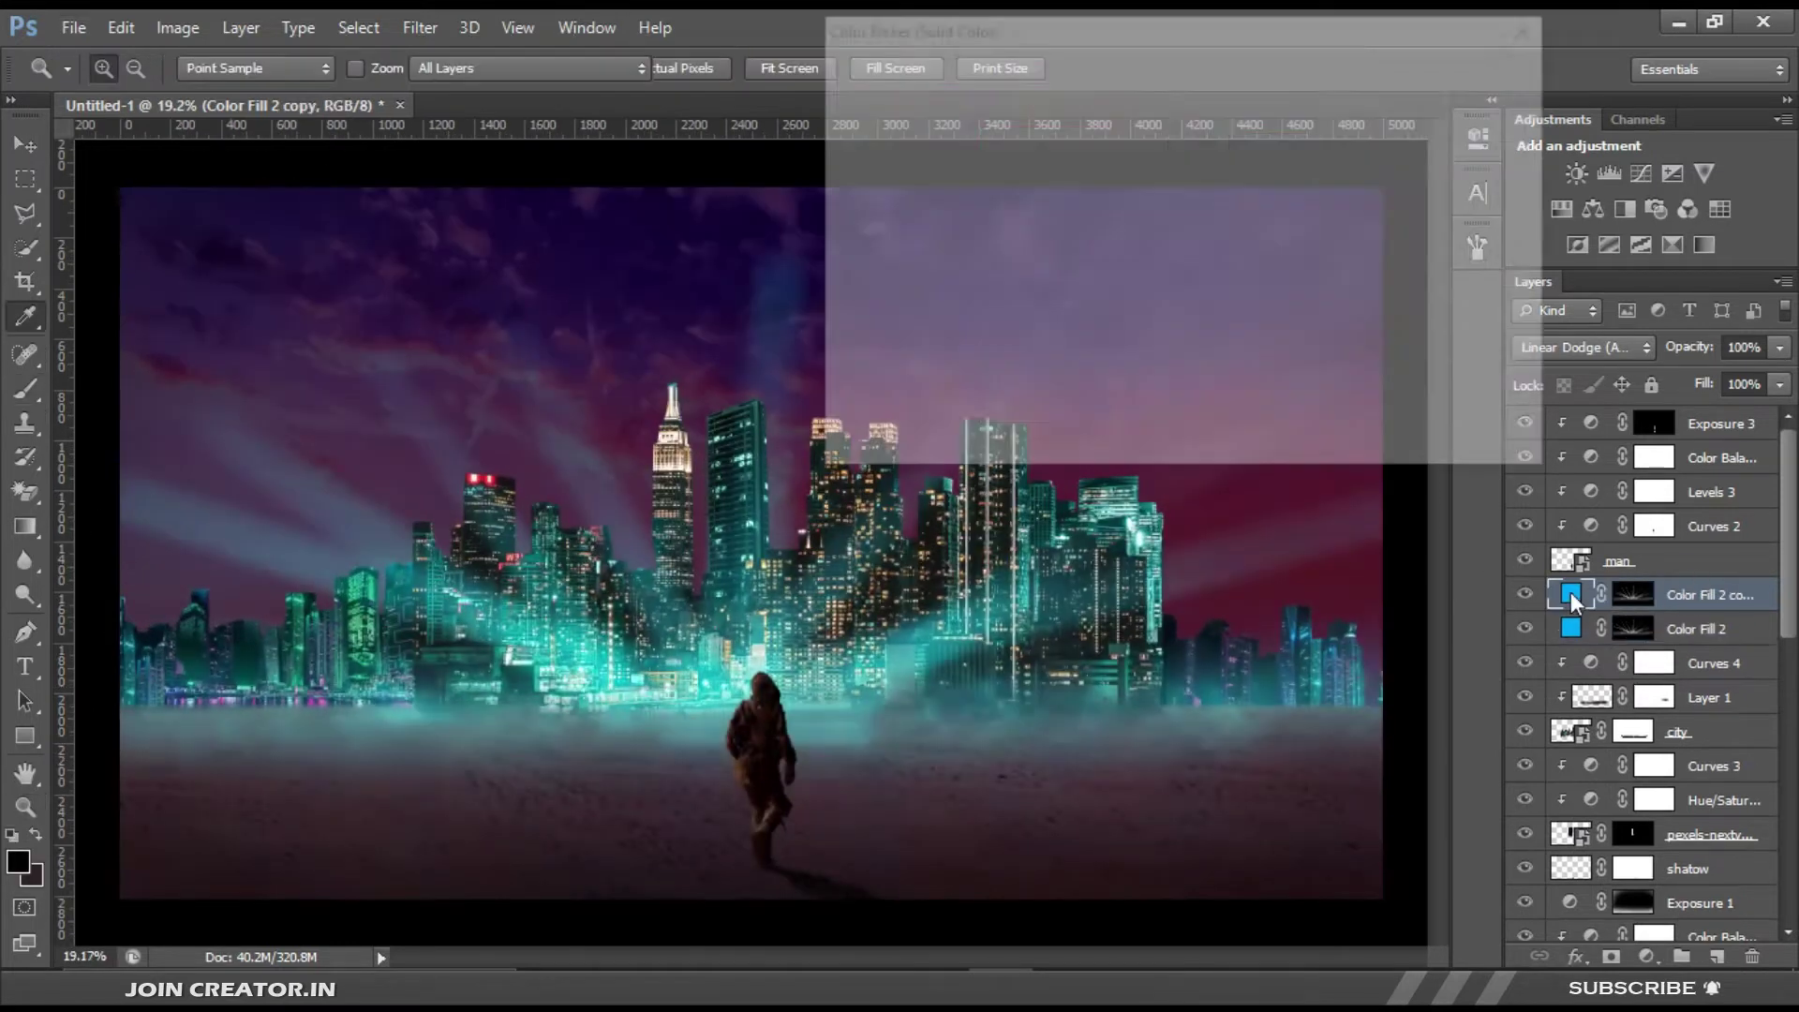
pyautogui.press('Return')
# Step: Draw and remove a rectangular marquee, then add a Curves adjustment layer
pyautogui.hotkey('ctrl', '-')
pyautogui.press('m')
pyautogui.moveTo(280, 277); pyautogui.dragTo(1223, 660)
pyautogui.press('b')
pyautogui.click(359, 27)
pyautogui.click(390, 82)
pyautogui.click(1640, 173)
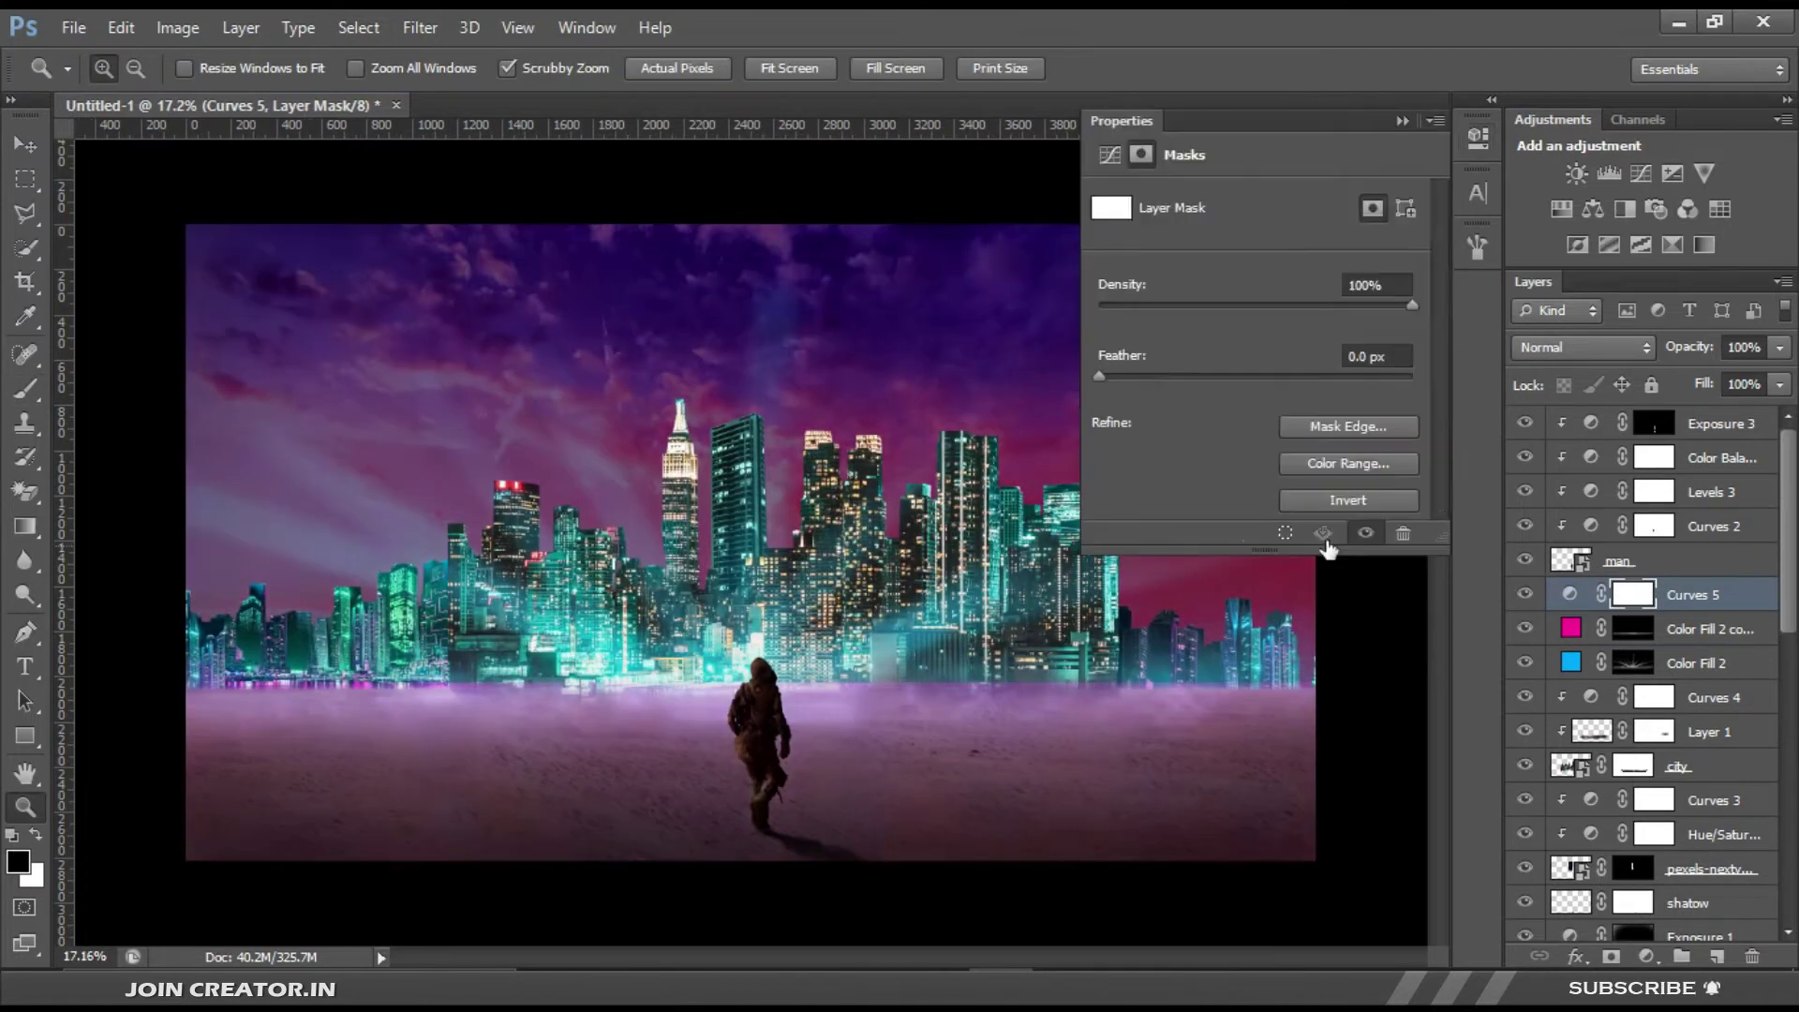
# Step: Invert the Curves 5 mask and paint the horizon haze brighter
pyautogui.hotkey('ctrl', 'i')
pyautogui.moveTo(573, 678); pyautogui.dragTo(195, 693)
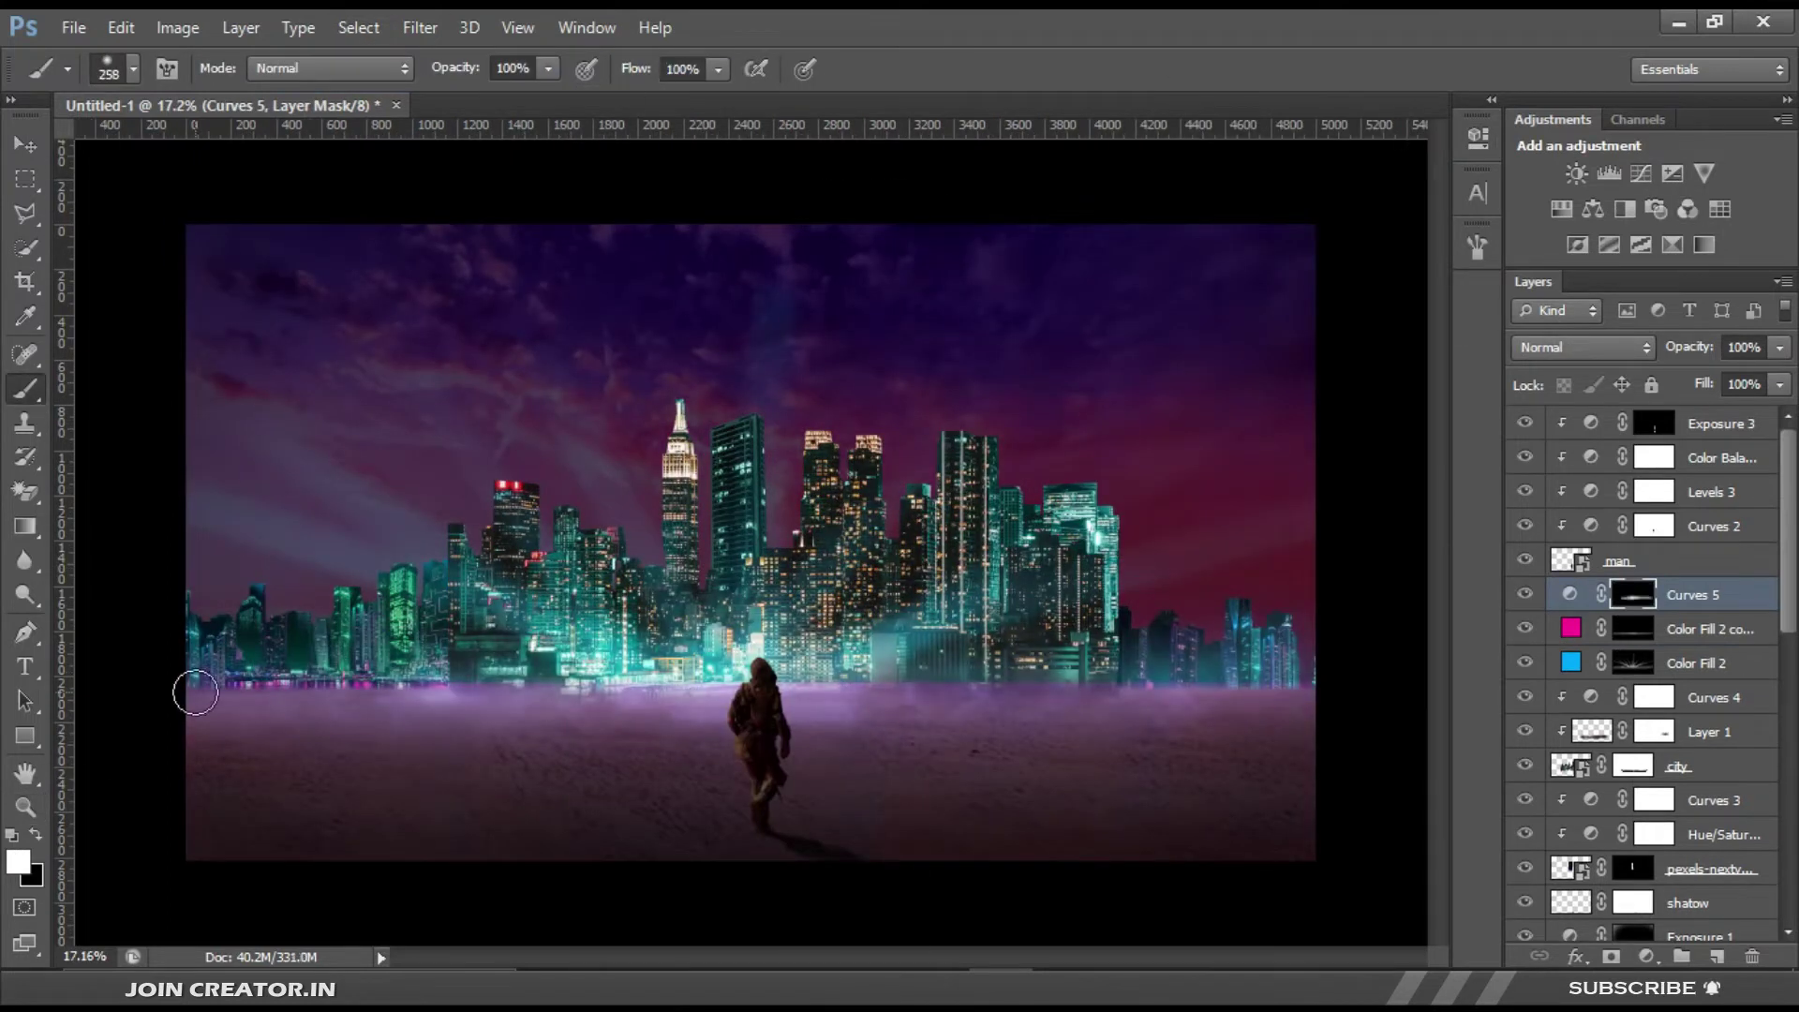
pyautogui.hotkey('ctrl', '-')
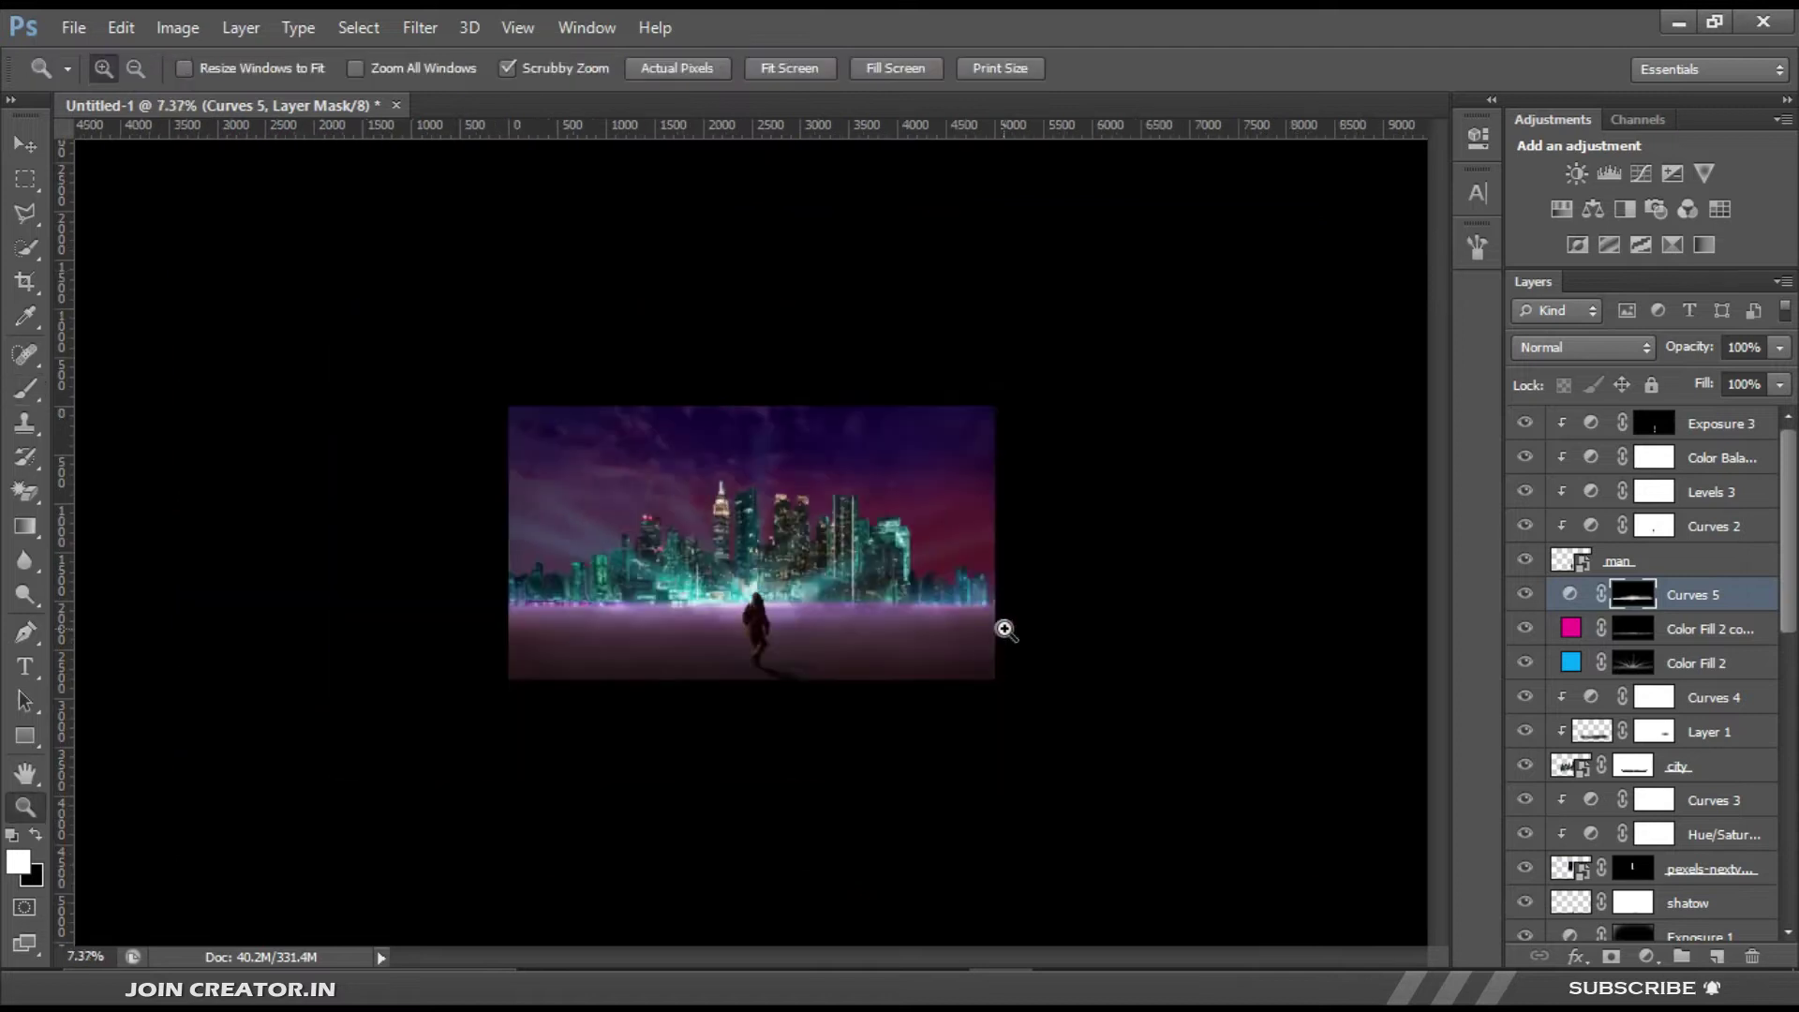
# Step: Above Color Fill 2, add a Hue/Saturation layer shifting Cyans by +45
pyautogui.click(1696, 663)
pyautogui.press('z')
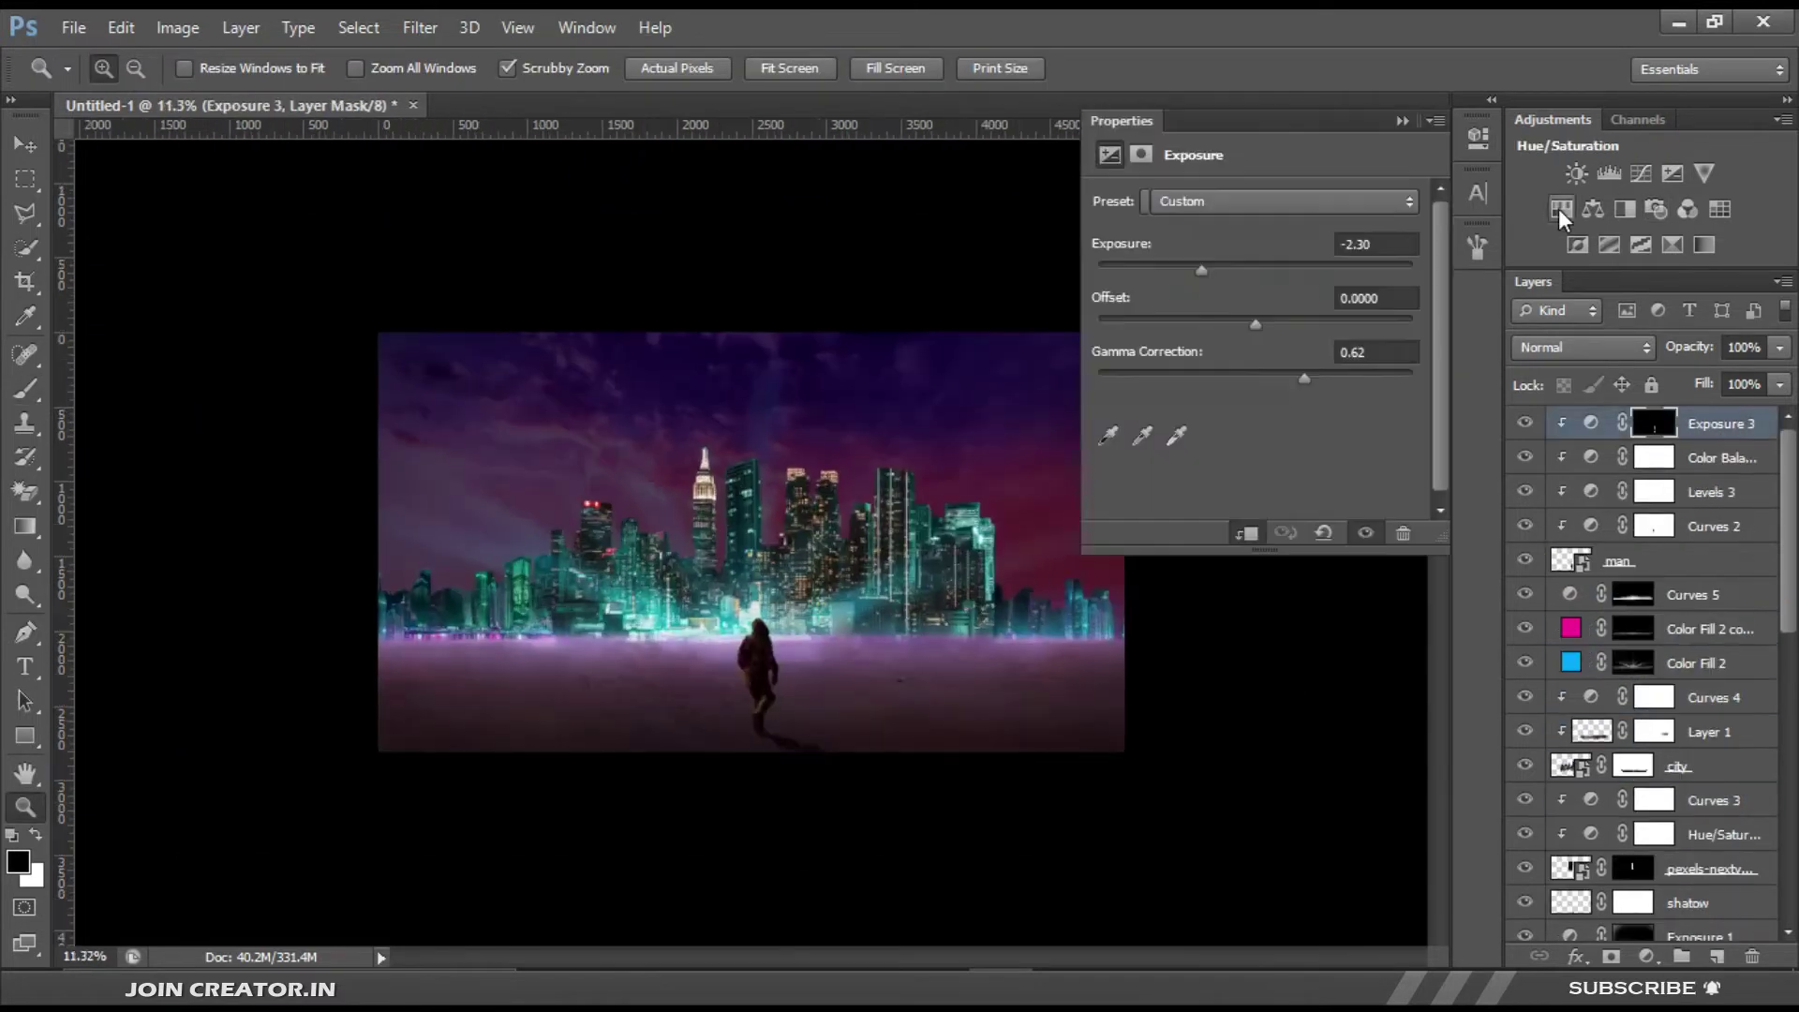
pyautogui.click(1560, 208)
pyautogui.moveTo(1260, 294); pyautogui.dragTo(1323, 300)
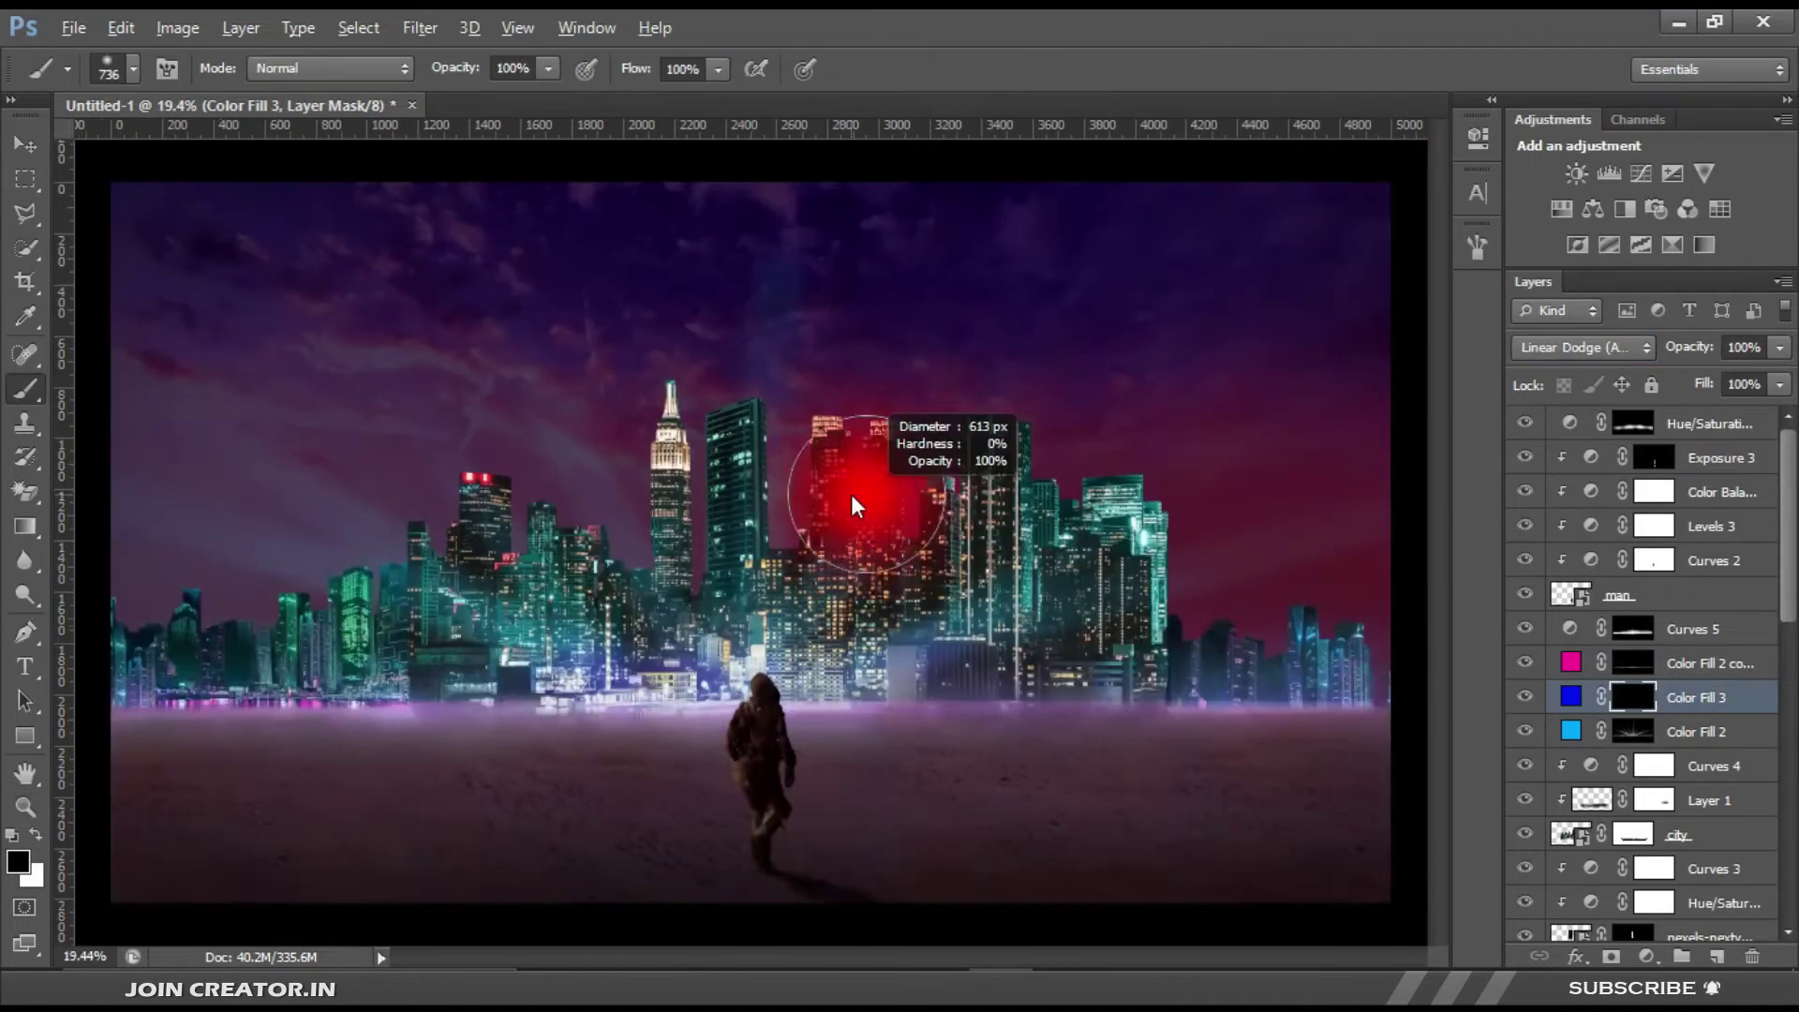
# Step: Adjust the fill layer's Blend If sliders so it blends with the city lights
pyautogui.rightClick(1689, 428)
pyautogui.click(1218, 125)
pyautogui.moveTo(1225, 546); pyautogui.dragTo(1277, 546)
pyautogui.click(1727, 88)
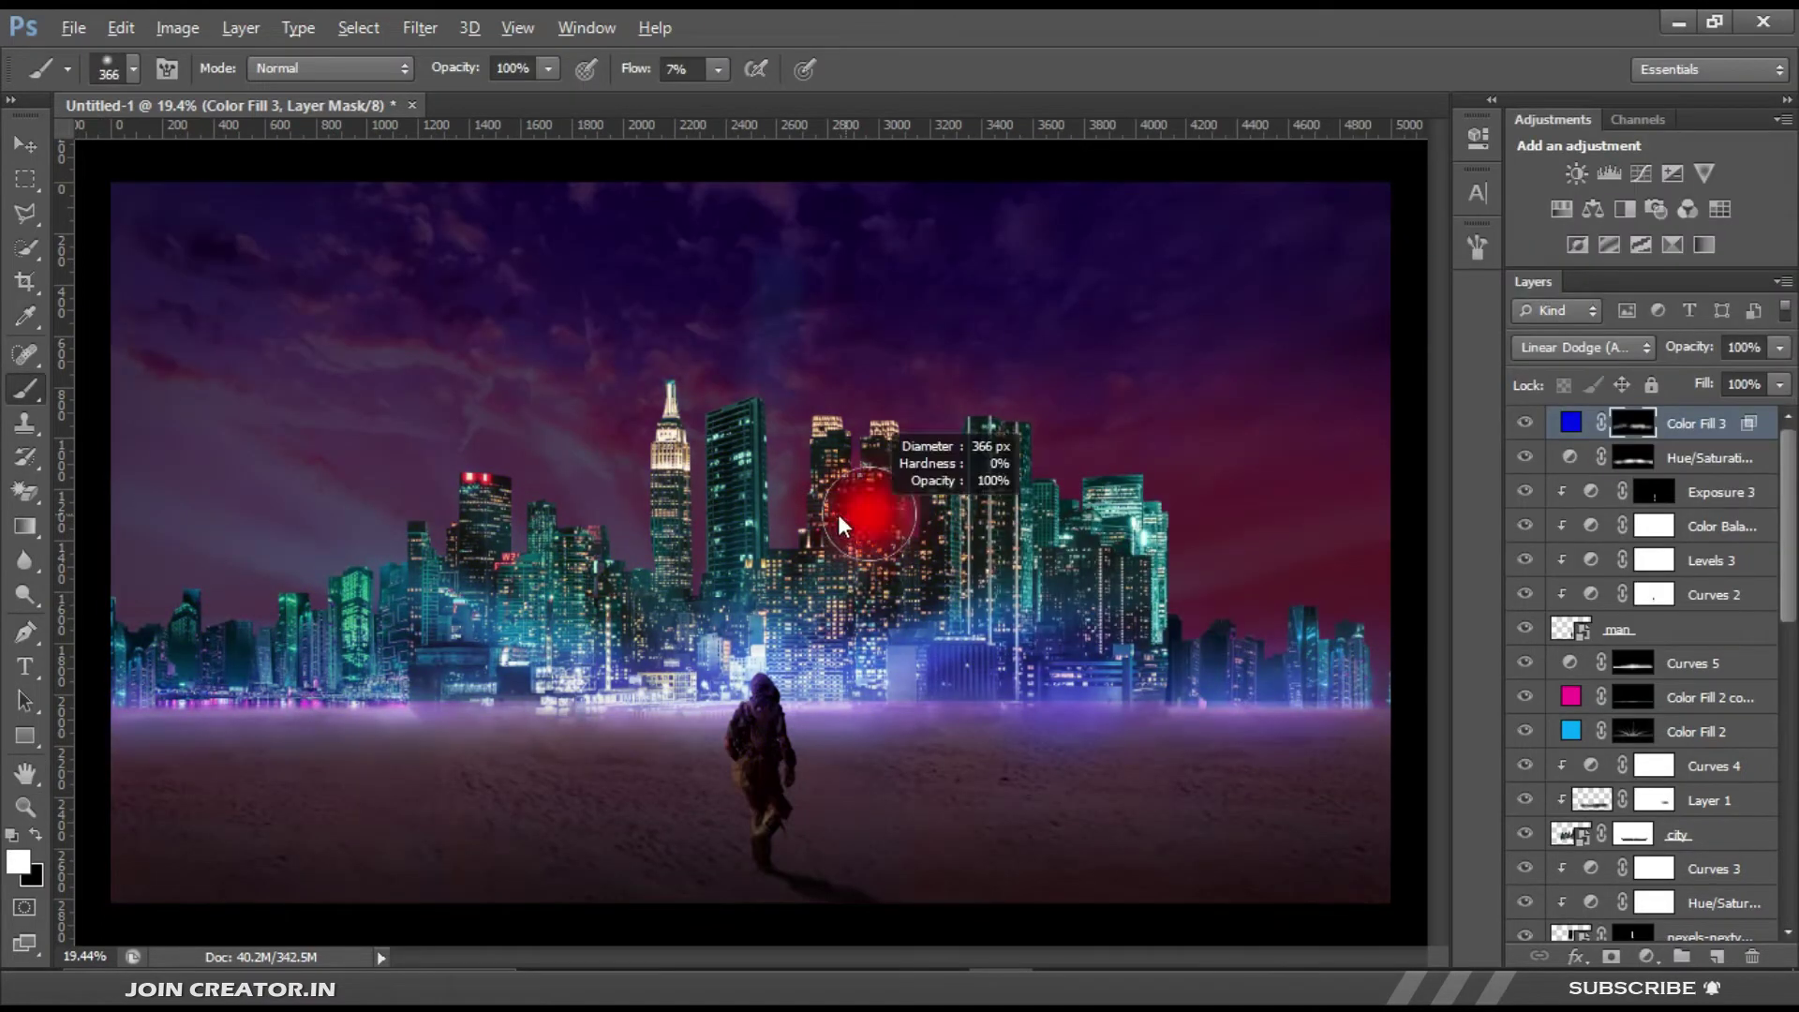
pyautogui.rightClick(939, 660)
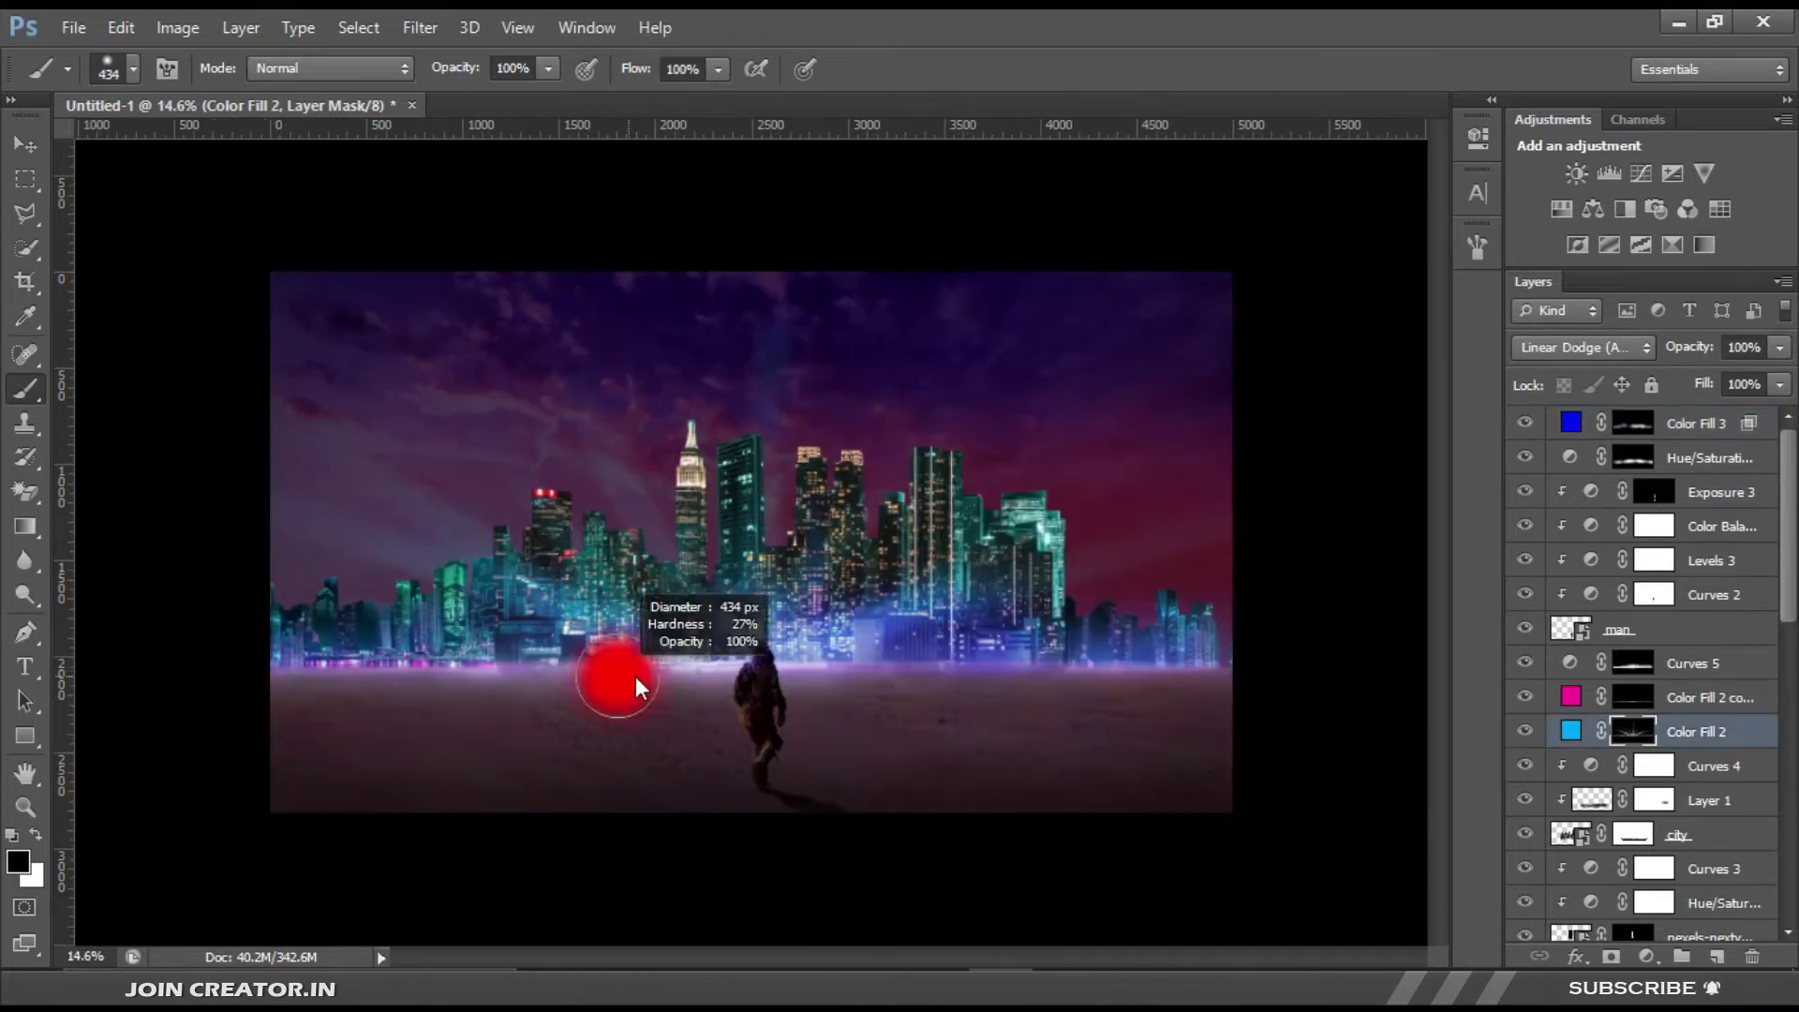
# Step: Add a Levels 6 adjustment layer that brightens the image
pyautogui.click(1687, 492)
pyautogui.click(1609, 174)
pyautogui.moveTo(1318, 396); pyautogui.dragTo(1250, 391)
pyautogui.doubleClick(1724, 492)
pyautogui.click(1615, 92)
# Step: Set a white brush for the Levels mask and zoom out to see more image
pyautogui.click(459, 678)
pyautogui.press('b')
pyautogui.press('x')
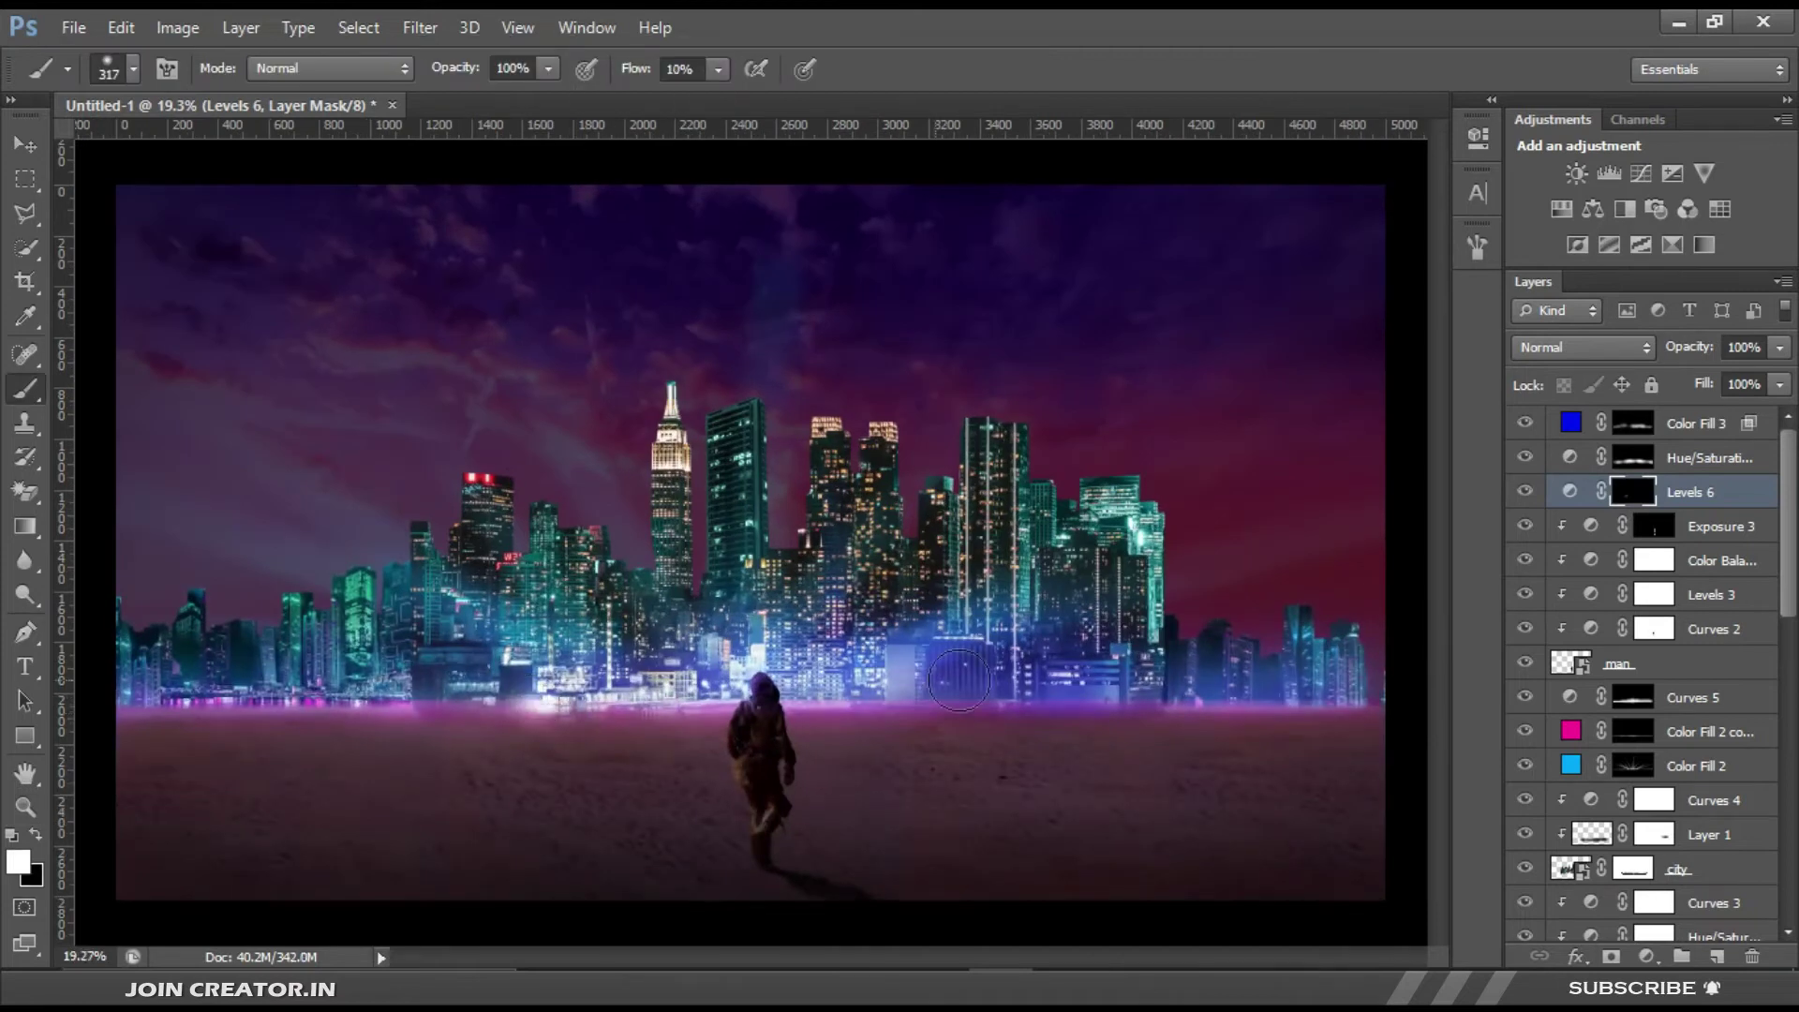
pyautogui.press('z')
pyautogui.keyDown('alt'); pyautogui.click(1165, 707); pyautogui.keyUp('alt')
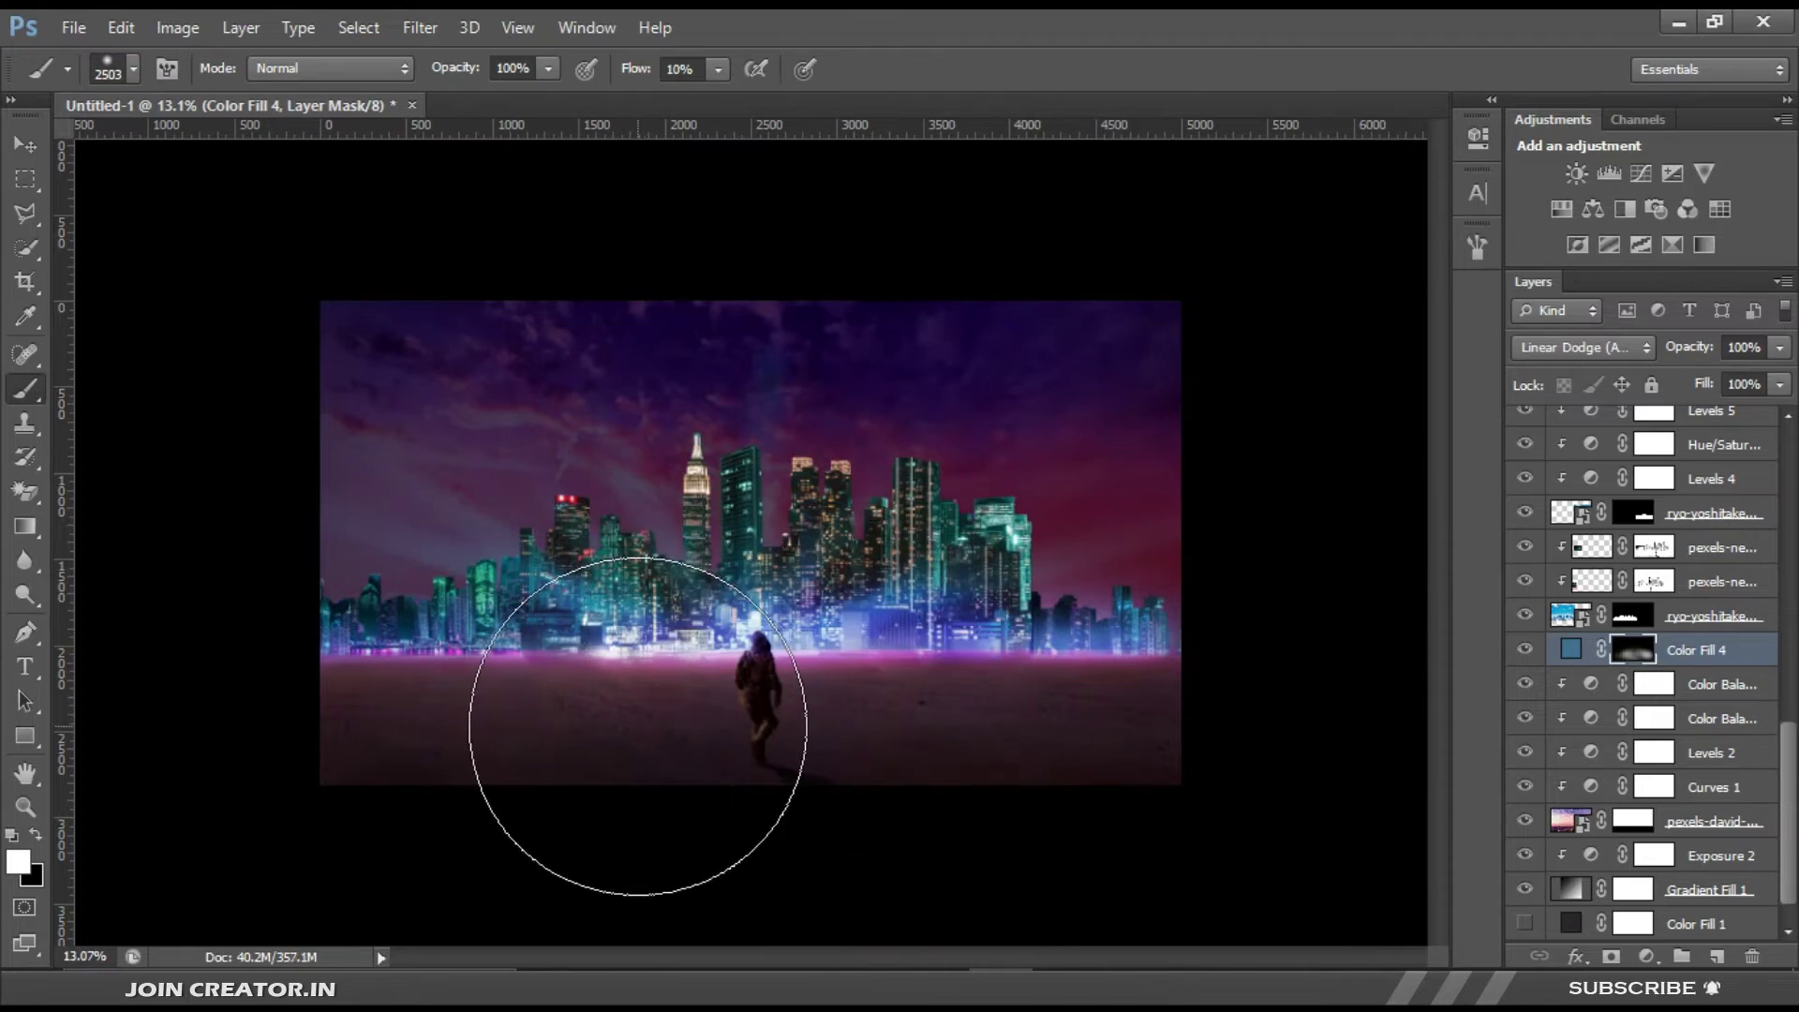
# Step: Recolour Color Fill 4 to bright blue
pyautogui.doubleClick(1584, 659)
pyautogui.press('z')
pyautogui.scroll(-2, 1057, 740)
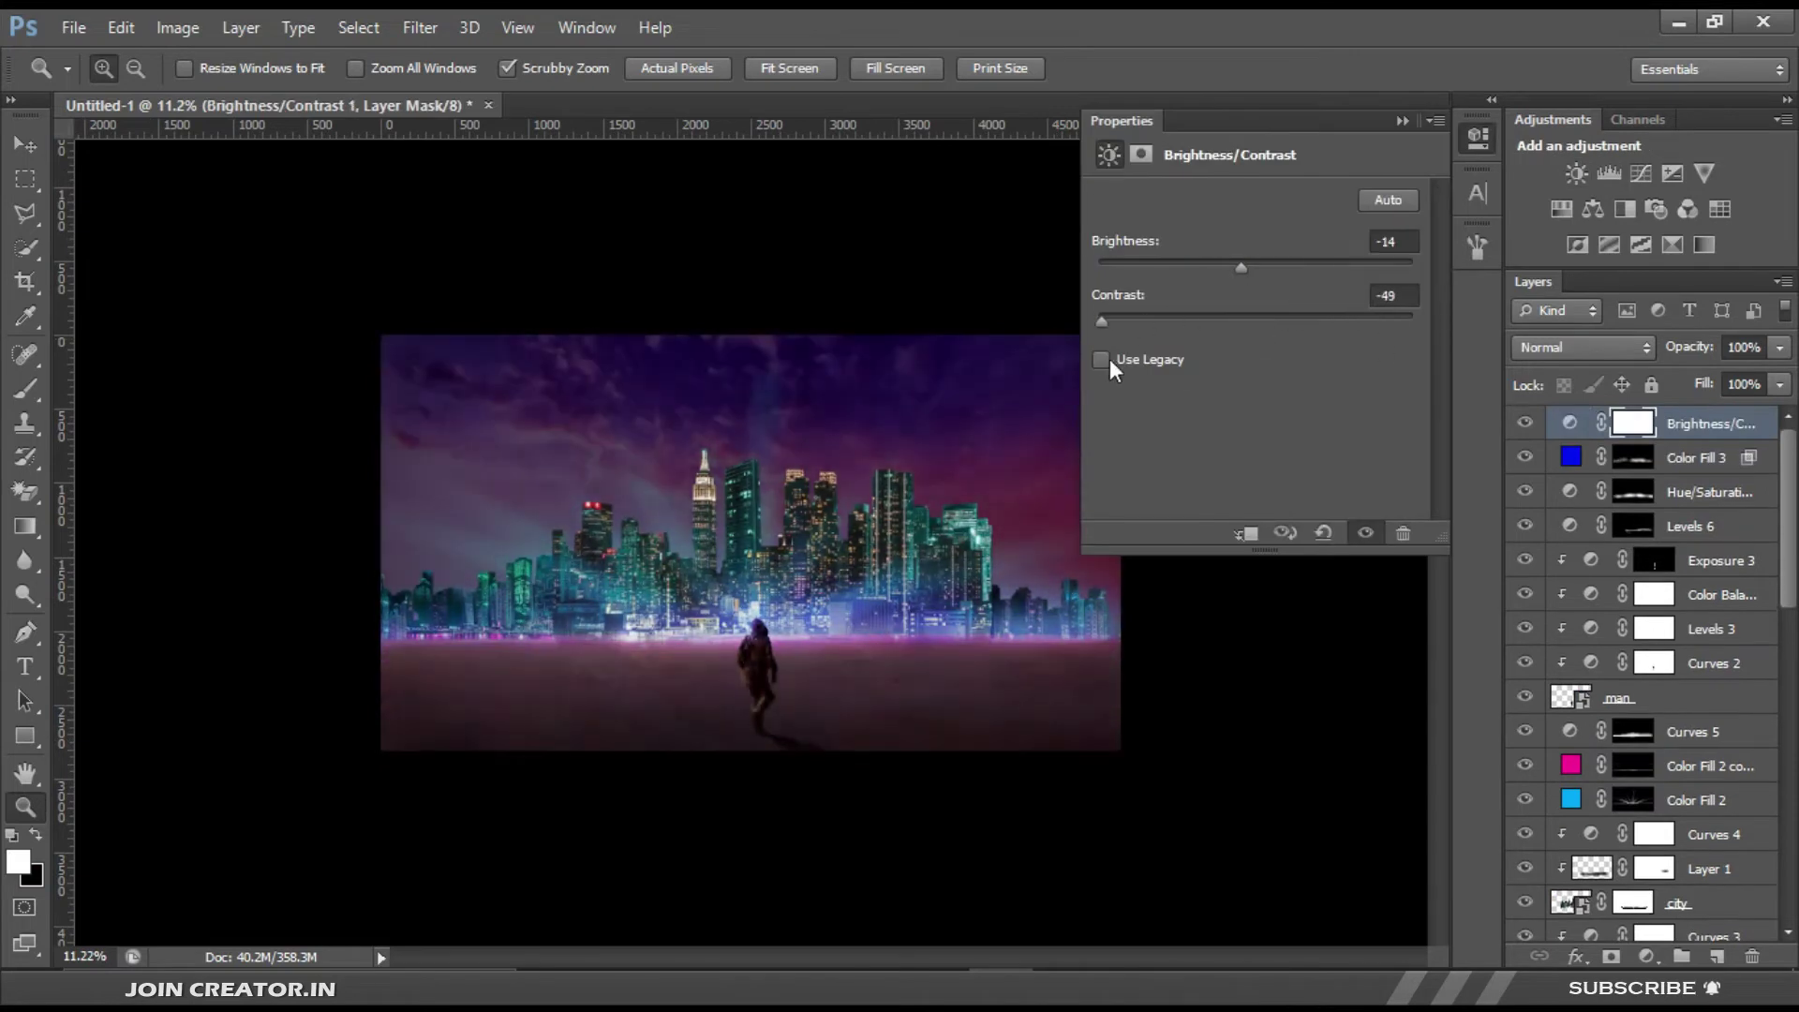
# Step: Invert the Brightness/Contrast mask to black and brush glow over the city centre
pyautogui.hotkey('ctrl', 'i')
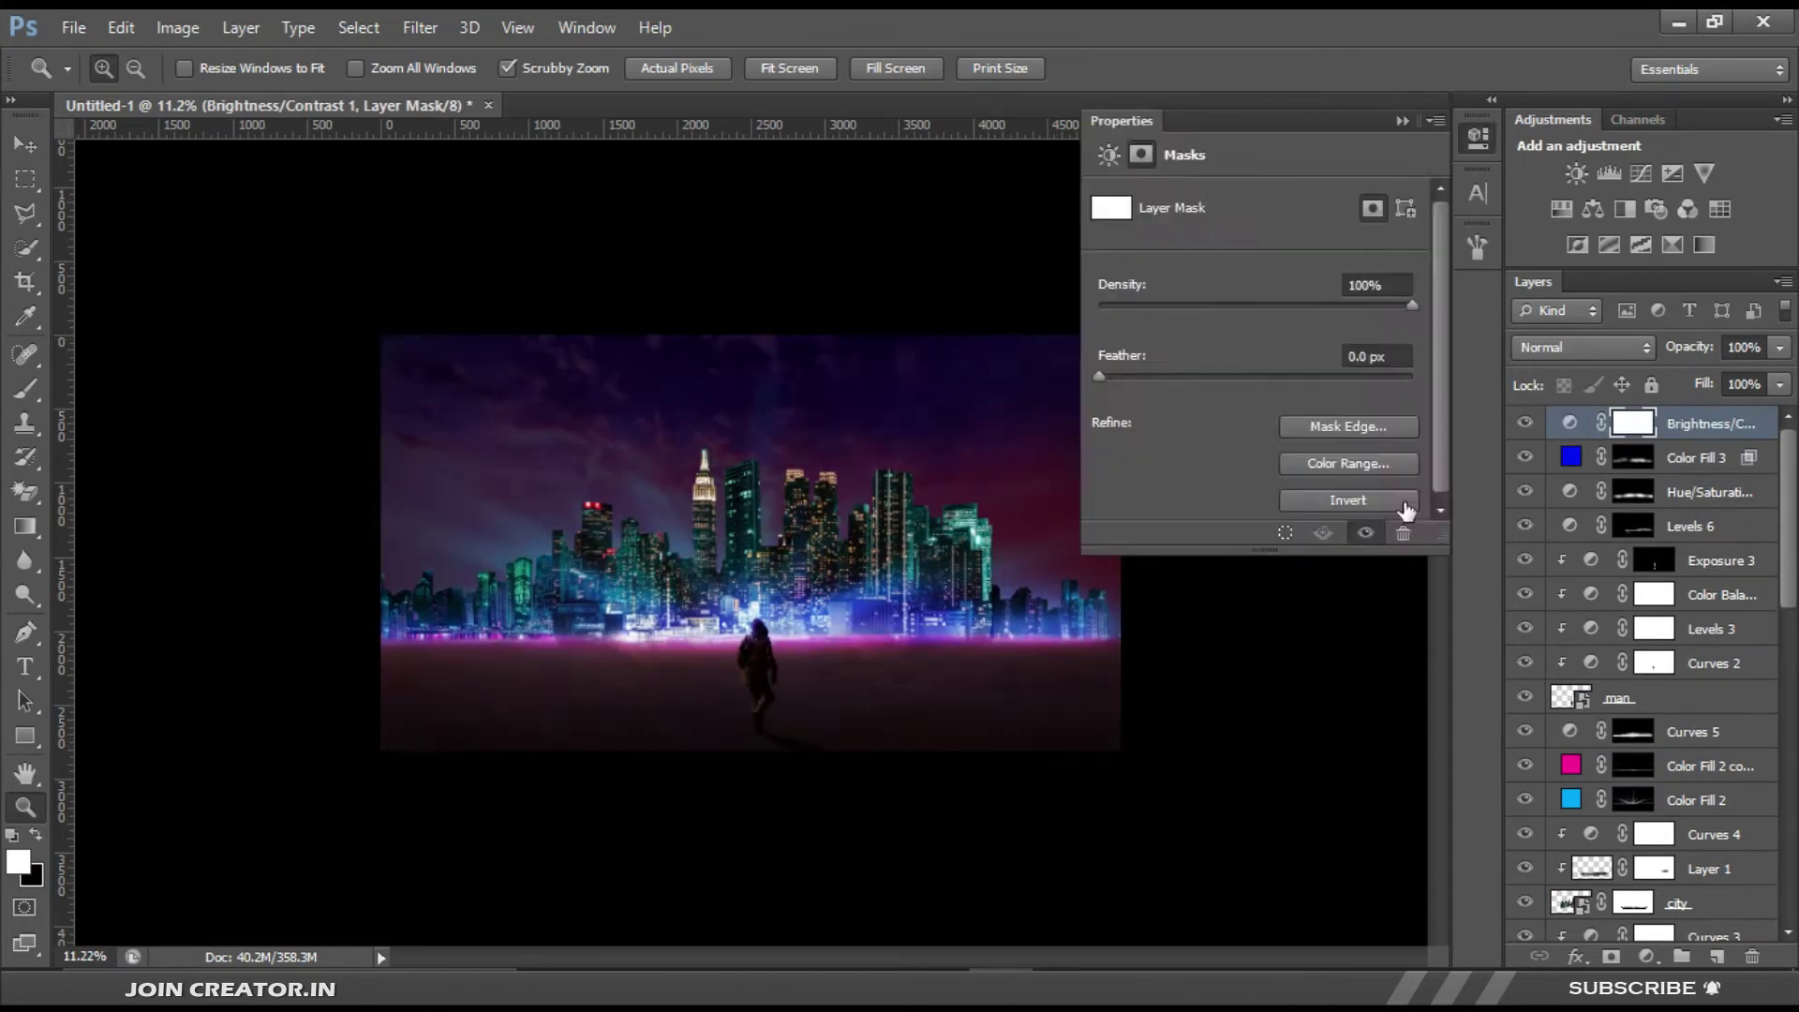
pyautogui.press('b')
pyautogui.scroll(2, 1122, 342)
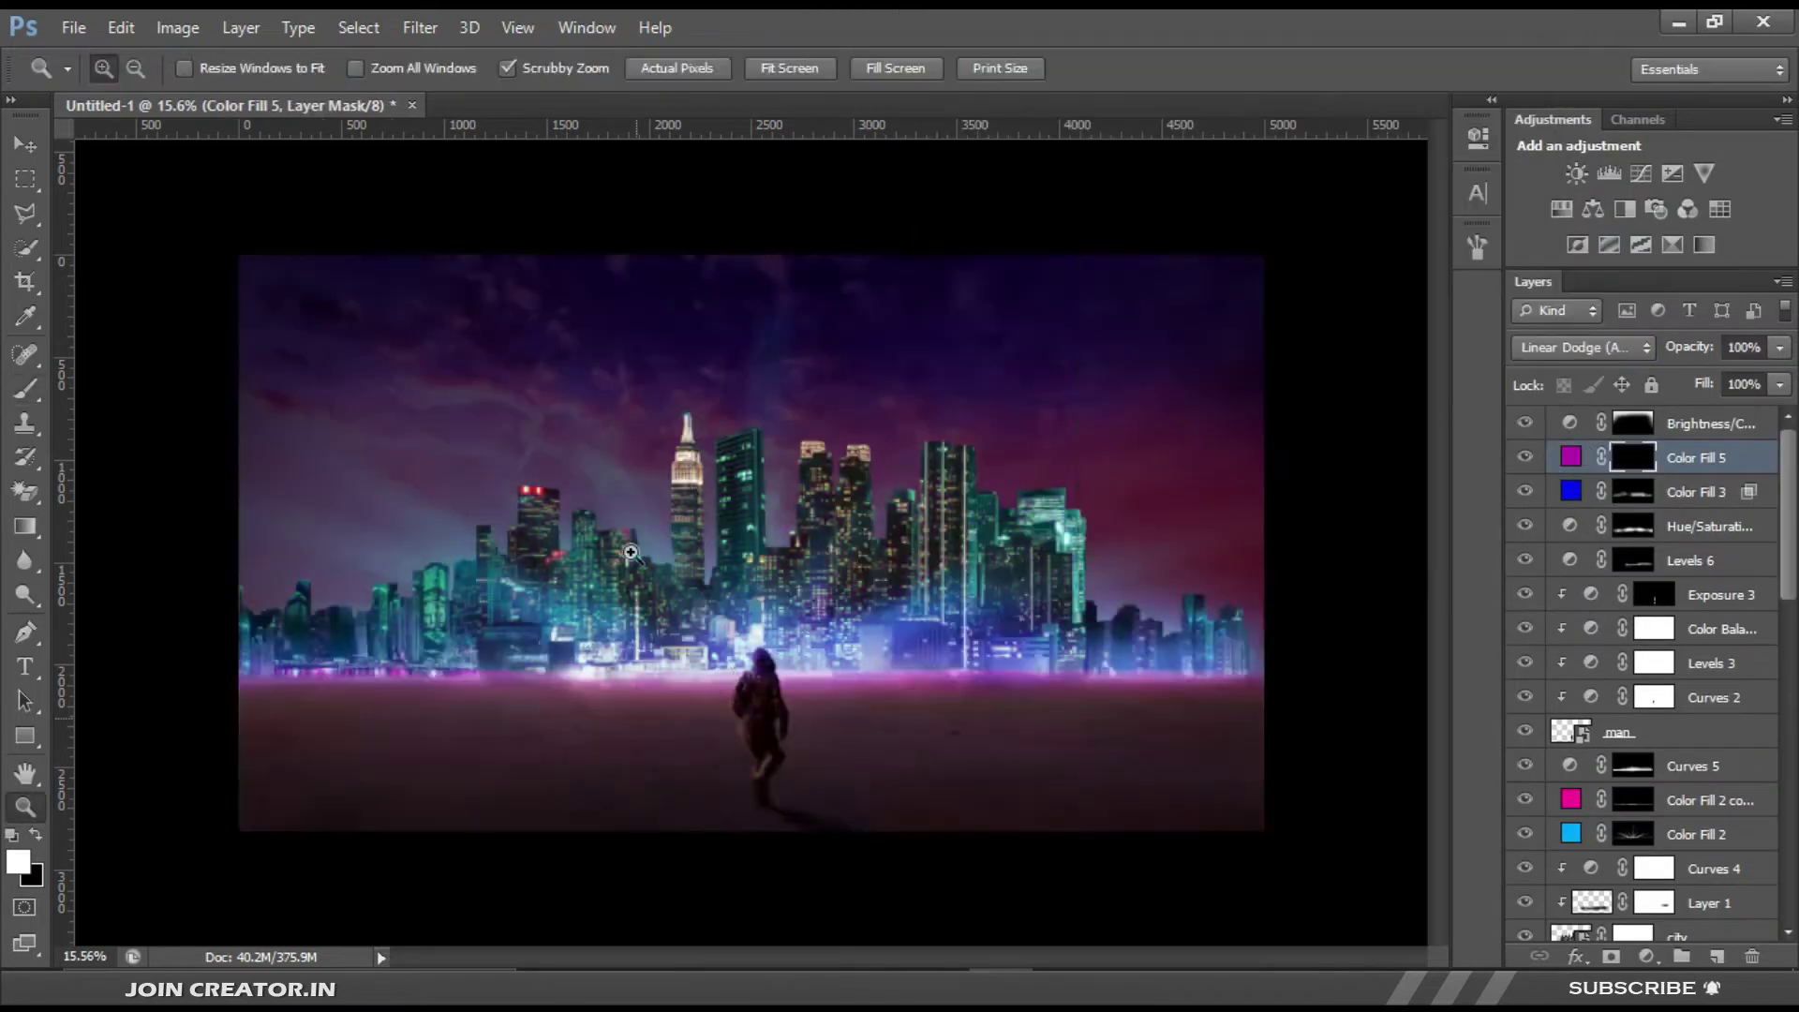
pyautogui.moveTo(630, 553); pyautogui.dragTo(656, 553)
pyautogui.press('b')
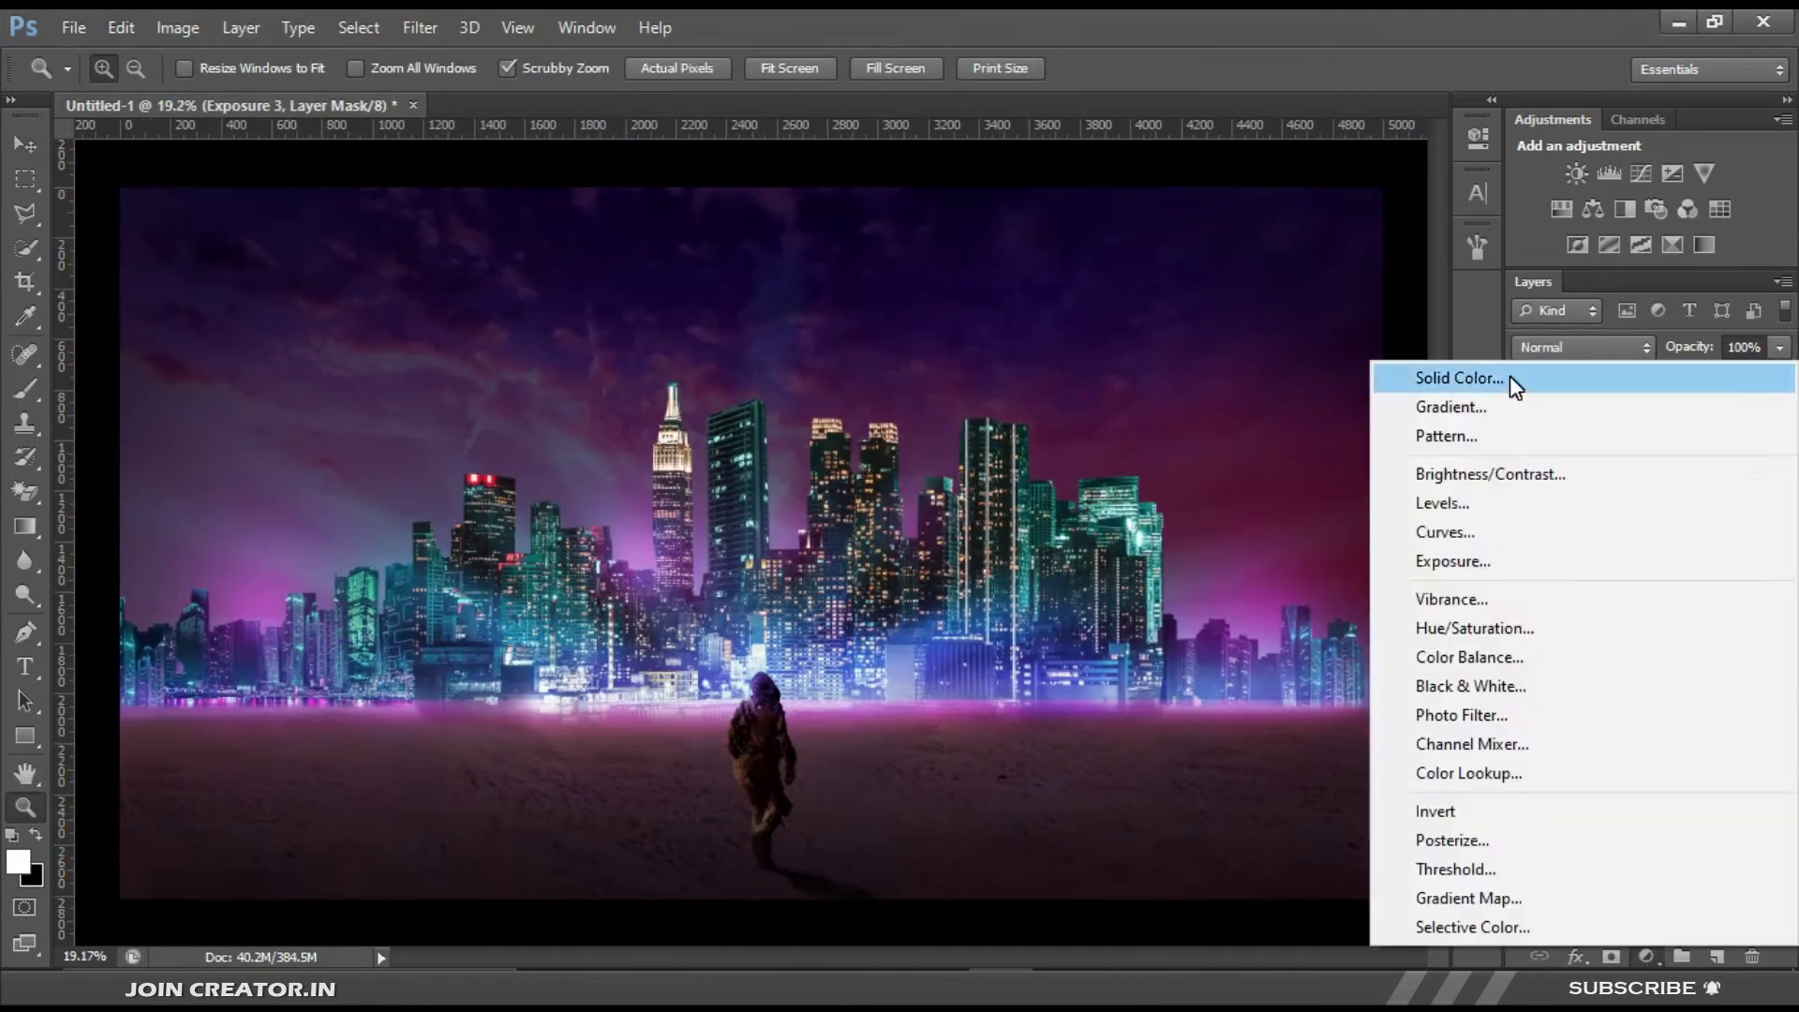
# Step: Add a red Solid Color fill layer for a neon building glow, then zoom out
pyautogui.click(1509, 377)
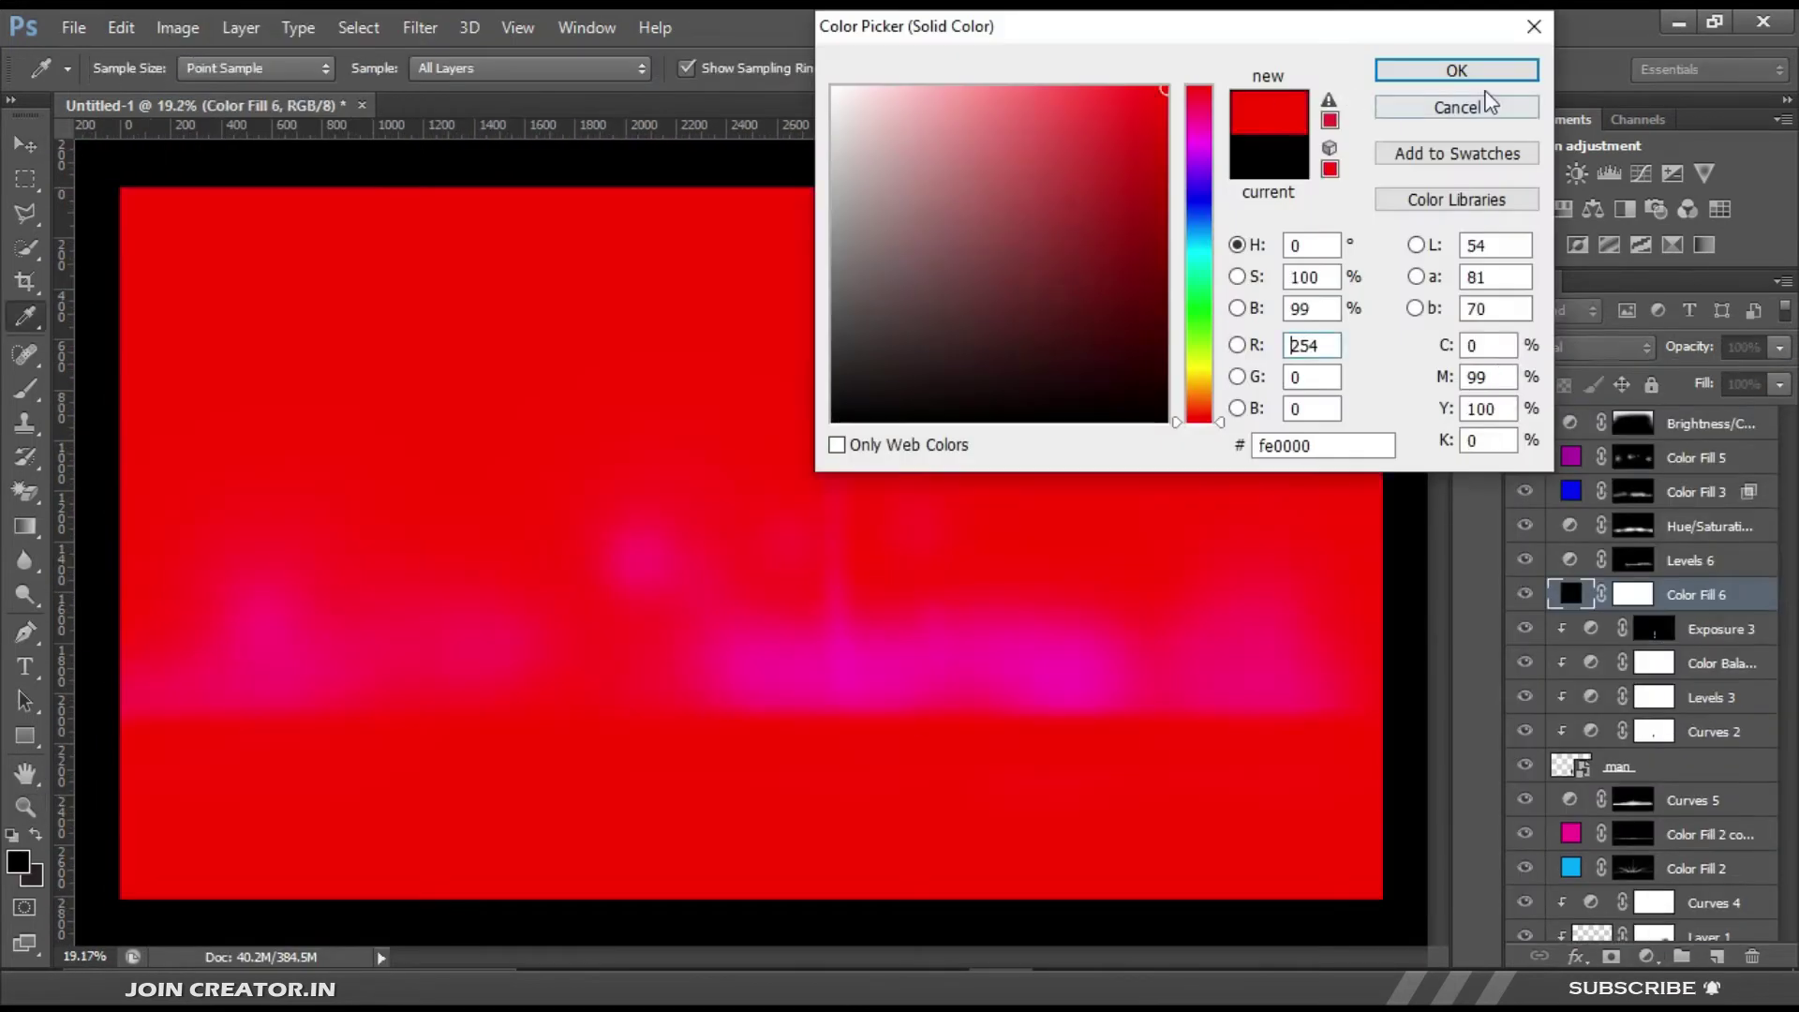
pyautogui.click(1486, 75)
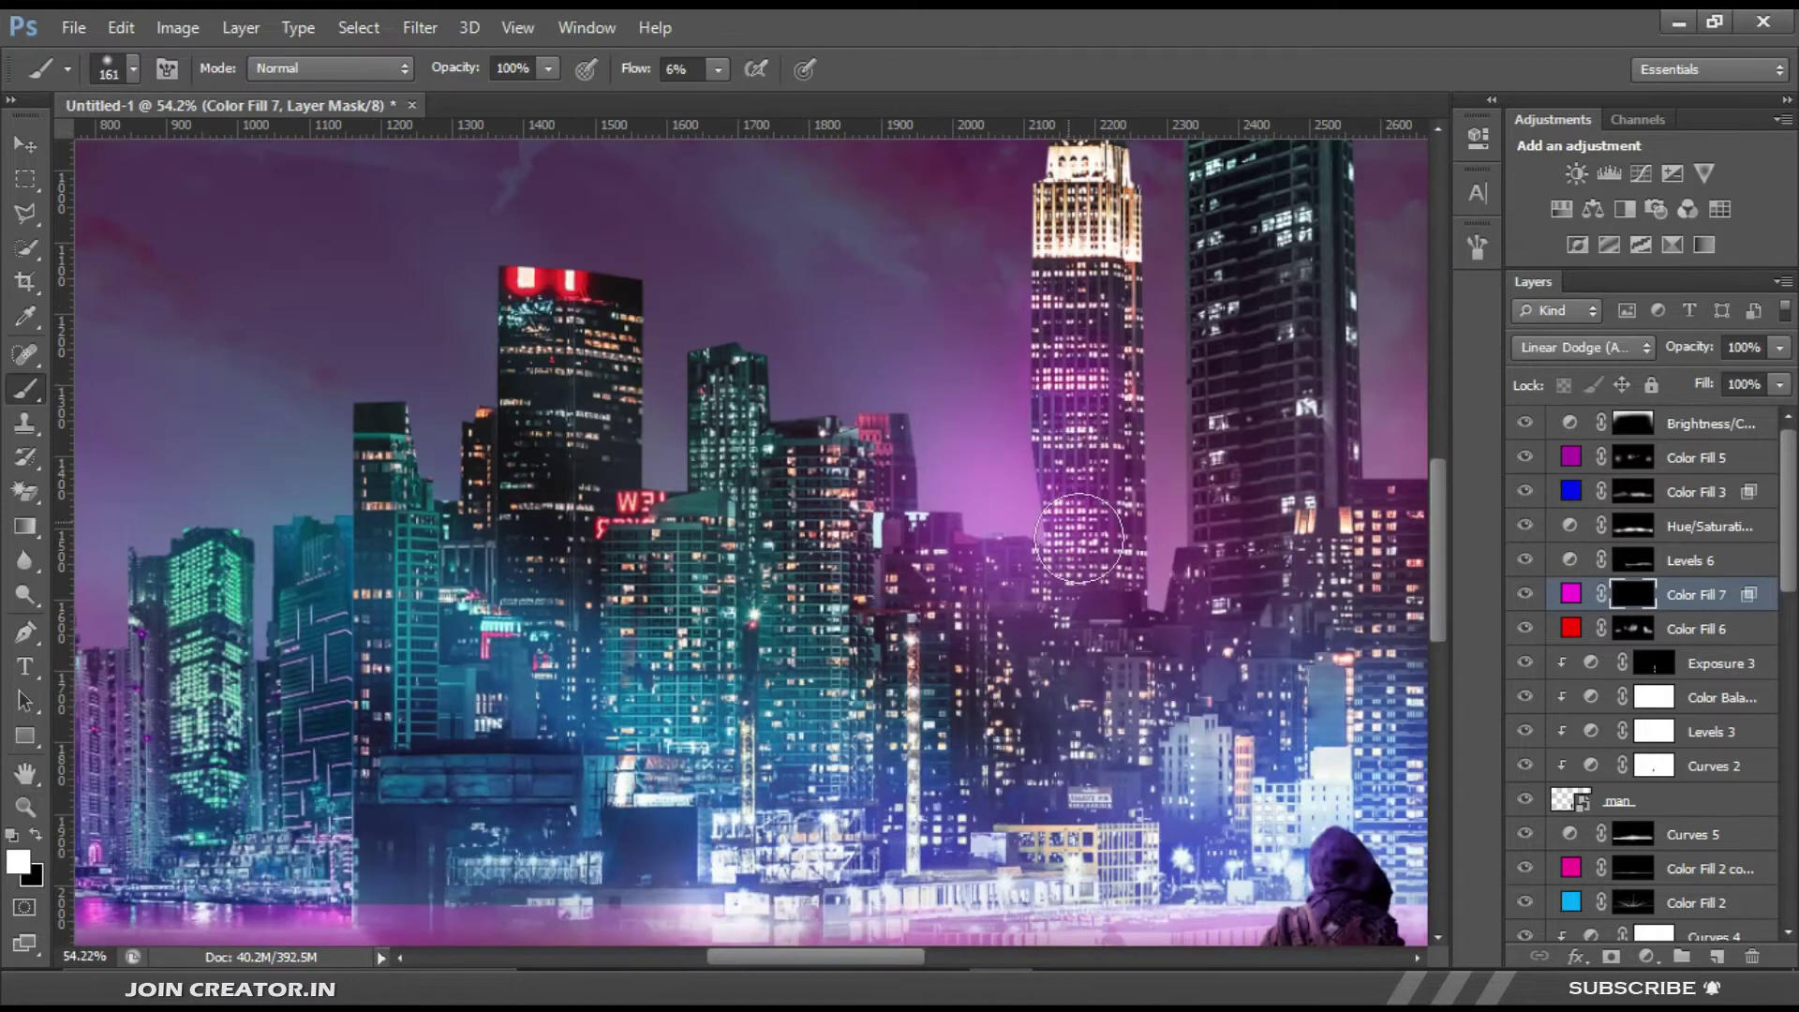
pyautogui.hscroll(10, 656, 640)
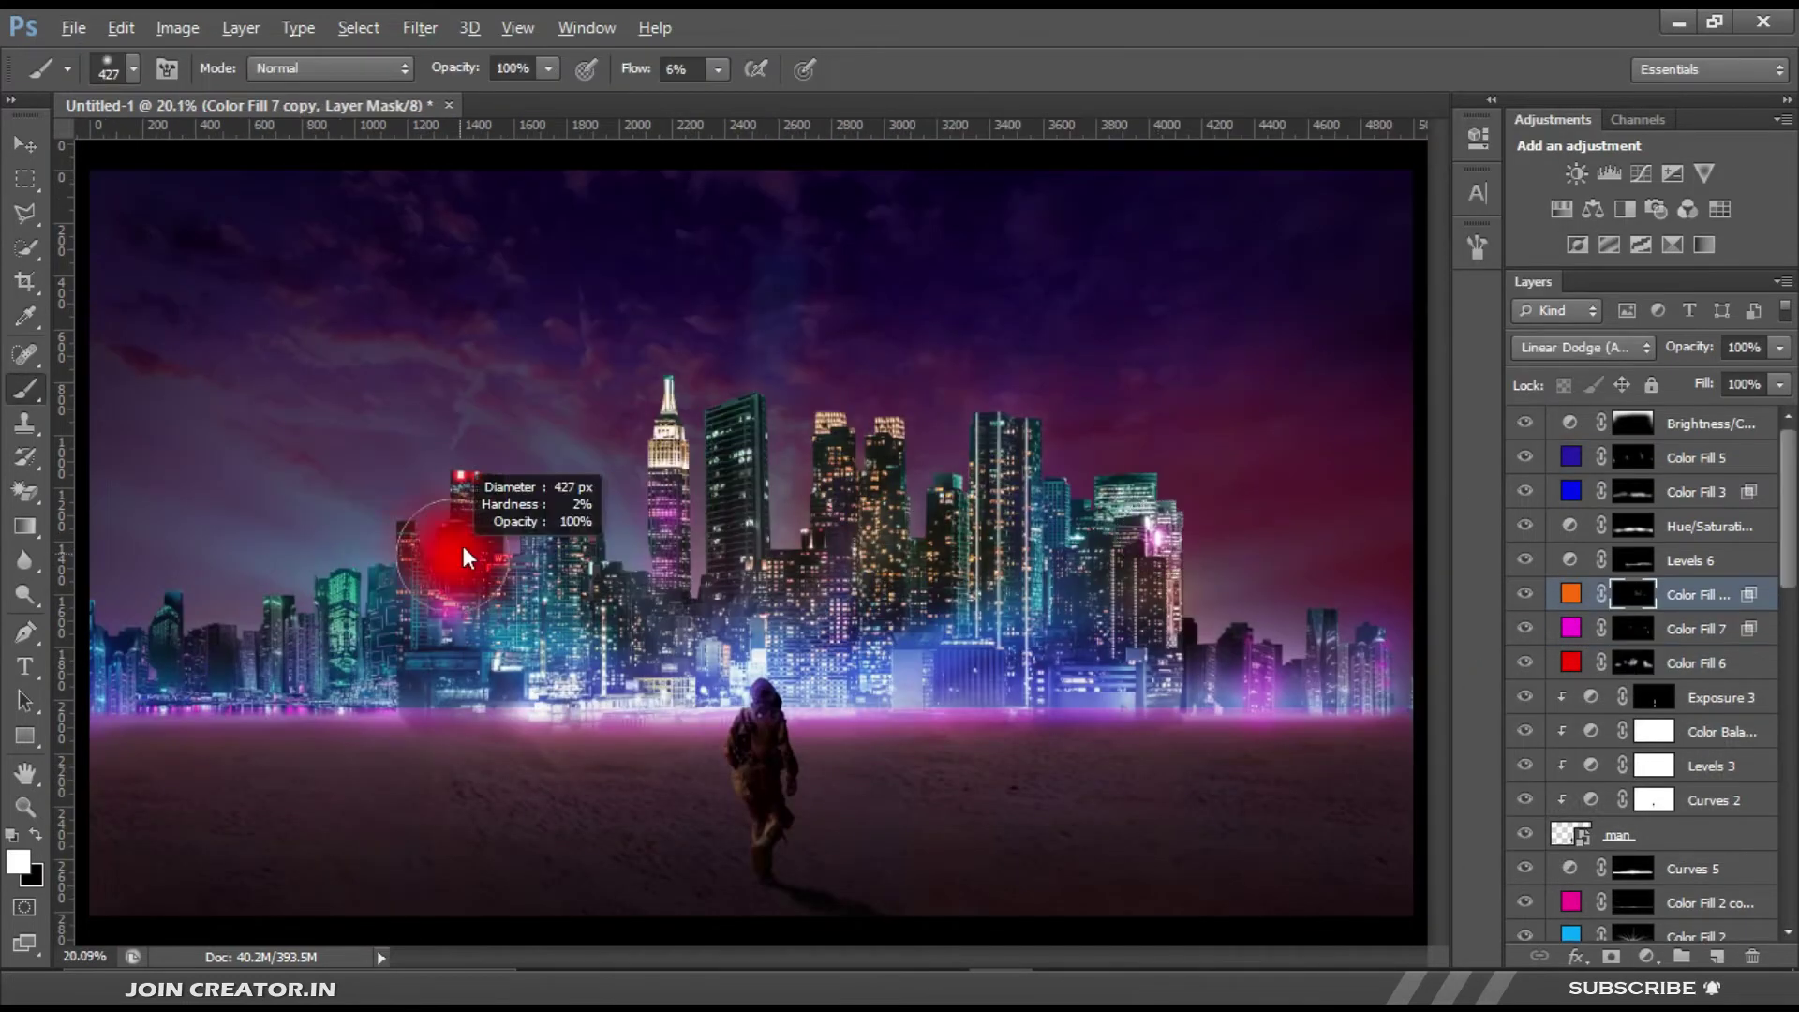
pyautogui.press('z')
pyautogui.moveTo(1021, 682); pyautogui.dragTo(975, 682)
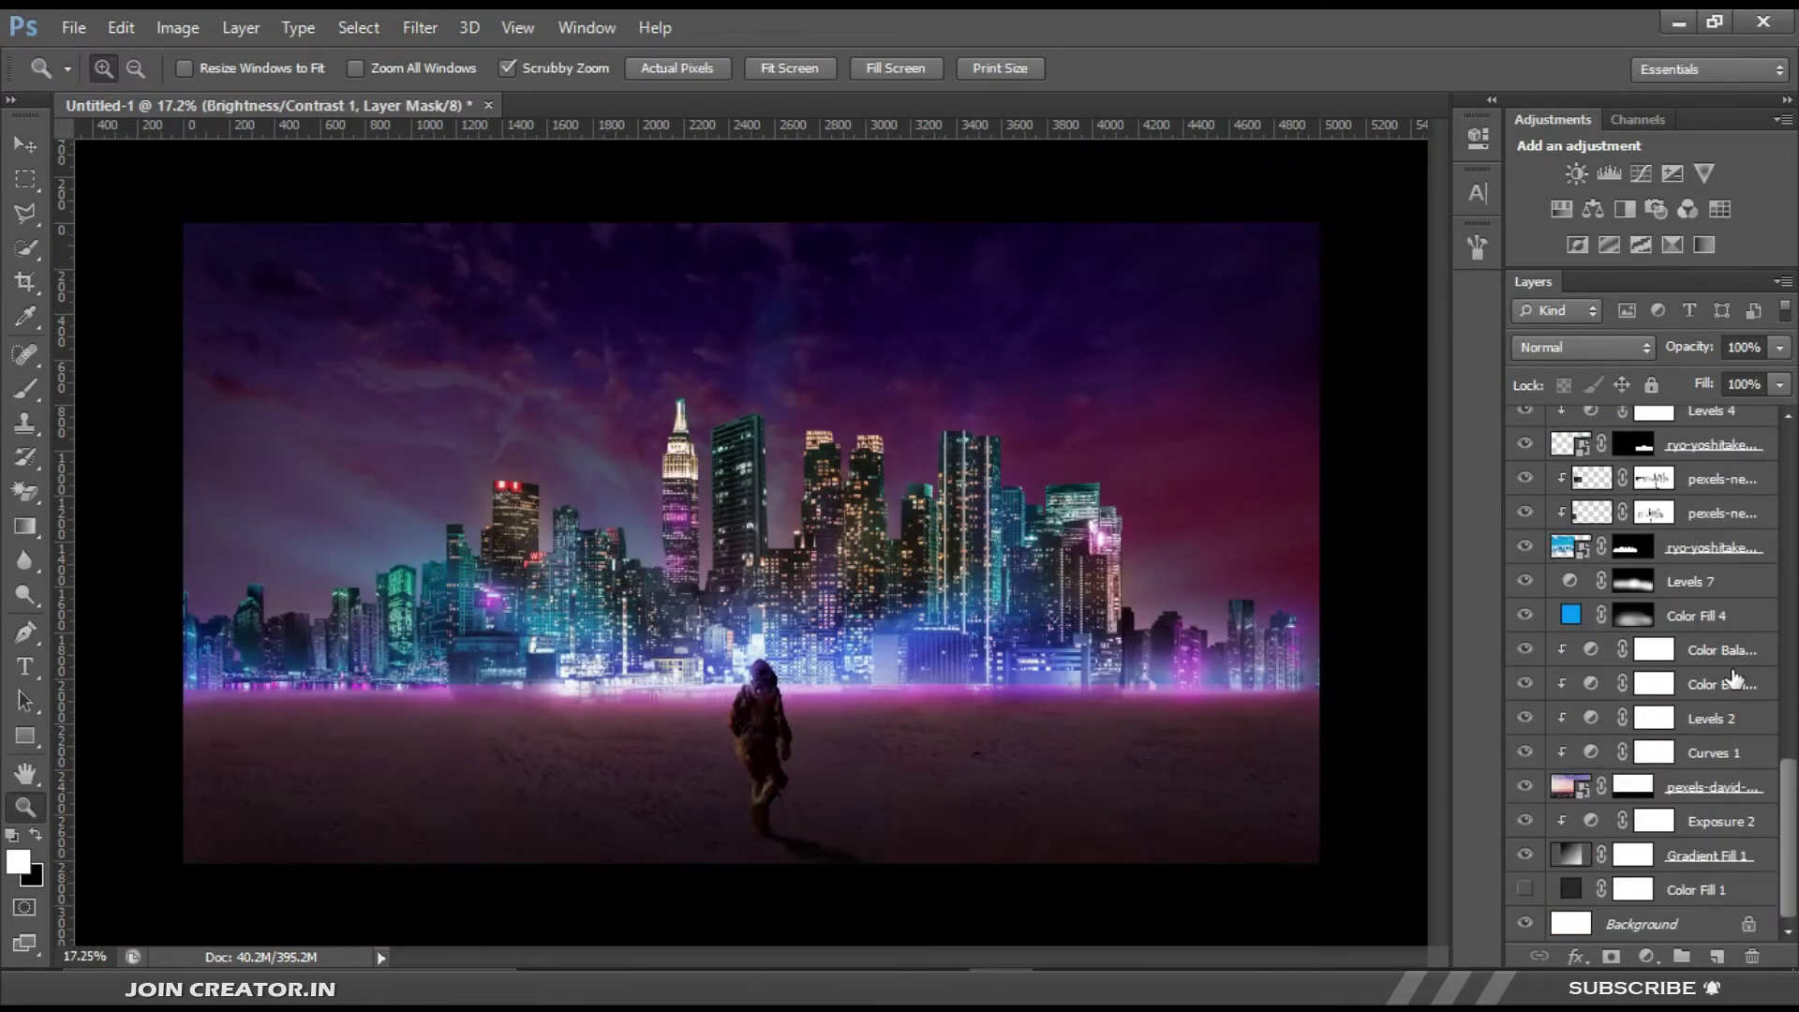
# Step: Stamp a merged copy of all visible layers and marquee-select part of it
pyautogui.rightClick(1687, 424)
pyautogui.click(1125, 678)
pyautogui.press('m')
pyautogui.moveTo(193, 360); pyautogui.dragTo(1374, 712)
# Step: Flip the merged copy vertically and move it down below the horizon
pyautogui.hotkey('ctrl', 't')
pyautogui.rightClick(841, 371)
pyautogui.click(900, 801)
pyautogui.moveTo(862, 440); pyautogui.dragTo(856, 731)
pyautogui.hotkey('ctrl', '-')
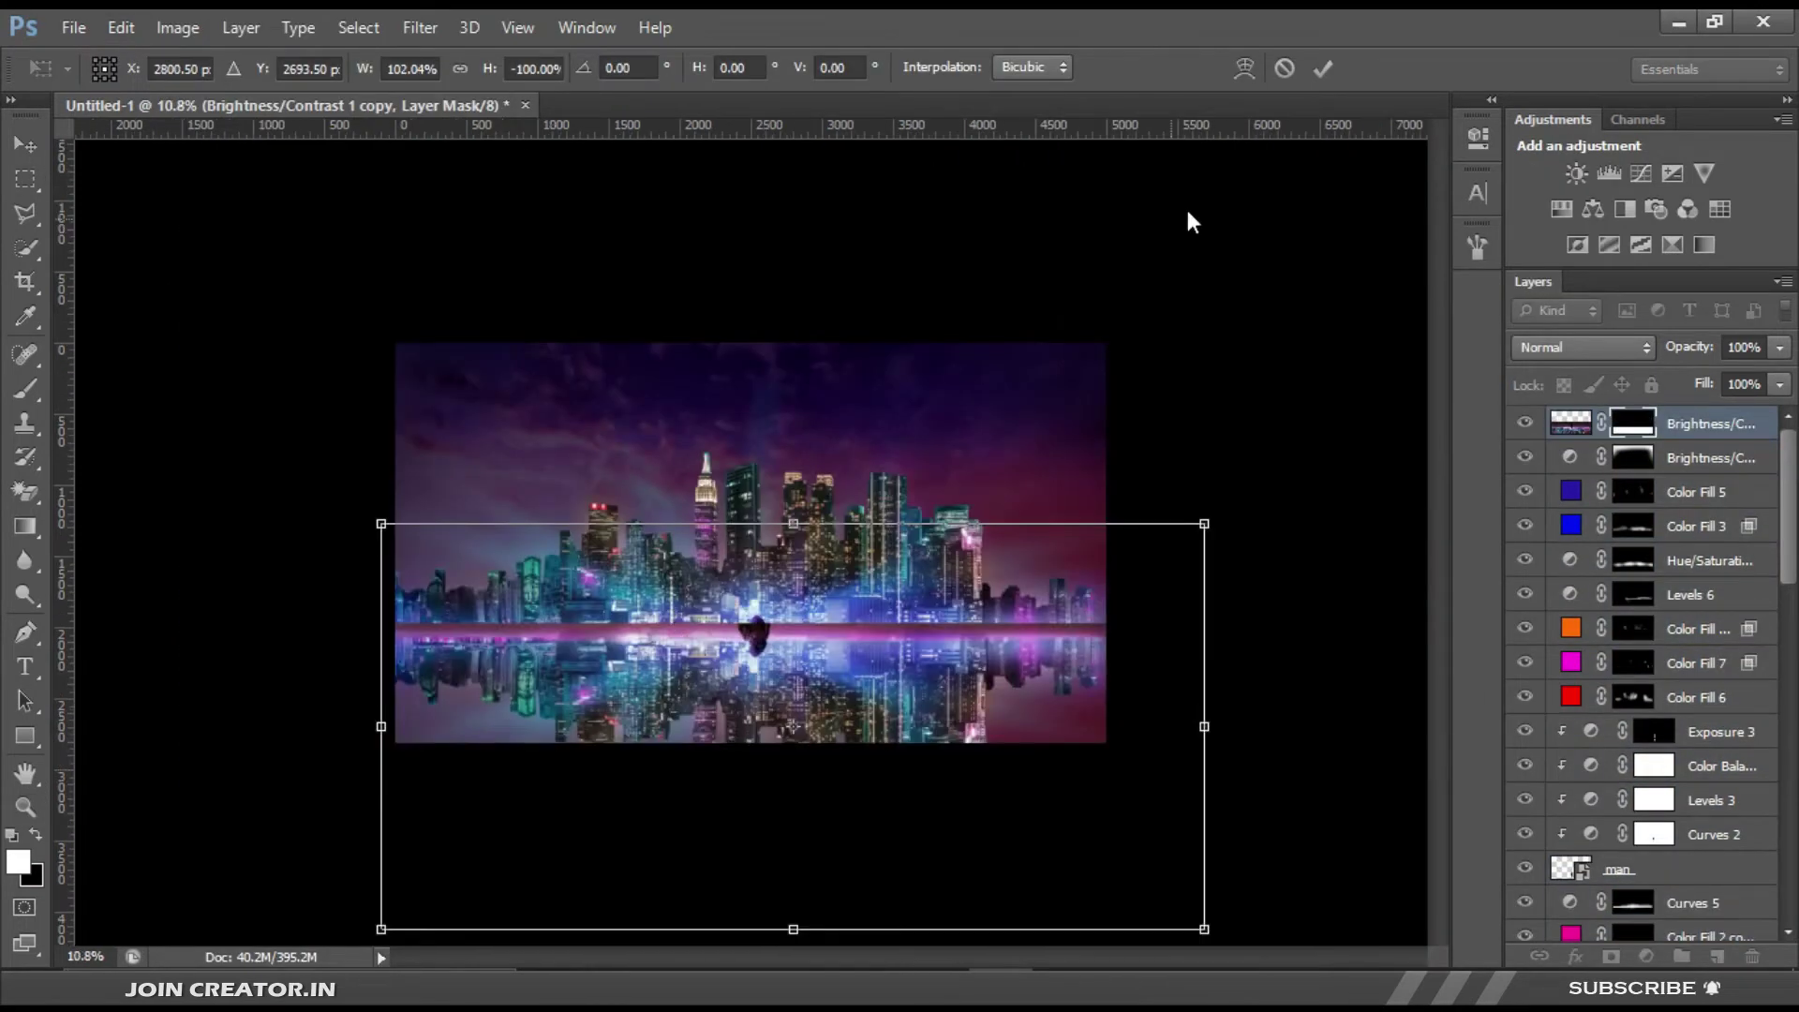
pyautogui.press('Return')
# Step: Add a mask to the reflection layer and place it below the man layer
pyautogui.click(419, 28)
pyautogui.click(468, 73)
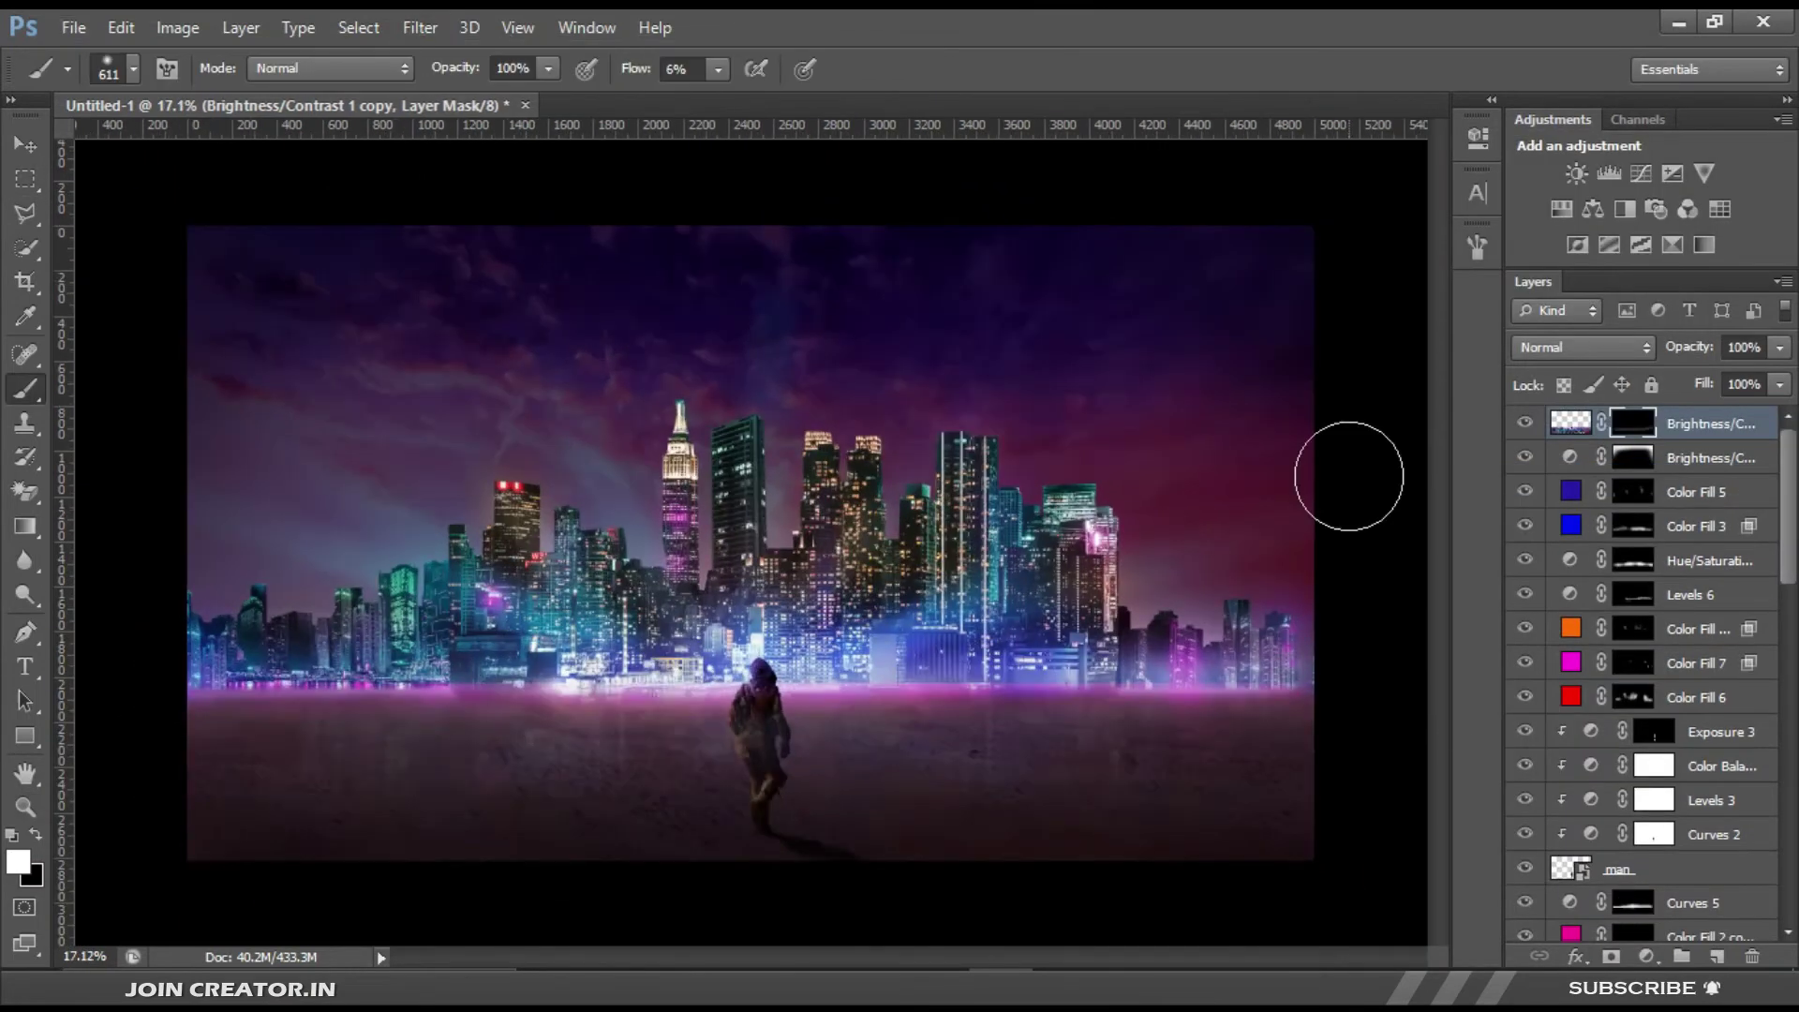
pyautogui.moveTo(1665, 878); pyautogui.dragTo(1664, 881)
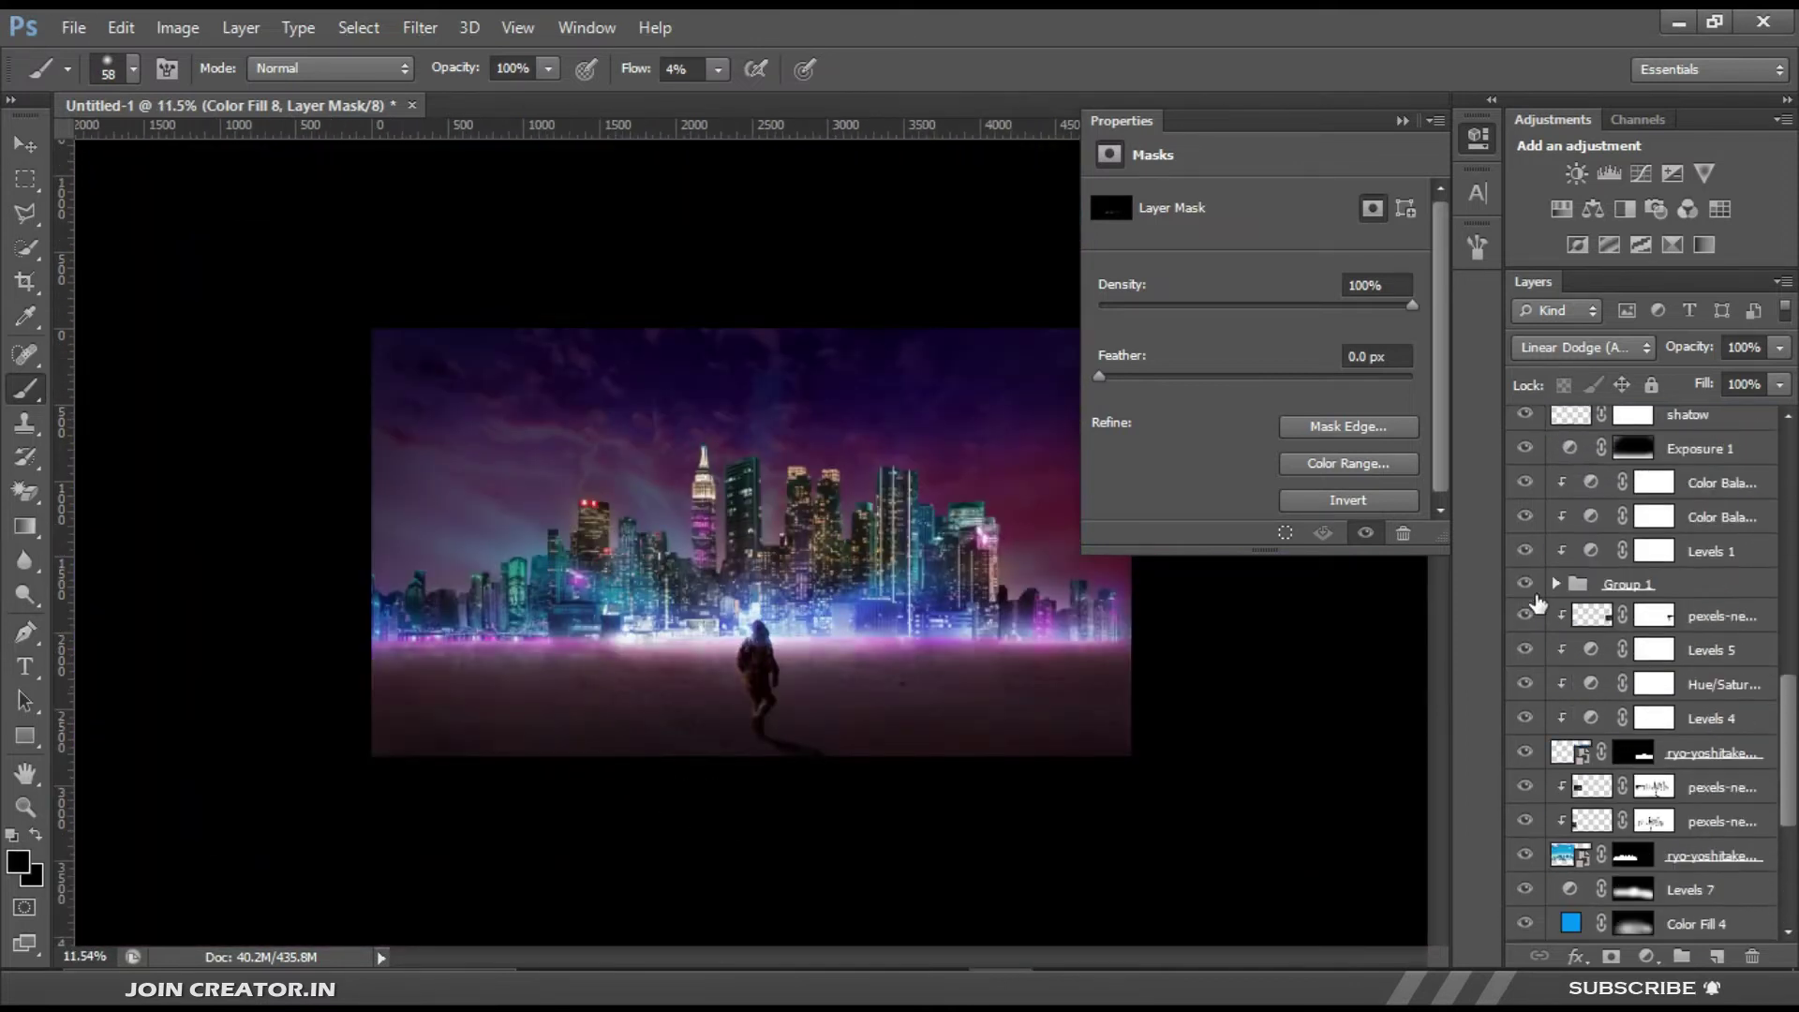
# Step: Add a Curves adjustment, lifting and steepening the curve for a brighter, higher-contrast scene
pyautogui.click(1715, 482)
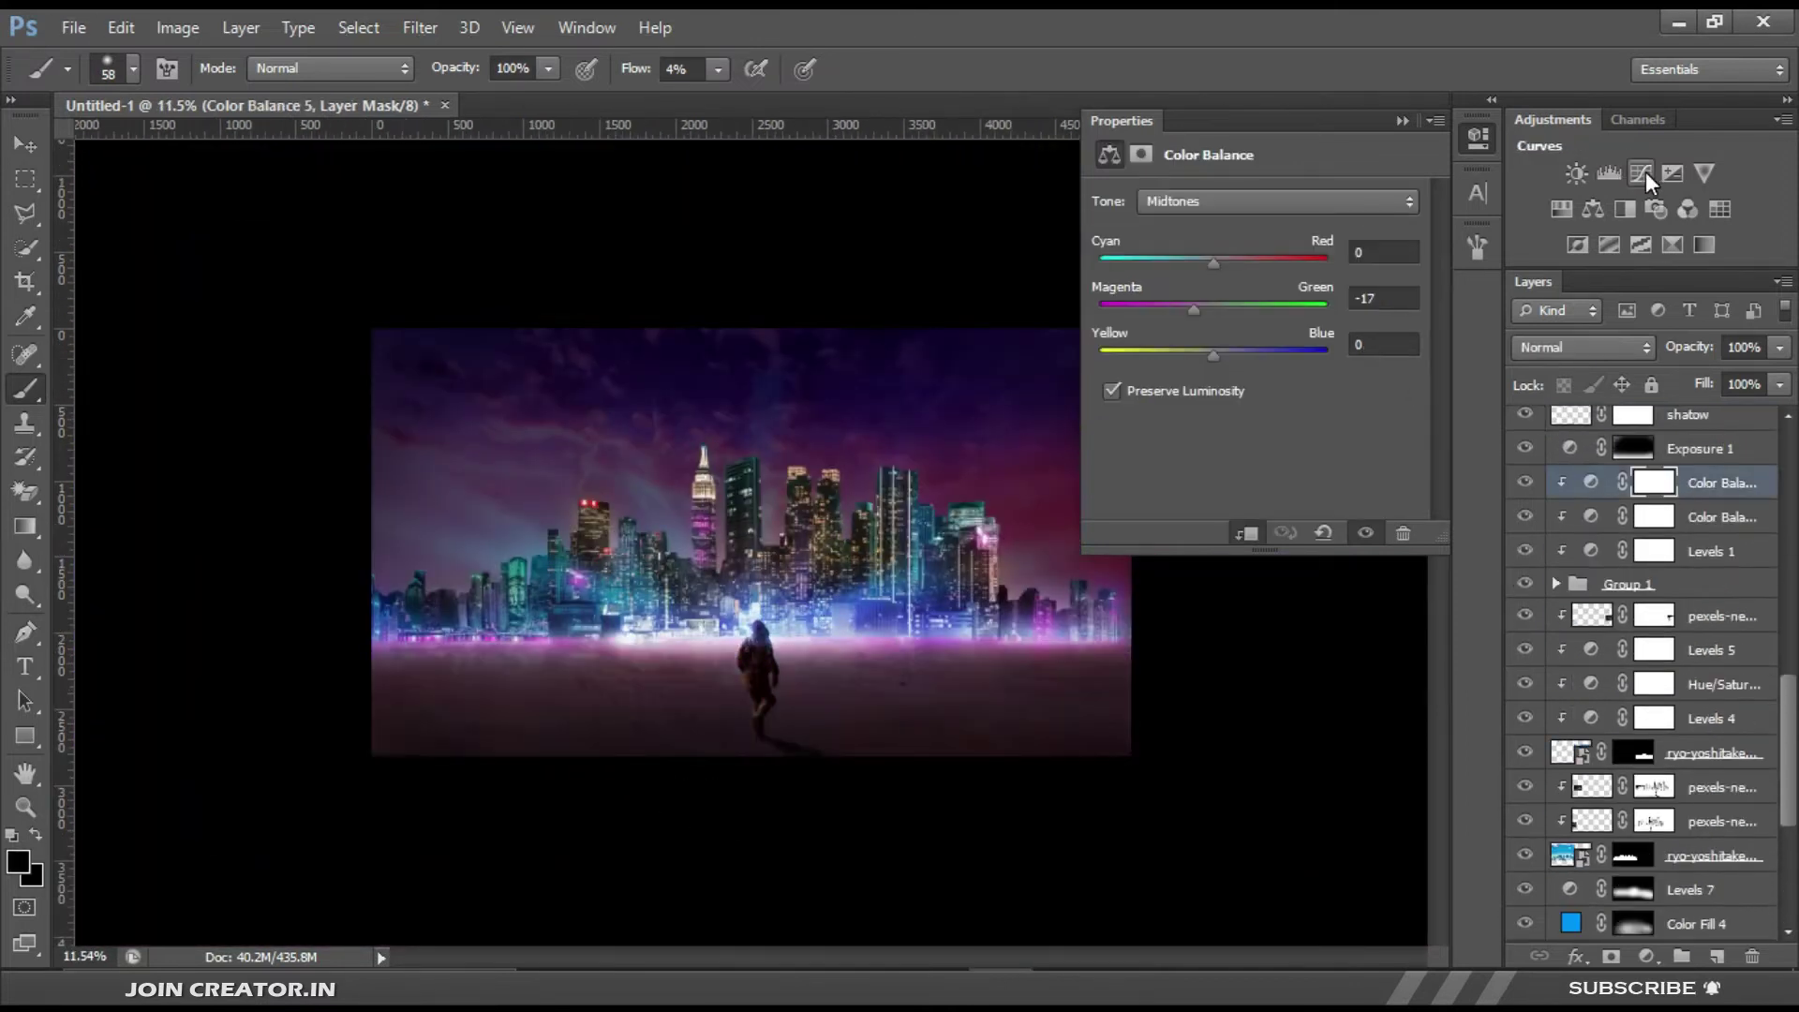
pyautogui.click(1641, 173)
pyautogui.moveTo(1277, 391); pyautogui.dragTo(1212, 410)
pyautogui.moveTo(1407, 263); pyautogui.dragTo(1317, 262)
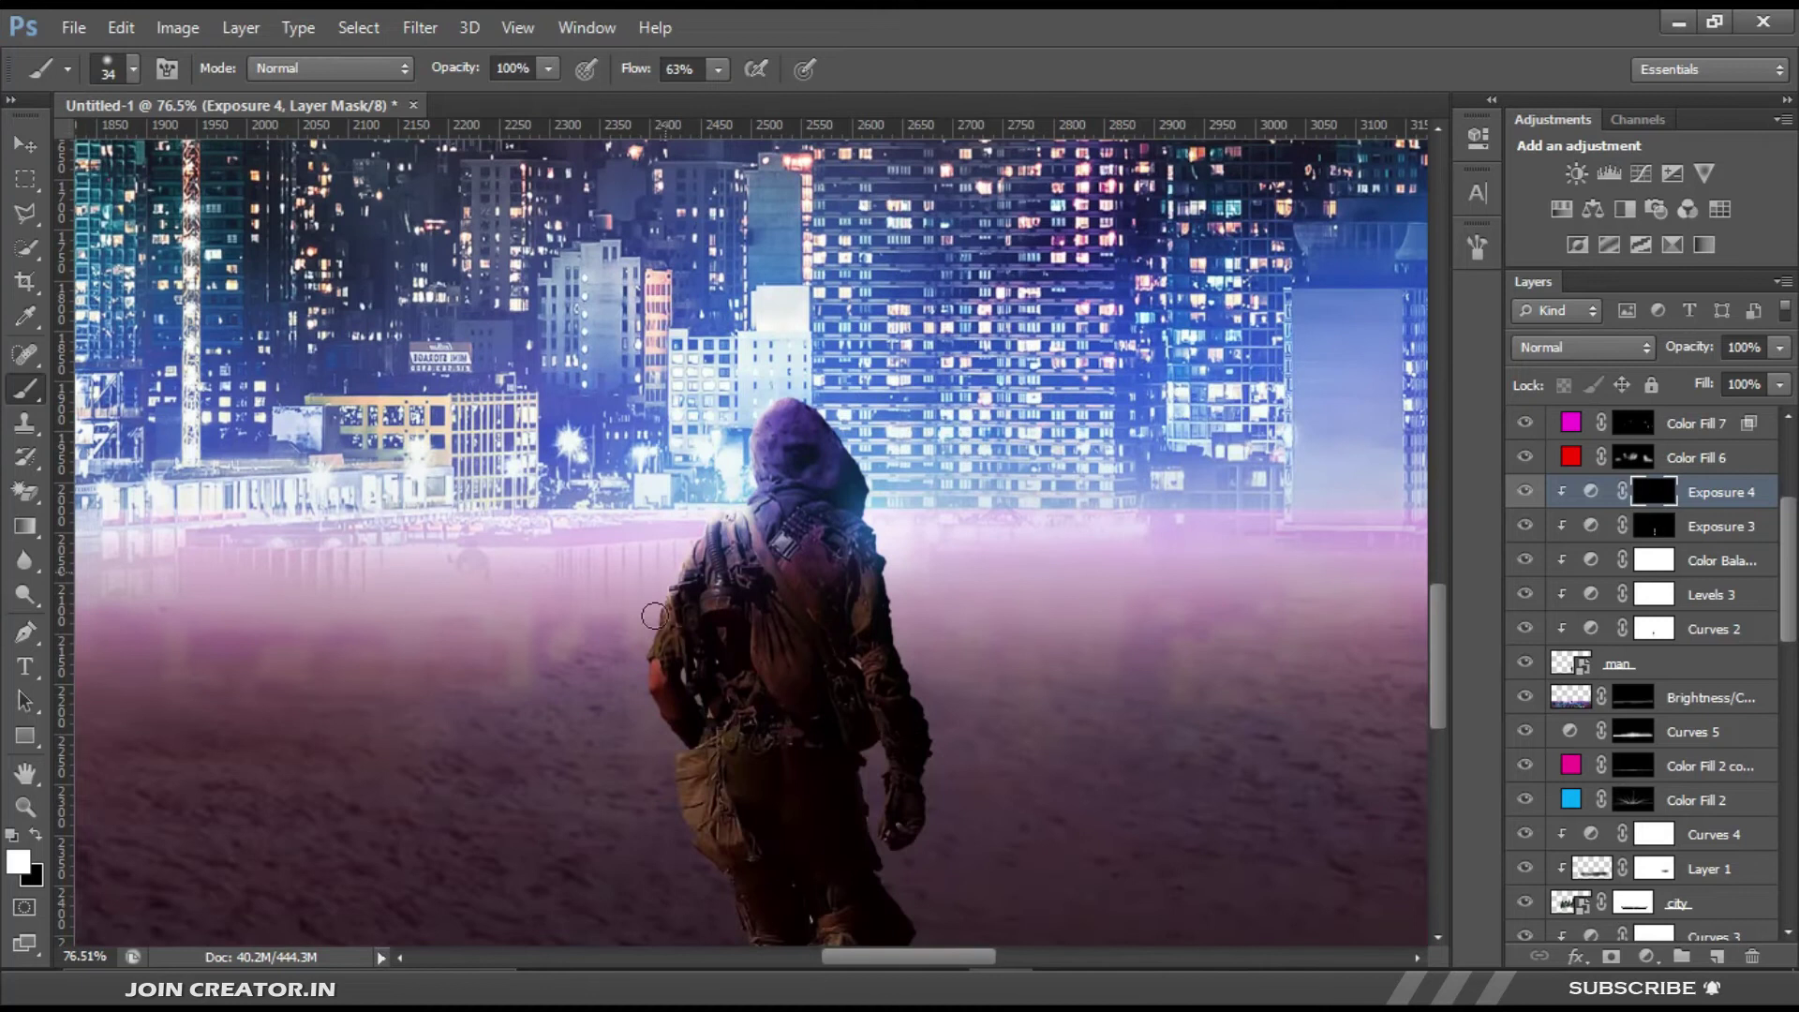
# Step: Scroll the layers and set black as the painting colour for the mask
pyautogui.scroll(-3, 654, 616)
pyautogui.scroll(-1, 752, 749)
pyautogui.press('x')
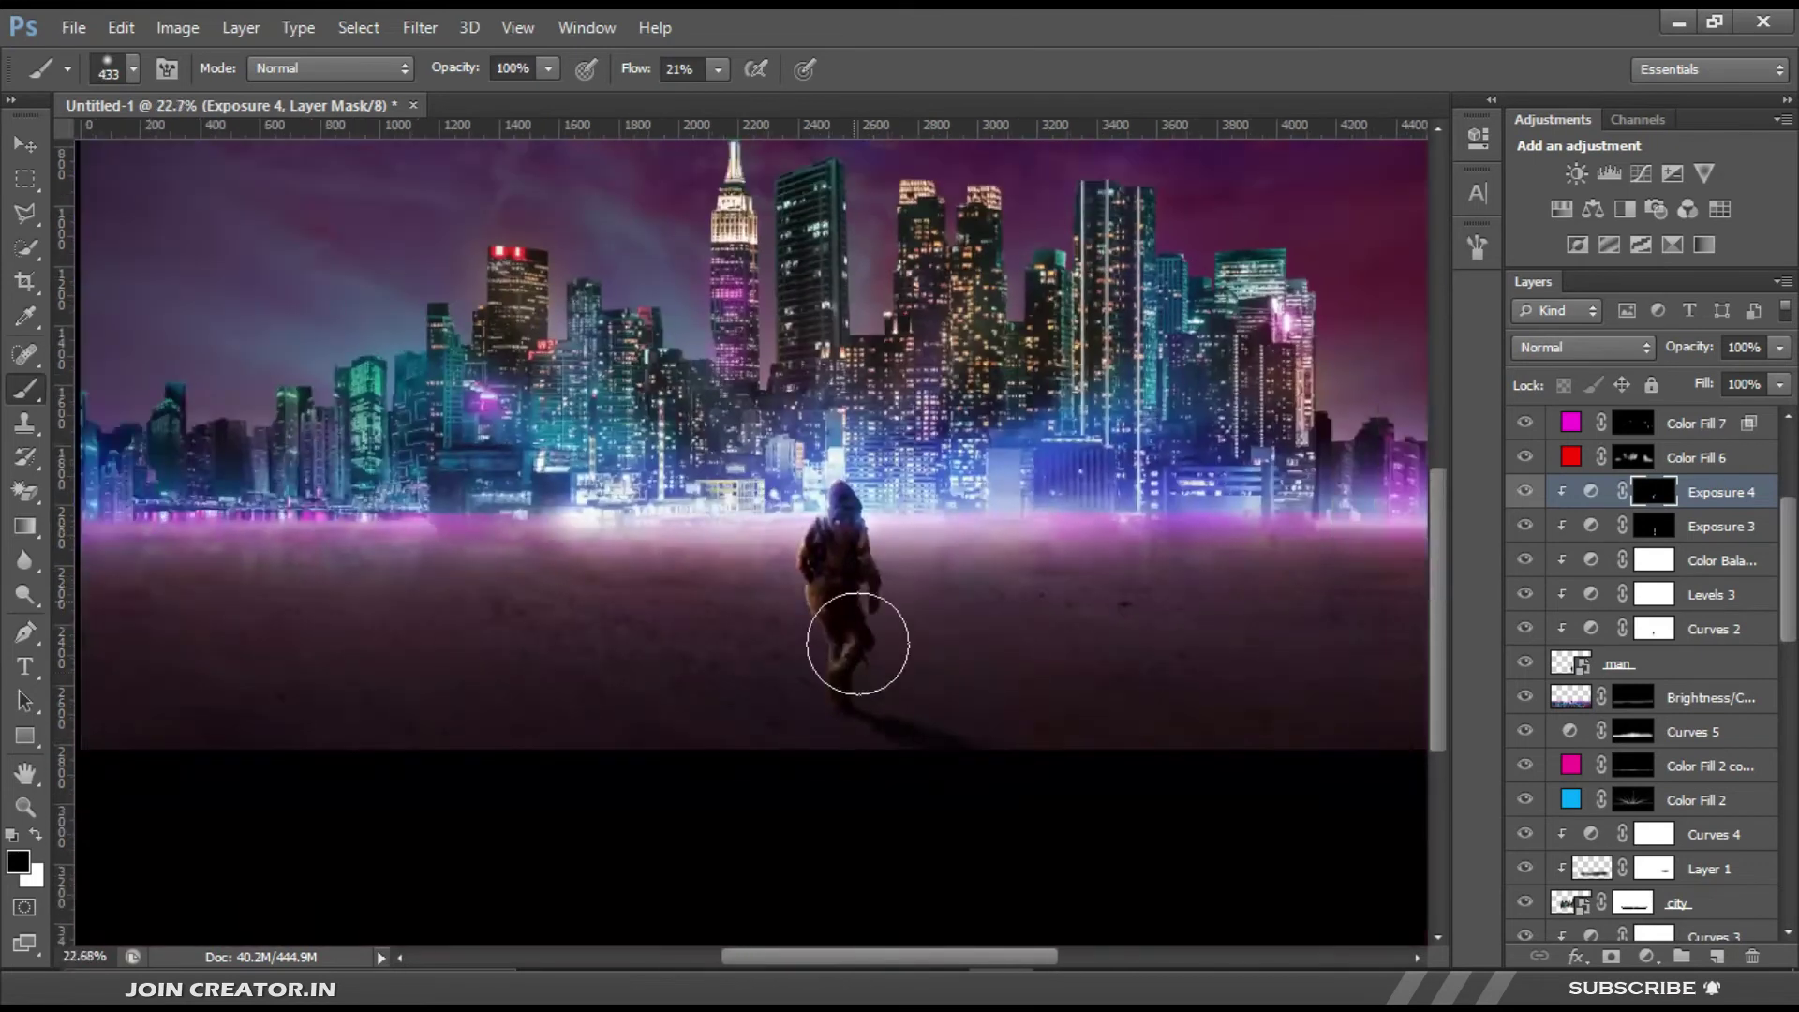
pyautogui.scroll(-2, 656, 797)
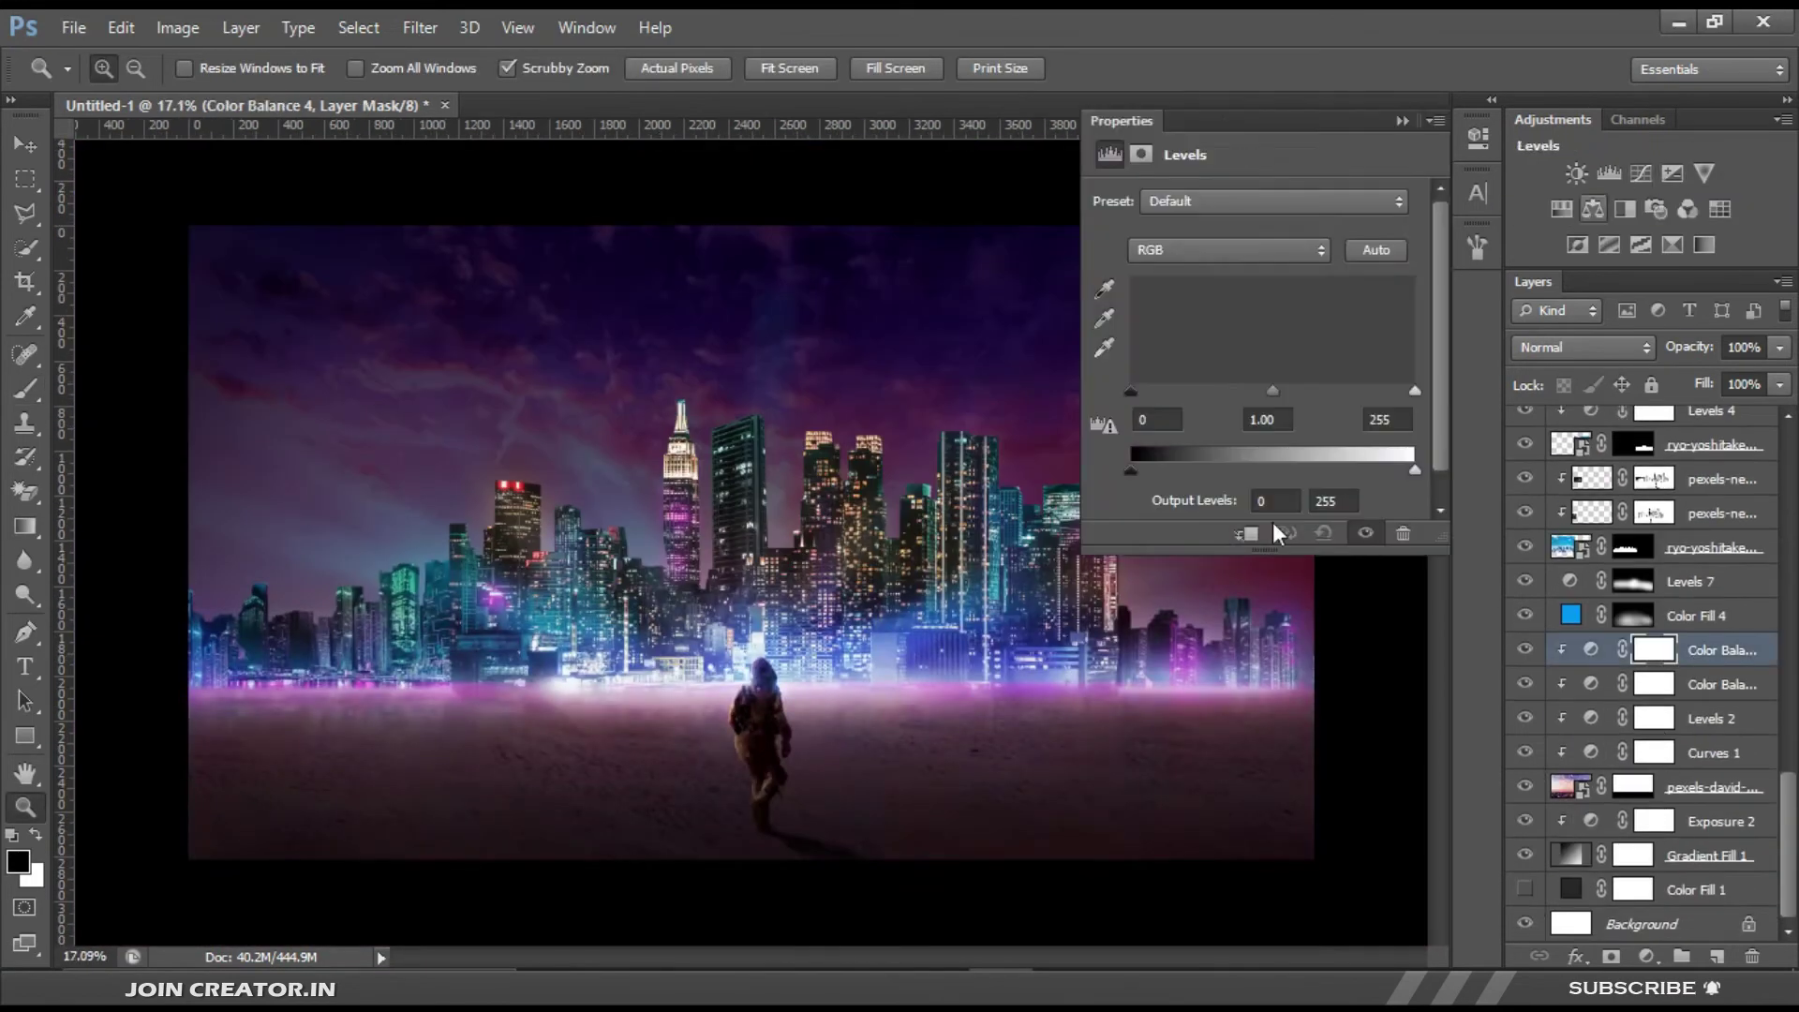
# Step: Delete Levels 8 and add Curves 7 with the Red channel raised to redden the sky
pyautogui.hotkey('ctrl', 'z')
pyautogui.click(1641, 174)
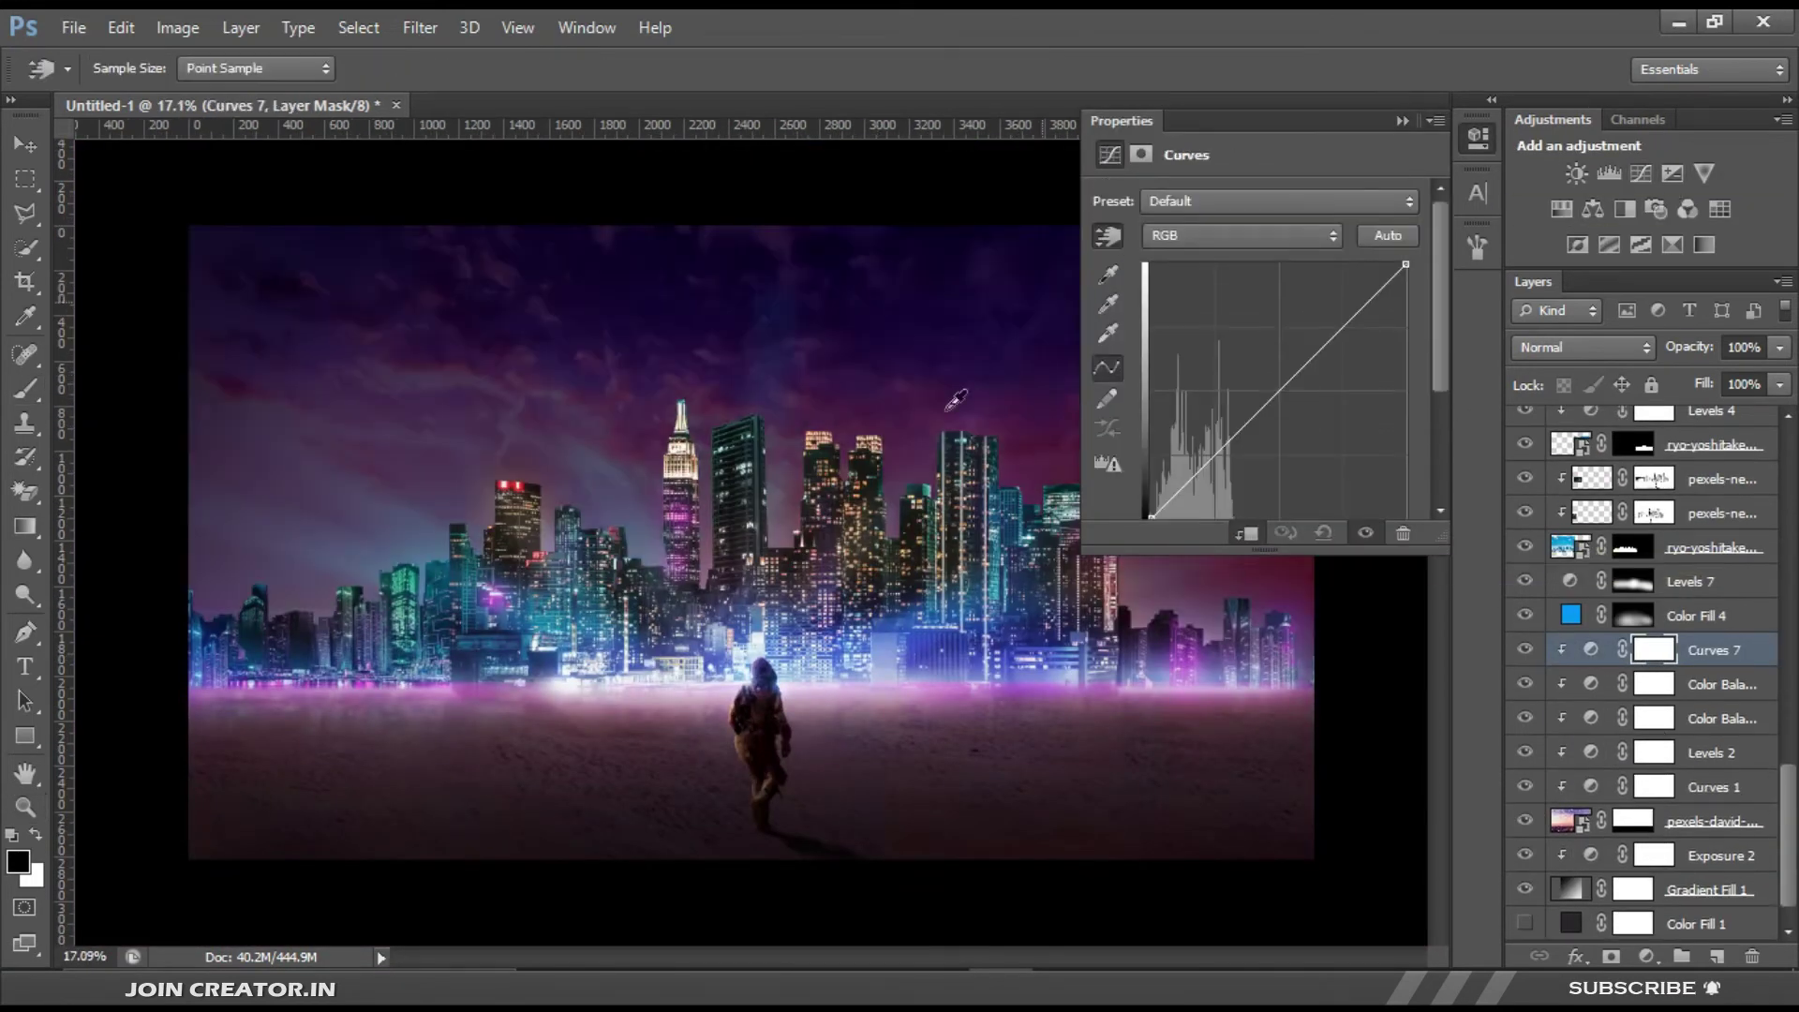
pyautogui.moveTo(1195, 475); pyautogui.dragTo(1182, 405)
pyautogui.click(1242, 235)
pyautogui.click(1159, 326)
pyautogui.click(1242, 235)
pyautogui.click(1160, 305)
pyautogui.click(1241, 235)
pyautogui.click(1233, 284)
pyautogui.moveTo(1255, 413); pyautogui.dragTo(1256, 251)
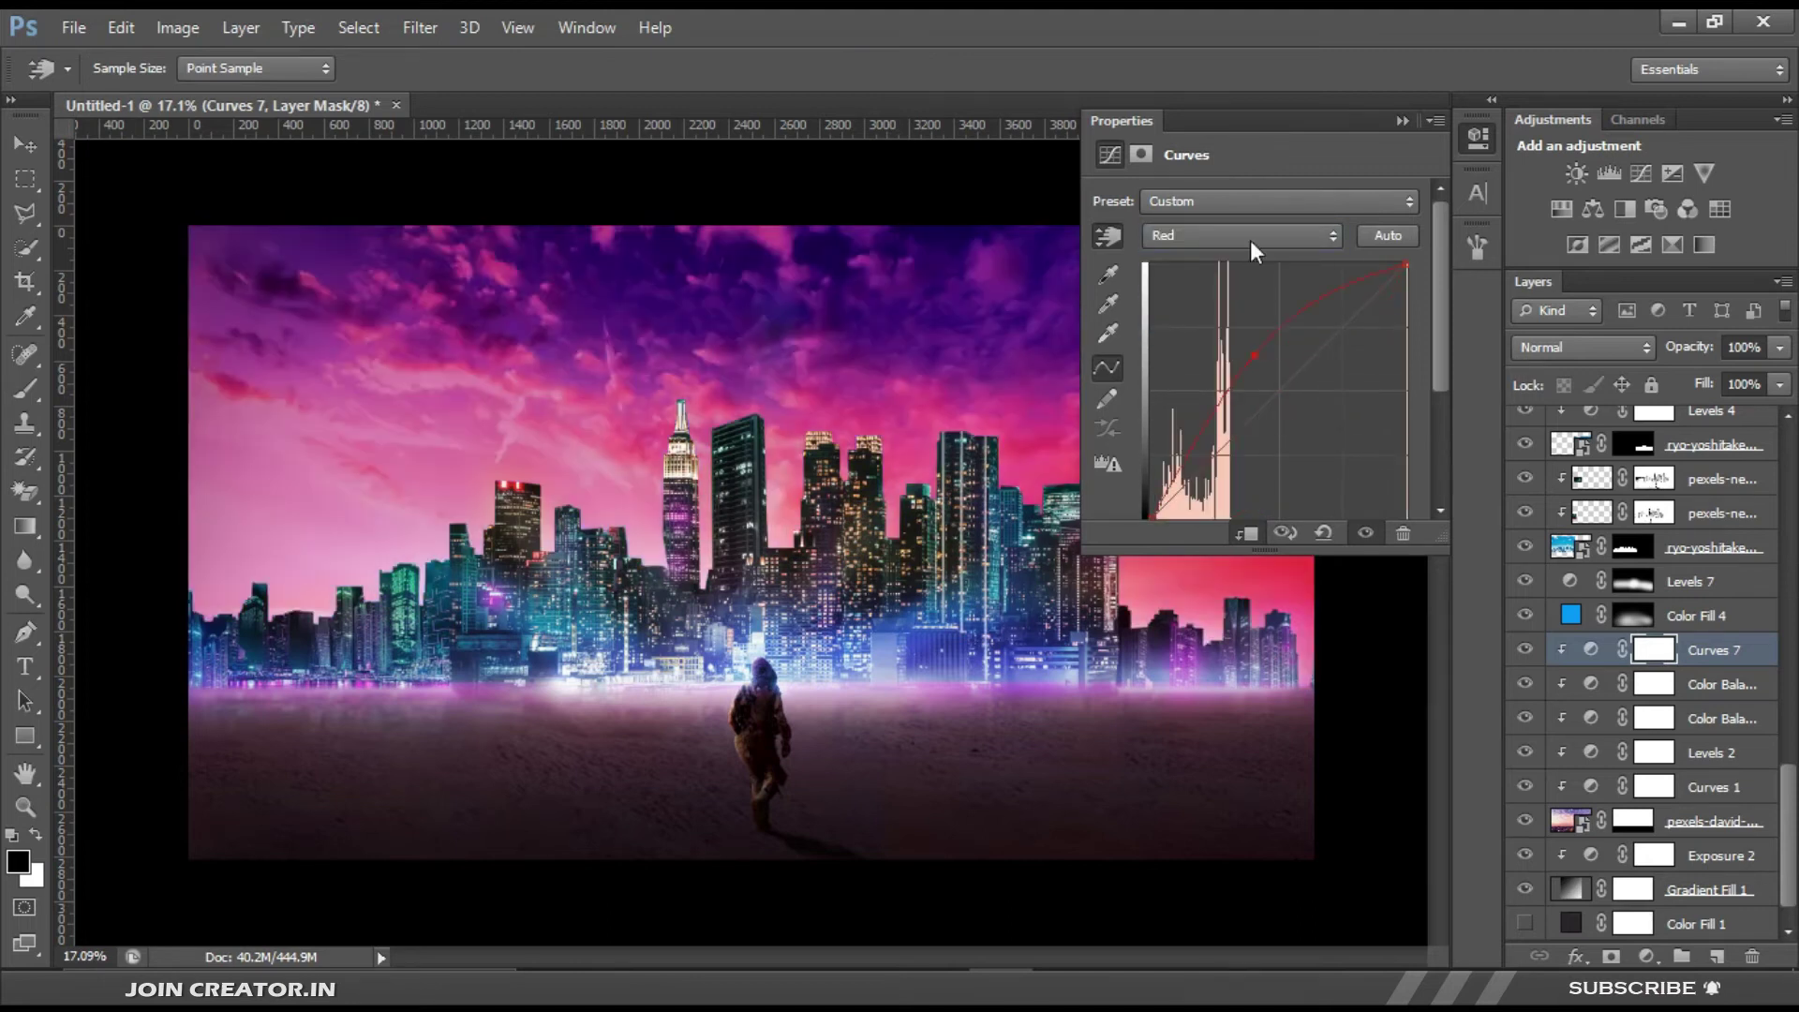
pyautogui.moveTo(1260, 367); pyautogui.dragTo(1276, 273)
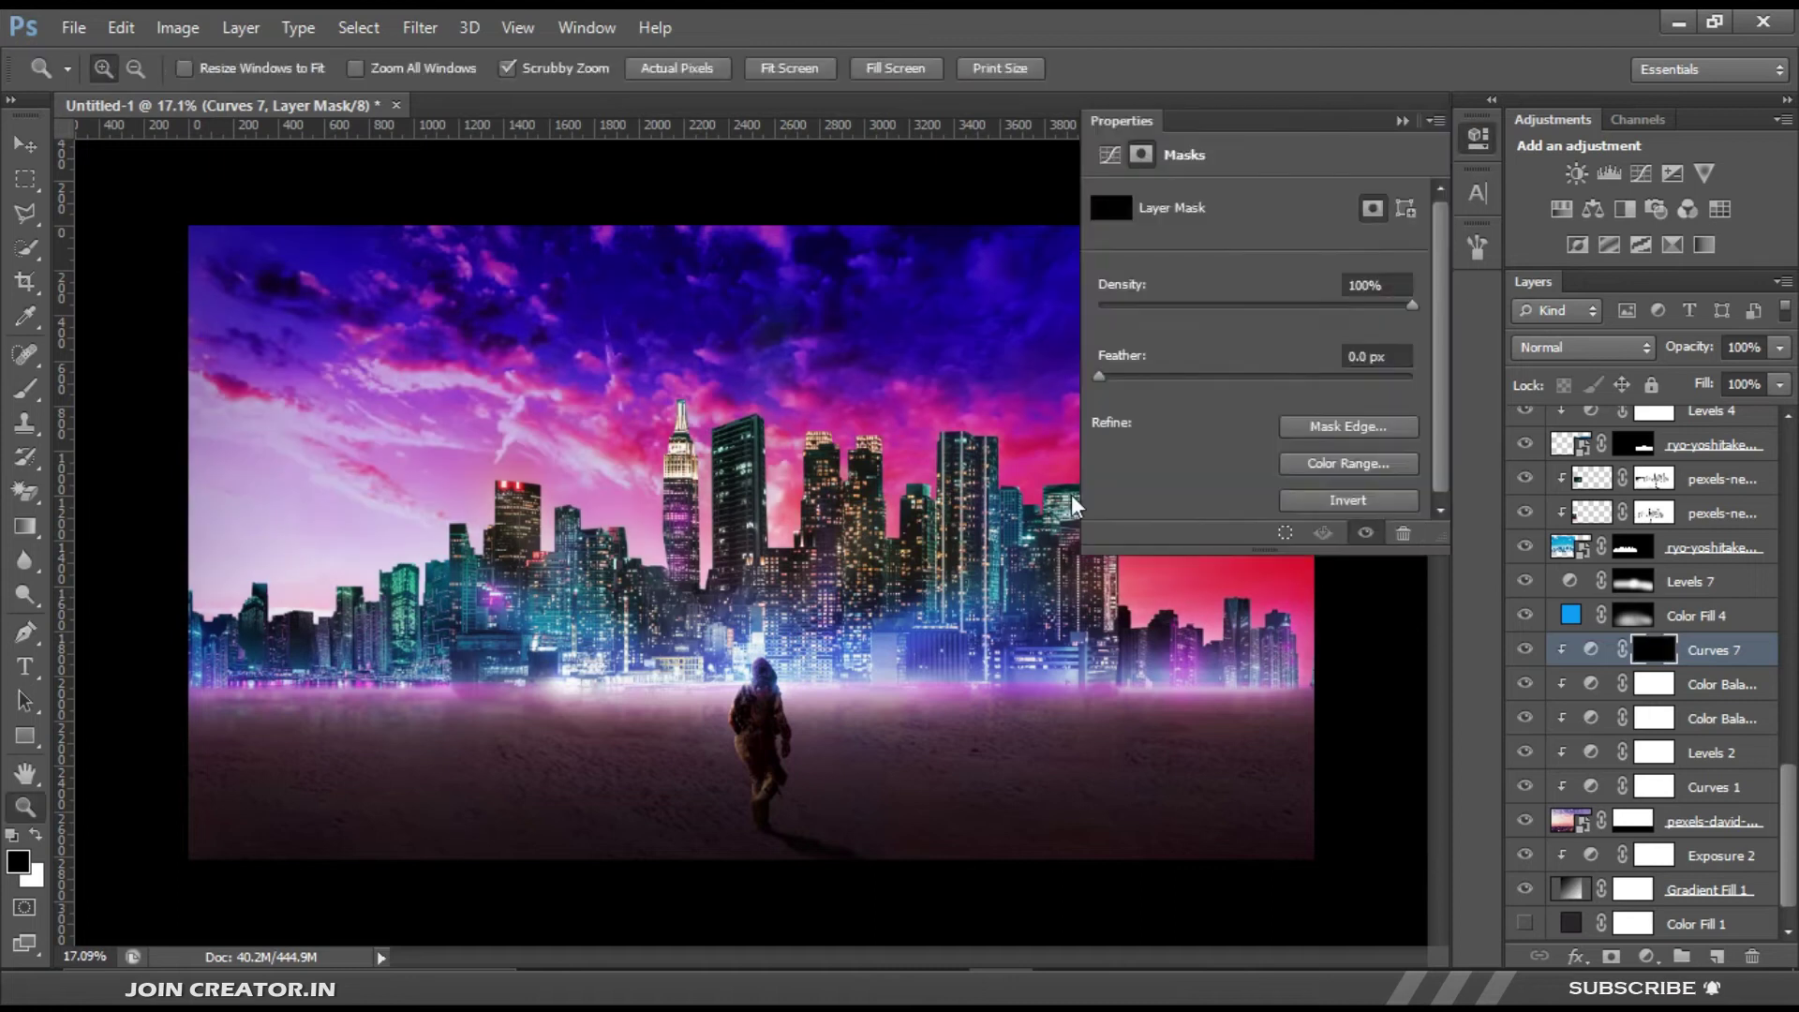
# Step: Invert the Curves 7 mask to black and zoom out to the whole image
pyautogui.hotkey('ctrl', 'i')
pyautogui.press('b')
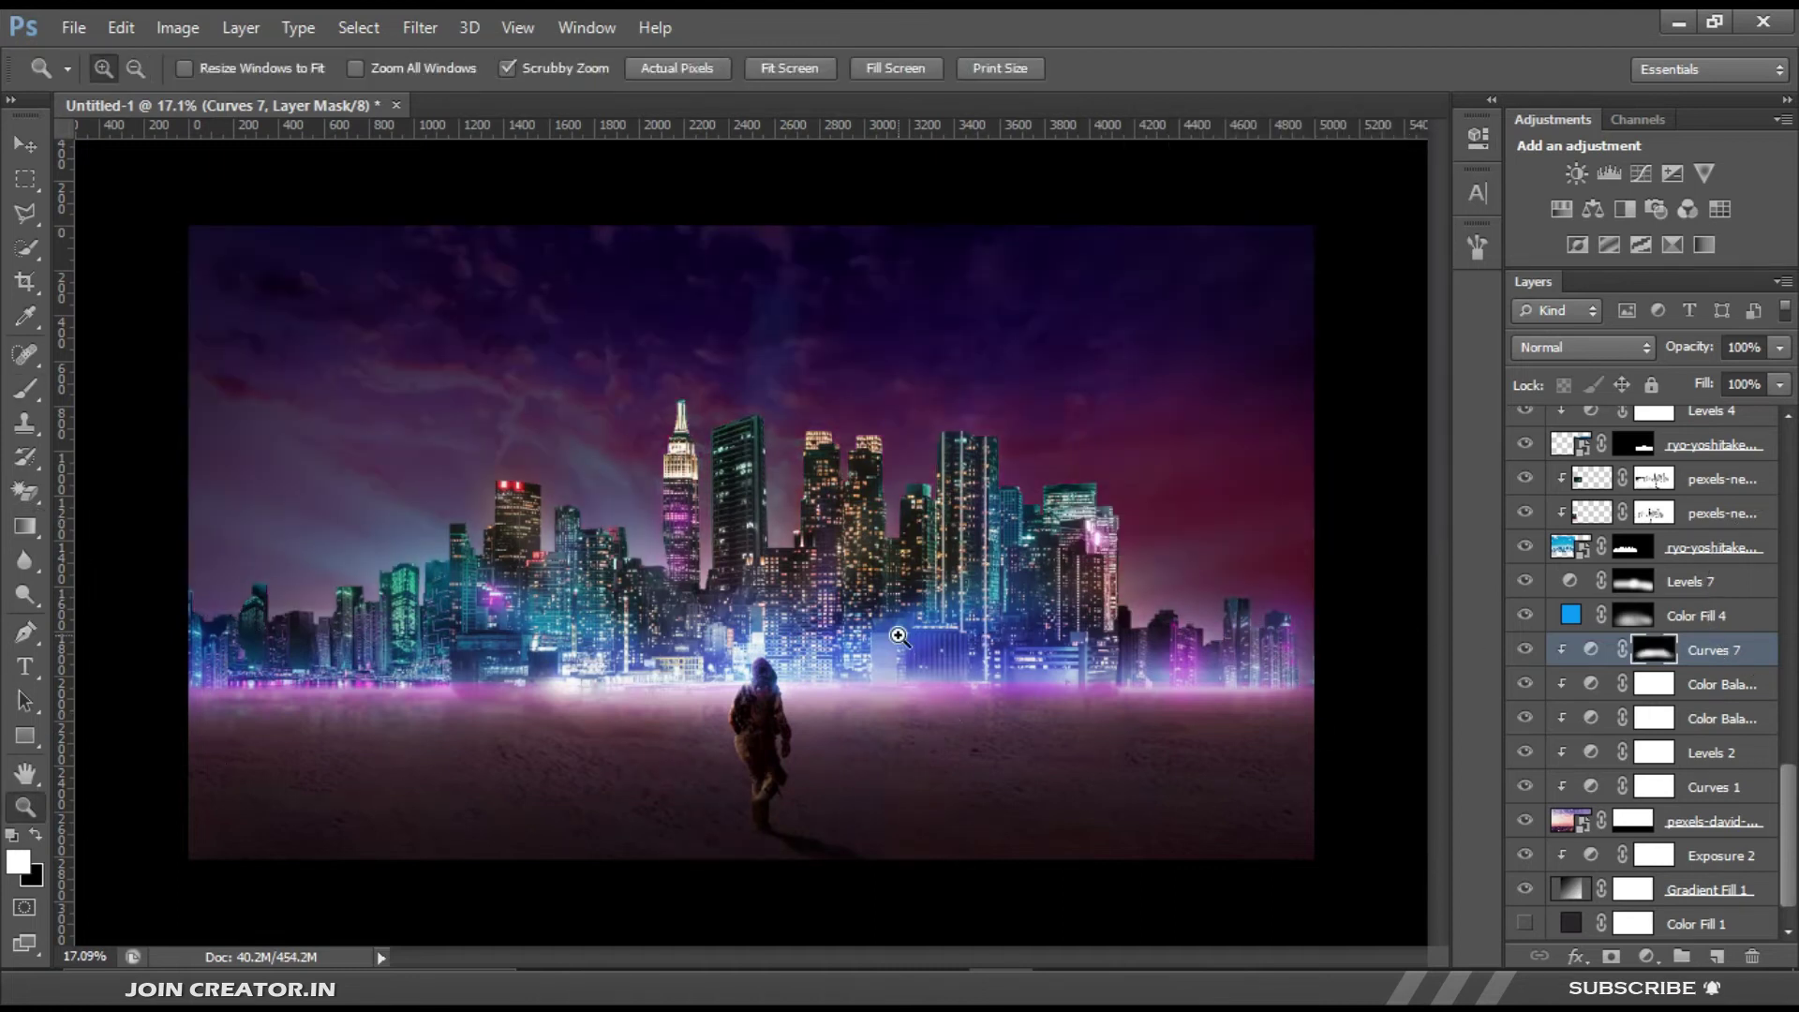
pyautogui.moveTo(899, 636); pyautogui.dragTo(656, 599)
# Step: Free-transform the layer wider to the right, then ready a black brush
pyautogui.press('v')
pyautogui.hotkey('ctrl', 't')
pyautogui.moveTo(1167, 573); pyautogui.dragTo(1208, 573)
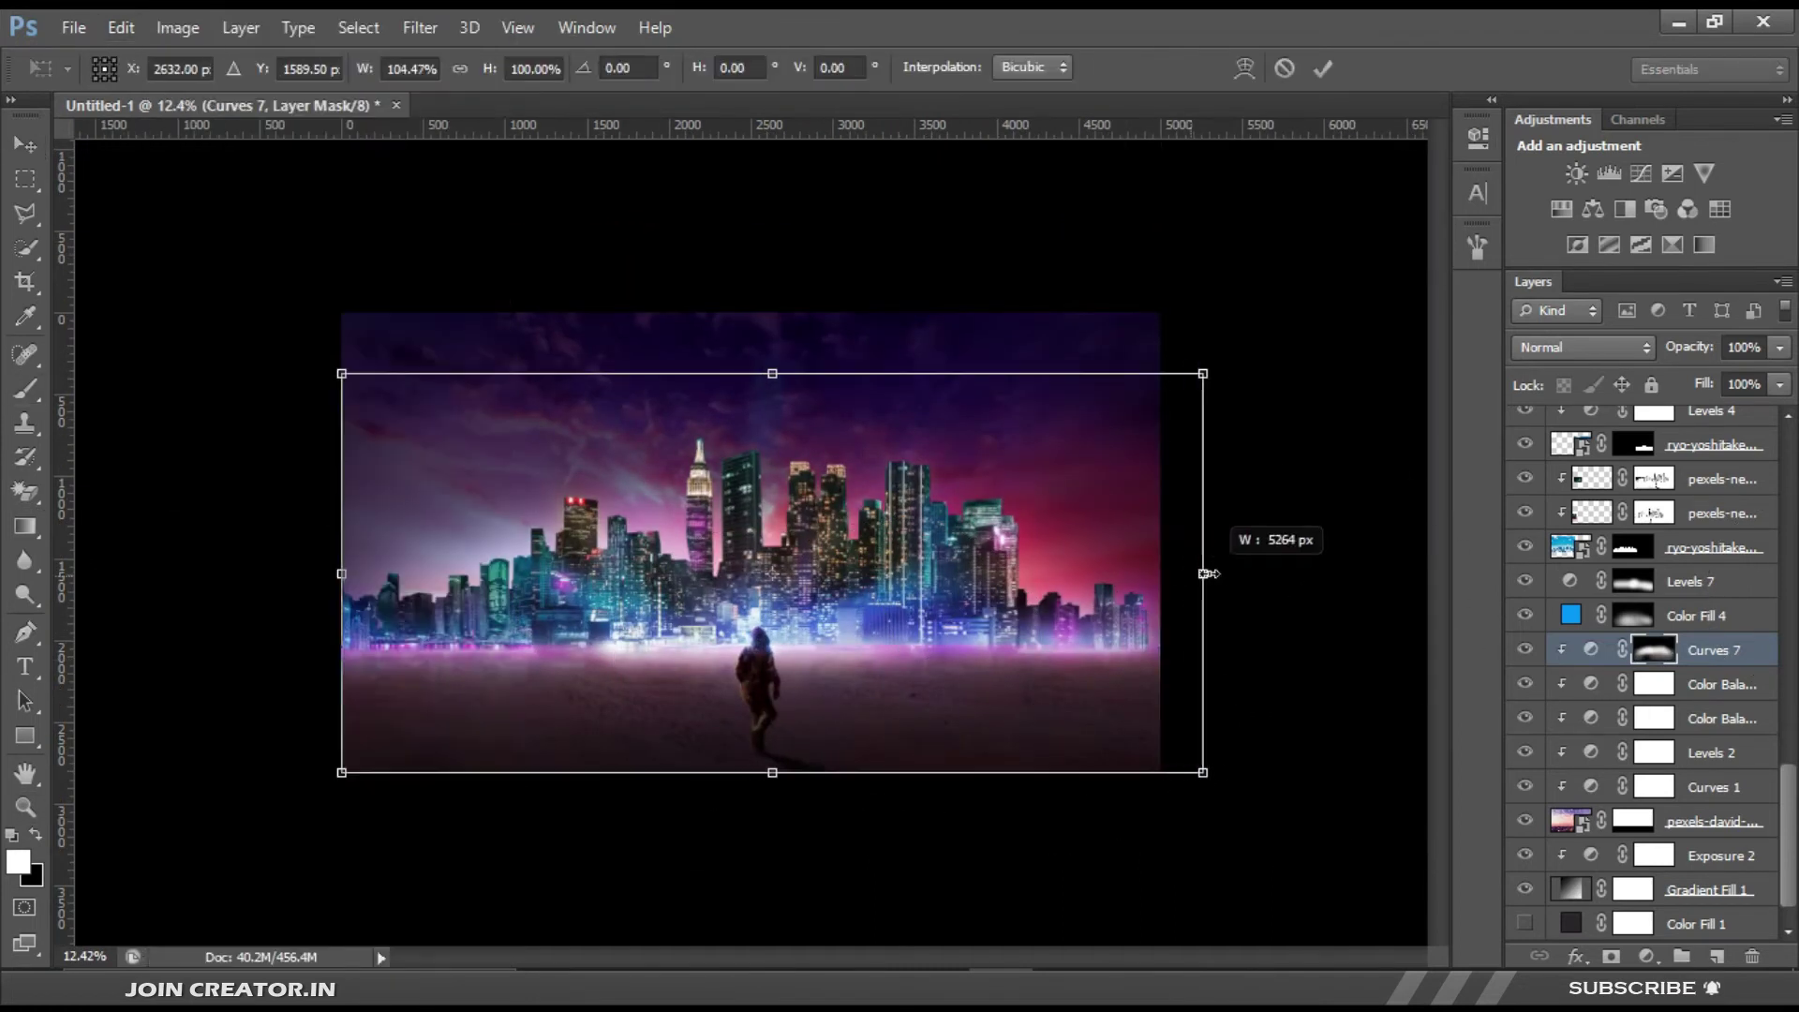
pyautogui.moveTo(1221, 313); pyautogui.dragTo(1378, 273)
pyautogui.press('Return')
pyautogui.press('b')
pyautogui.press('x')
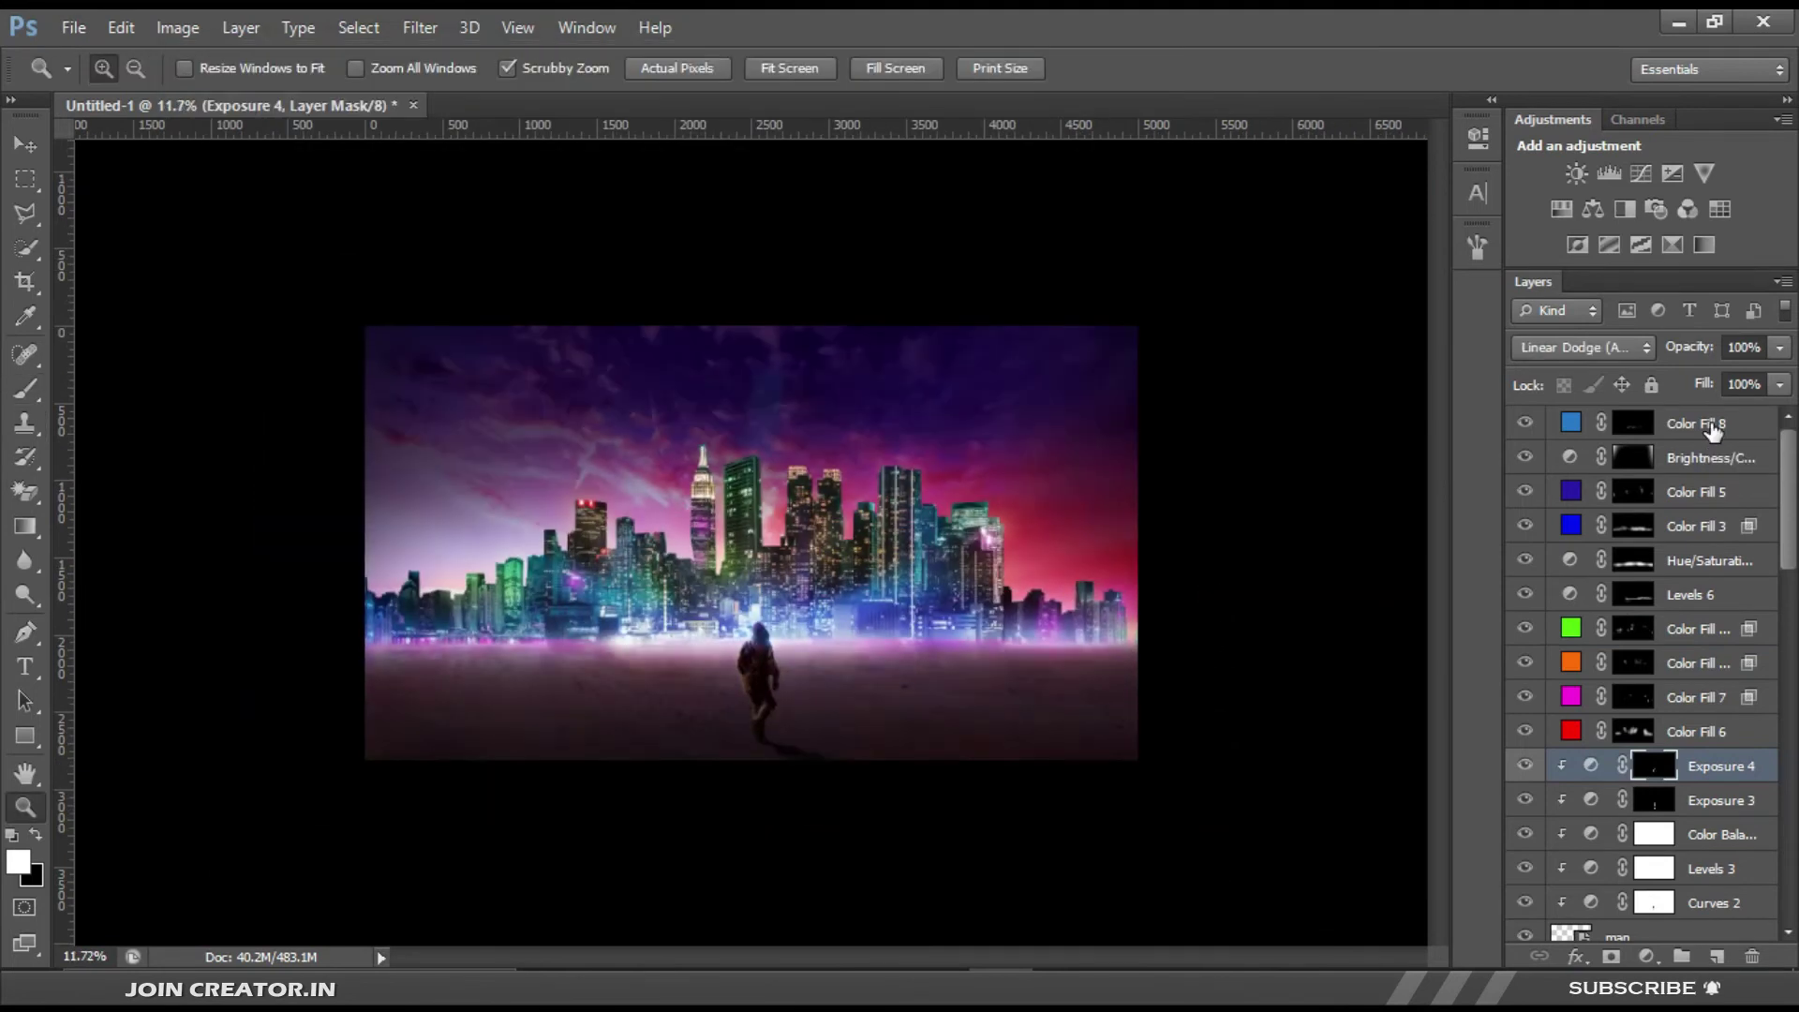
# Step: Move the gradient's blue stop to the end, shift yellow right, and select the left stop
pyautogui.click(1713, 429)
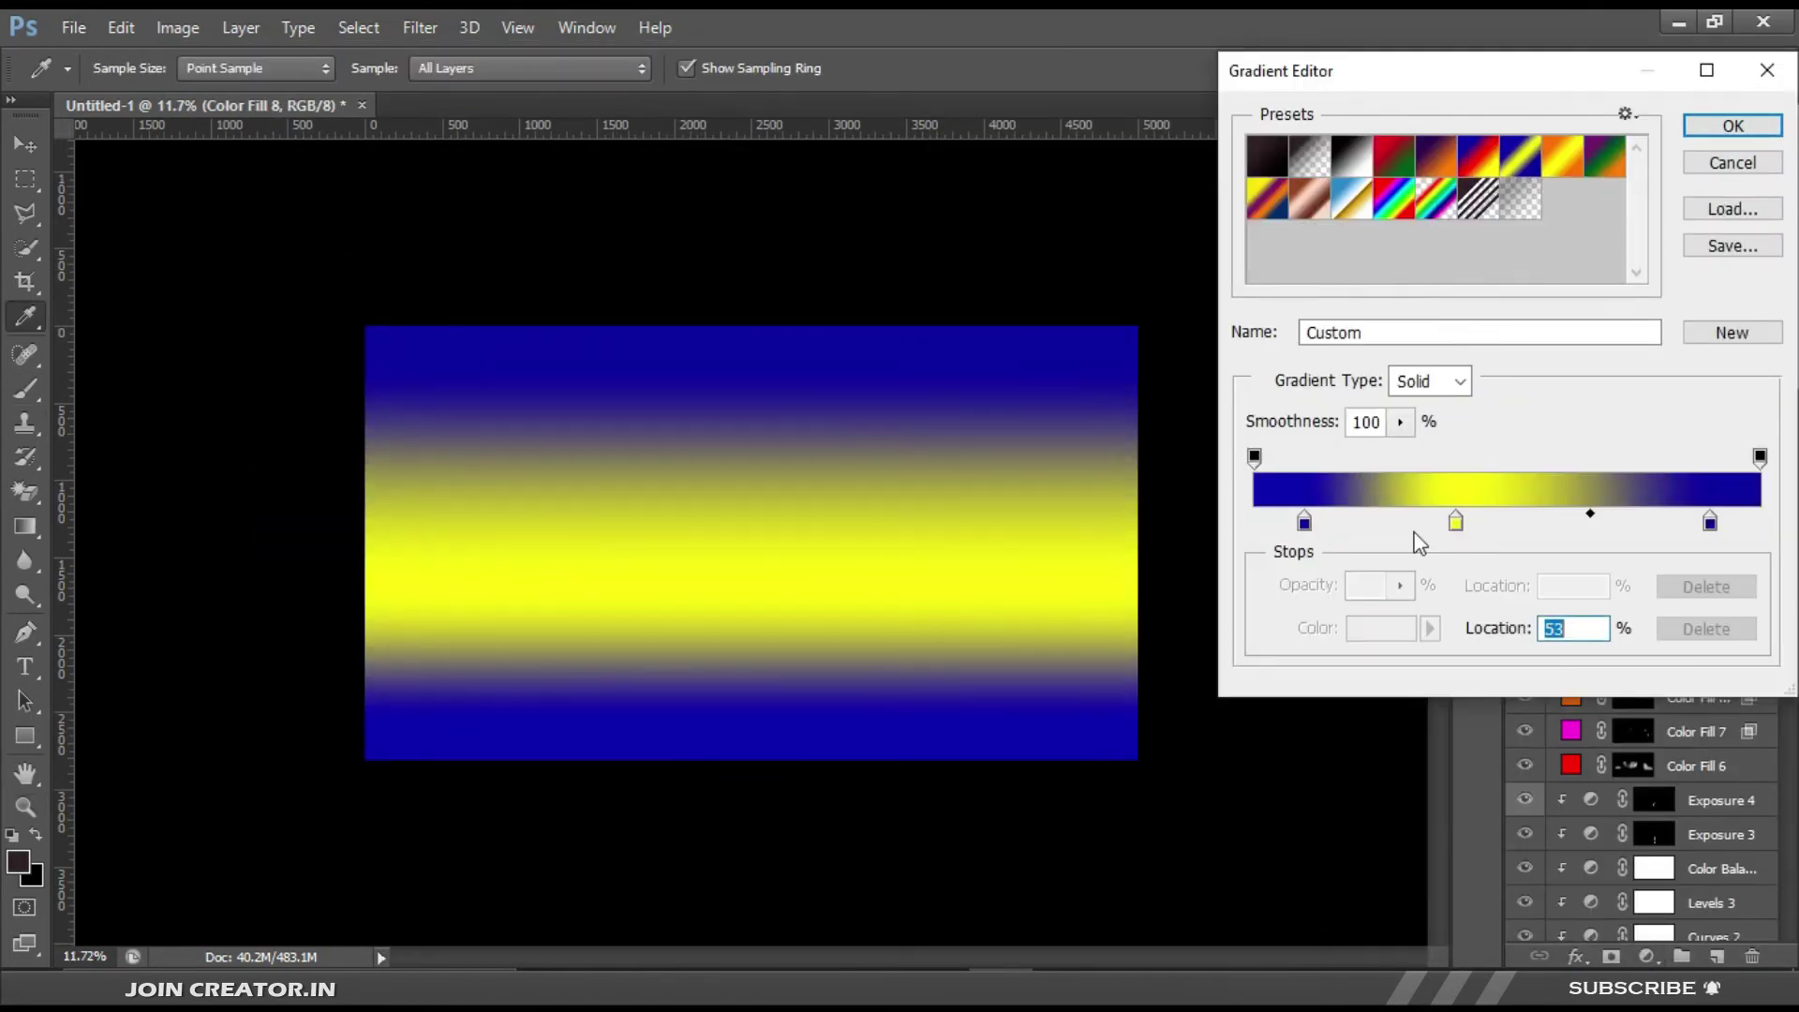
pyautogui.moveTo(1711, 522); pyautogui.dragTo(1760, 522)
pyautogui.moveTo(1455, 522); pyautogui.dragTo(1532, 522)
pyautogui.click(1254, 522)
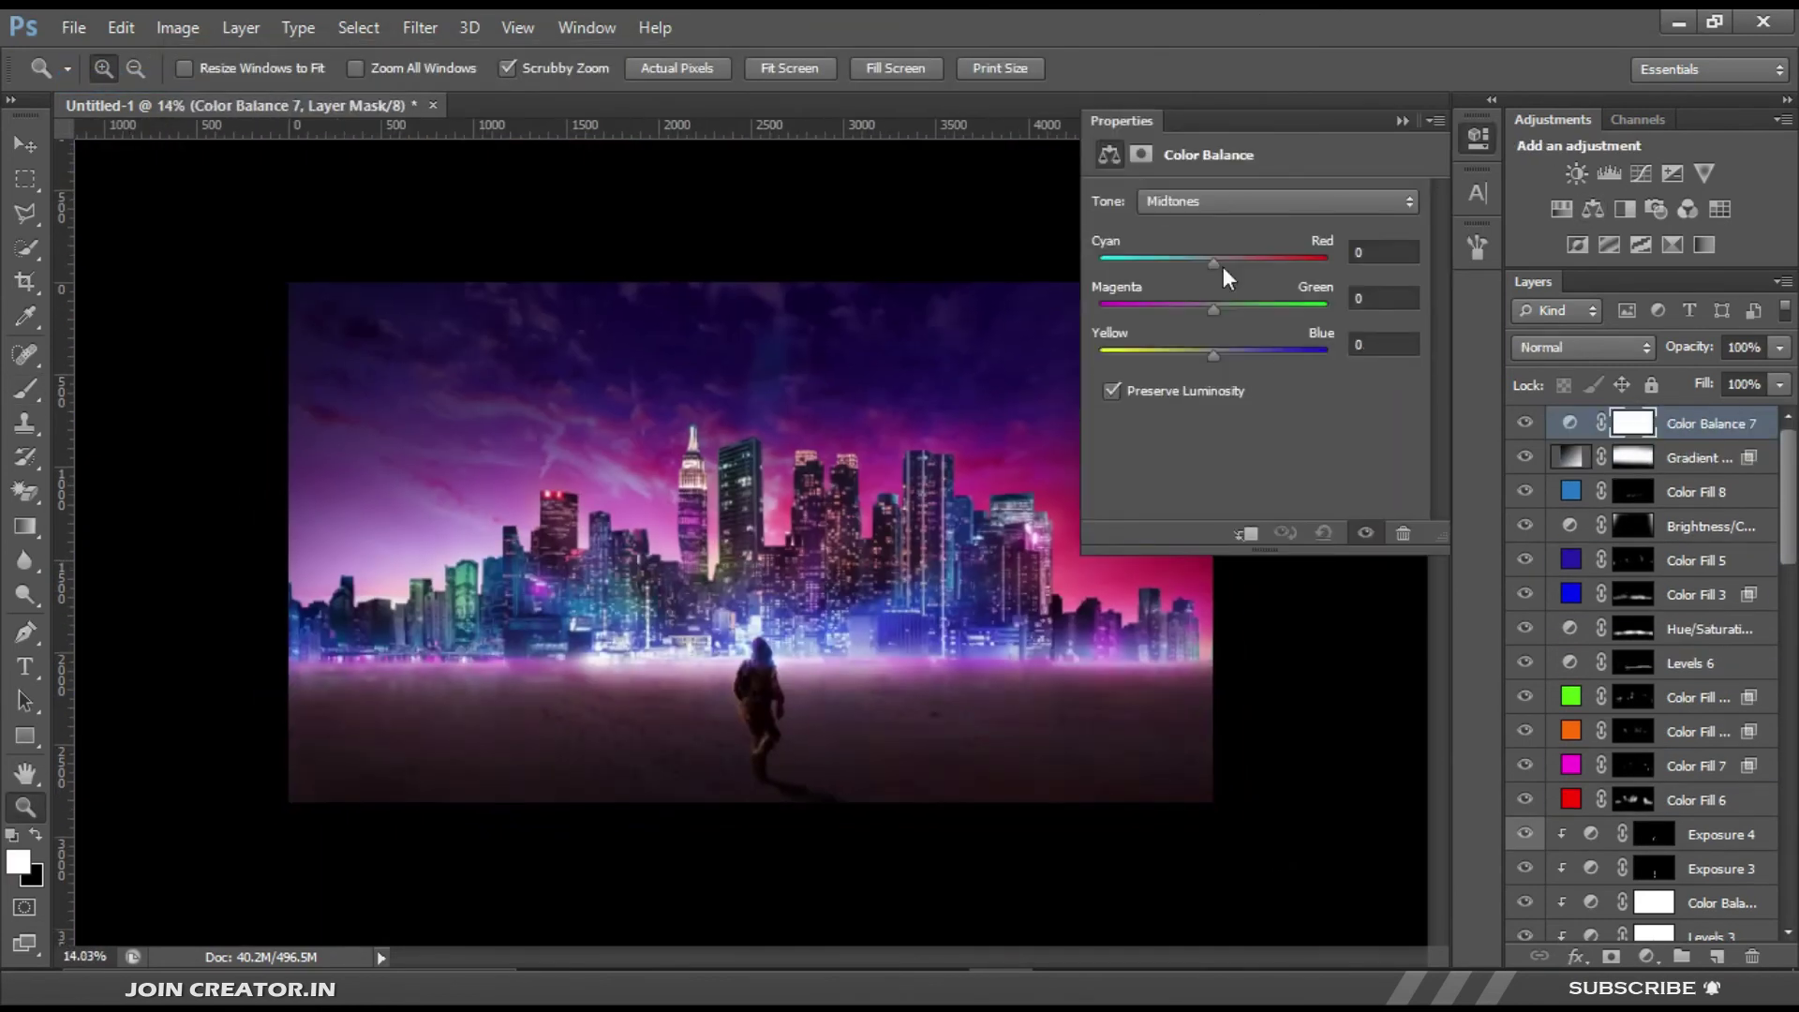
# Step: Set Color Balance Magenta/Green to +2 and Yellow/Blue to -59
pyautogui.moveTo(1181, 315); pyautogui.dragTo(1211, 312)
pyautogui.moveTo(1213, 356); pyautogui.dragTo(1146, 358)
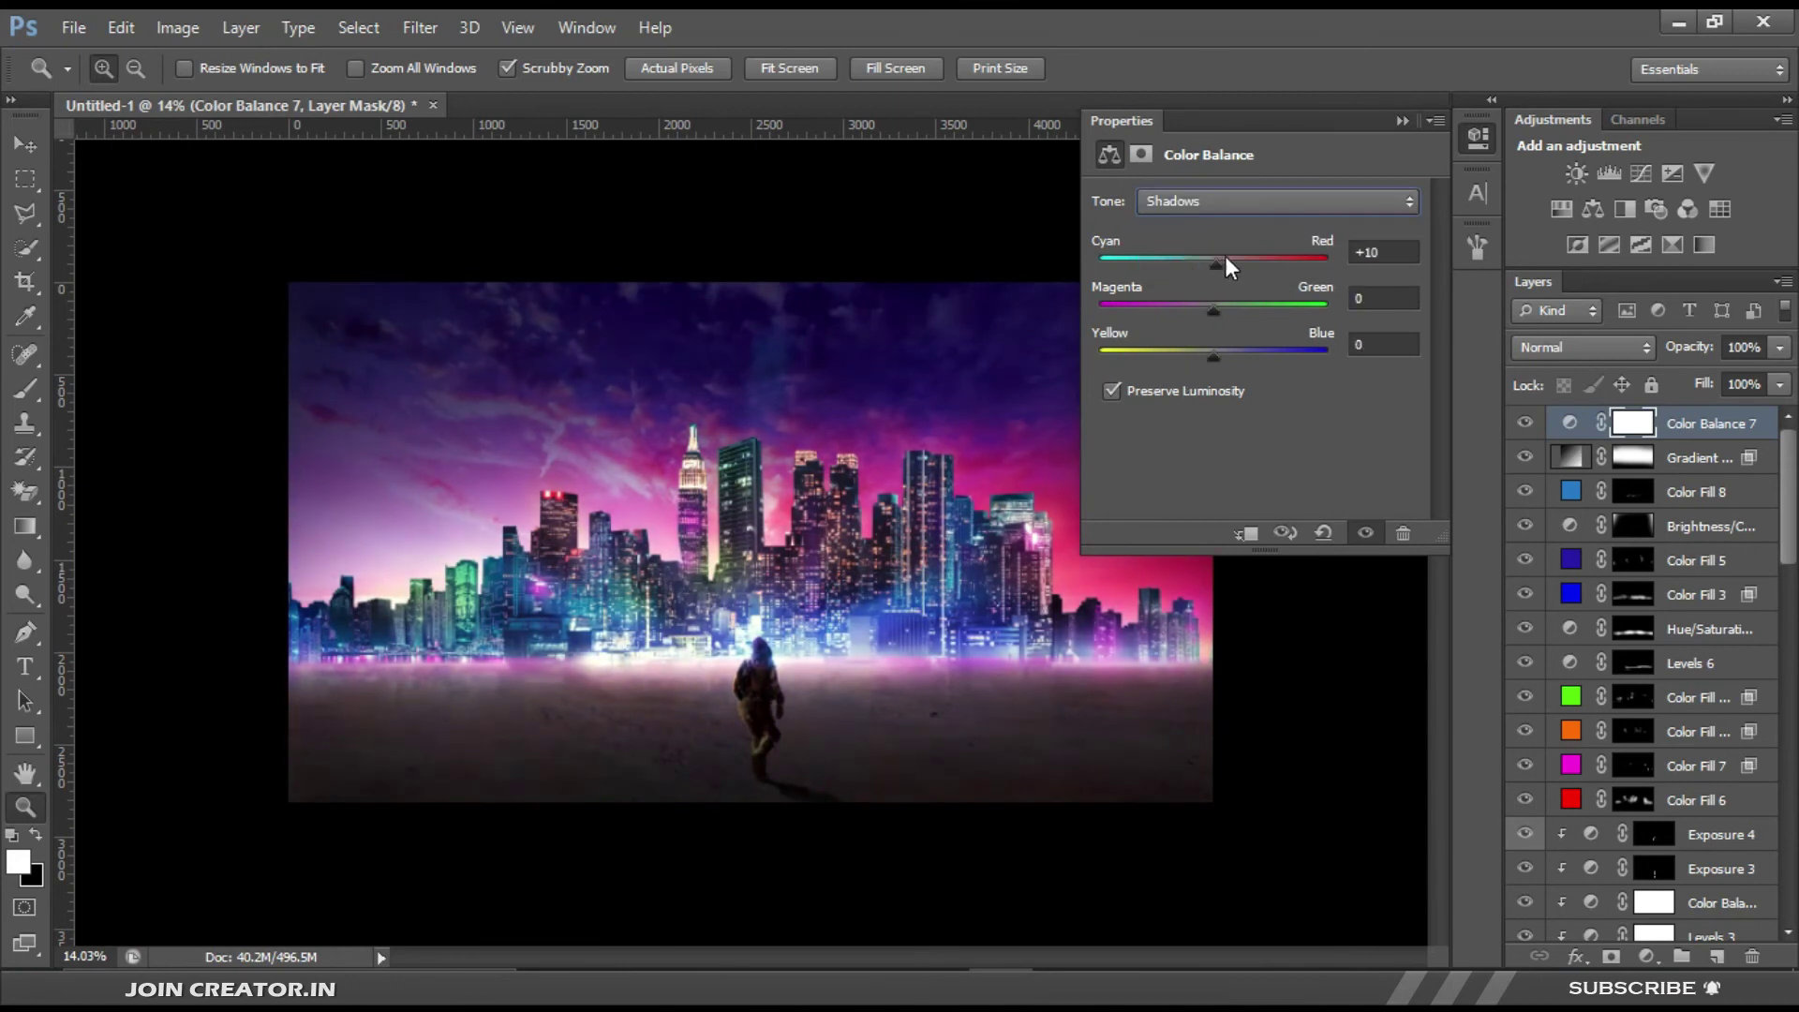